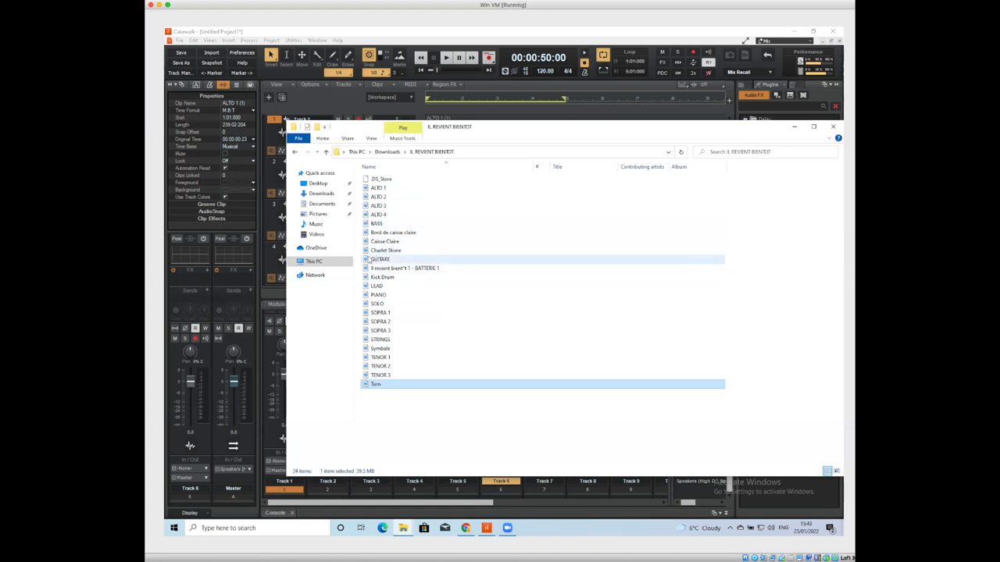
# Step: Look over the GUITARE, BASS, PIANO and SOLO audio files in the IL REVIENT BIENTOT folder
pyautogui.click(380, 261)
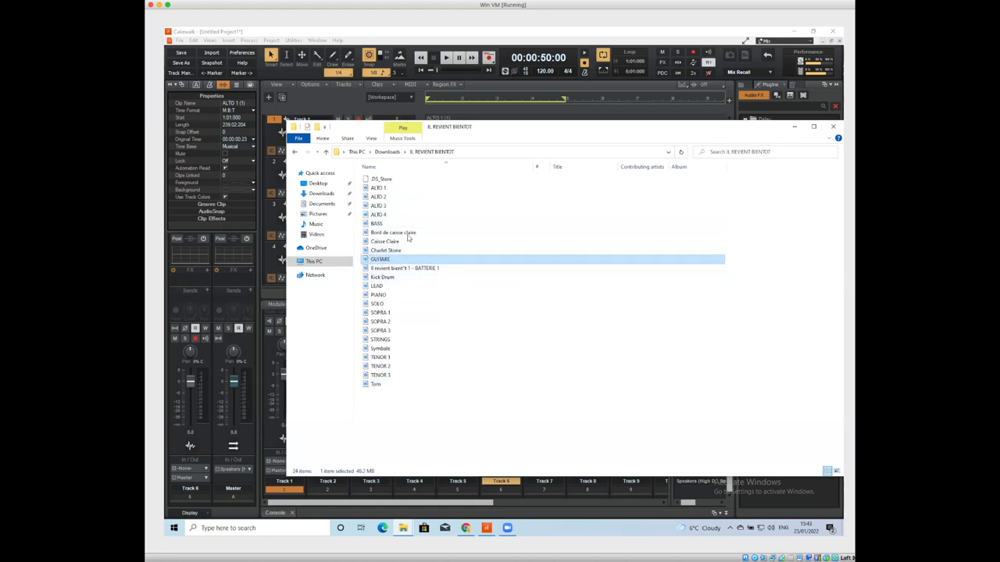
pyautogui.click(378, 224)
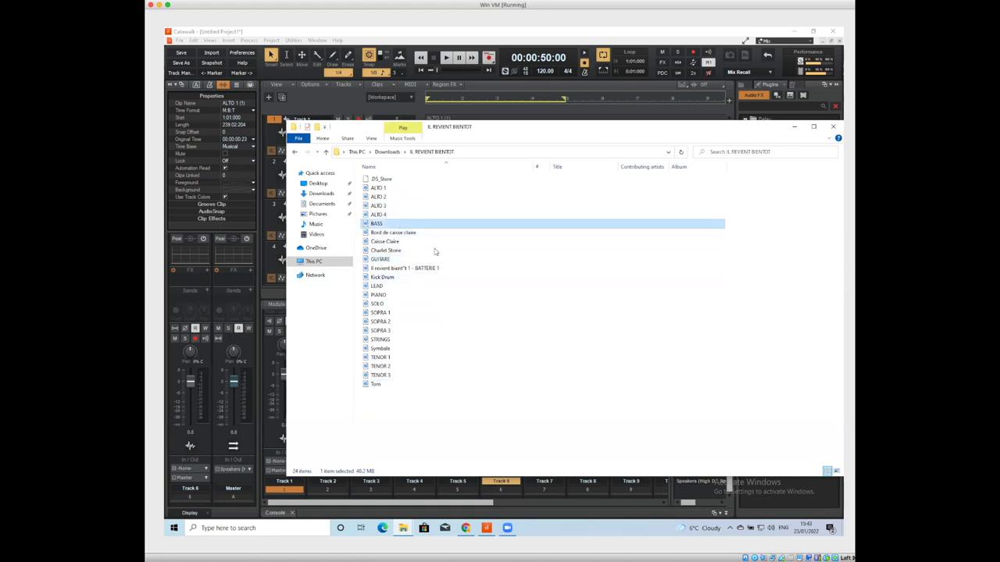
pyautogui.click(388, 296)
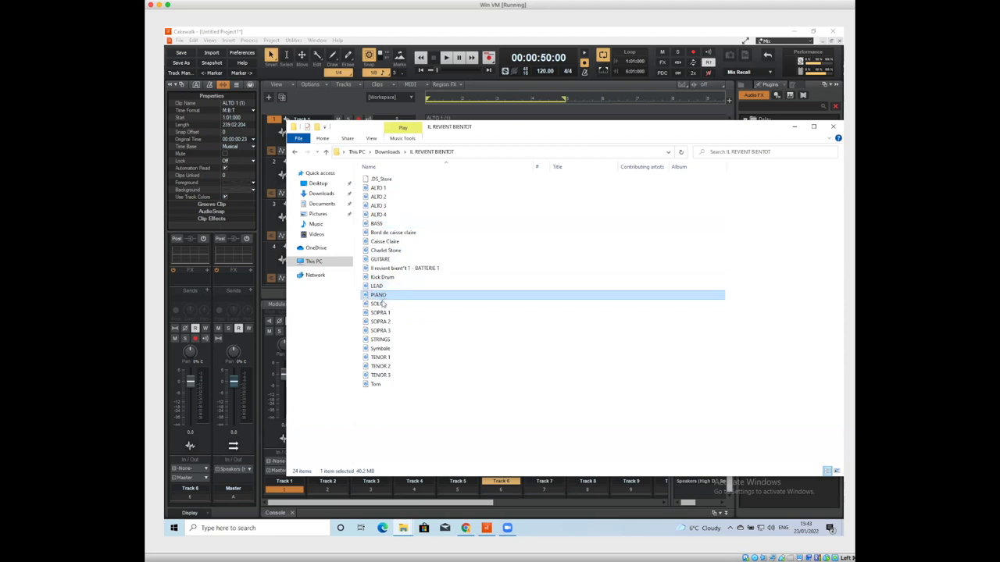
pyautogui.click(382, 304)
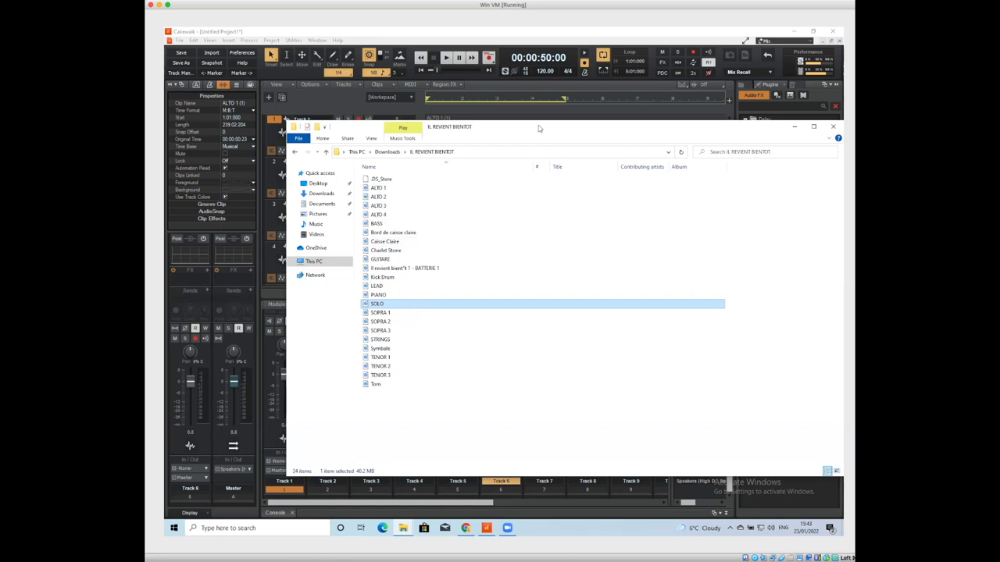
# Step: Return to the Cakewalk project and switch its workspace to Arranger
pyautogui.moveTo(537, 128); pyautogui.dragTo(439, 220)
pyautogui.click(341, 110)
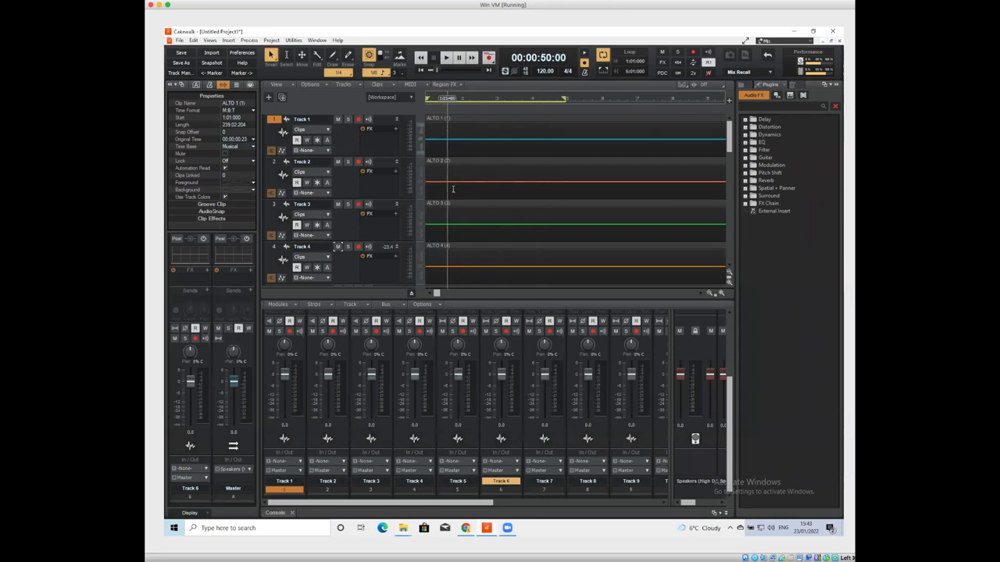
pyautogui.click(812, 41)
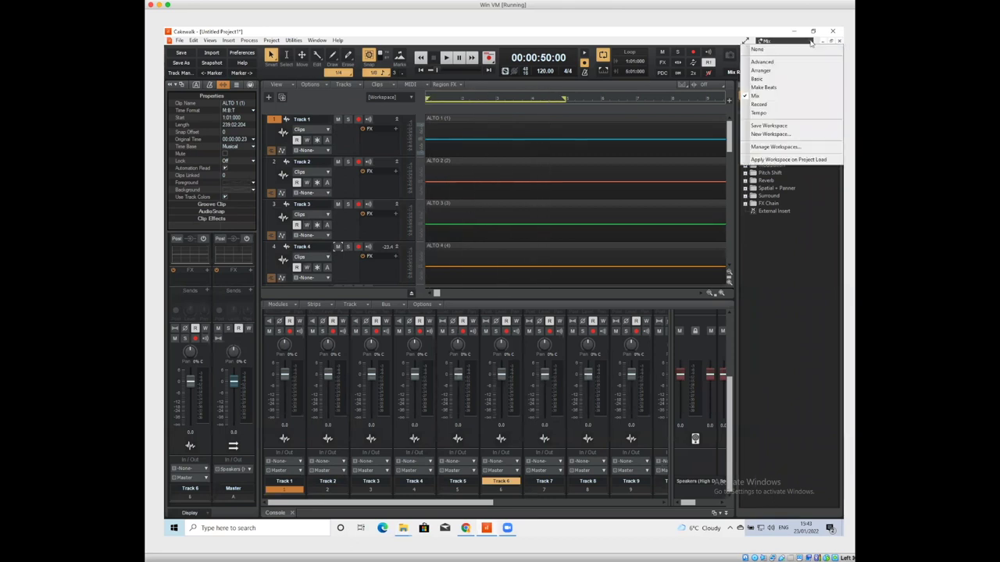
pyautogui.click(765, 72)
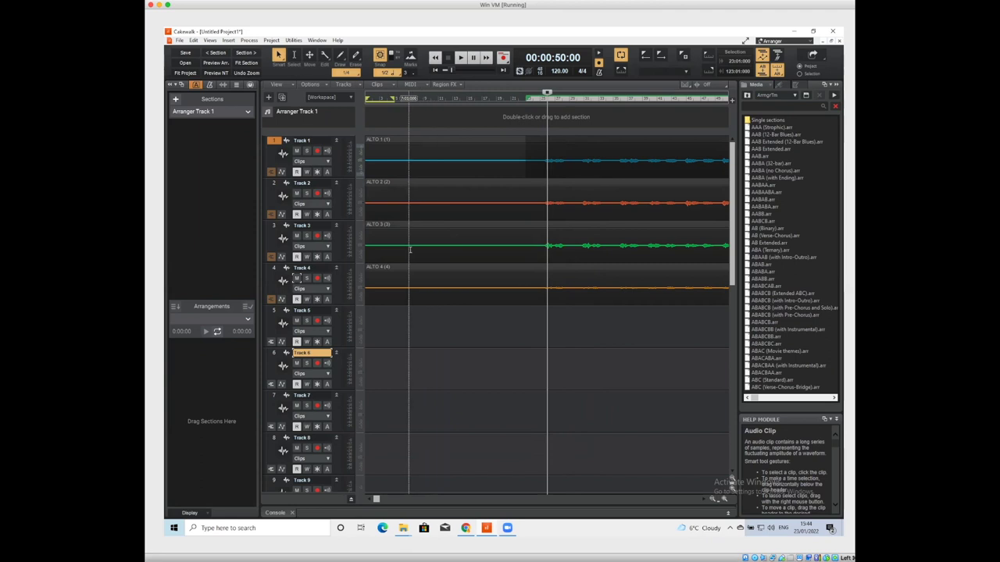
# Step: Rename Track 1 as Alto 1, and look at its enlarged volume automation lane before hiding it again
pyautogui.click(313, 141)
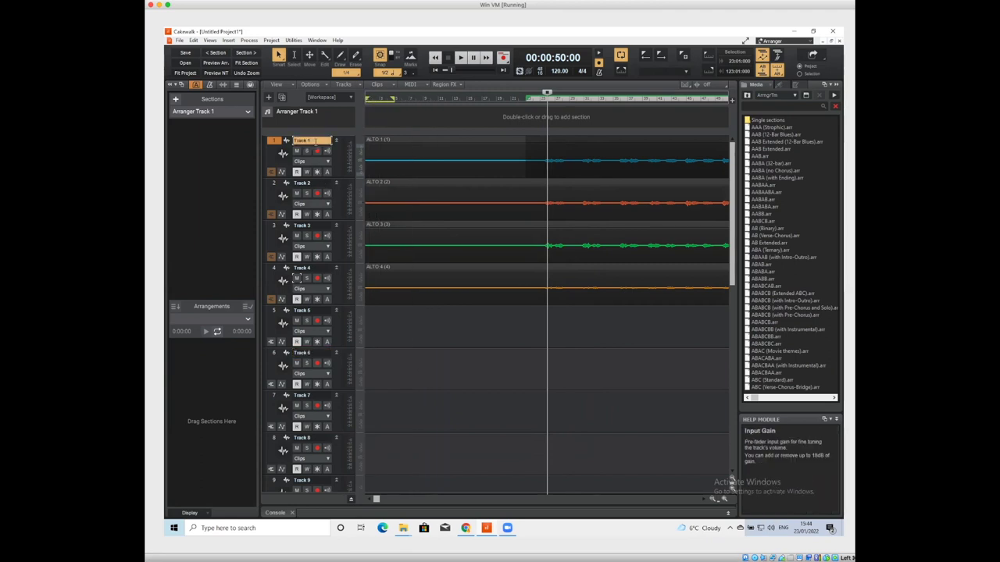
pyautogui.click(281, 171)
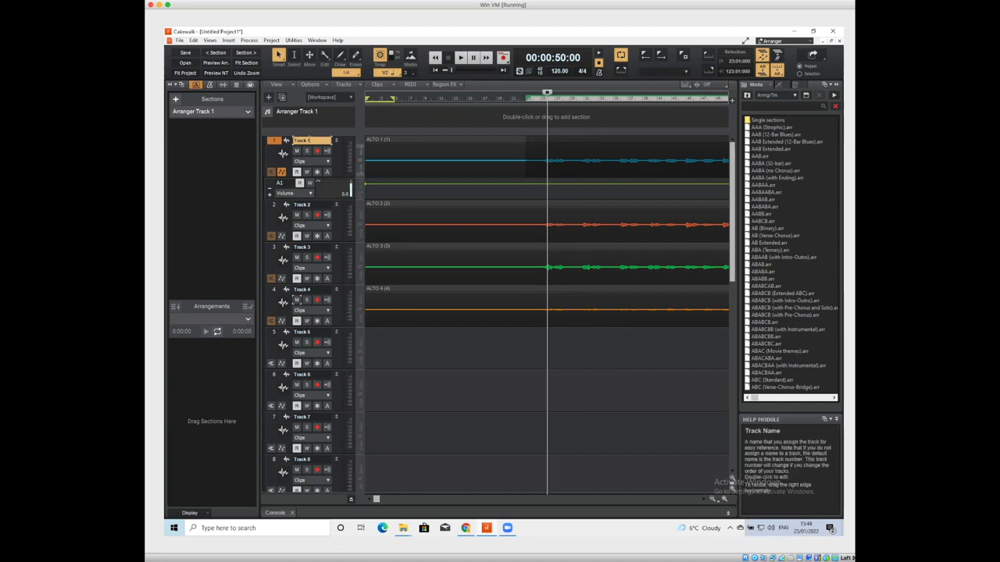
pyautogui.doubleClick(311, 140)
pyautogui.write('Alto')
pyautogui.press('Return')
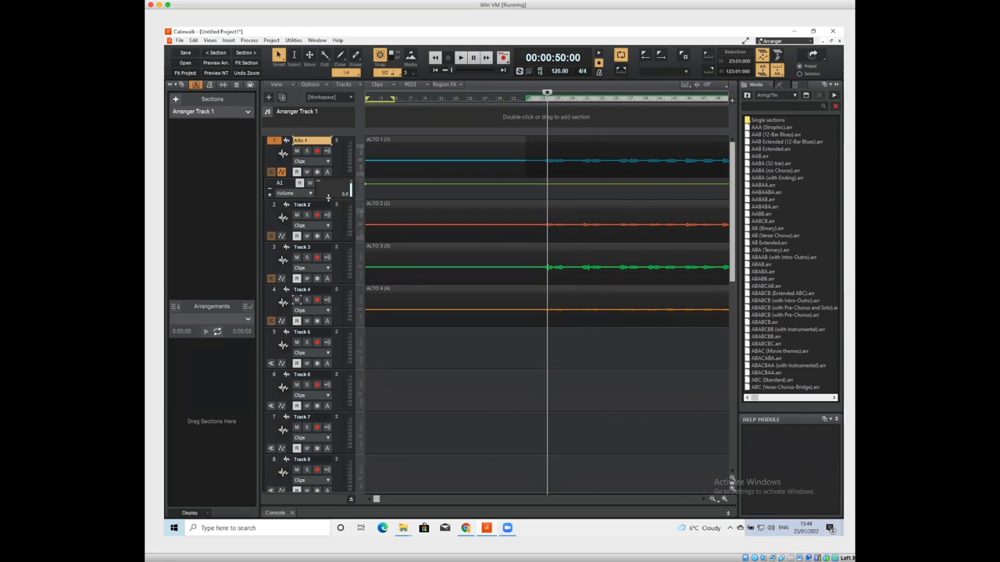
pyautogui.moveTo(328, 197); pyautogui.dragTo(327, 214)
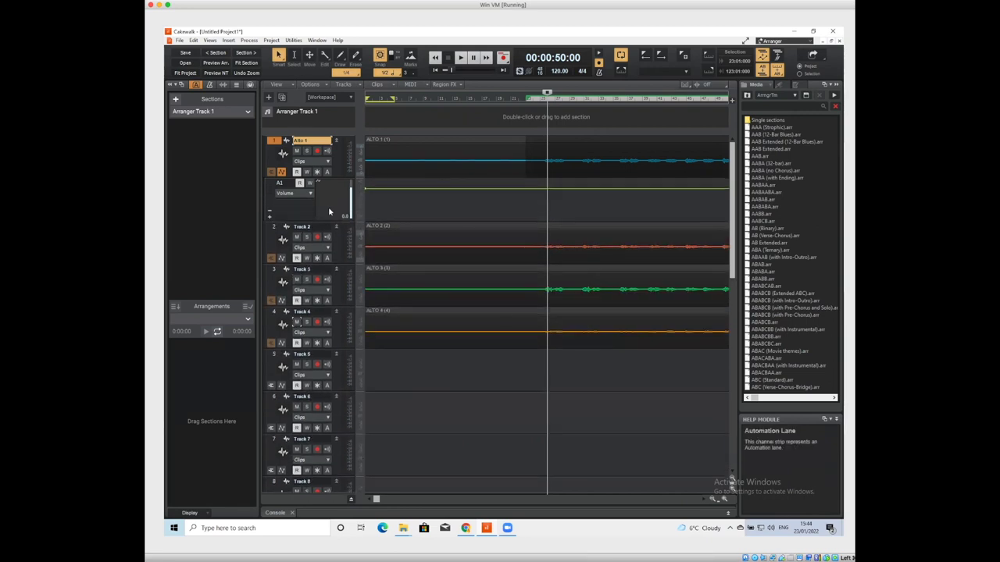
pyautogui.click(272, 215)
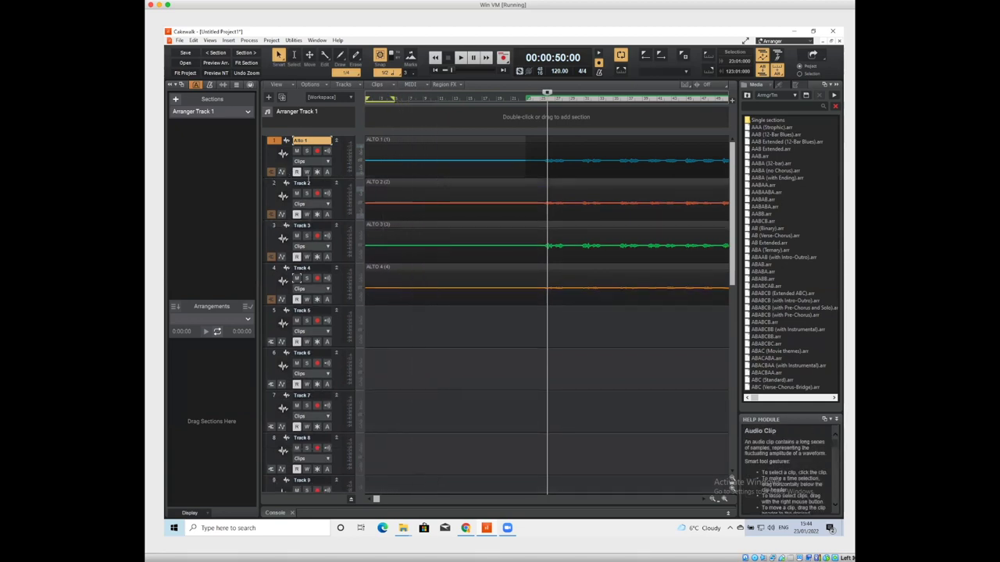
# Step: Rename Track 2 as Alto 2
pyautogui.doubleClick(301, 182)
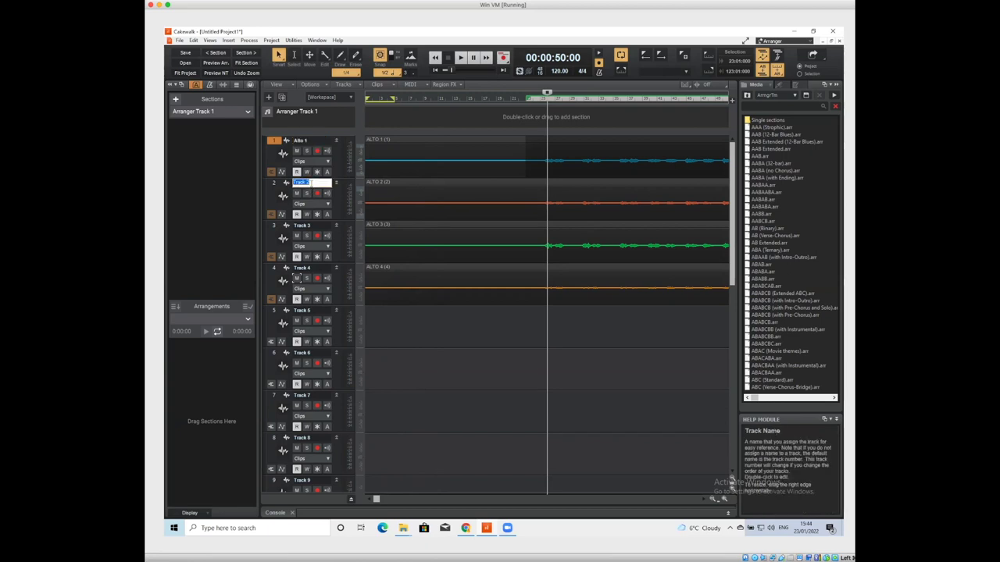
pyautogui.write('Alto')
pyautogui.press('Return')
# Step: Rename Track 3 as Alto 3
pyautogui.doubleClick(309, 225)
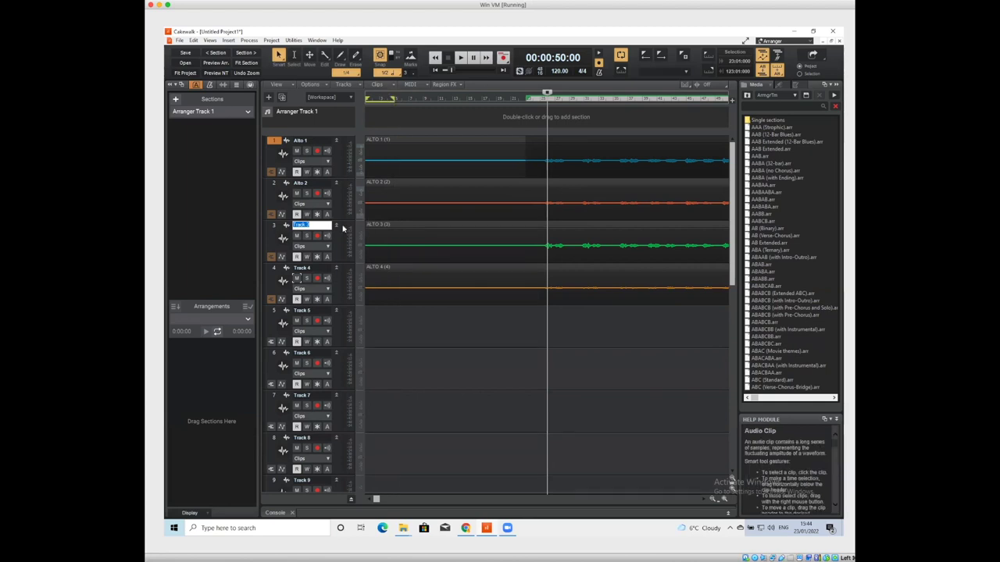
pyautogui.write('Alto')
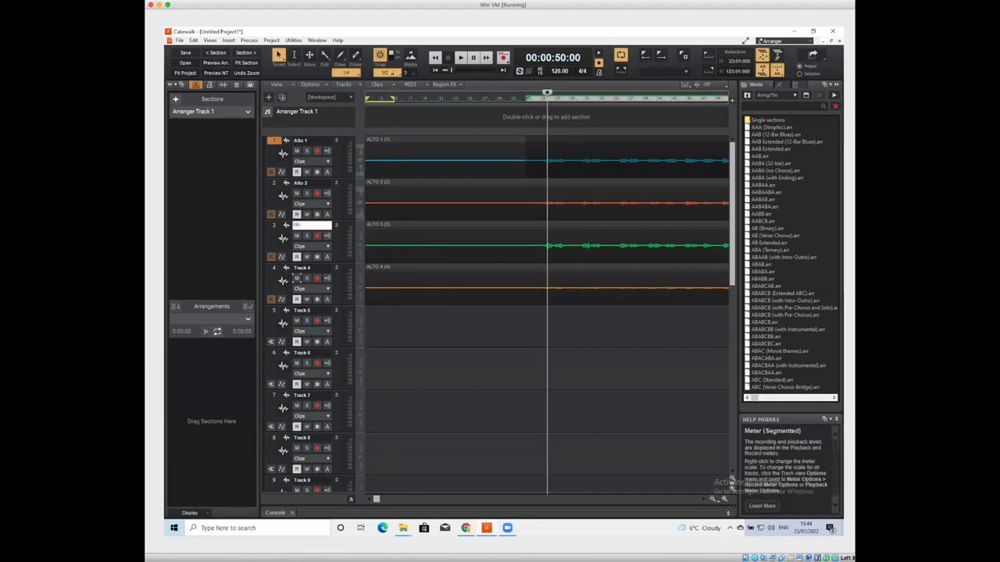
pyautogui.press('Return')
pyautogui.doubleClick(310, 225)
pyautogui.click(309, 225)
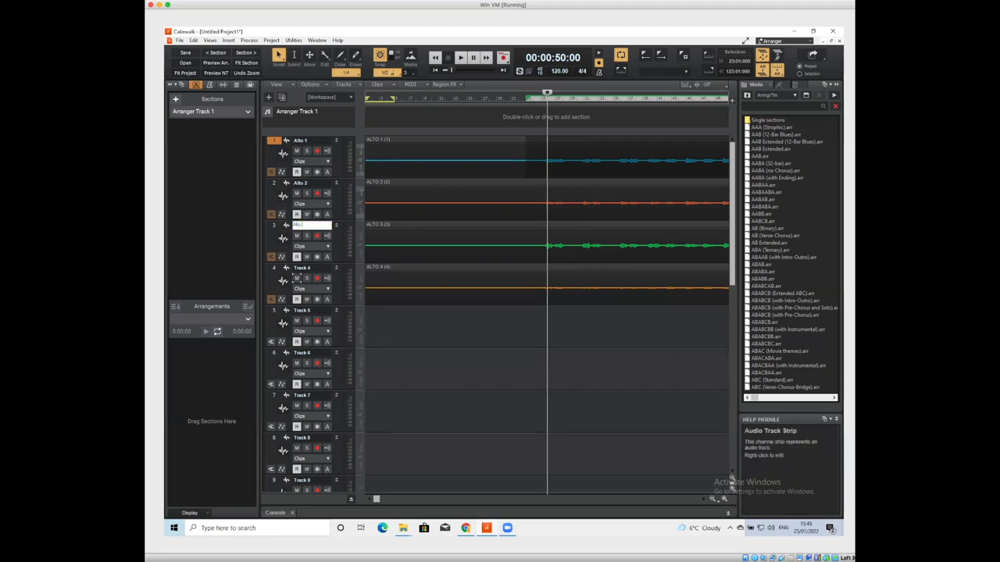
pyautogui.write('3')
# Step: Rename Track 4 as Alto 4 and place the playhead at 00:00:12:00
pyautogui.doubleClick(320, 267)
pyautogui.write('Alto')
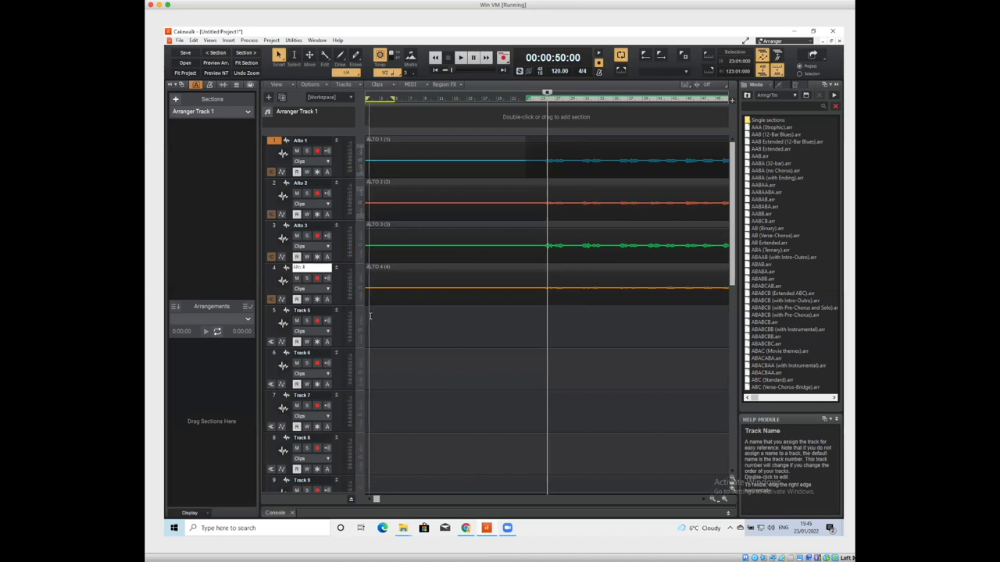
pyautogui.click(408, 98)
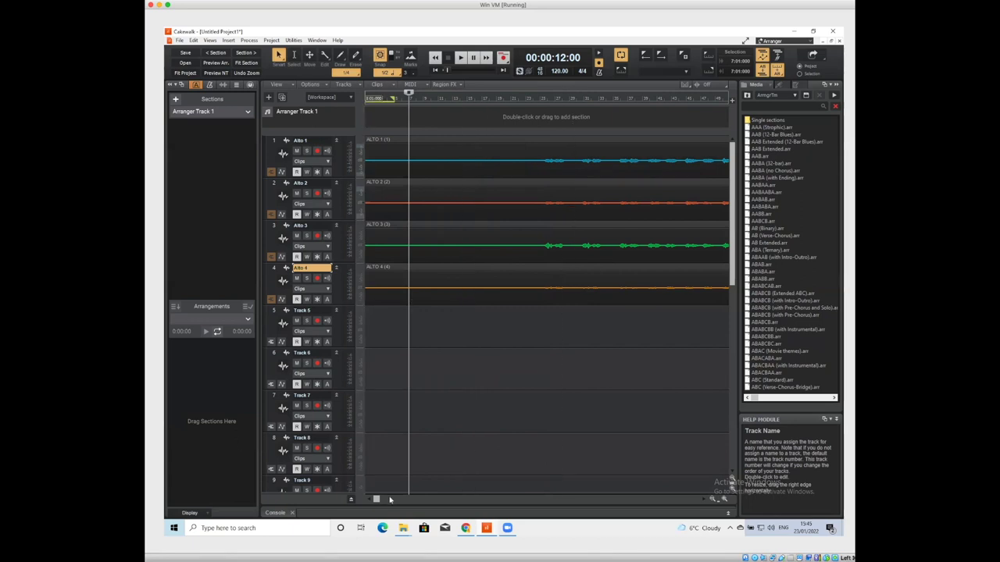
# Step: Import the SOPRA 1, SOPRA 2 and SOPRA 3 files from the IL REVIENT BIENTOT folder in File Explorer onto Tracks 6 to 8
pyautogui.click(403, 528)
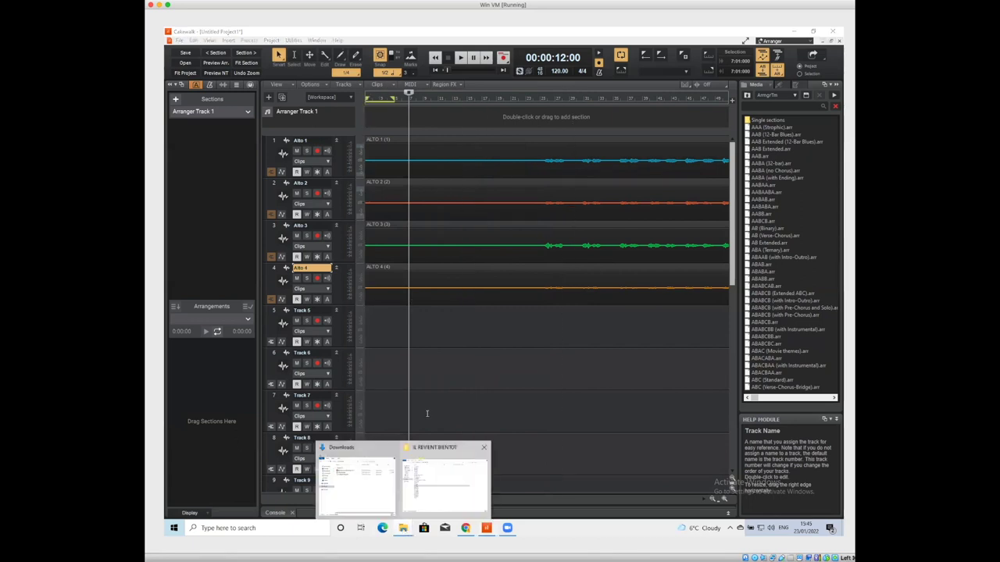
pyautogui.moveTo(412, 497)
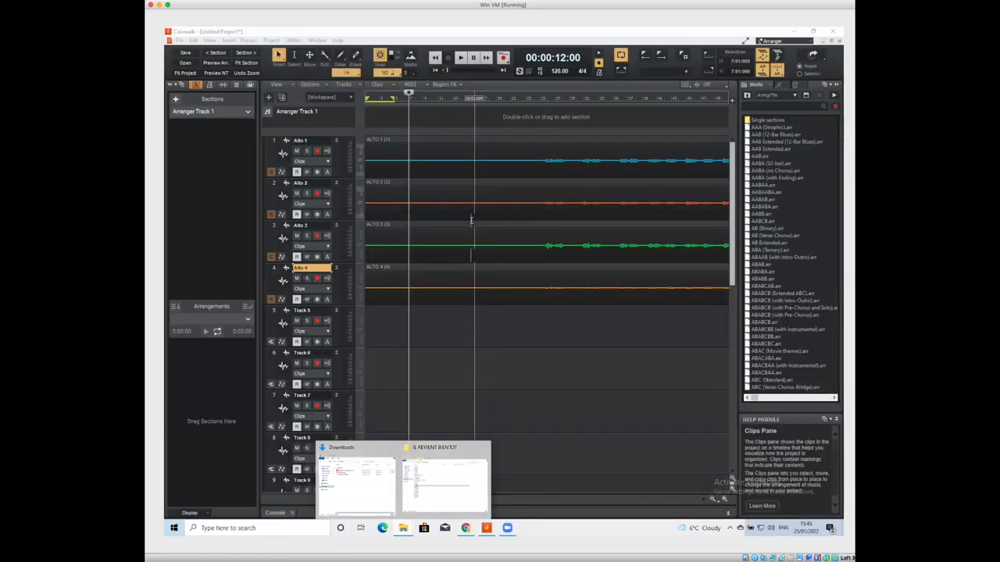
pyautogui.click(461, 468)
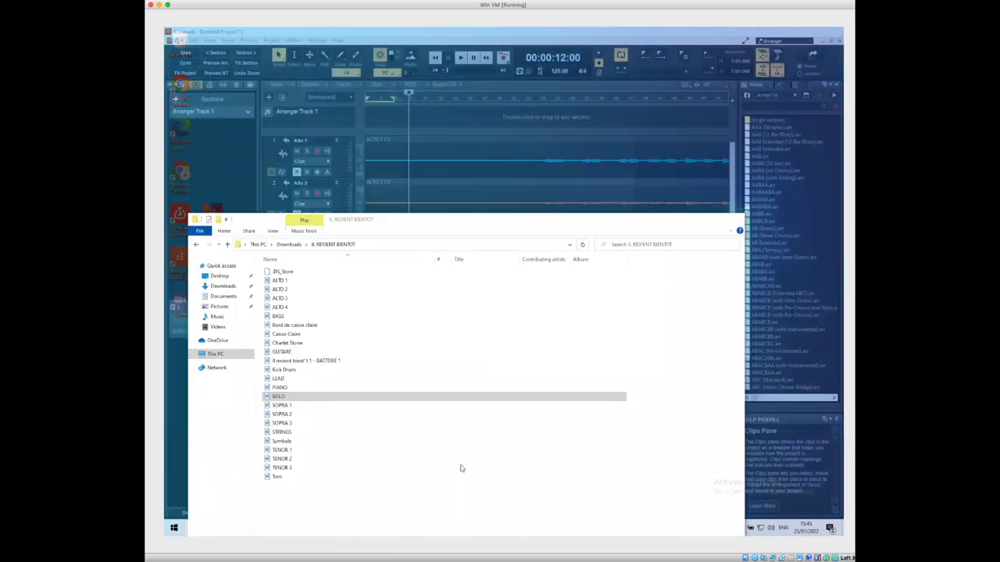
pyautogui.moveTo(473, 221); pyautogui.dragTo(765, 48)
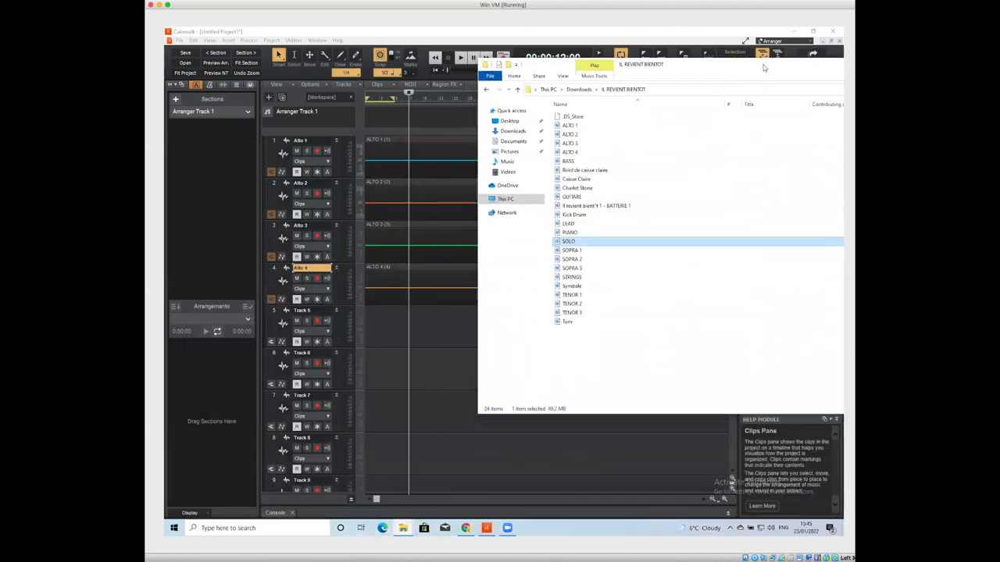
pyautogui.click(586, 232)
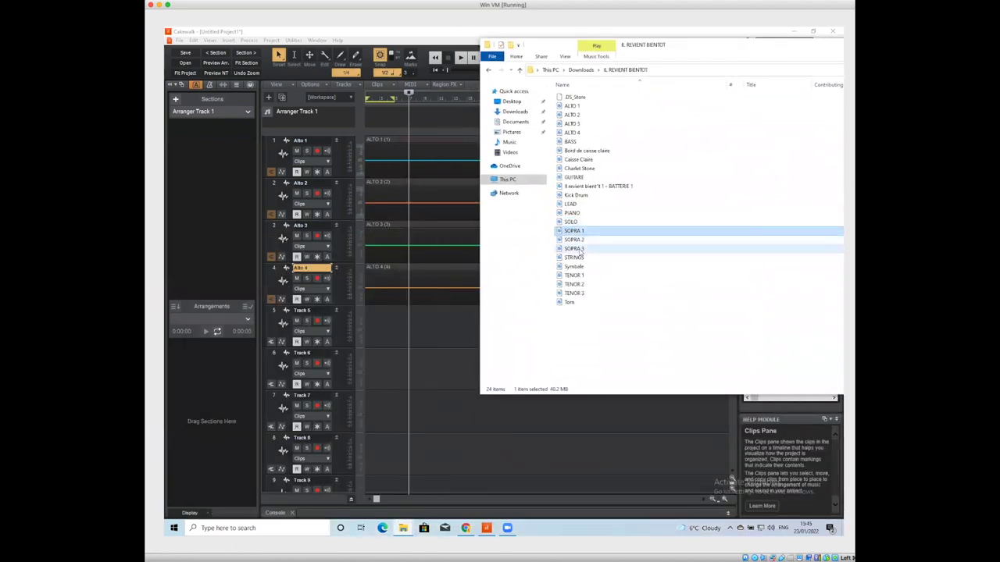
pyautogui.keyDown('shift'); pyautogui.click(581, 248); pyautogui.keyUp('shift')
pyautogui.moveTo(577, 245)
pyautogui.mouseDown()
pyautogui.moveTo(470, 299)
pyautogui.moveTo(430, 373)
pyautogui.moveTo(429, 360)
pyautogui.mouseUp()
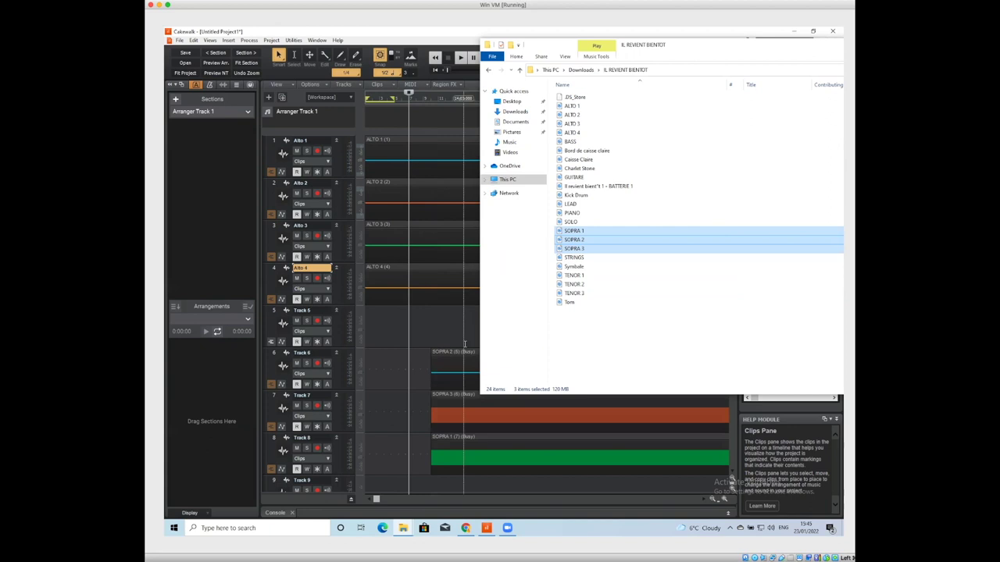
pyautogui.moveTo(726, 51); pyautogui.dragTo(517, 91)
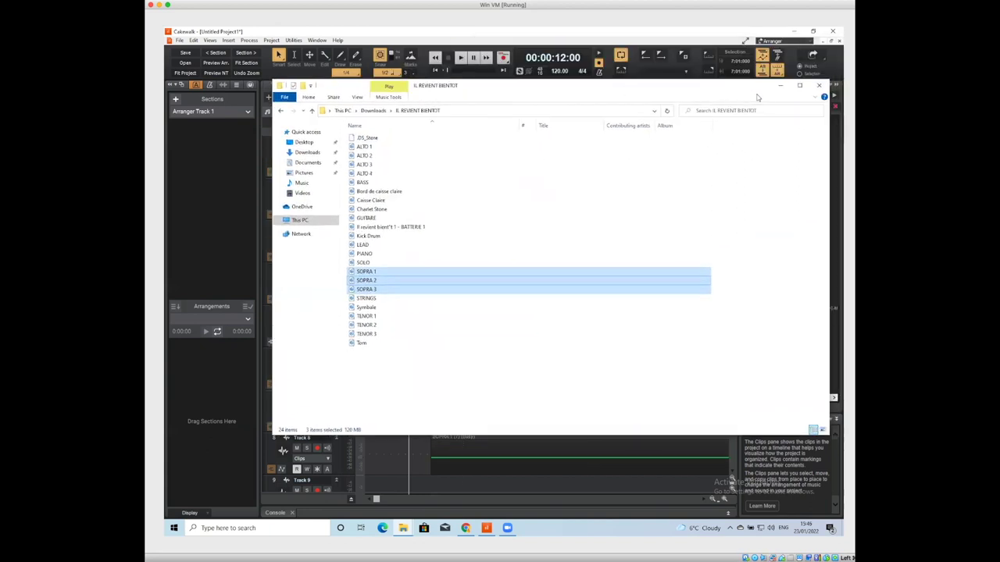
pyautogui.click(779, 86)
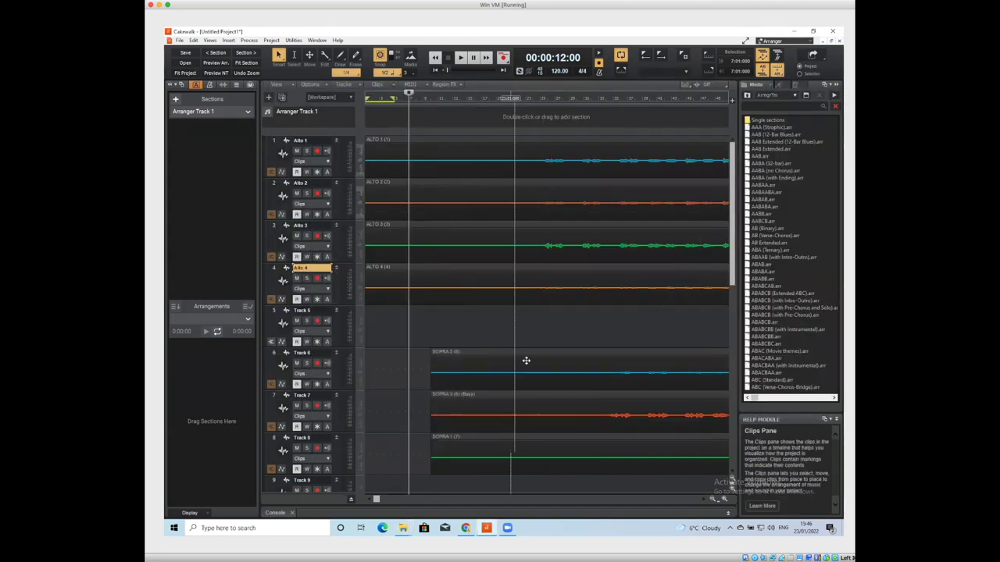
# Step: Move the SOPRA 2 clip up to Track 5 and align it with the start of the timeline
pyautogui.click(589, 373)
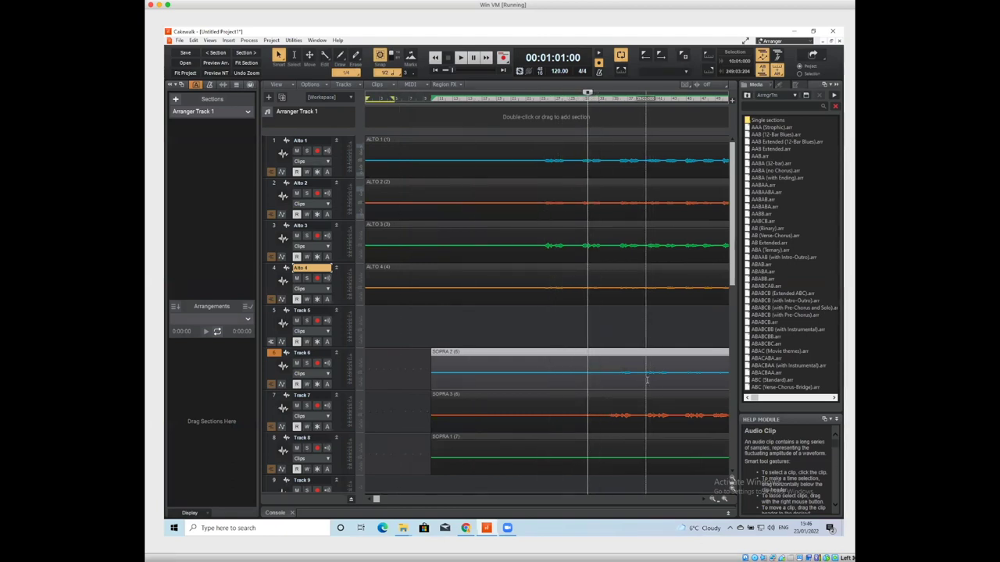
pyautogui.click(589, 339)
pyautogui.moveTo(590, 339); pyautogui.dragTo(535, 349)
pyautogui.moveTo(532, 353); pyautogui.dragTo(487, 333)
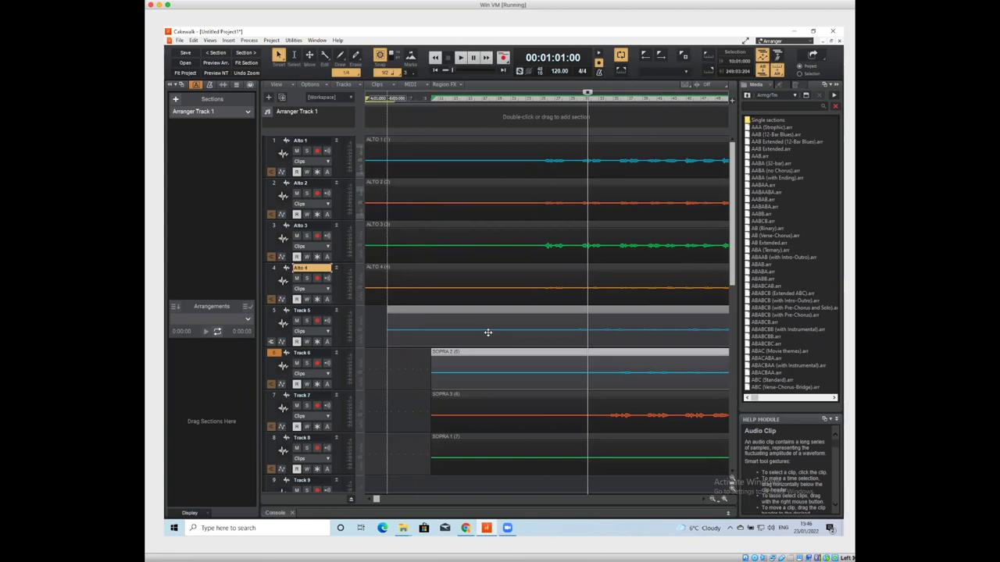
pyautogui.moveTo(487, 332); pyautogui.dragTo(458, 331)
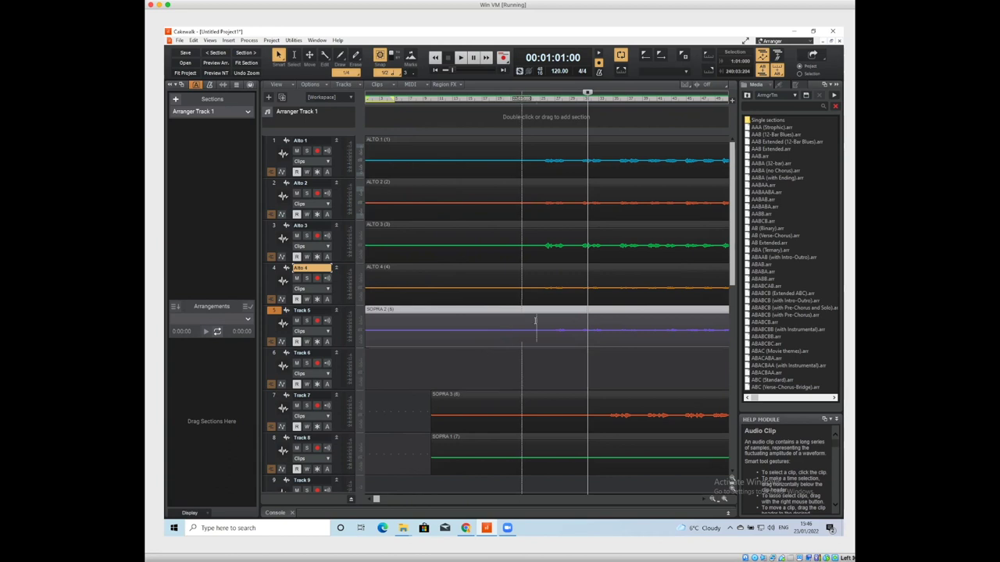
# Step: Move the SOPRA 3 clip to the start of Track 6 and the SOPRA 1 clip to the start of Track 7
pyautogui.click(555, 400)
pyautogui.moveTo(554, 400); pyautogui.dragTo(458, 362)
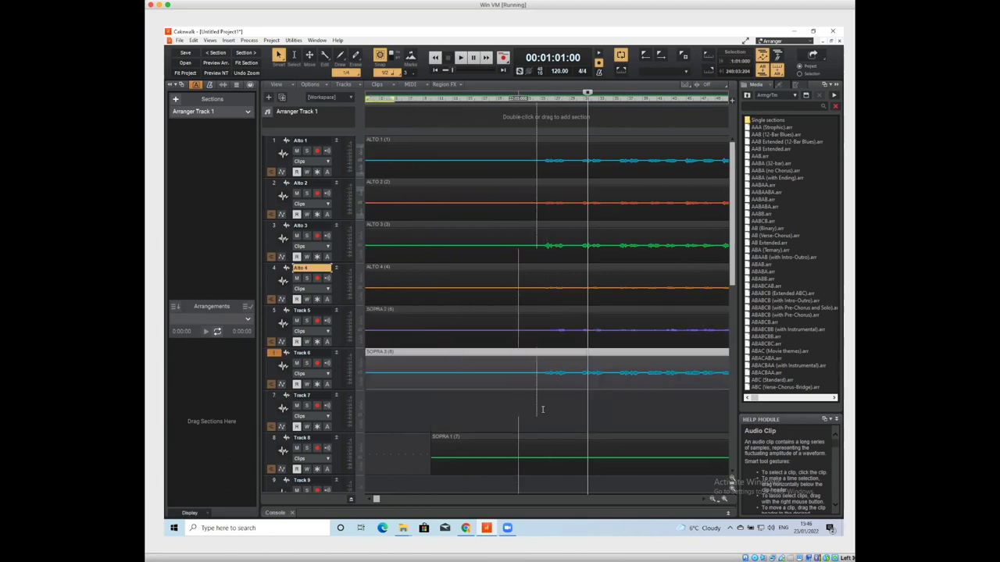
pyautogui.moveTo(562, 437); pyautogui.dragTo(460, 409)
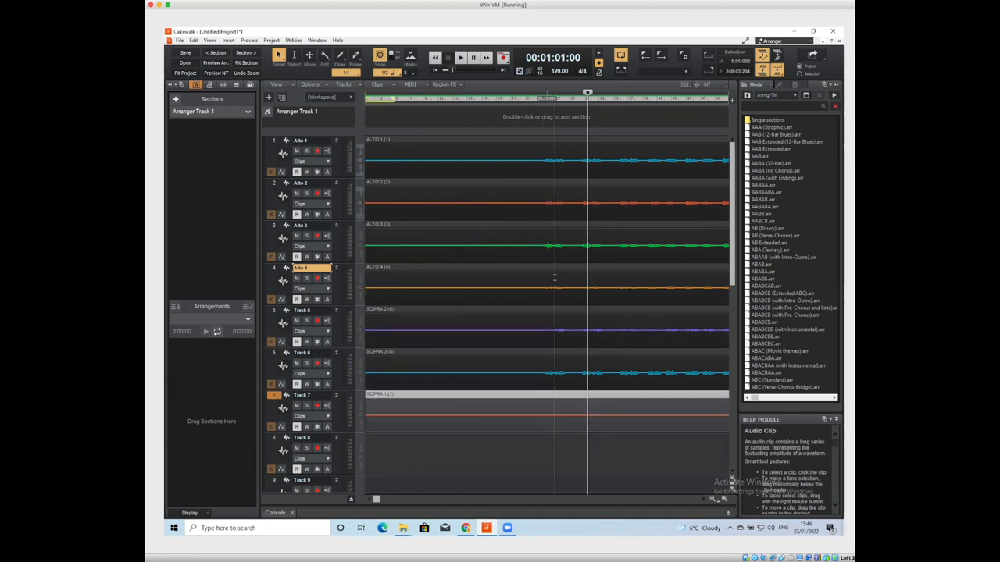
# Step: Play the project from the start and, with looping off, from 00:00:49:00 to hear the aligned vocals
pyautogui.click(539, 179)
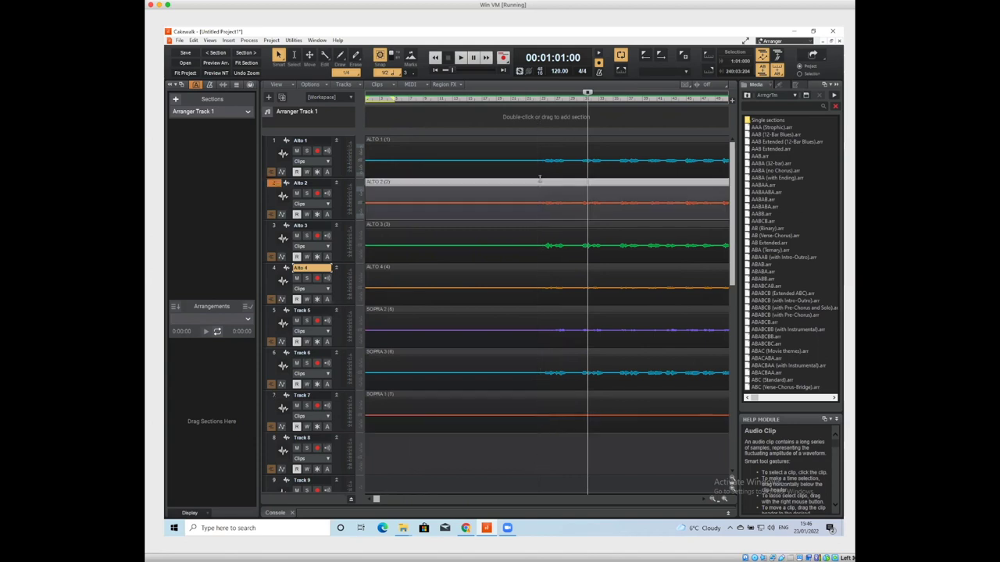
pyautogui.press('w')
pyautogui.press('space')
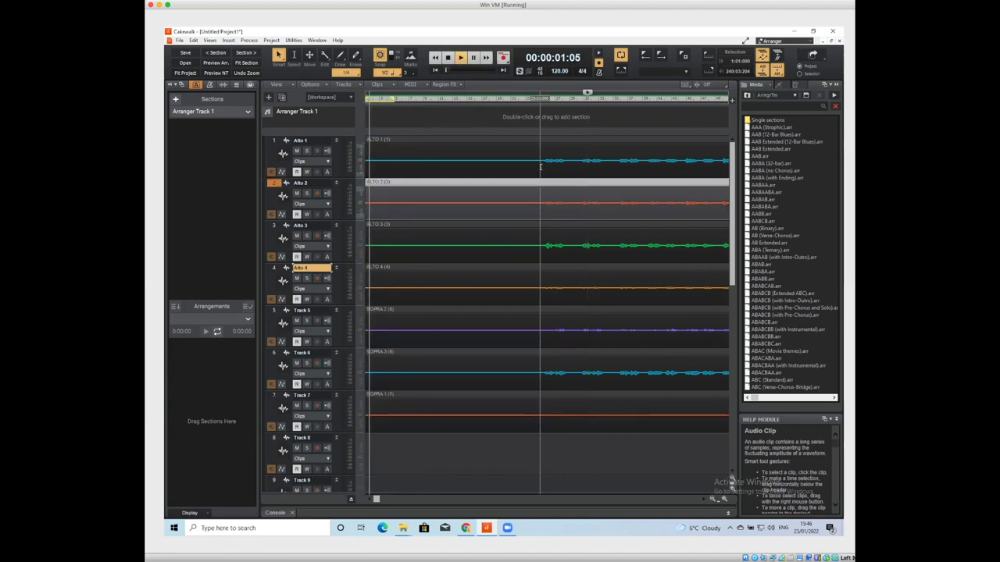
pyautogui.click(541, 158)
pyautogui.press('space')
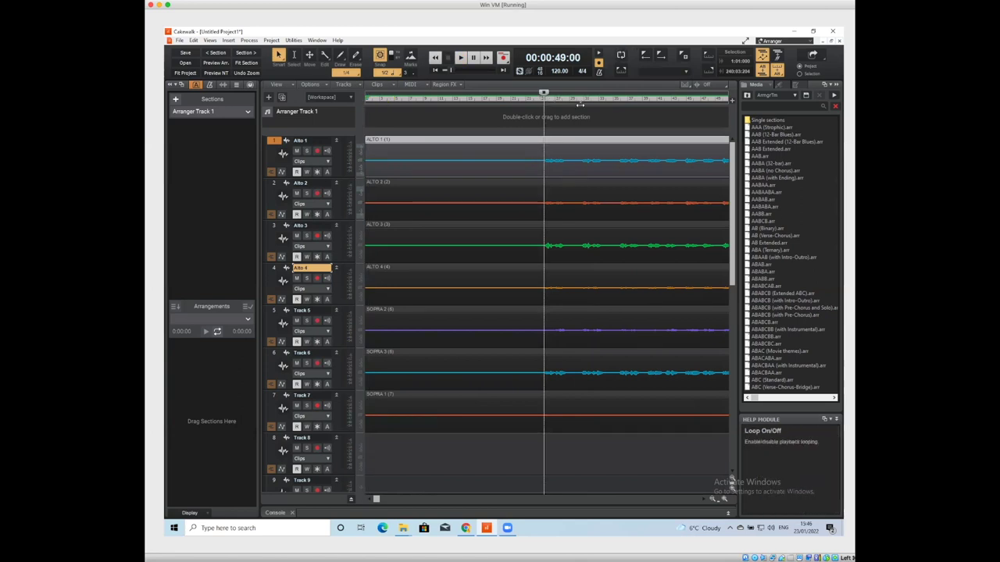
pyautogui.press('space')
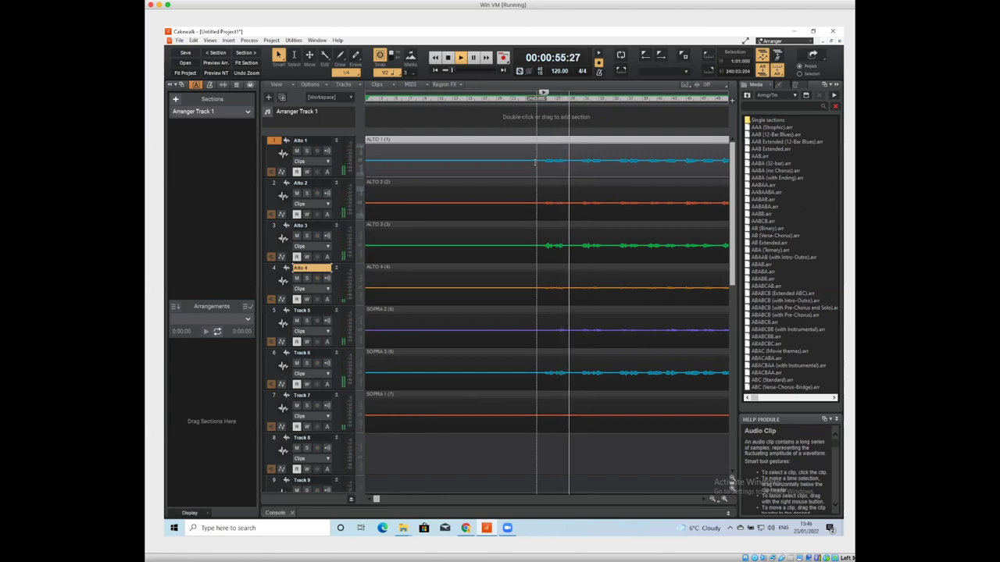
# Step: Replay the vocals from 00:00:49:00, then compare the waveform levels of all clips across the song's length
pyautogui.press('space')
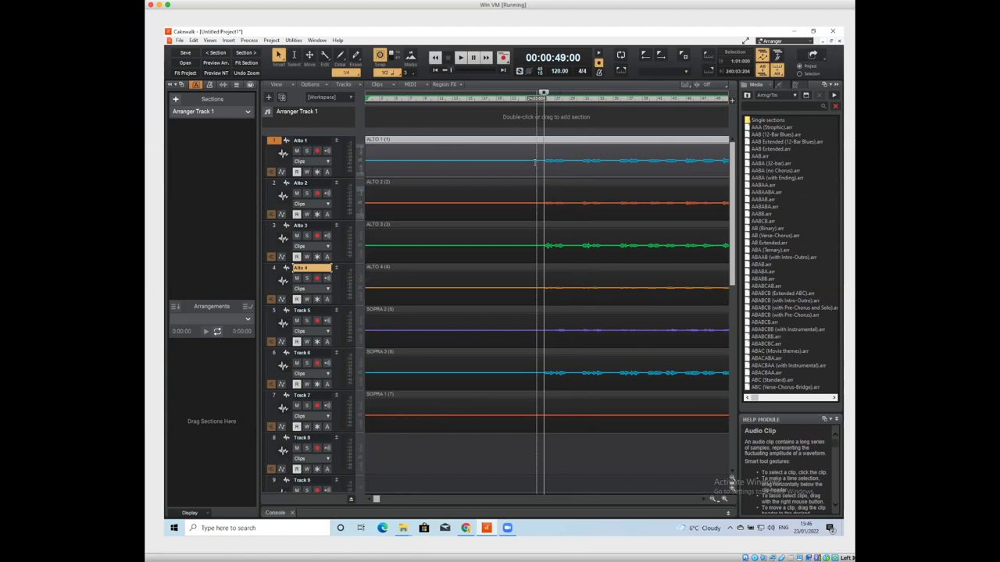
pyautogui.press('space')
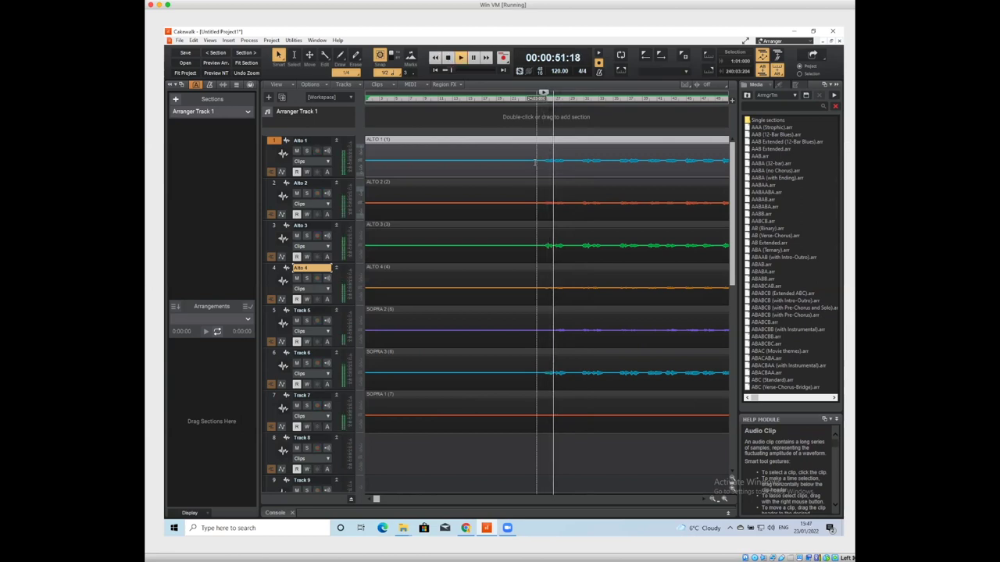
pyautogui.press('space')
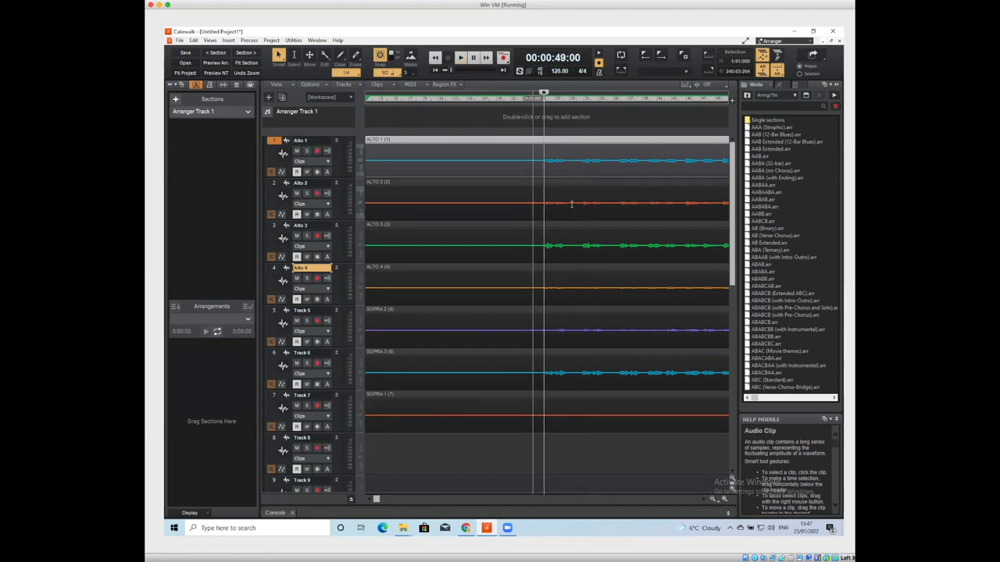
pyautogui.click(713, 500)
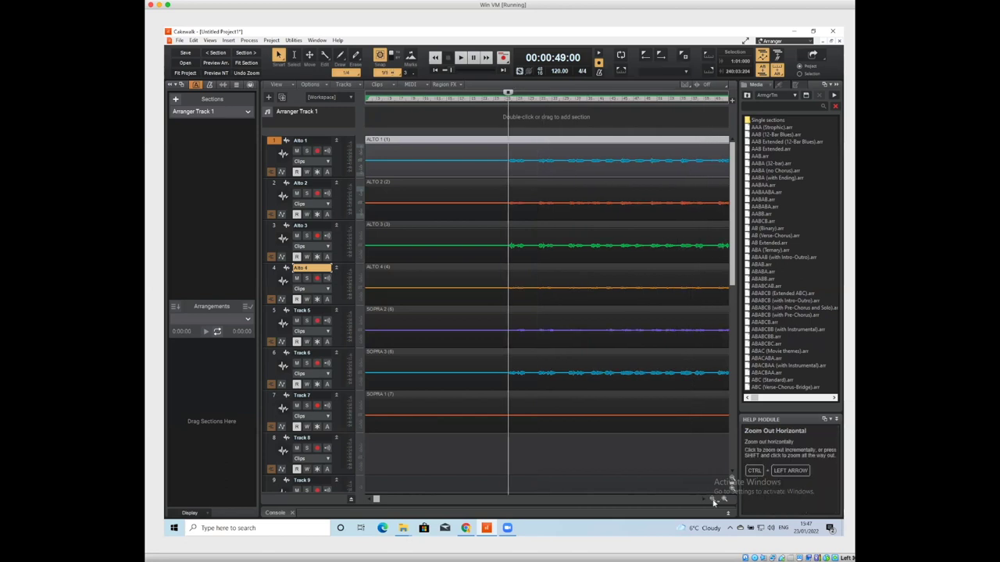
pyautogui.click(713, 500)
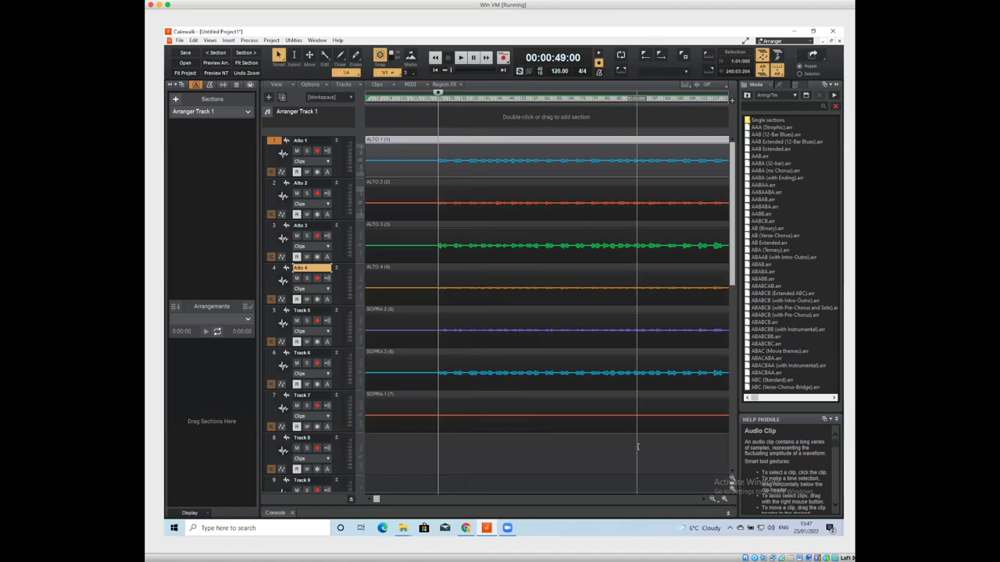
pyautogui.click(713, 500)
pyautogui.click(713, 500)
pyautogui.click(713, 501)
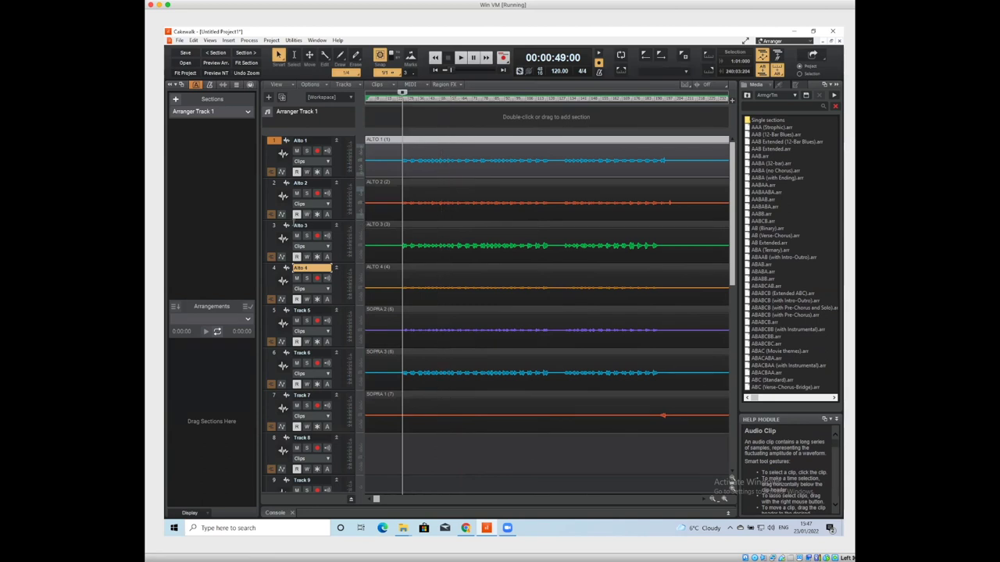
# Step: Try soloing and muting the Alto 3 track
pyautogui.click(306, 236)
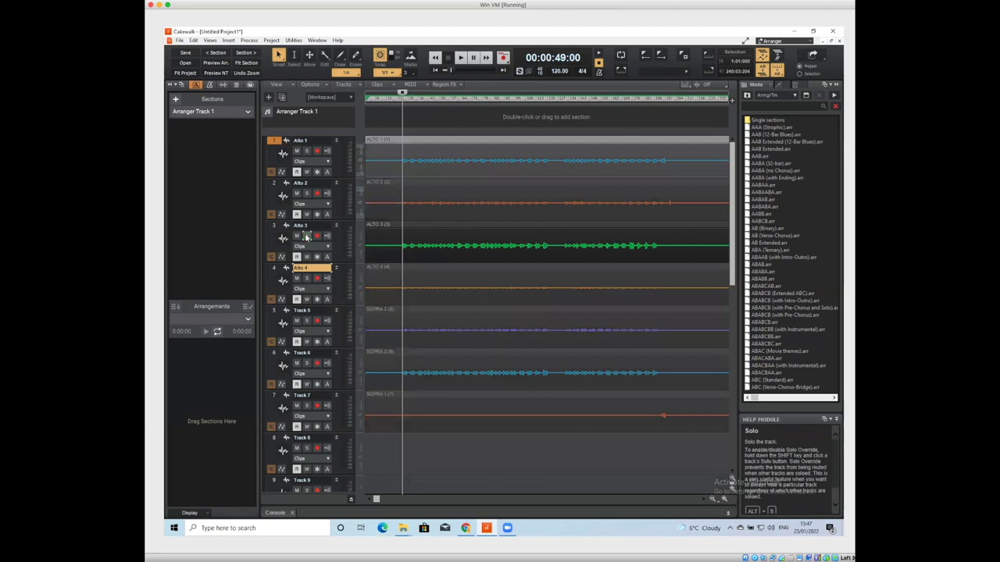
pyautogui.click(306, 236)
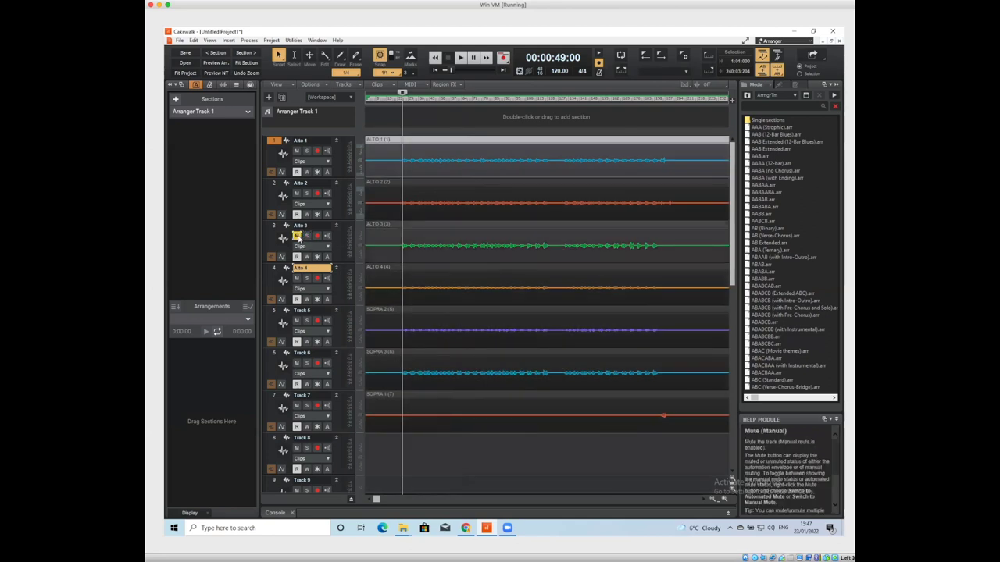
pyautogui.click(296, 236)
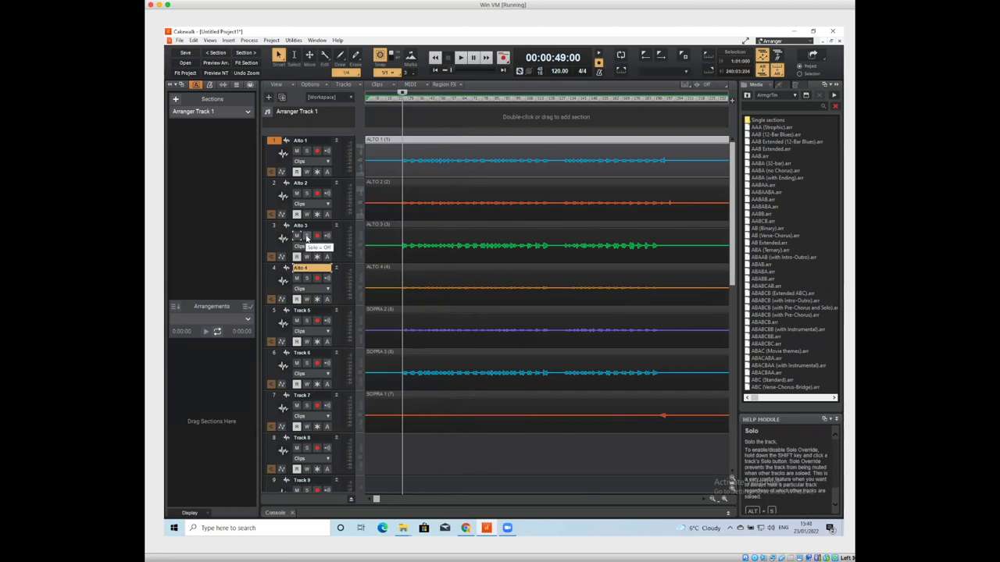
# Step: Solo the Alto 3 track and play it from 00:00:49:00 to hear its level
pyautogui.click(306, 236)
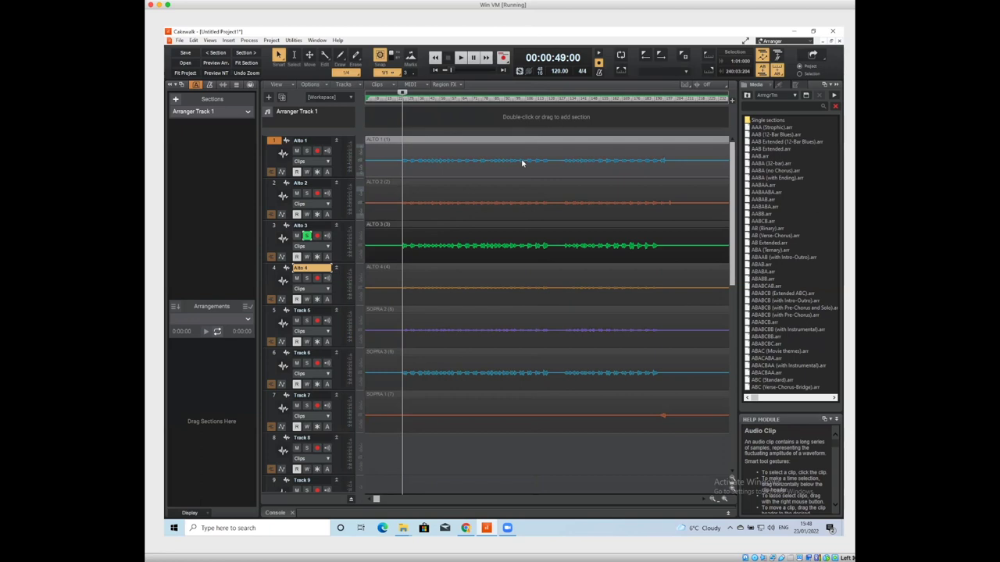
pyautogui.click(461, 58)
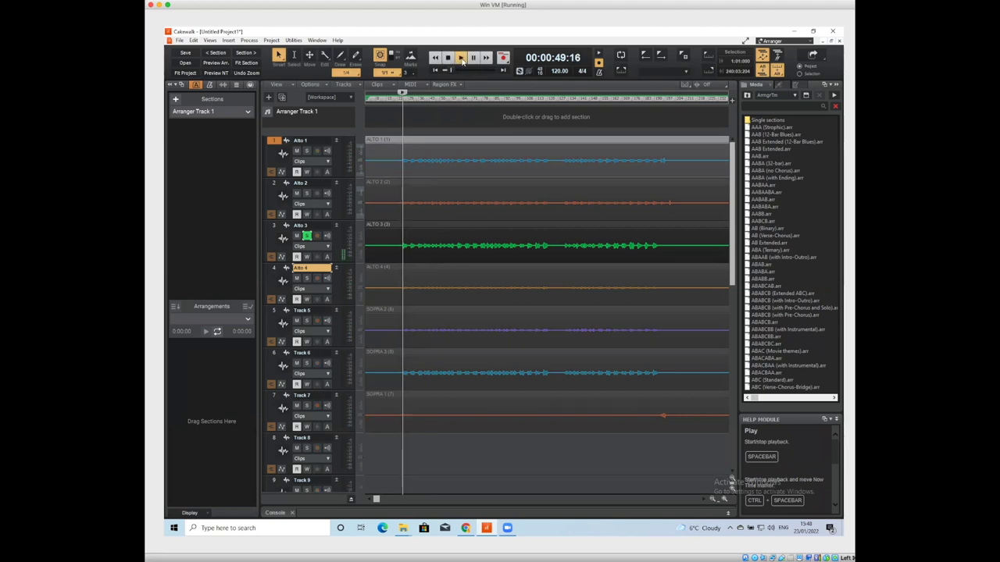
pyautogui.click(461, 60)
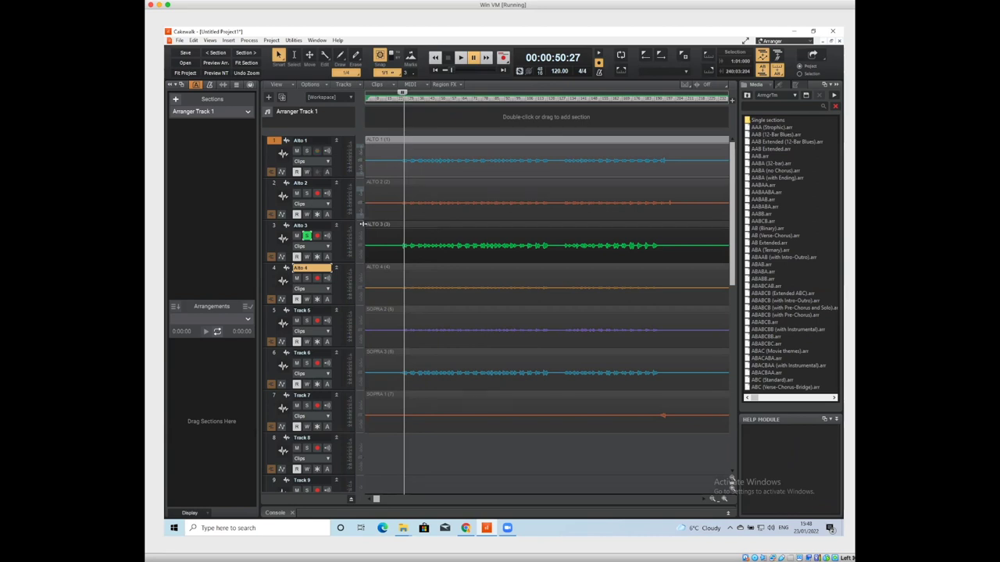
pyautogui.press('space')
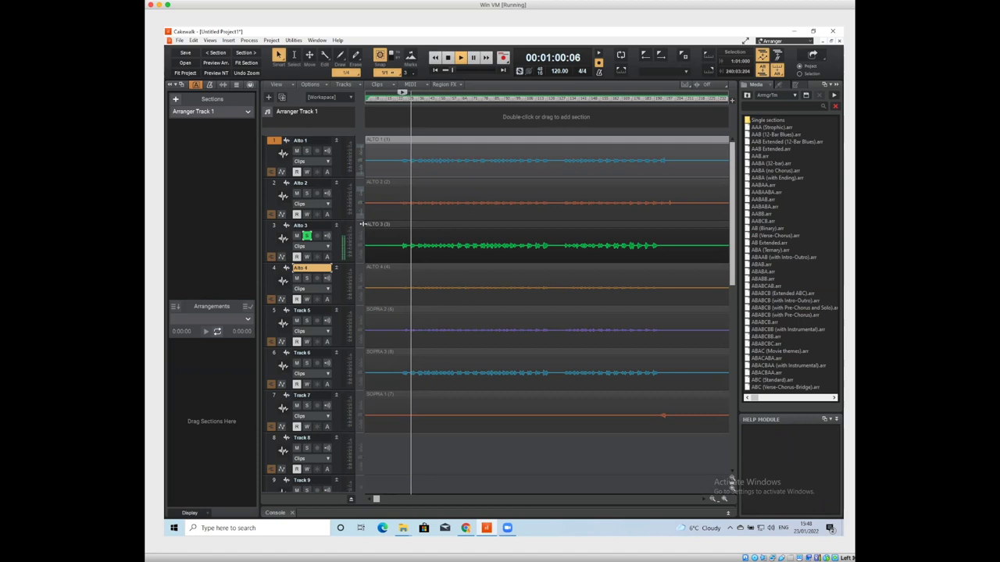
pyautogui.press('space')
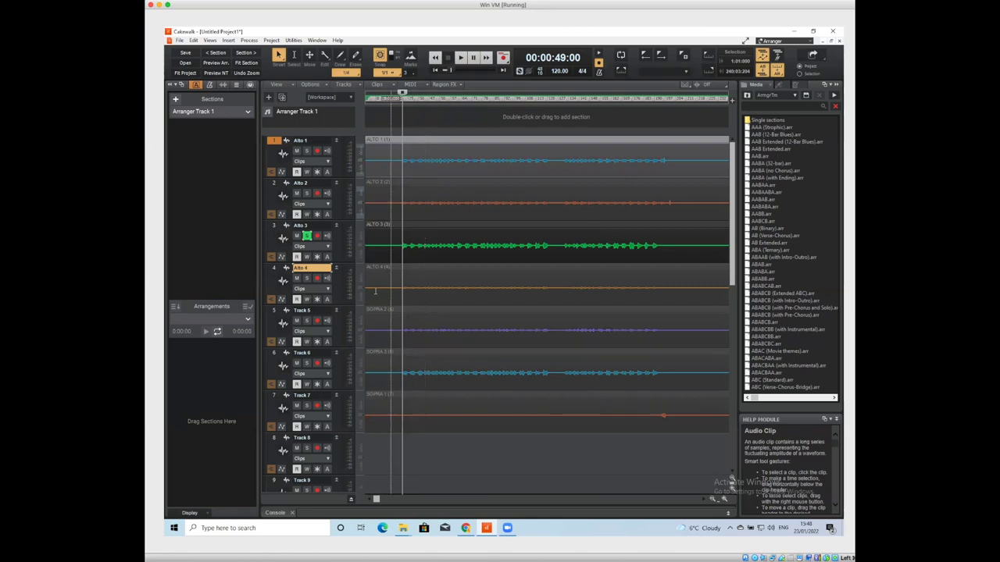
# Step: Solo Alto 4 in place of Alto 3 and play it from 00:00:49:00
pyautogui.click(307, 236)
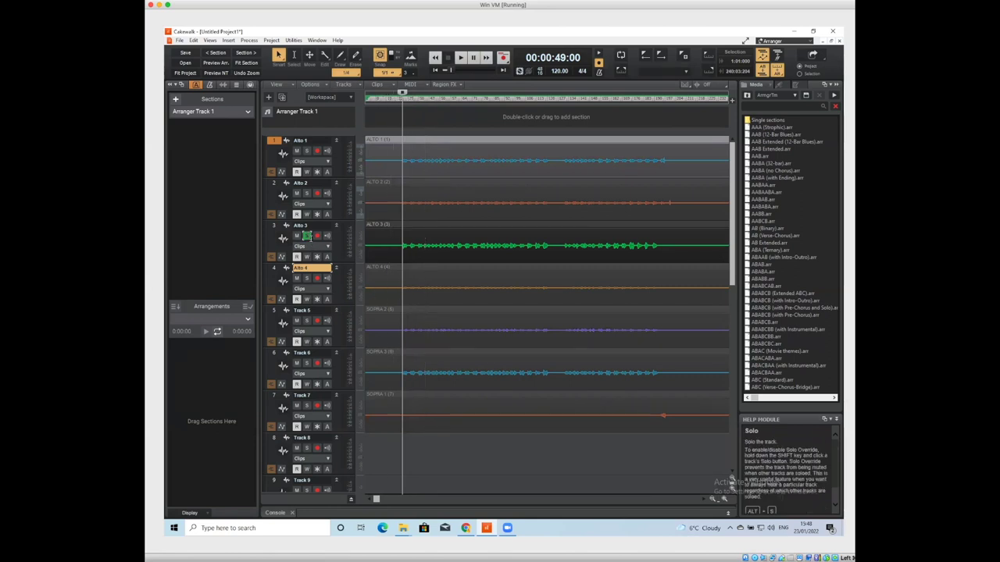
pyautogui.click(307, 278)
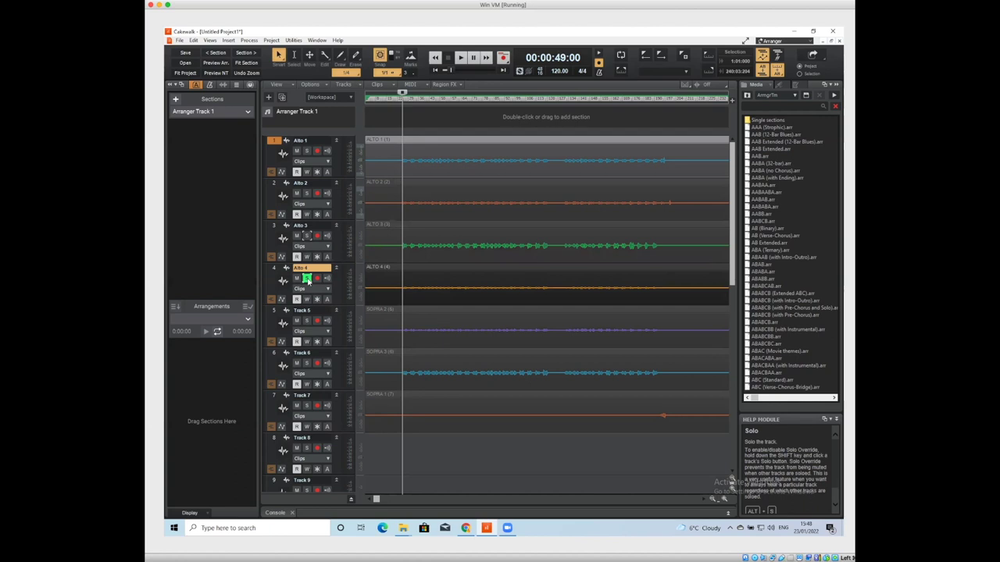
pyautogui.press('space')
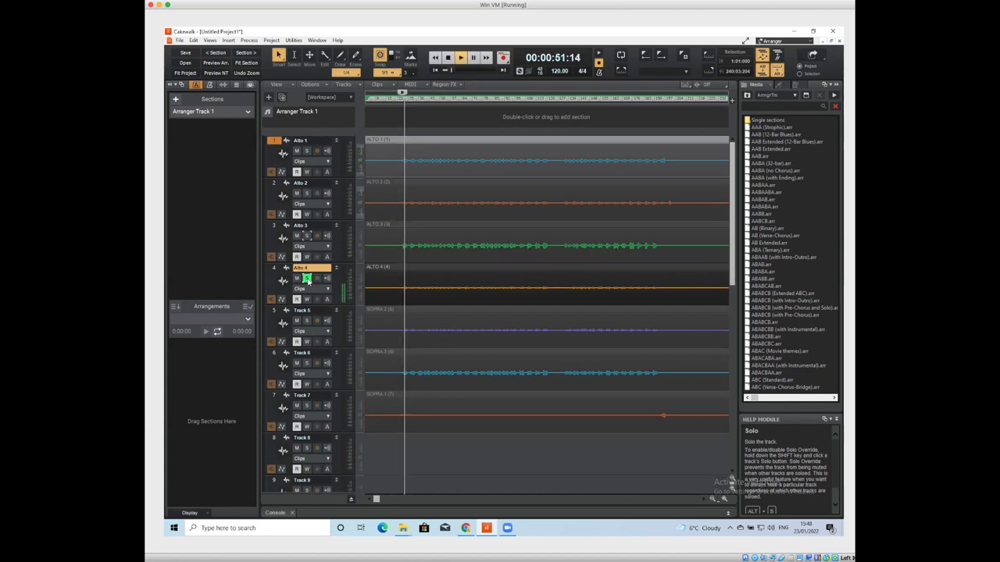
pyautogui.press('space')
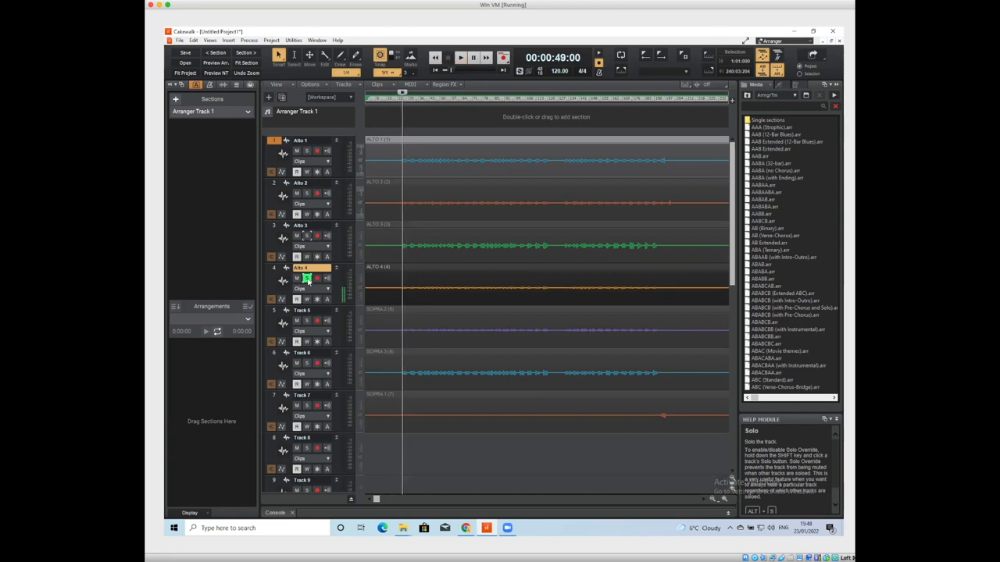
# Step: Solo Track 7 in place of Alto 4 and play the SOPRA 1 clip from 00:00:49:00
pyautogui.click(309, 406)
pyautogui.click(308, 278)
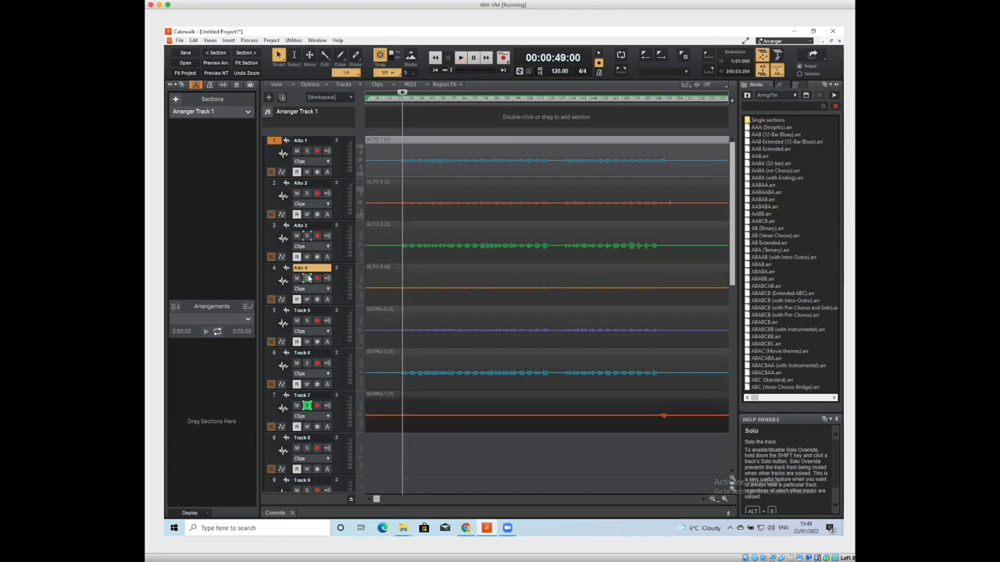
pyautogui.press('space')
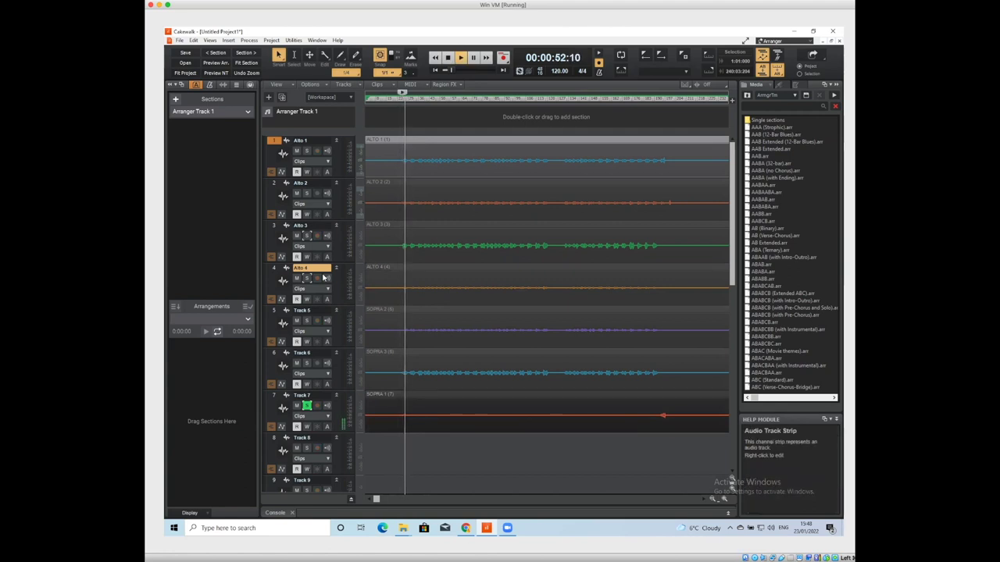
pyautogui.press('space')
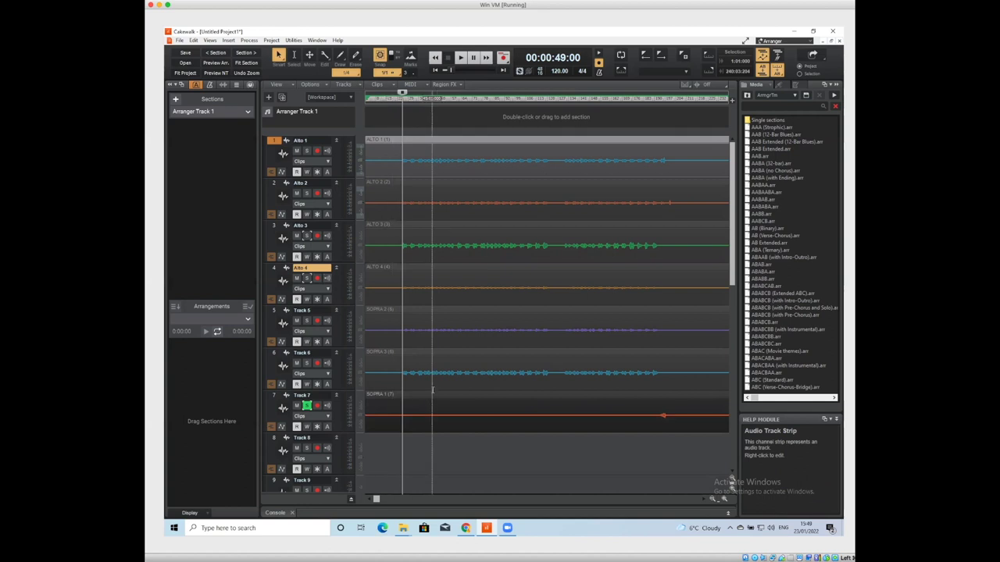
# Step: Apply the Gain effect's 6dB Boost preset to SOPRA 1 from 25:01:000 to 201:01:000 and play the boosted vocal
pyautogui.click(712, 500)
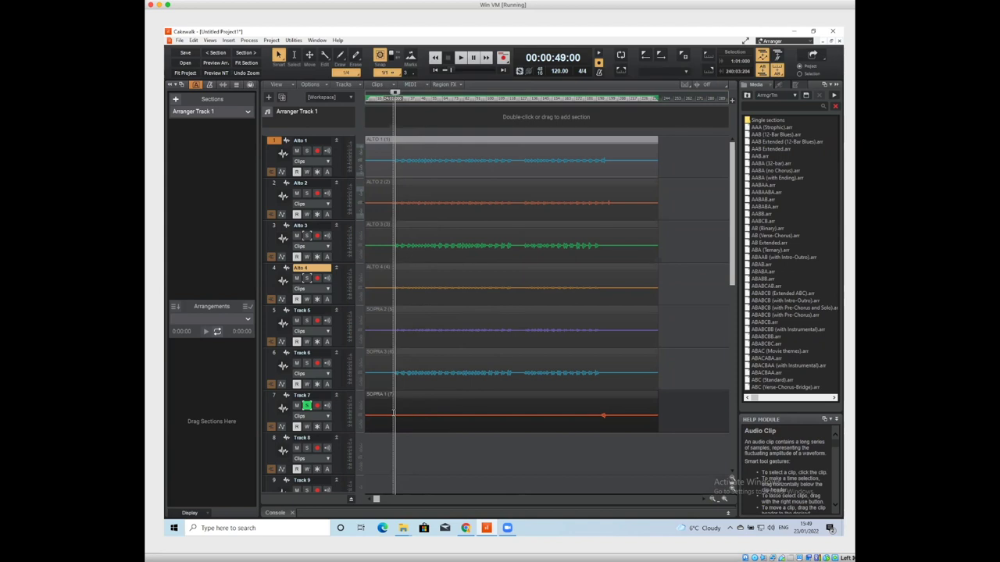
pyautogui.moveTo(394, 413); pyautogui.dragTo(611, 418)
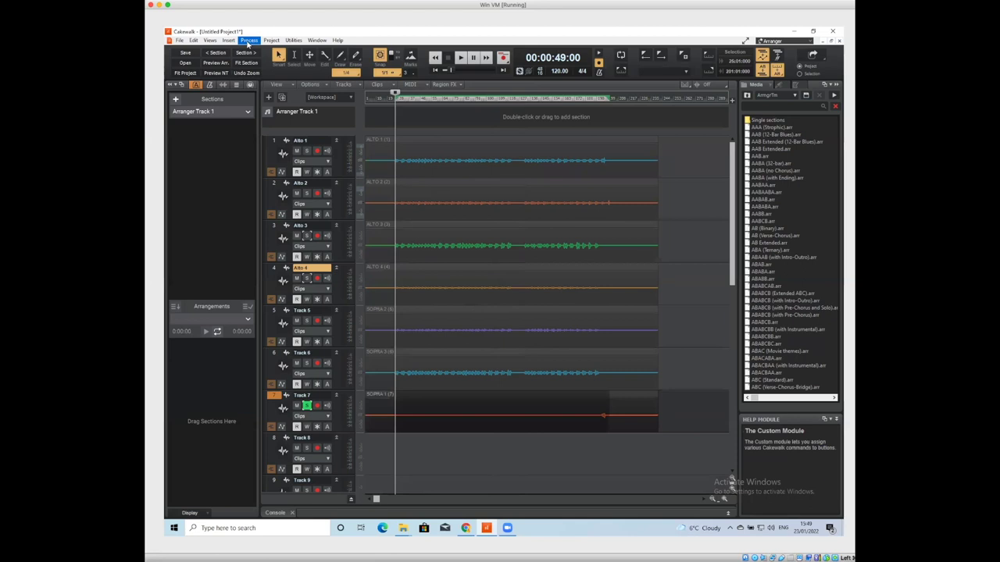
pyautogui.click(247, 41)
pyautogui.moveTo(252, 50)
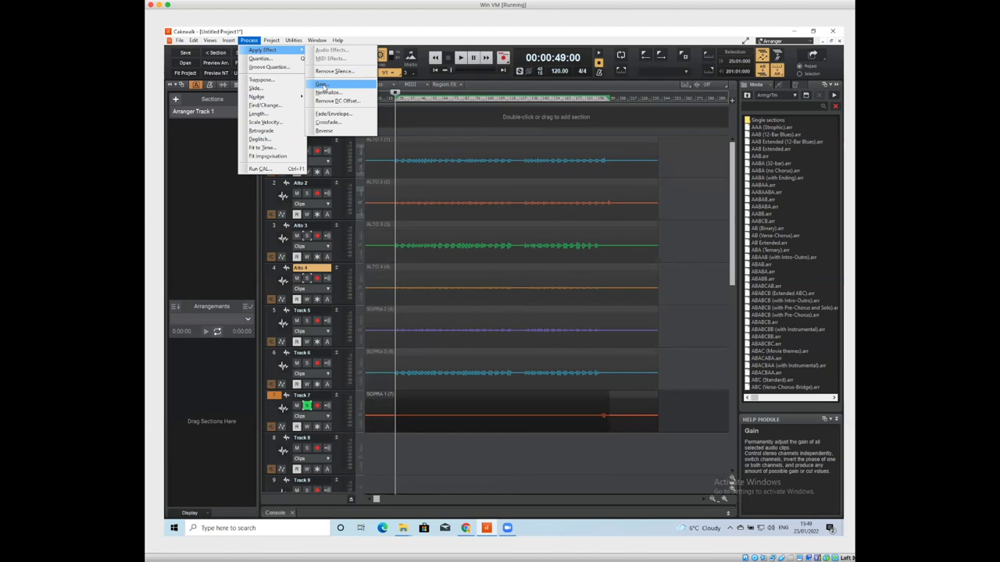
pyautogui.click(322, 85)
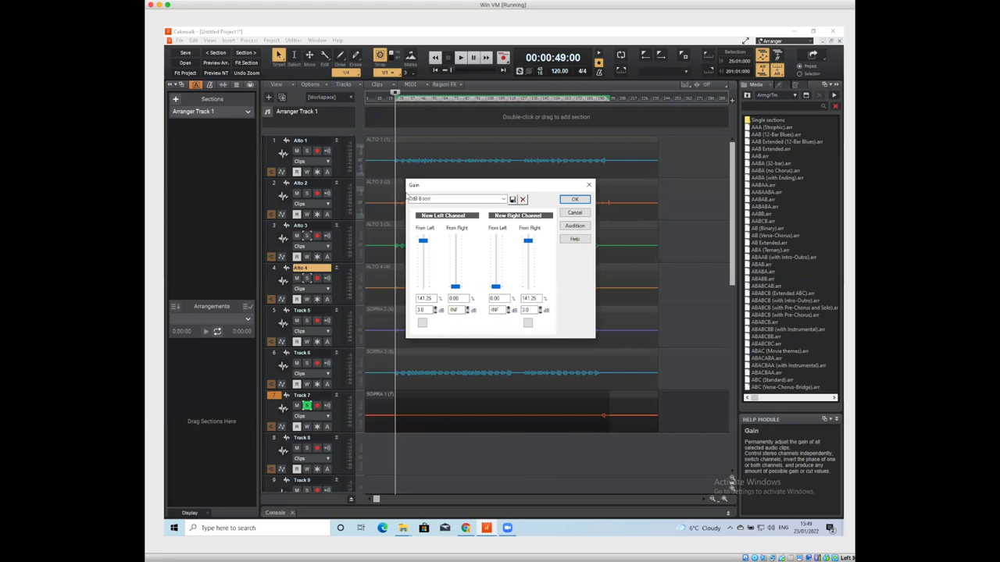
pyautogui.click(504, 199)
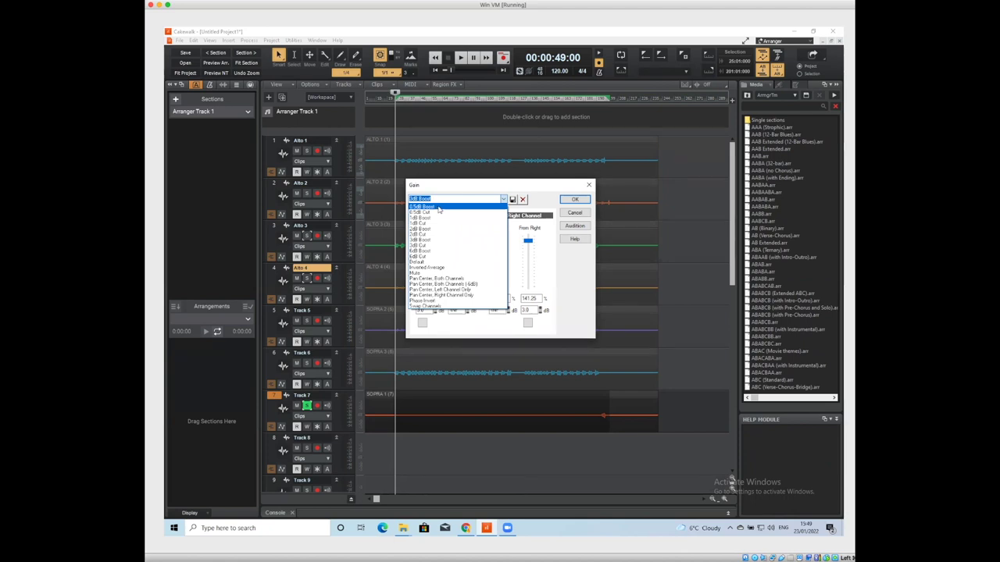
pyautogui.click(428, 251)
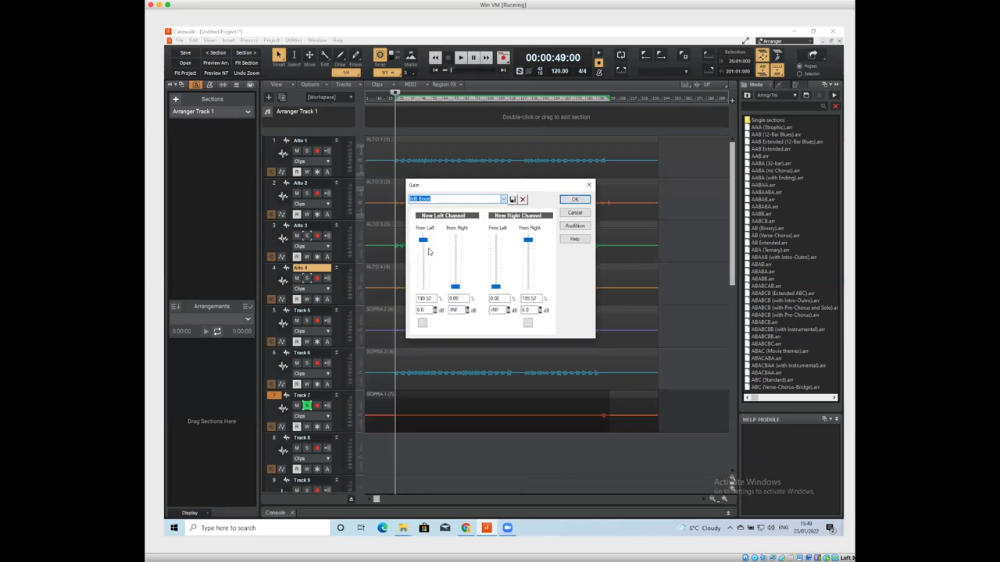
pyautogui.click(576, 200)
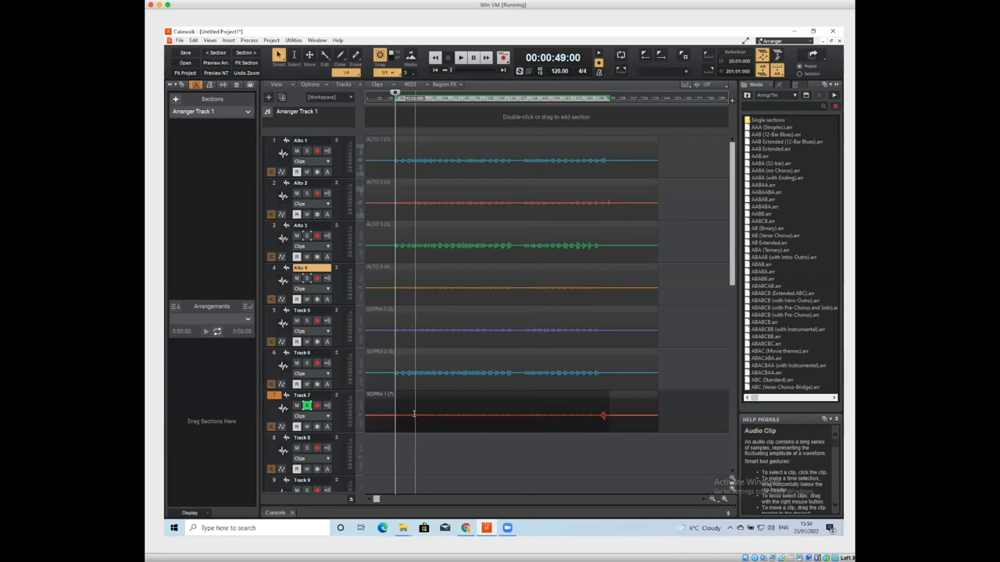
pyautogui.press('space')
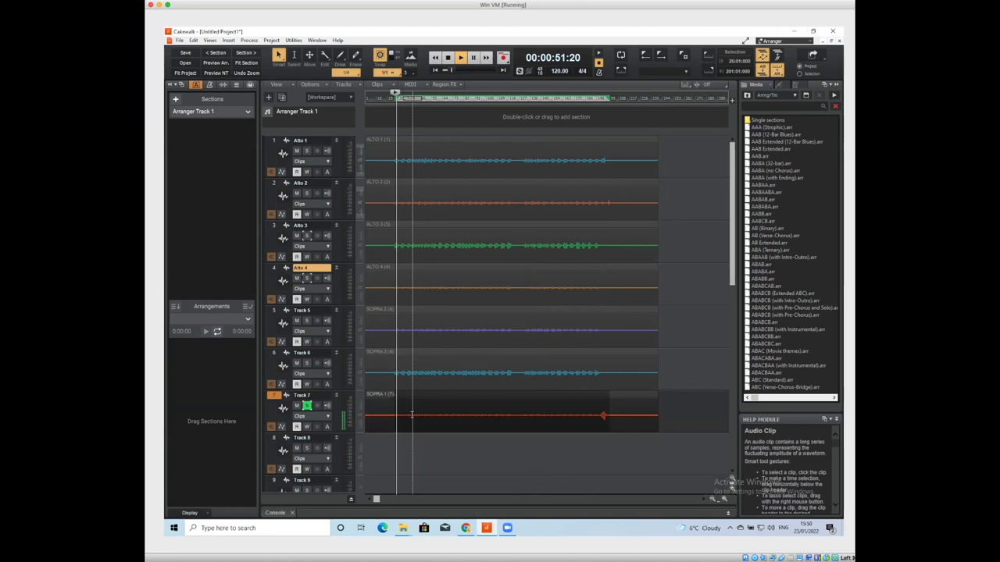
pyautogui.press('space')
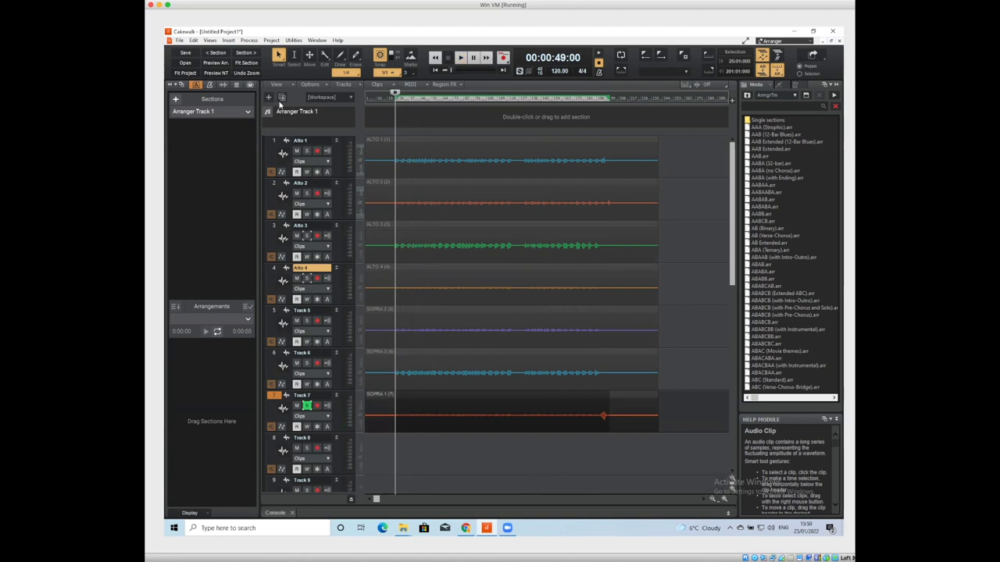
# Step: Apply a second 6dB Boost gain to the selected SOPRA 1 range and play it from 00:00:49:00
pyautogui.click(250, 41)
pyautogui.moveTo(263, 50)
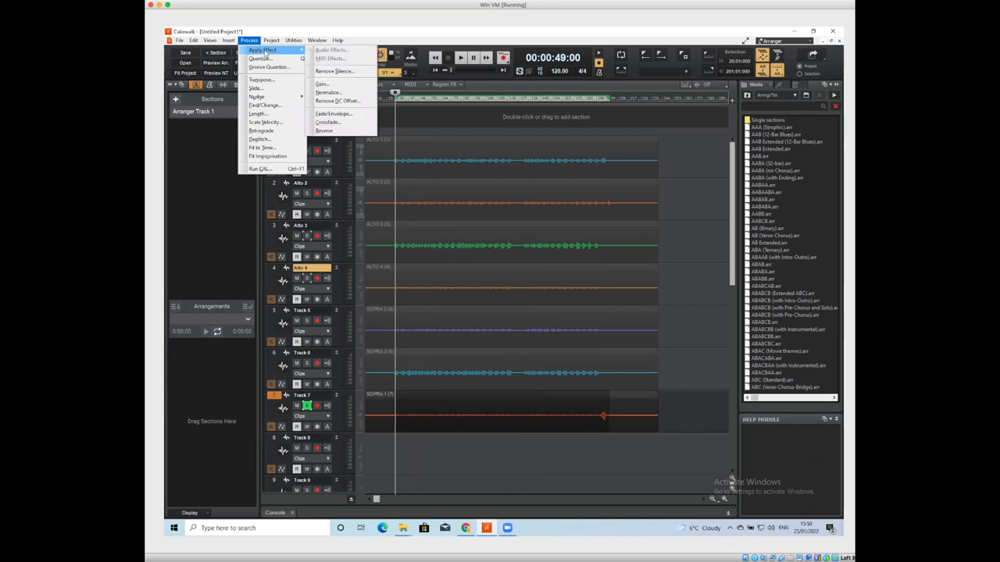
pyautogui.click(322, 83)
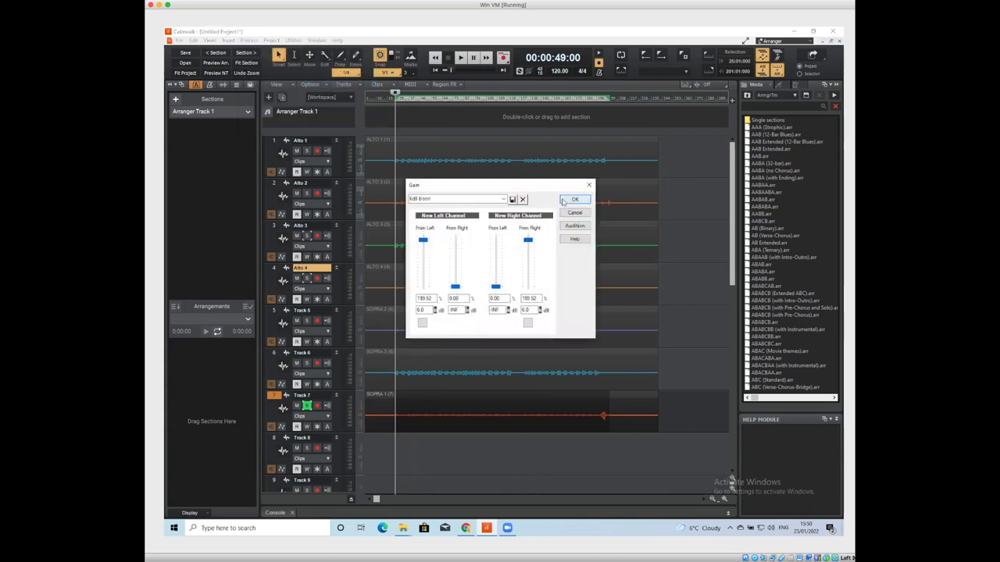
pyautogui.click(563, 200)
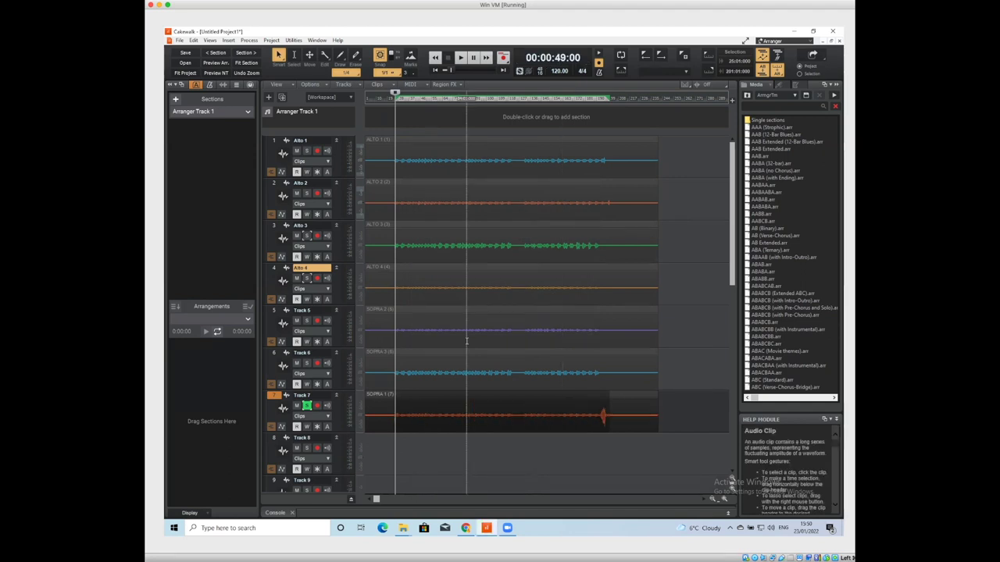
pyautogui.press('space')
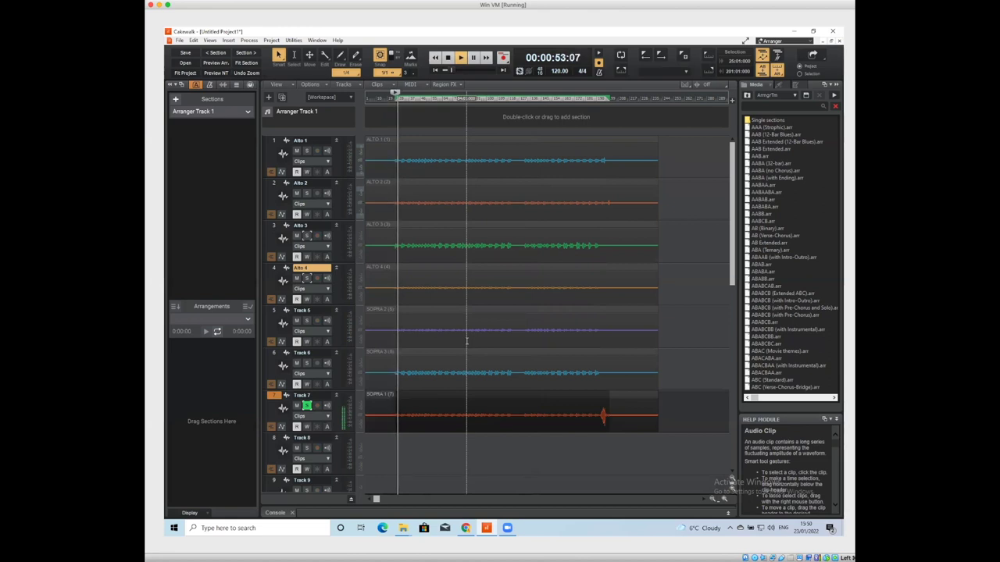
pyautogui.press('space')
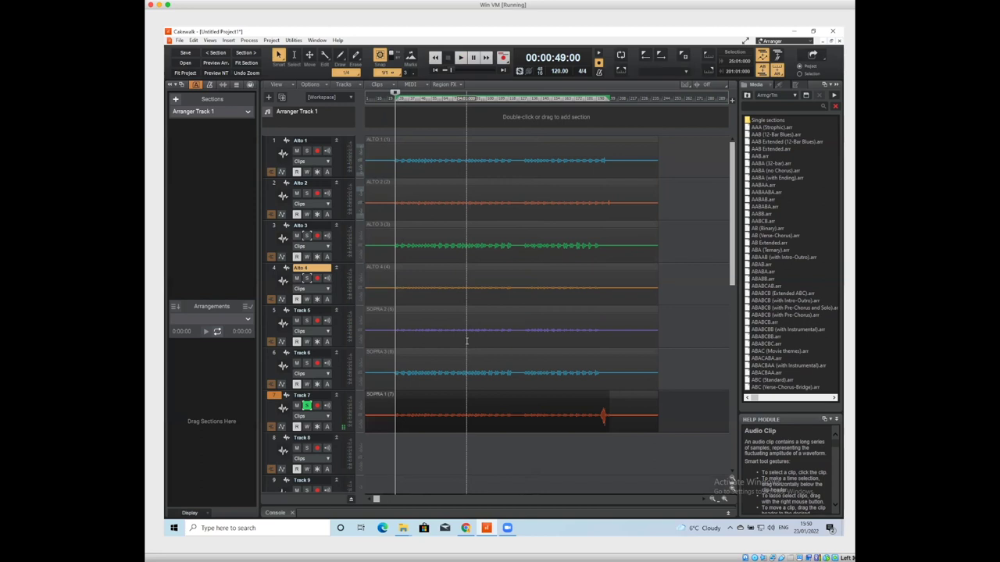
# Step: Apply the Gain effect's 3dB Boost preset to the selected SOPRA 1 range
pyautogui.click(250, 41)
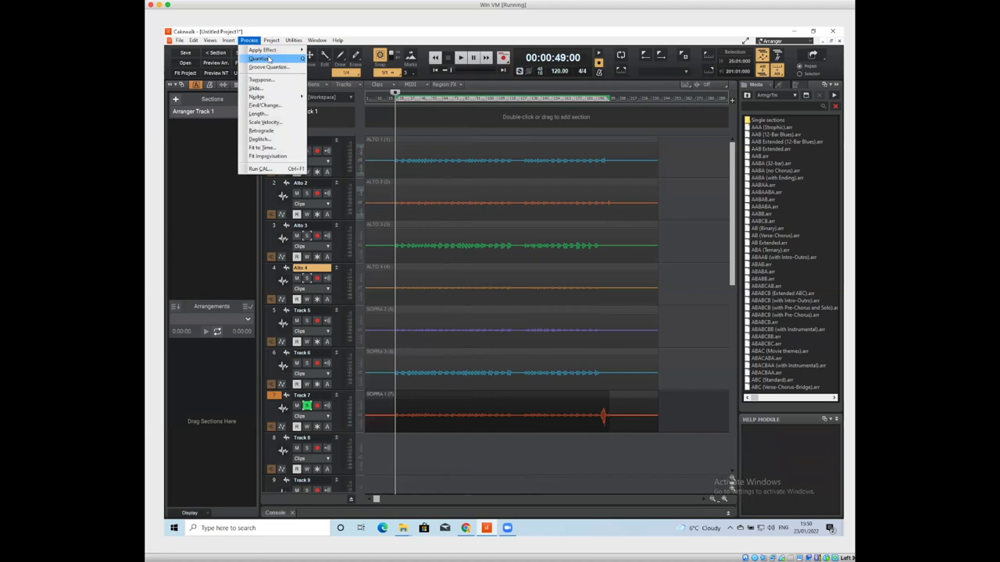
pyautogui.moveTo(273, 50)
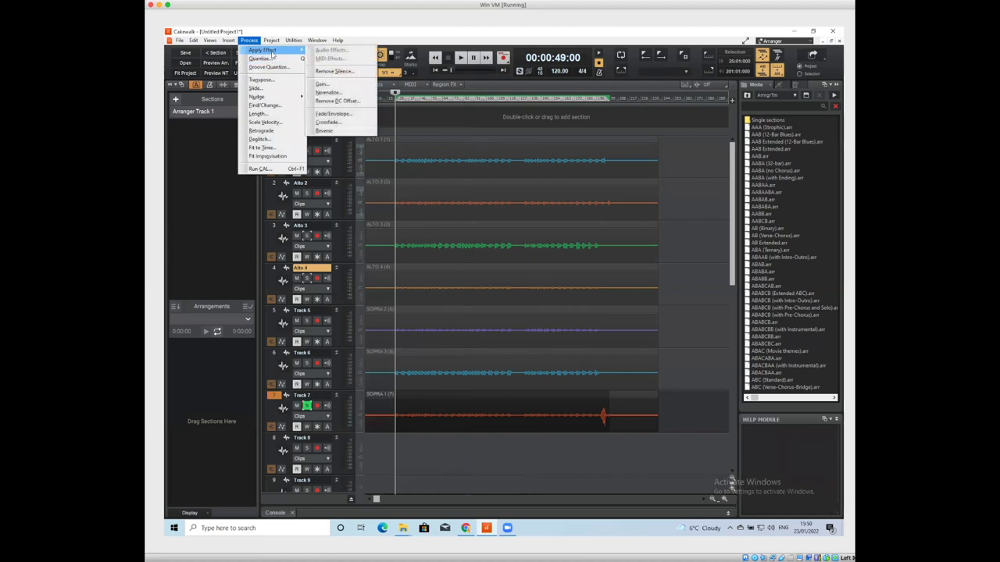
pyautogui.click(328, 84)
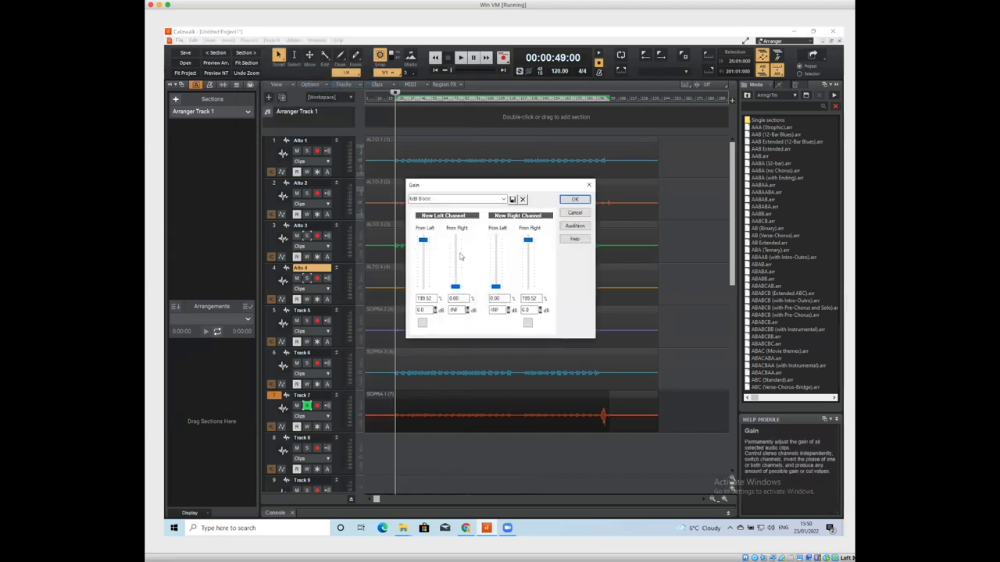
pyautogui.click(504, 199)
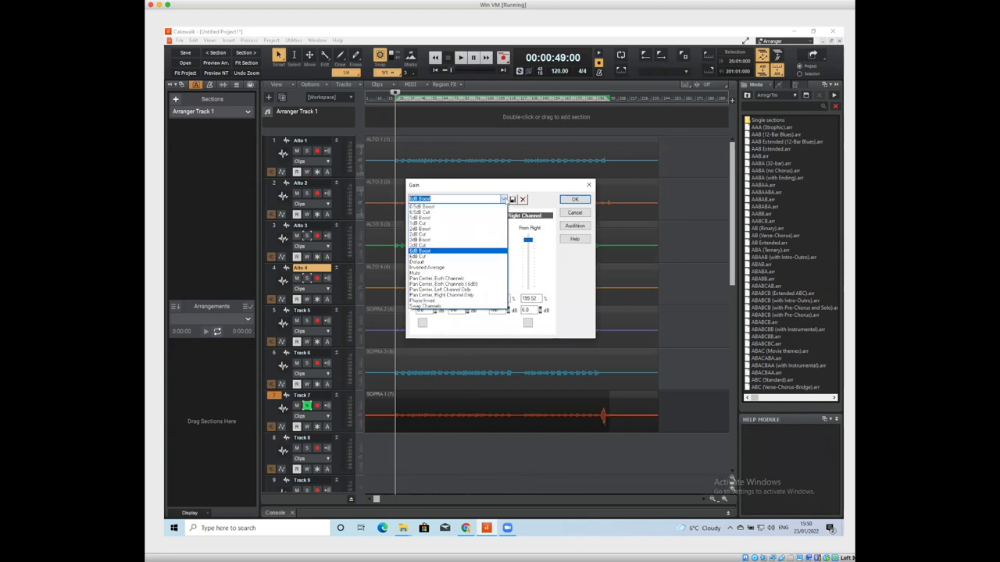
pyautogui.click(435, 244)
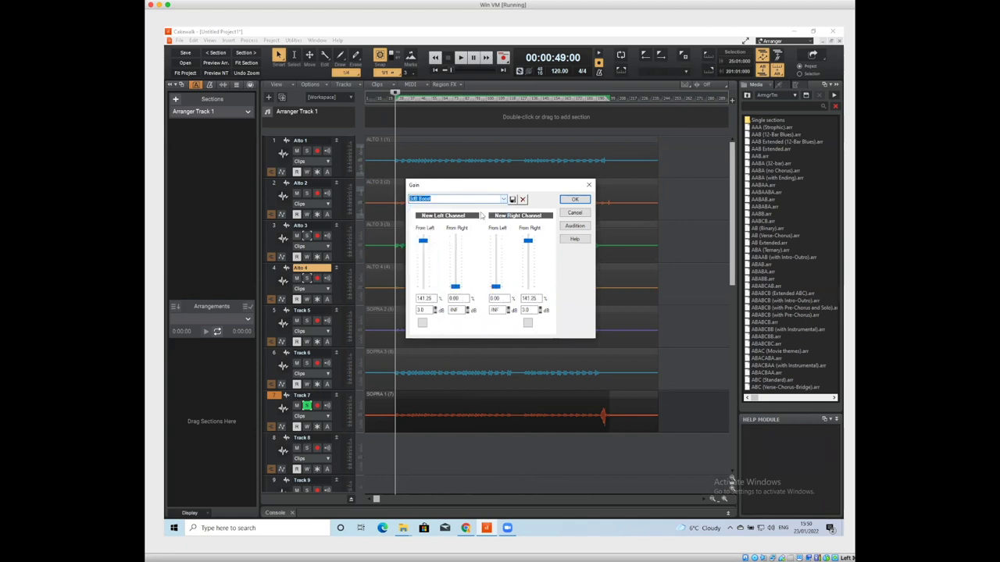
pyautogui.click(564, 200)
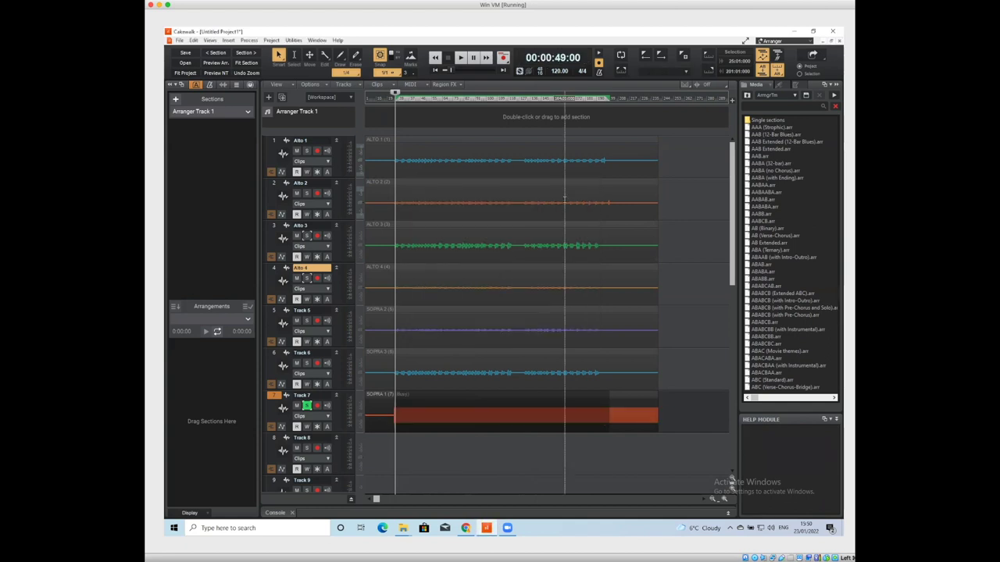
pyautogui.click(461, 335)
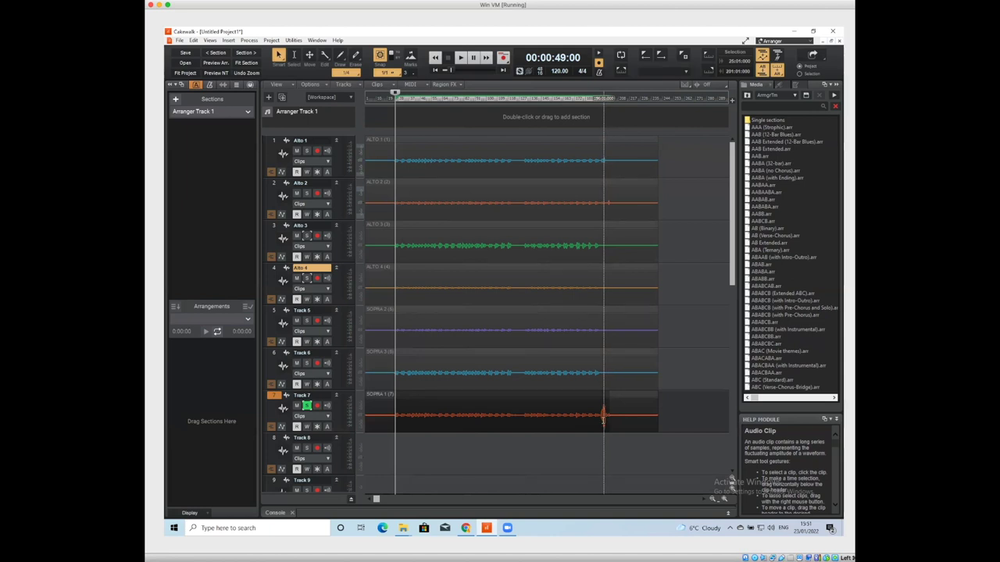
# Step: Play the loud peak near the end of the SOPRA 1 clip from 00:06:24:00
pyautogui.click(600, 414)
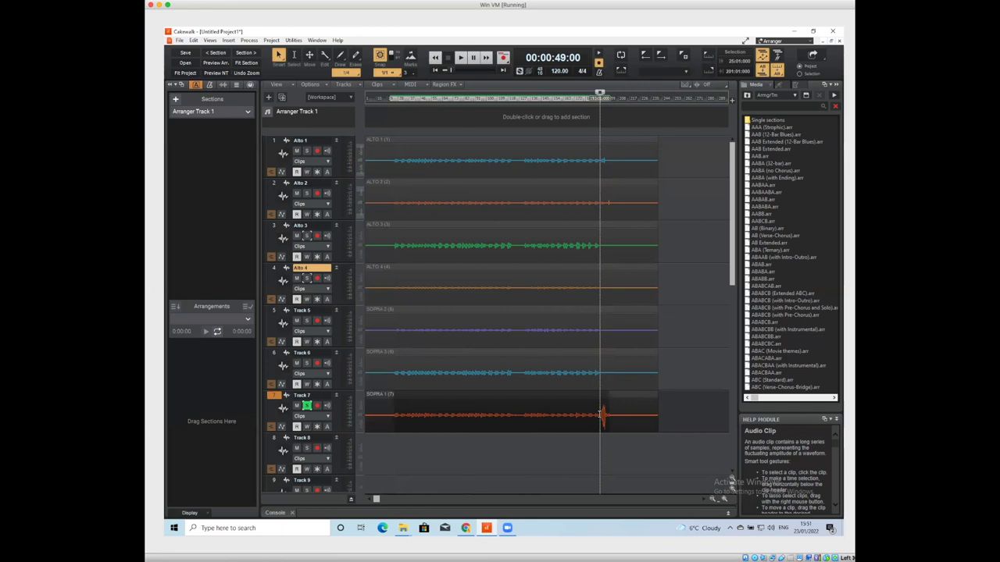
pyautogui.click(600, 414)
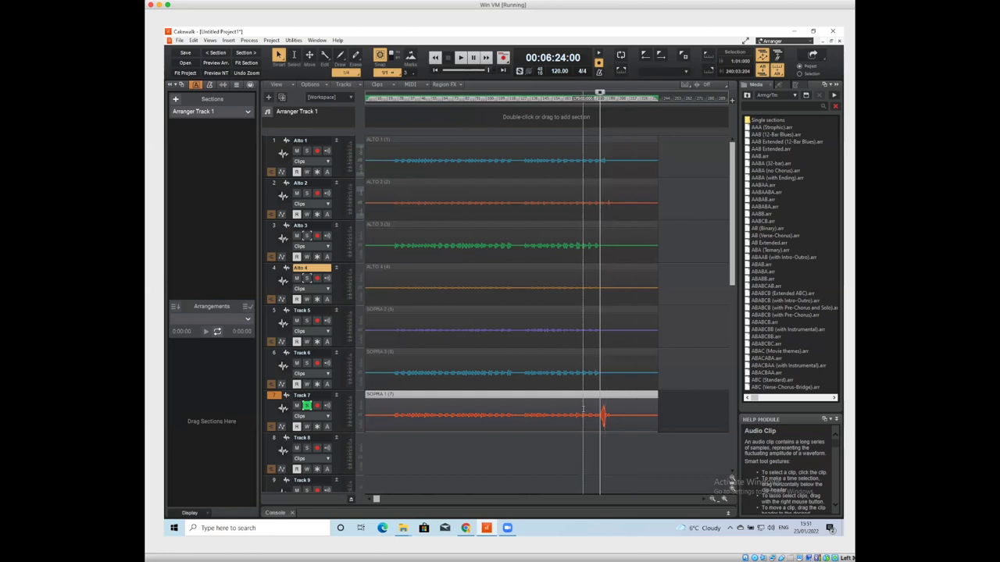
pyautogui.press('space')
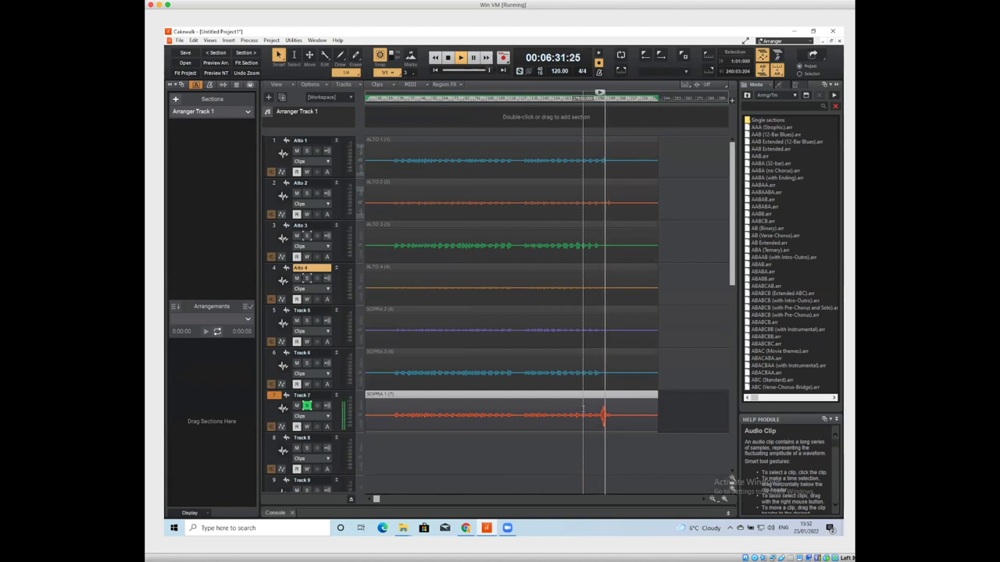
pyautogui.press('space')
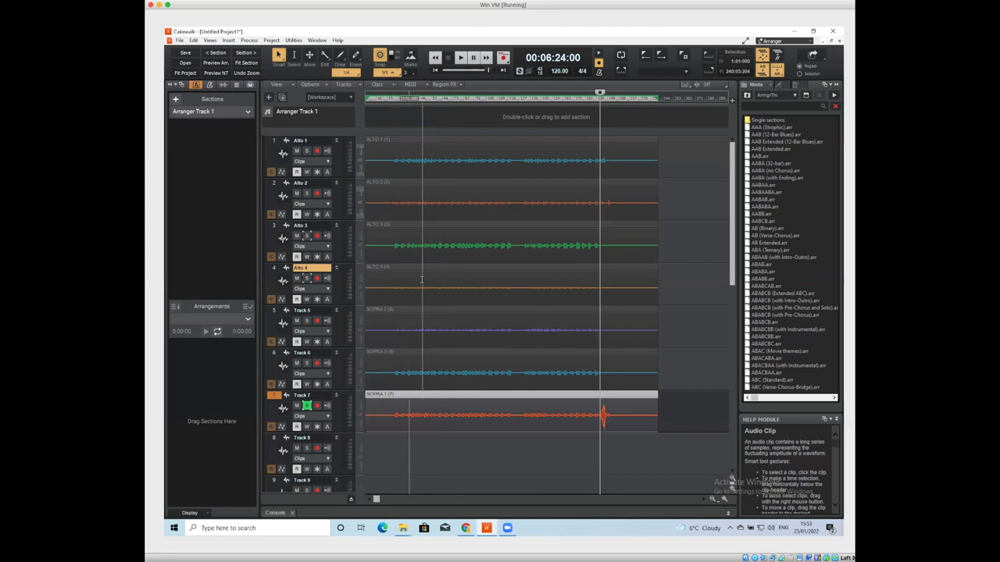
# Step: Switch to File Explorer's IL REVIENT BIENTOT folder and place its window so the empty tracks below Track 7 stay visible
pyautogui.scroll(-5, 421, 287)
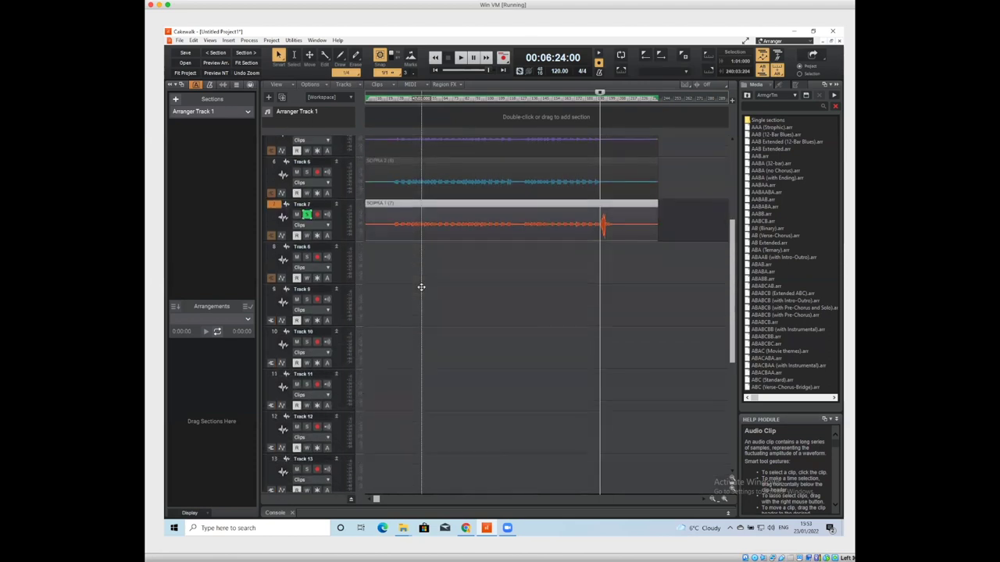
pyautogui.scroll(-2, 421, 287)
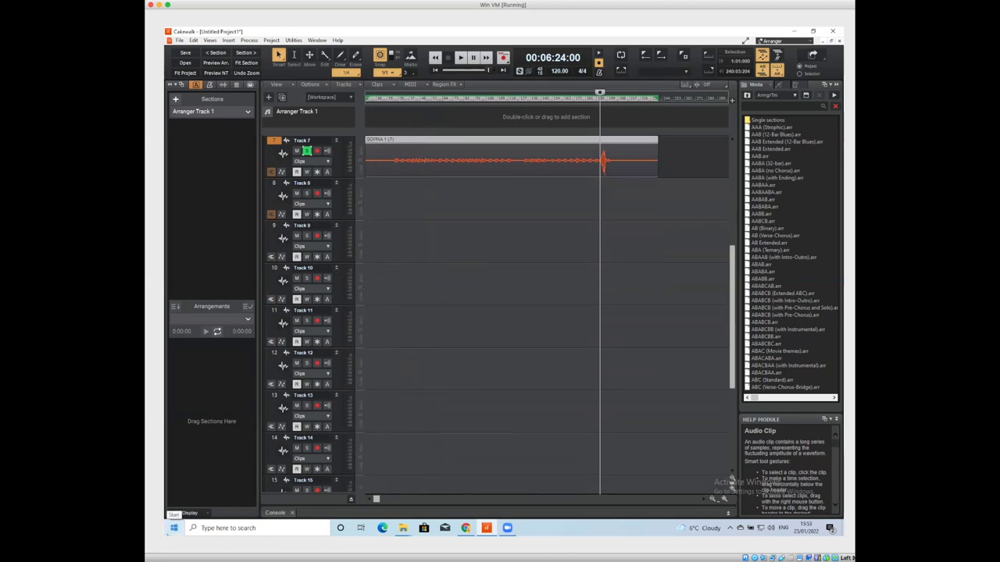
pyautogui.click(402, 528)
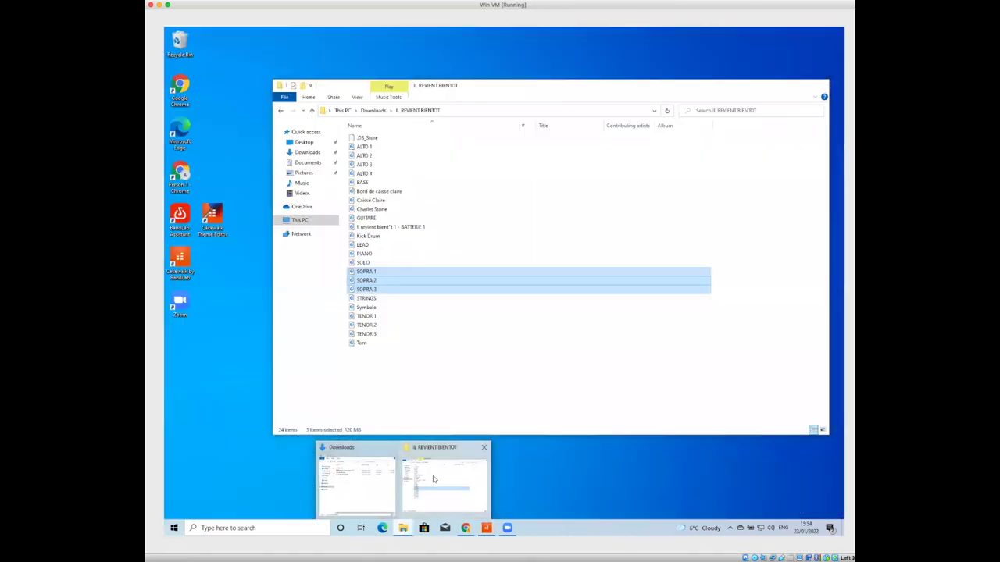
pyautogui.click(433, 478)
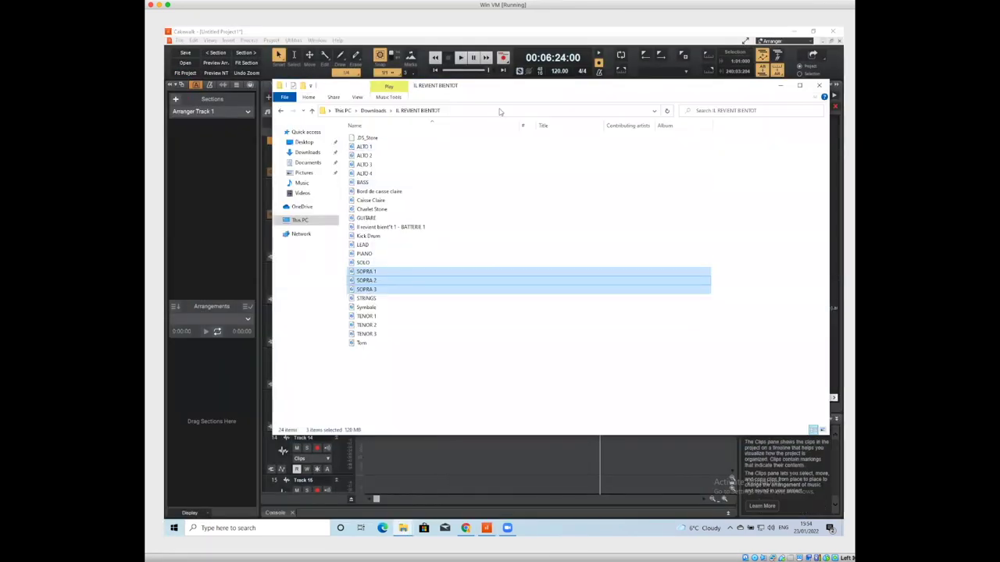
pyautogui.moveTo(513, 88); pyautogui.dragTo(681, 92)
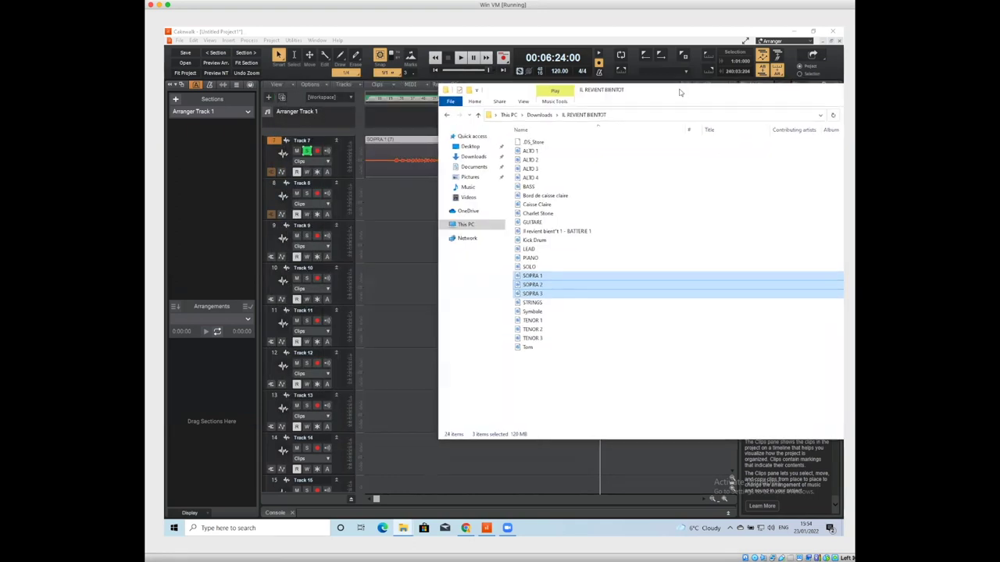
# Step: Import Kick Drum, Caisse Claire, Bord de caisse claire, Charlet Stone, Symbale and Tom onto separate tracks starting at Track 8
pyautogui.moveTo(551, 275); pyautogui.dragTo(551, 242)
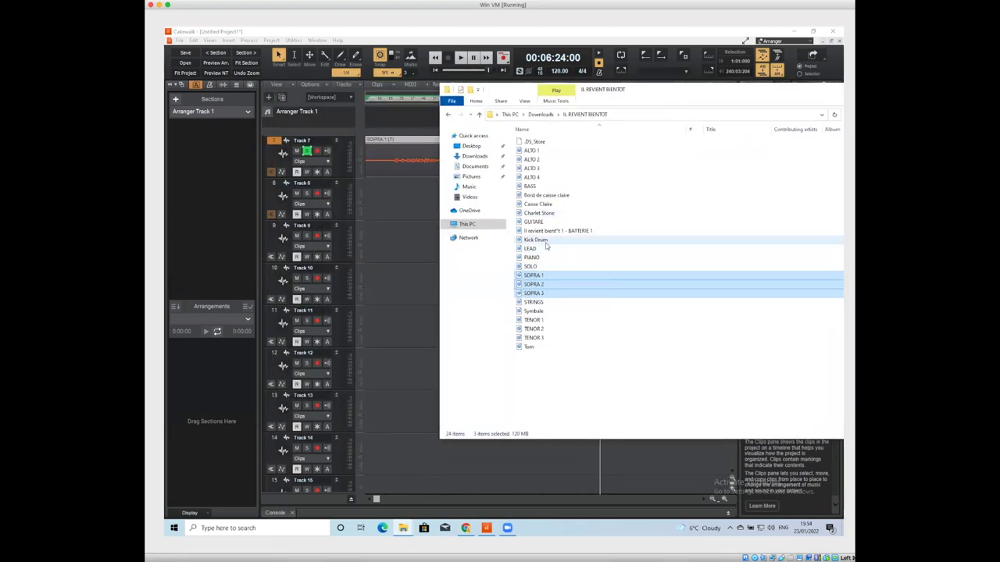
pyautogui.click(551, 240)
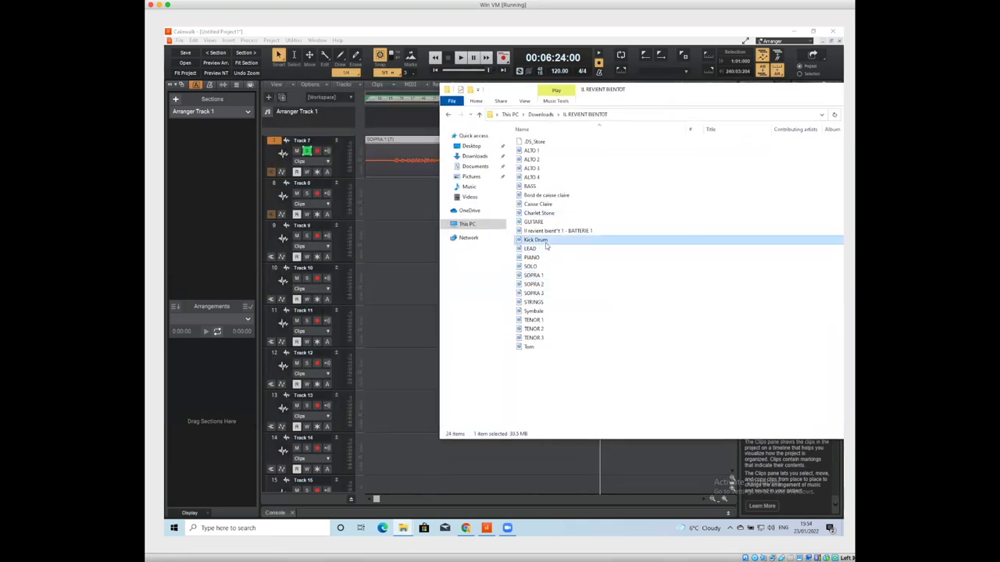
pyautogui.keyDown('ctrl'); pyautogui.click(547, 204); pyautogui.keyUp('ctrl')
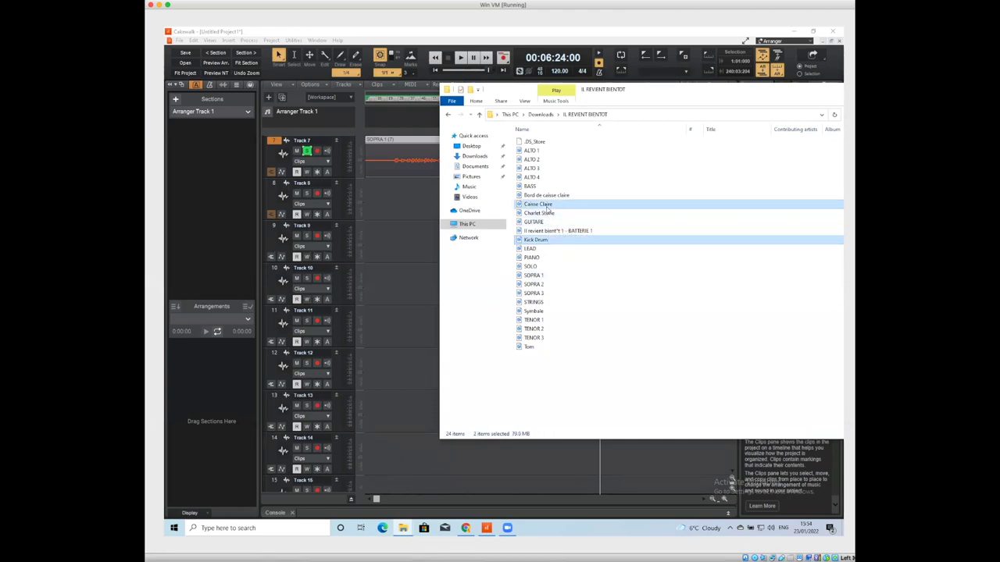
pyautogui.keyDown('ctrl'); pyautogui.click(546, 195); pyautogui.keyUp('ctrl')
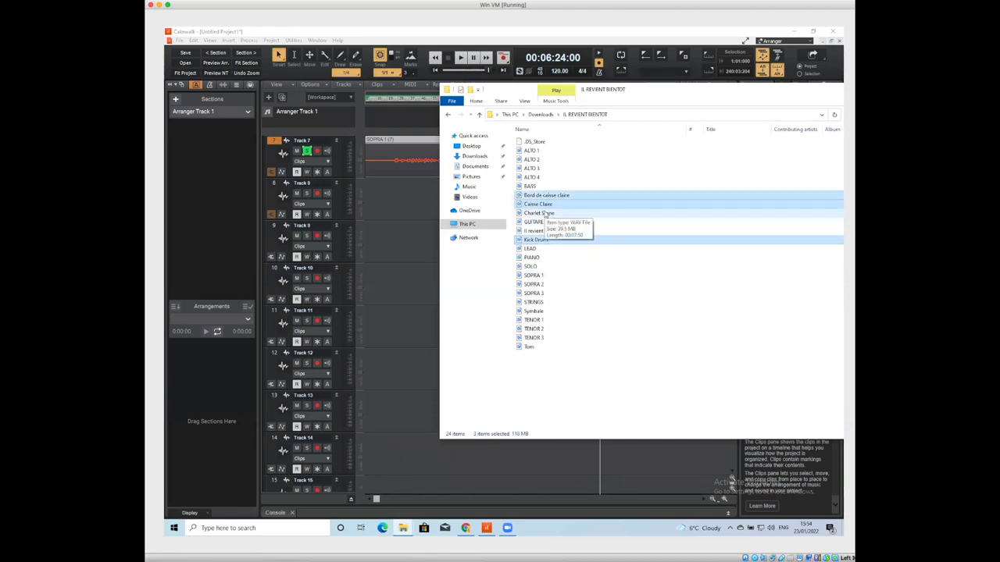
pyautogui.keyDown('ctrl'); pyautogui.click(548, 213); pyautogui.keyUp('ctrl')
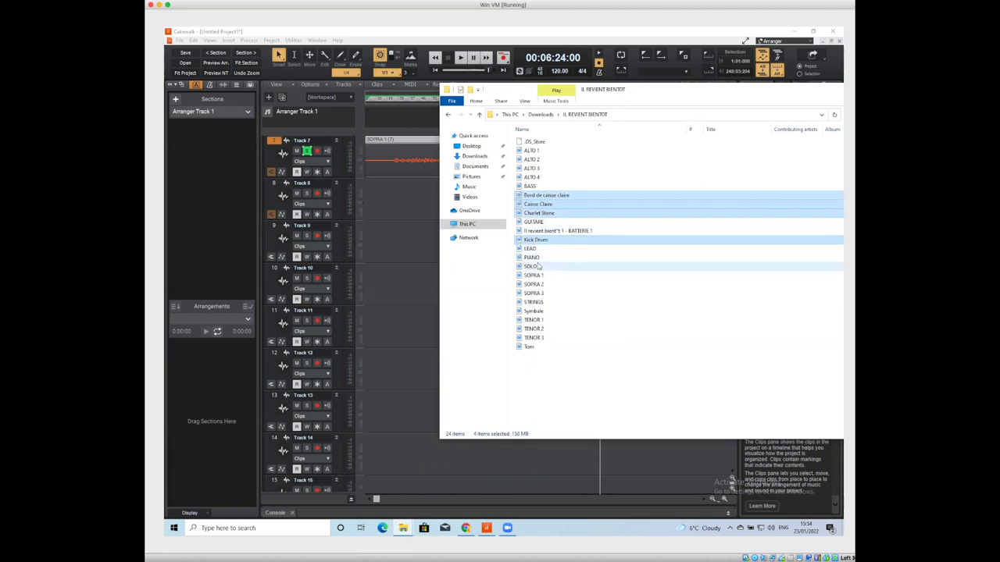
pyautogui.keyDown('ctrl'); pyautogui.click(534, 311); pyautogui.keyUp('ctrl')
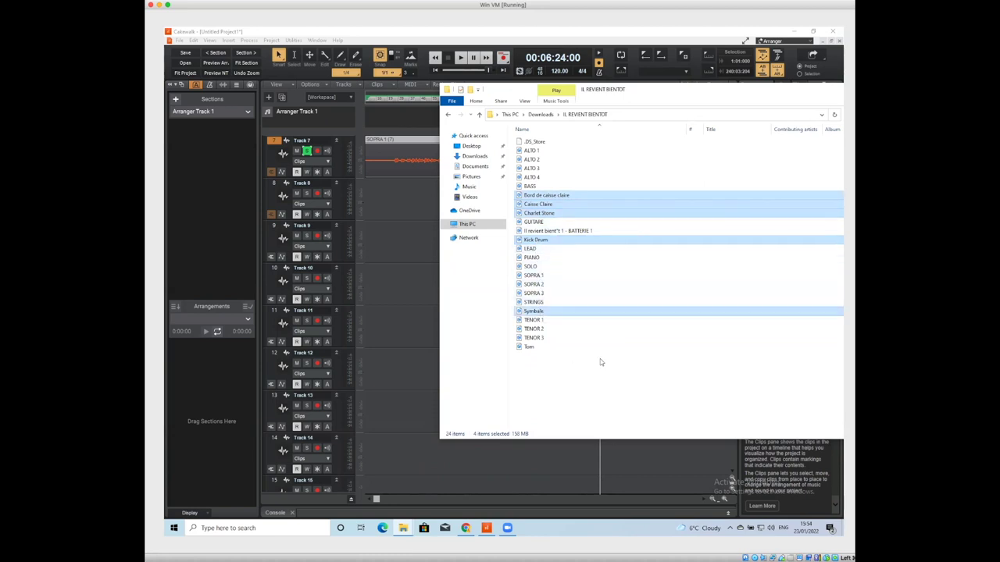
pyautogui.keyDown('ctrl'); pyautogui.click(533, 349); pyautogui.keyUp('ctrl')
pyautogui.moveTo(572, 210); pyautogui.dragTo(378, 326)
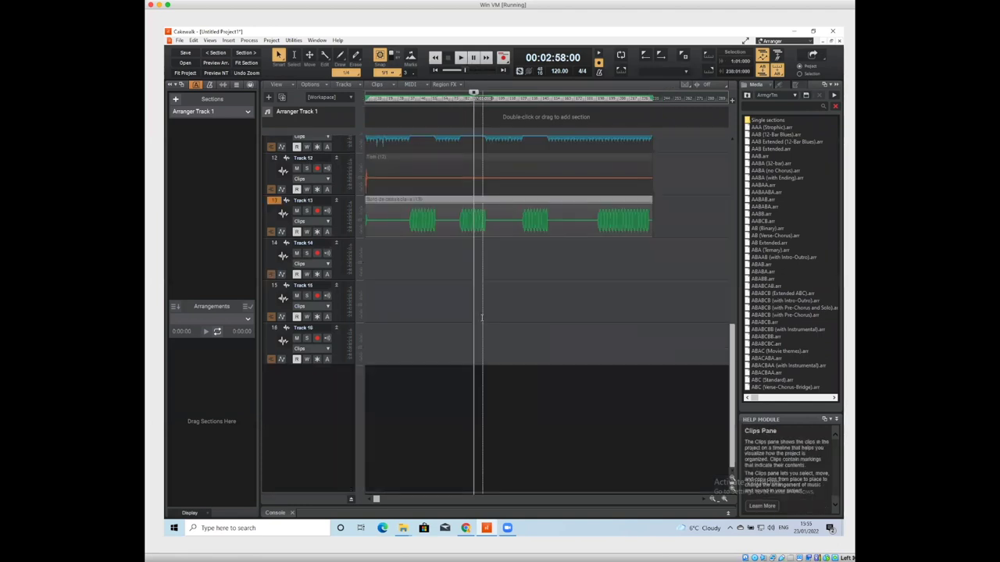
# Step: Examine the opening bars of the imported drum clips on Tracks 8 to 13 close up
pyautogui.scroll(5, 481, 318)
pyautogui.scroll(4, 481, 319)
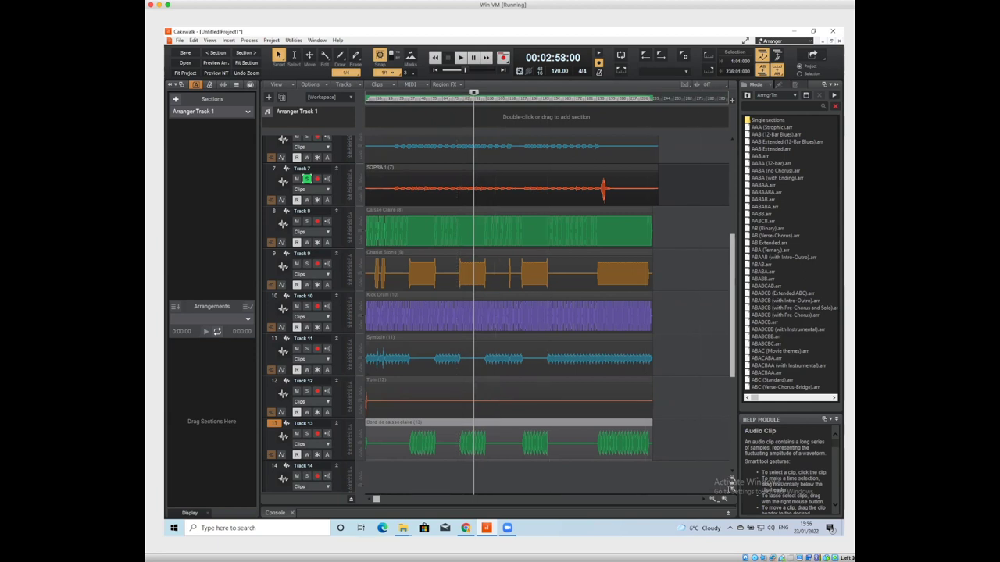
pyautogui.click(724, 500)
pyautogui.click(723, 500)
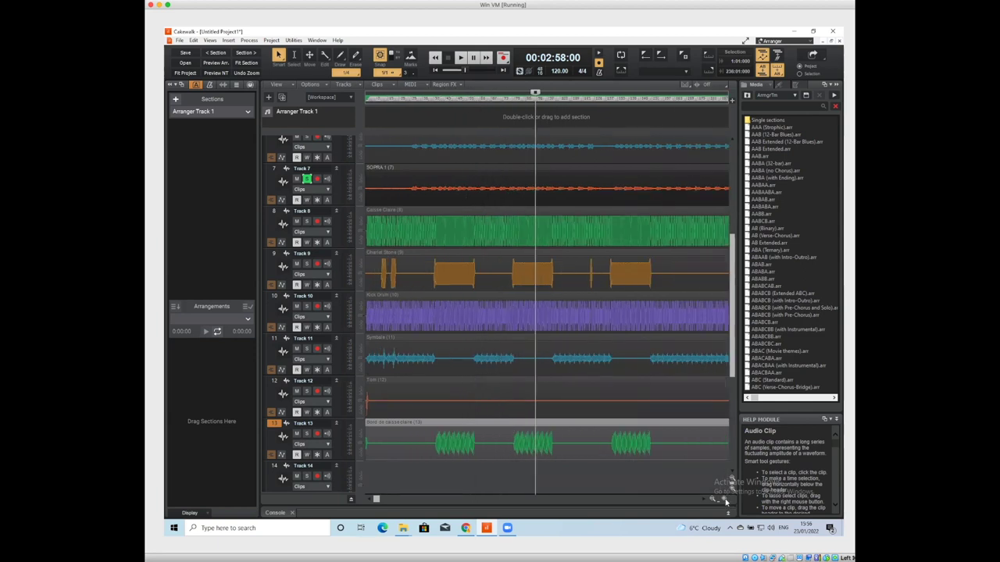
pyautogui.click(723, 500)
pyautogui.click(724, 500)
pyautogui.click(724, 500)
pyautogui.click(724, 500)
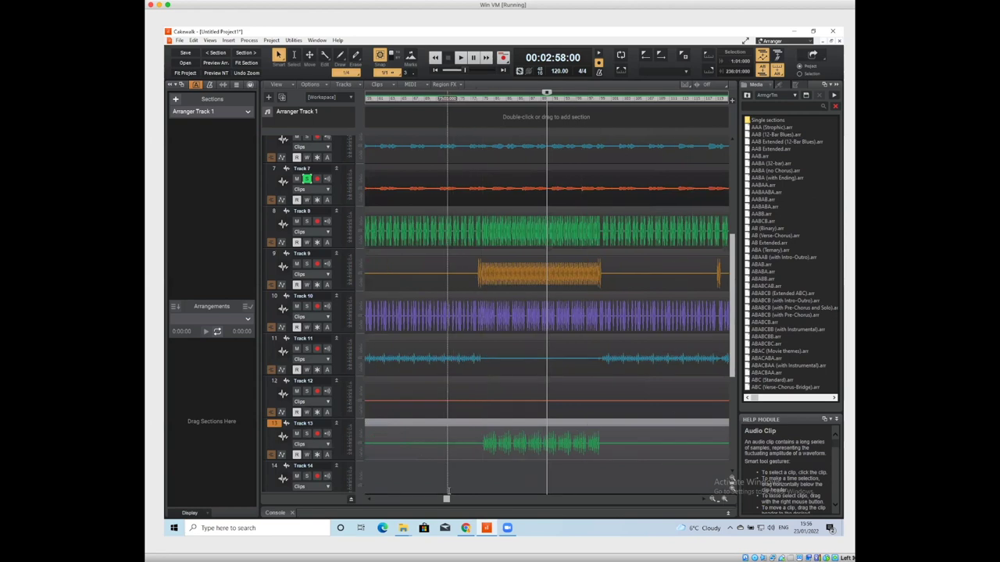
pyautogui.moveTo(446, 498); pyautogui.dragTo(377, 500)
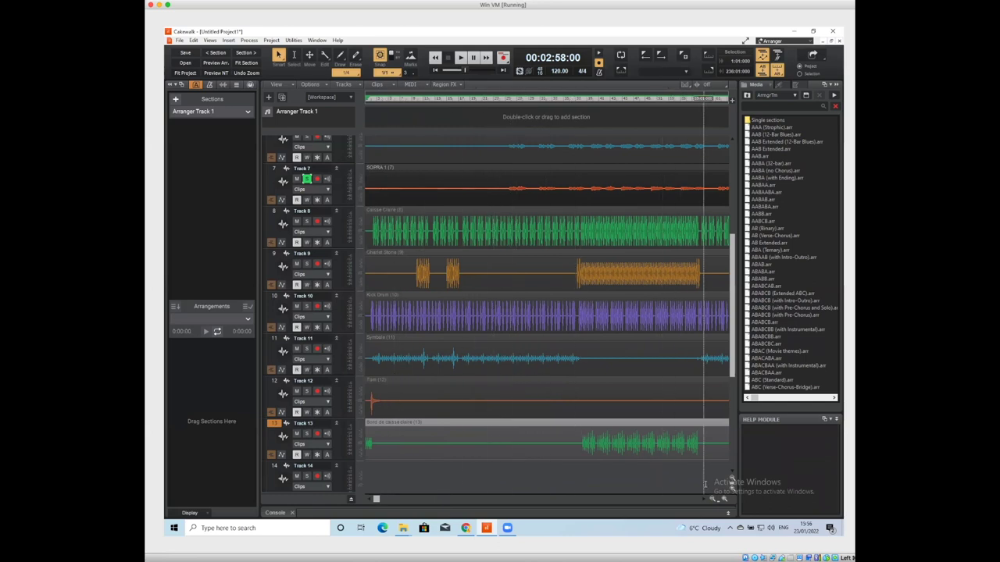
pyautogui.click(724, 499)
pyautogui.click(723, 500)
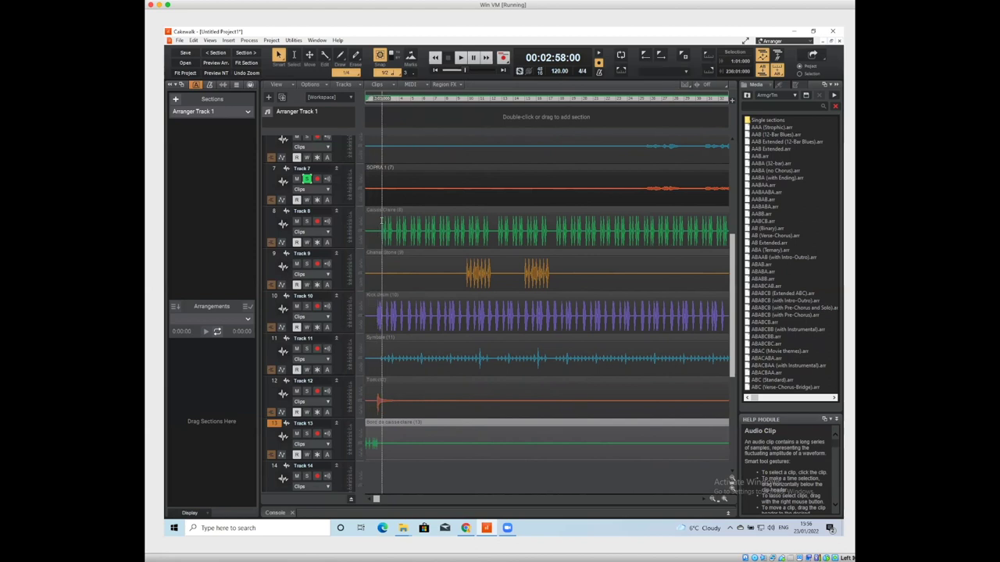
# Step: Solo Track 8, play the Caisse Claire clip from 00:00:02:00, and turn off the solo on Track 7
pyautogui.click(377, 223)
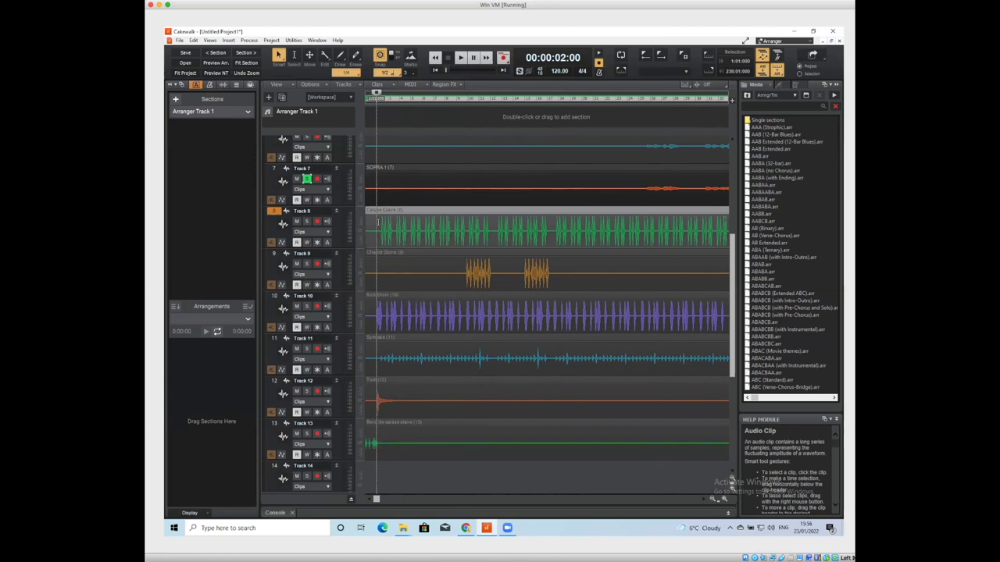
pyautogui.click(307, 221)
pyautogui.press('space')
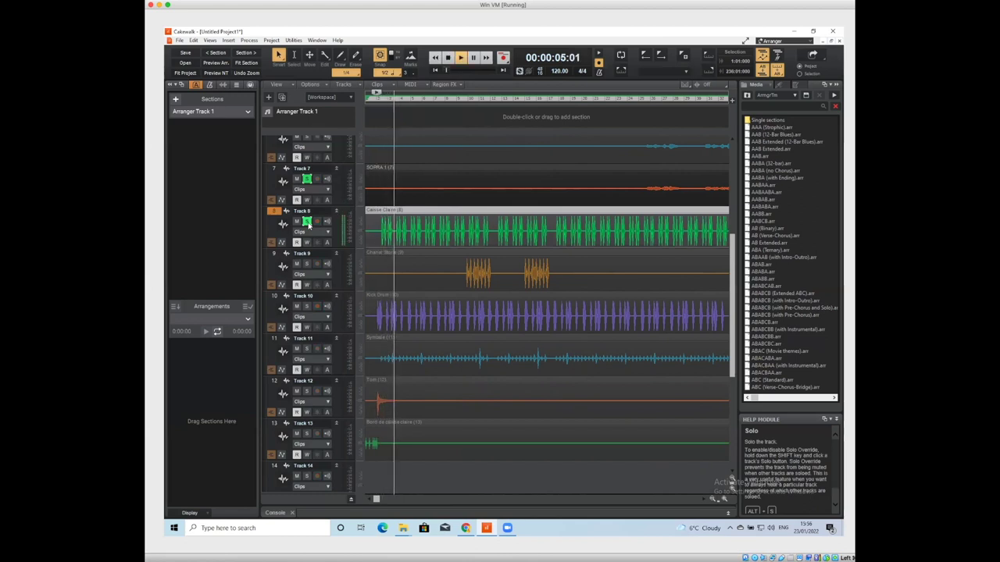
pyautogui.press('space')
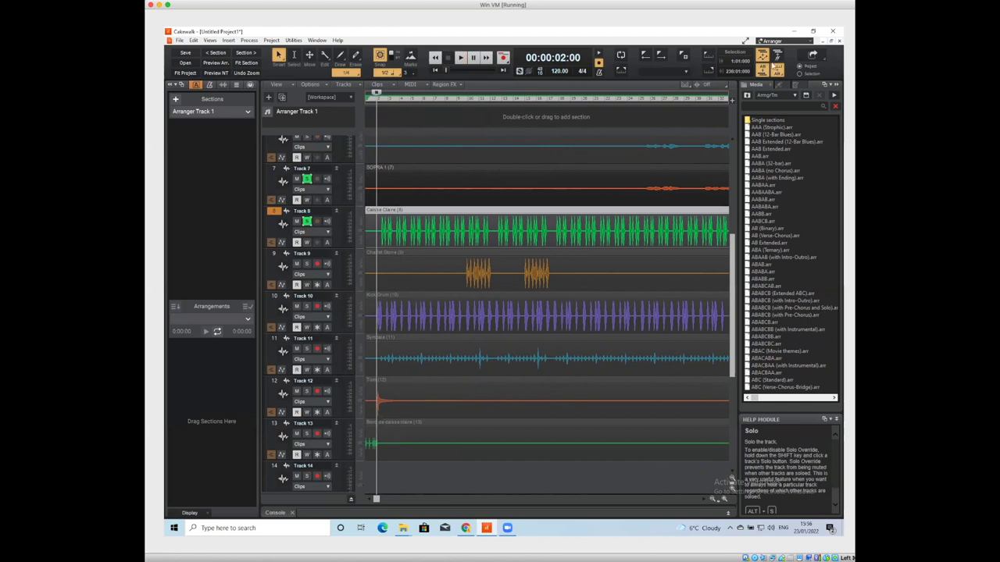
pyautogui.press('space')
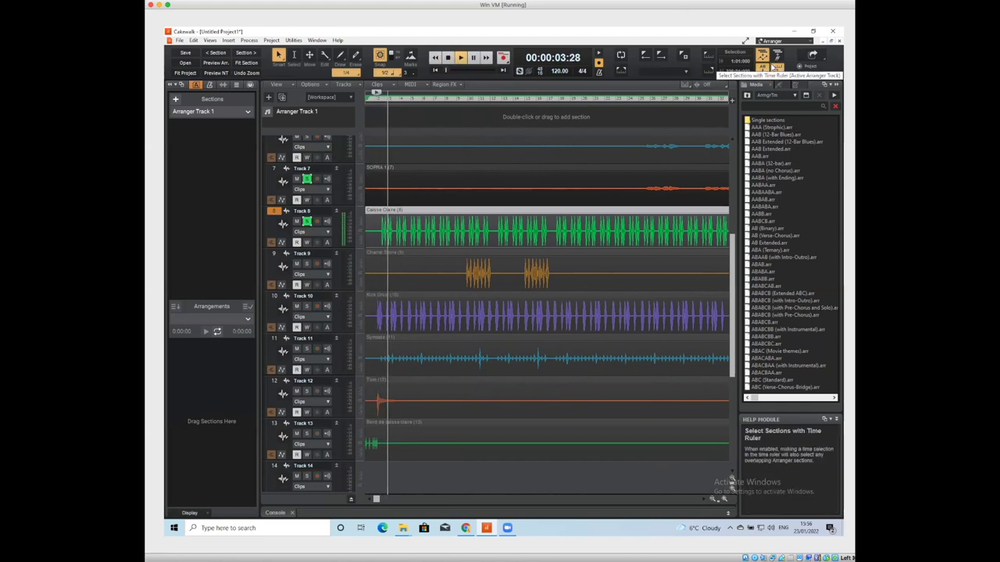
pyautogui.press('space')
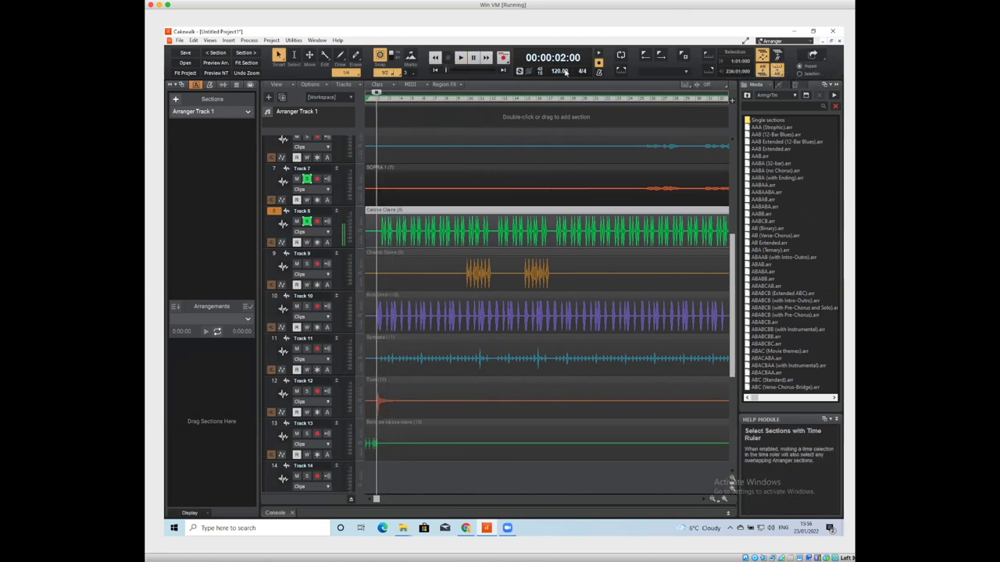
pyautogui.click(307, 179)
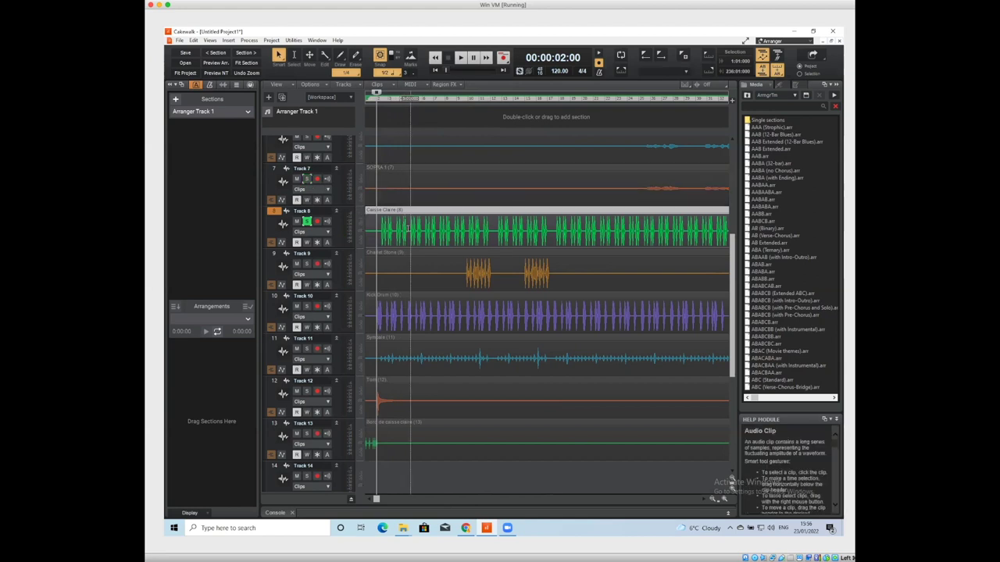
# Step: Solo Track 9 in place of Track 8 and play the Charlet Stone clip from 00:00:17:00
pyautogui.click(462, 271)
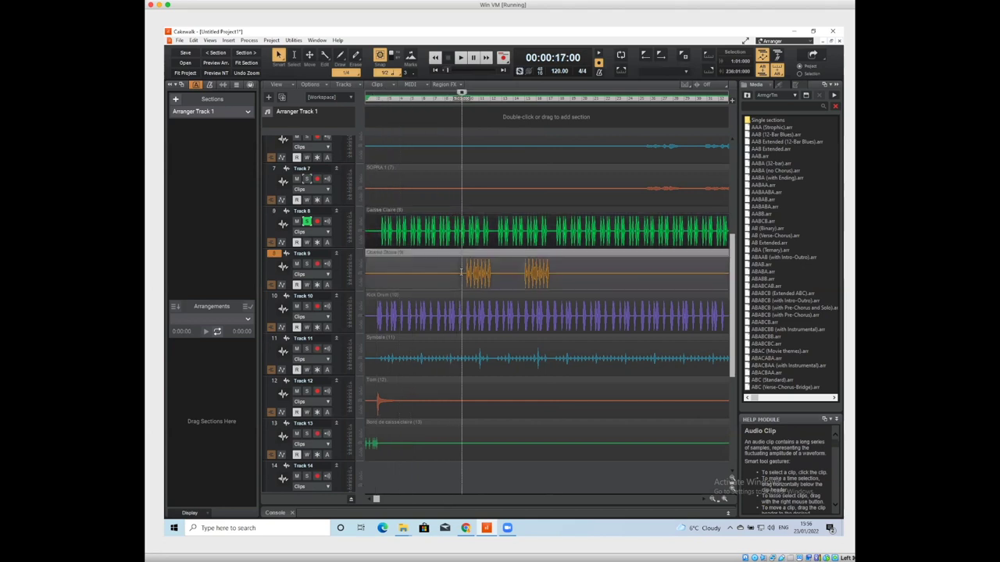
pyautogui.click(306, 264)
pyautogui.click(307, 221)
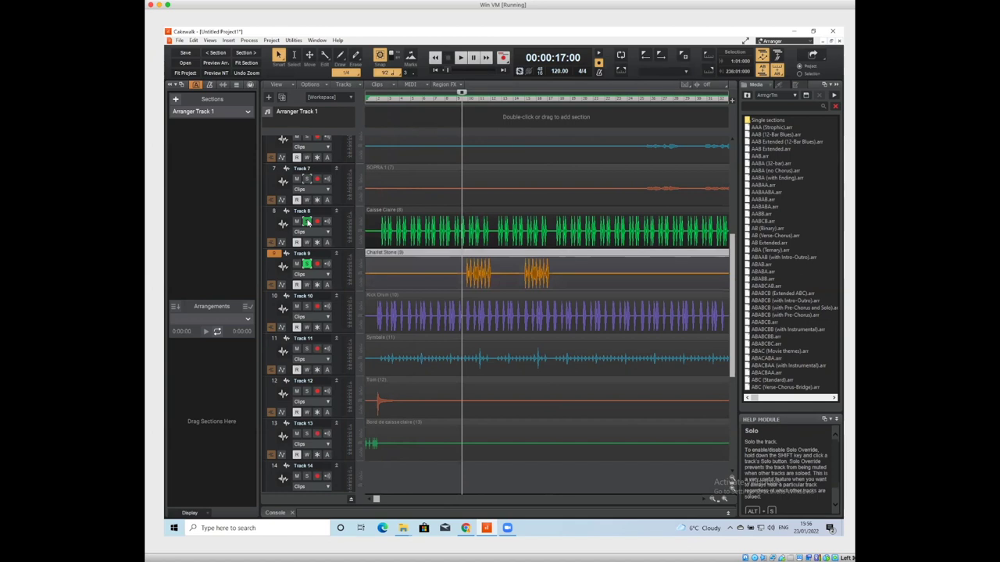
pyautogui.press('space')
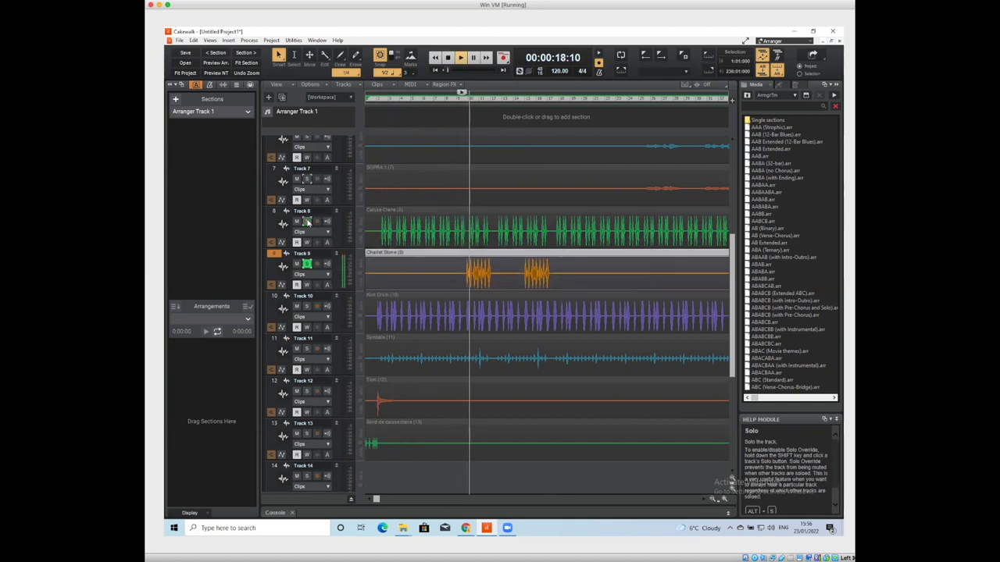
pyautogui.press('space')
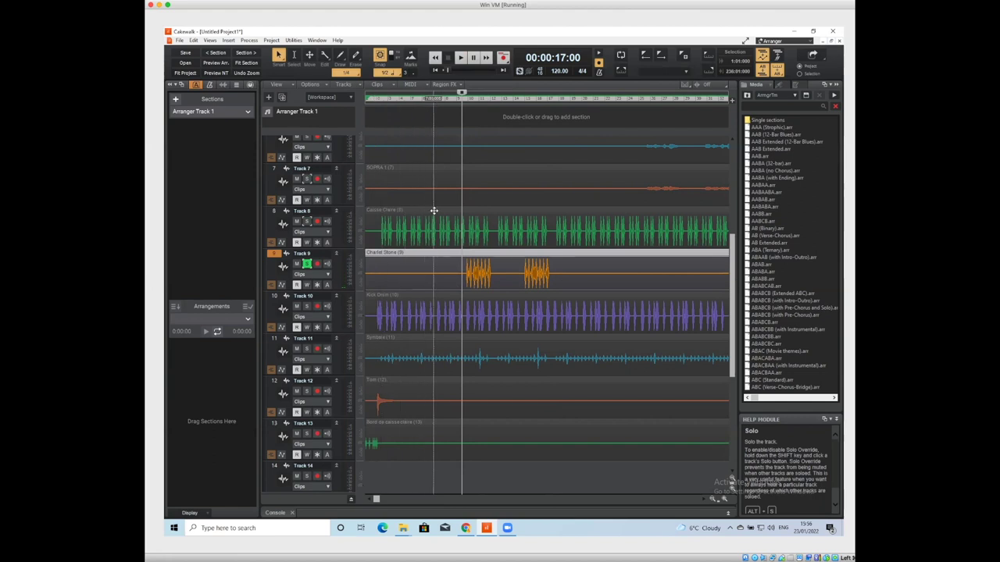
# Step: Select the Caisse Claire clip with playback at 00:00:01:00 and solo Track 8 in place of Track 9
pyautogui.scroll(-3, 403, 219)
pyautogui.scroll(-4, 403, 219)
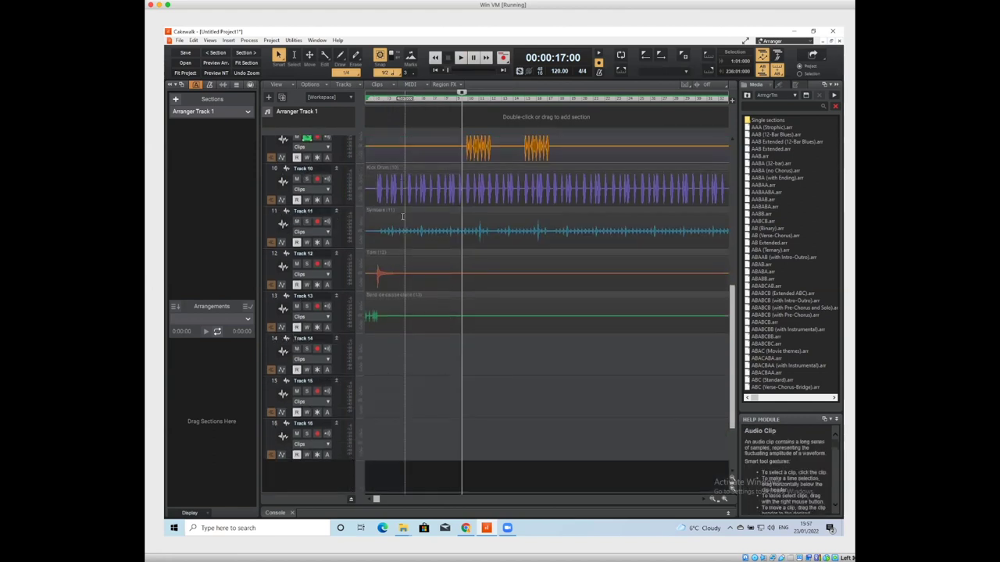
pyautogui.scroll(5, 402, 218)
pyautogui.scroll(4, 399, 219)
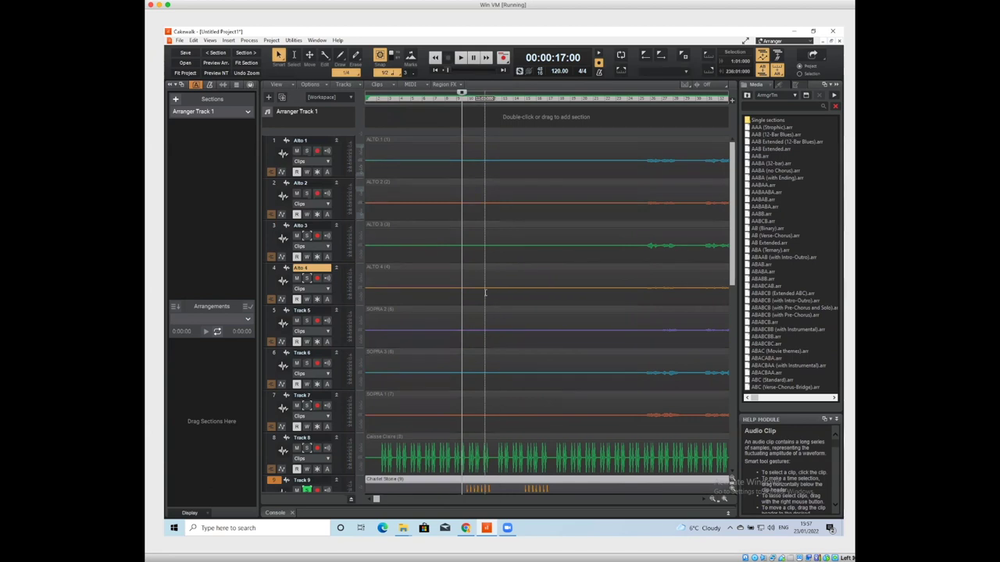
pyautogui.scroll(-3, 473, 278)
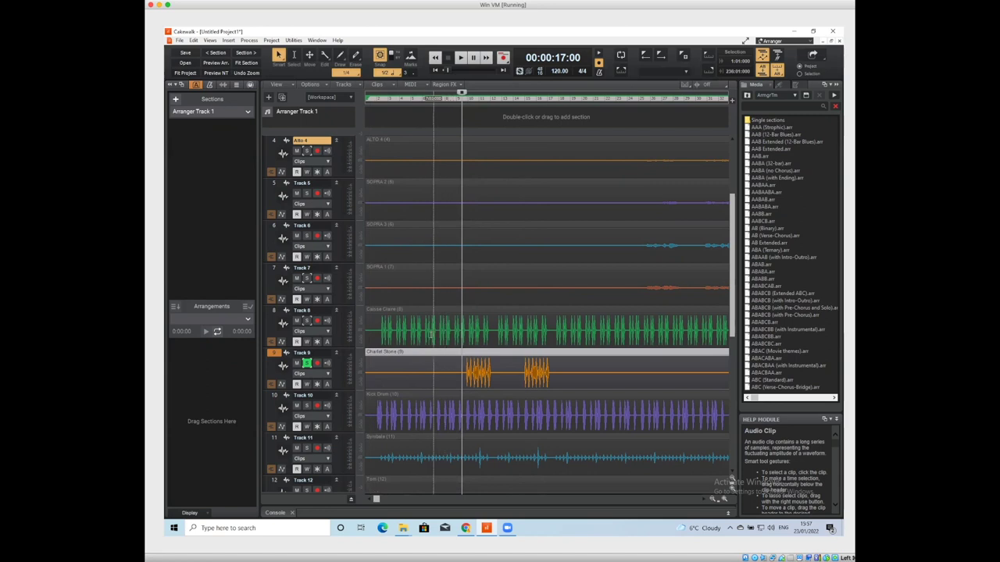
pyautogui.click(370, 333)
pyautogui.click(371, 333)
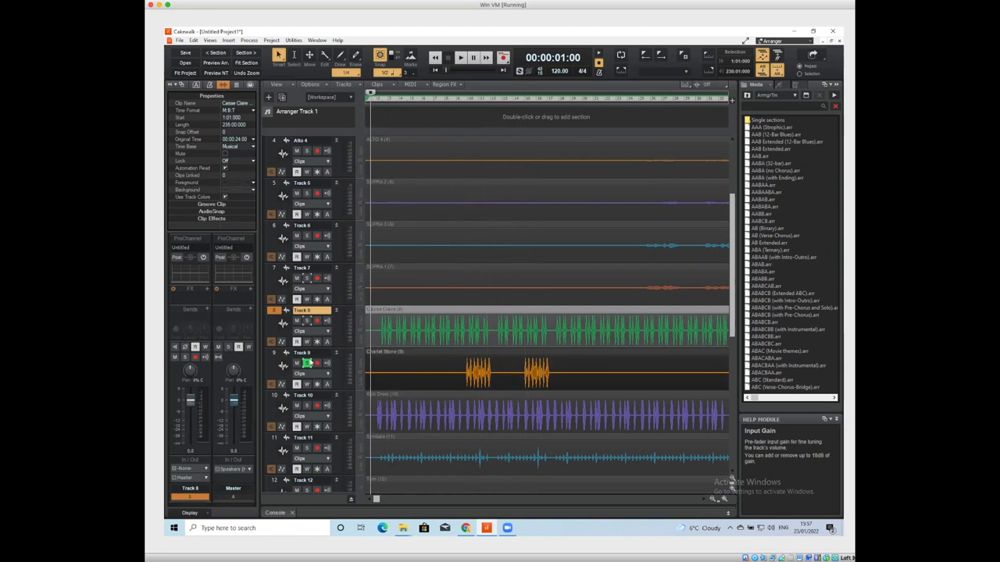
pyautogui.click(307, 321)
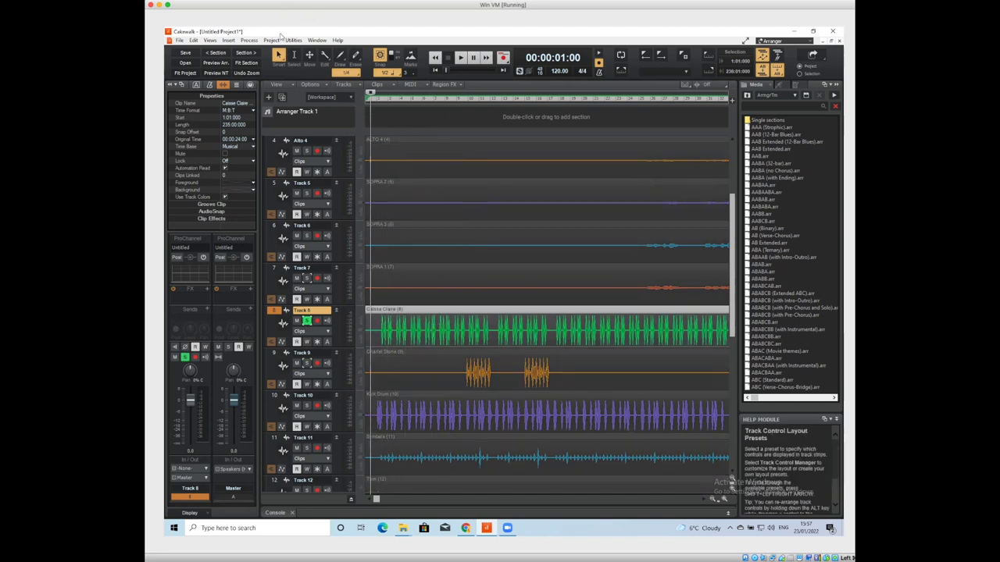
# Step: Apply the Gain effect with the 6dB Cut preset to the Caisse Claire clip and play the result
pyautogui.click(258, 42)
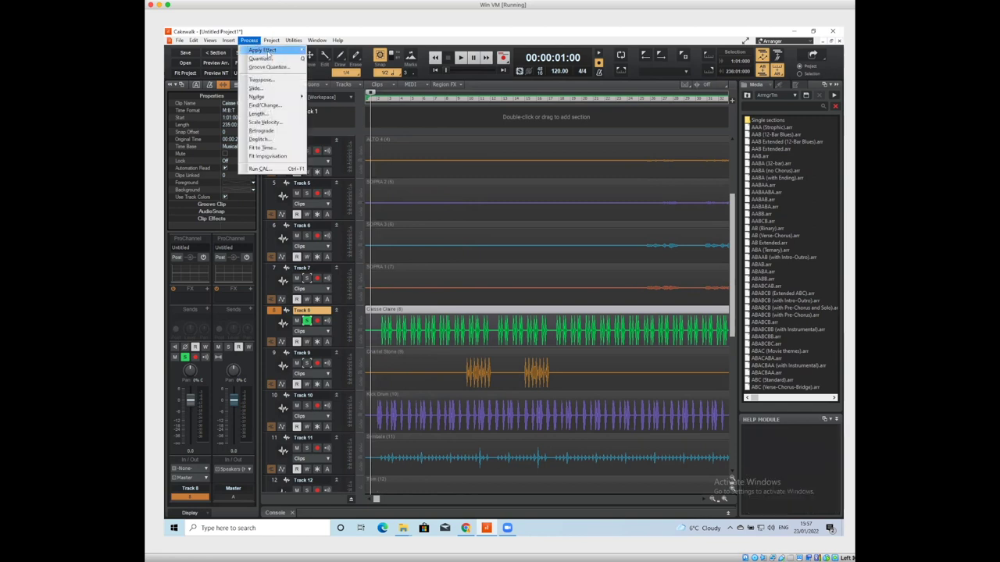
pyautogui.moveTo(270, 52)
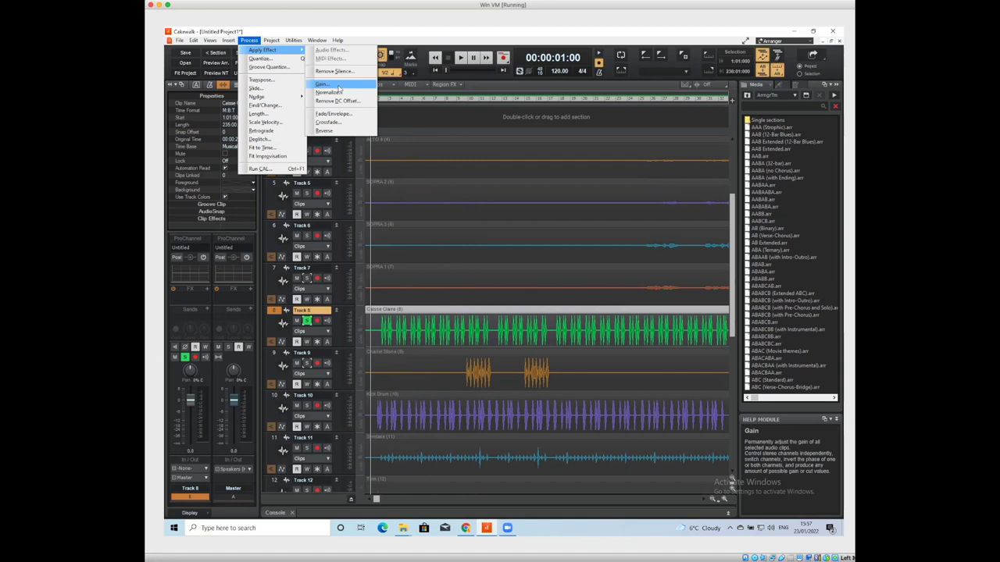
pyautogui.click(339, 88)
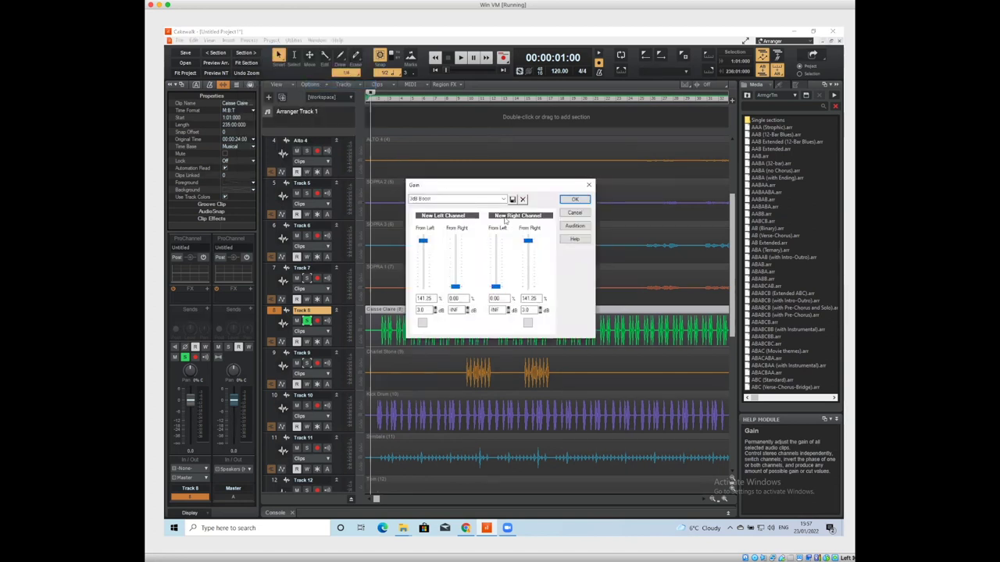
pyautogui.click(503, 200)
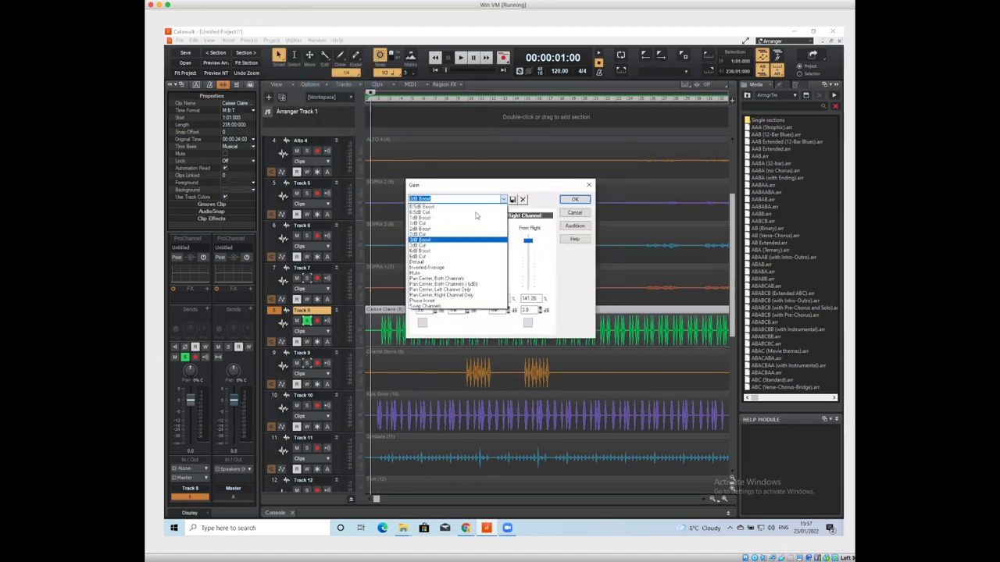
pyautogui.click(428, 257)
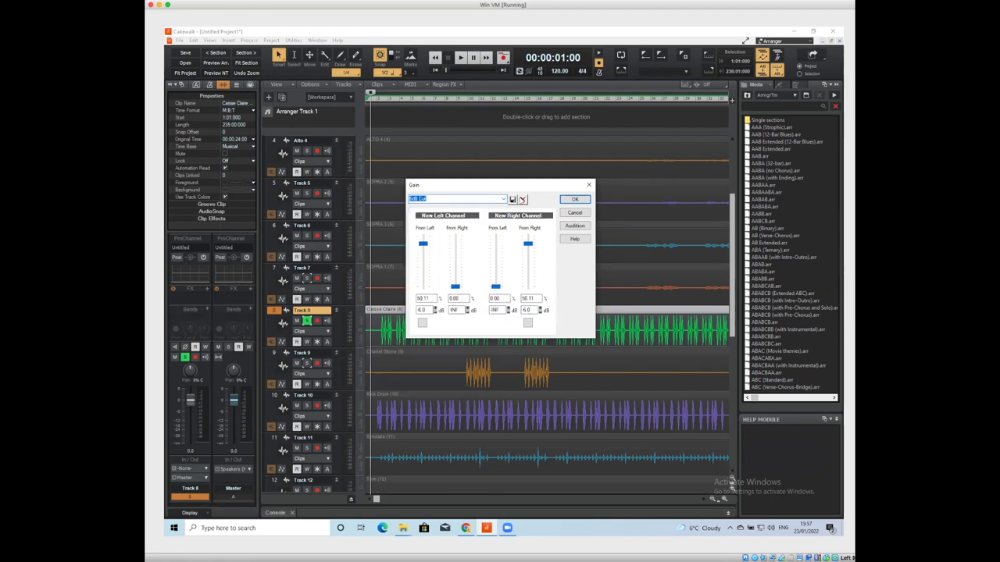
pyautogui.click(574, 201)
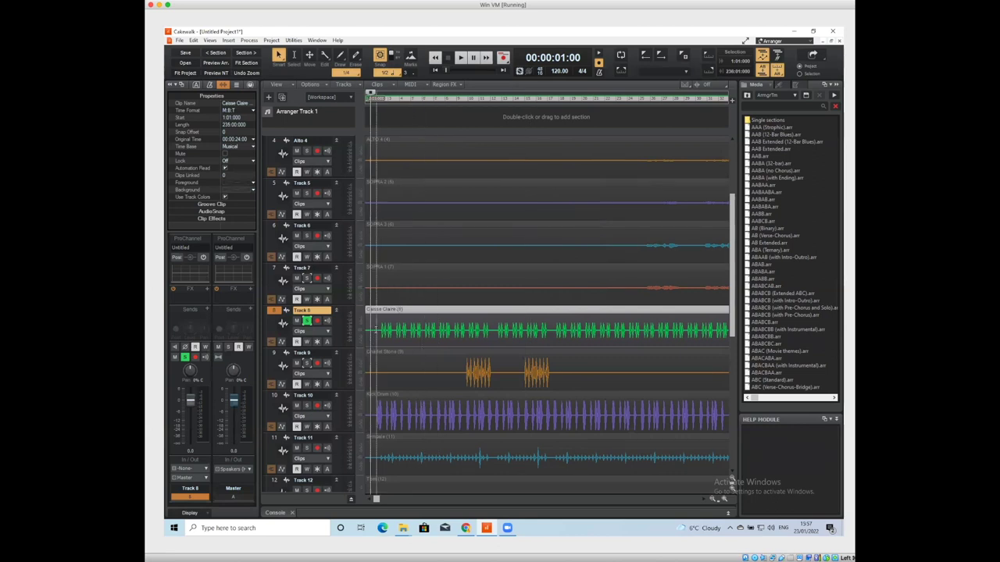
pyautogui.press('space')
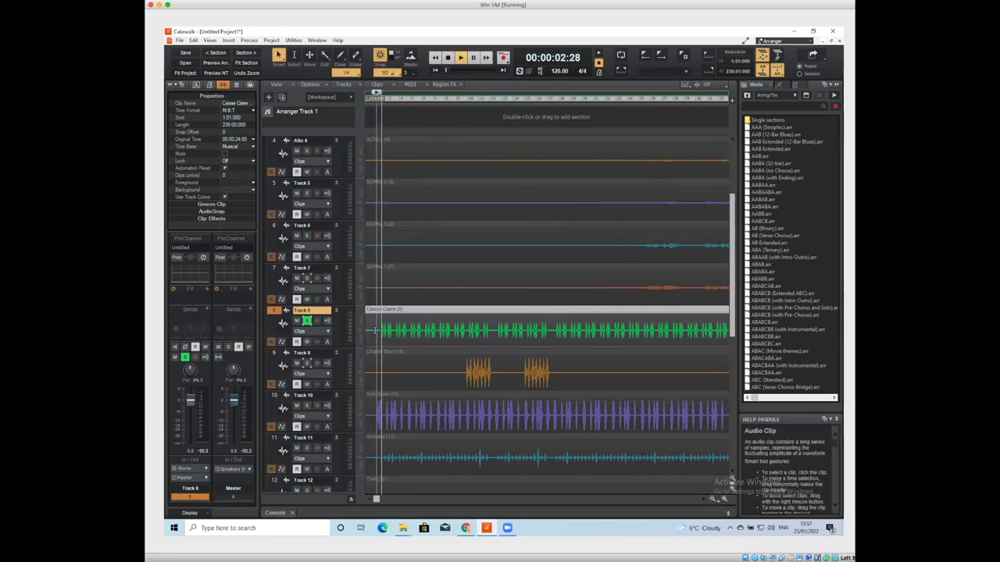
pyautogui.press('space')
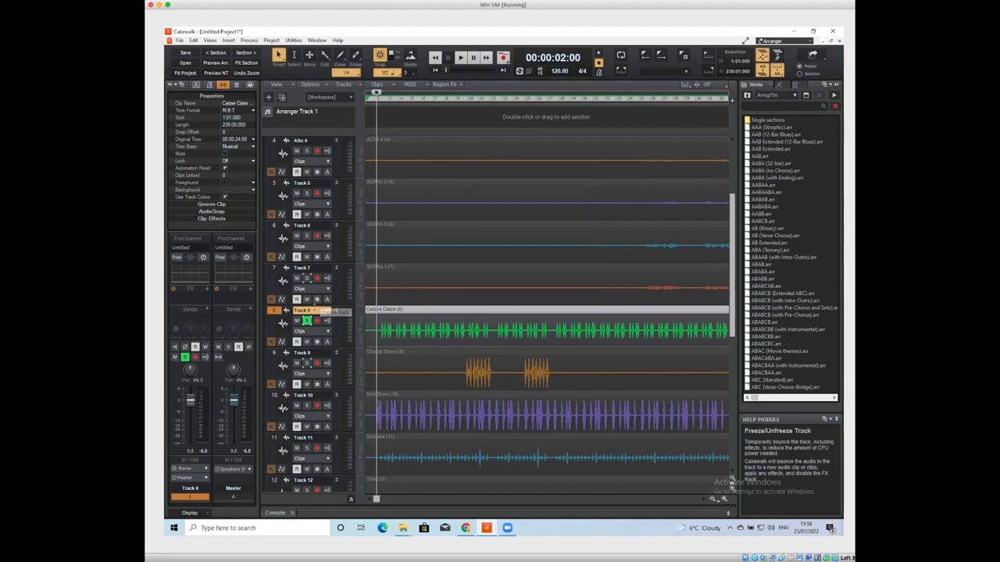
# Step: Rename Track 8 as CC and play its clip from 00:00:02:00
pyautogui.doubleClick(304, 311)
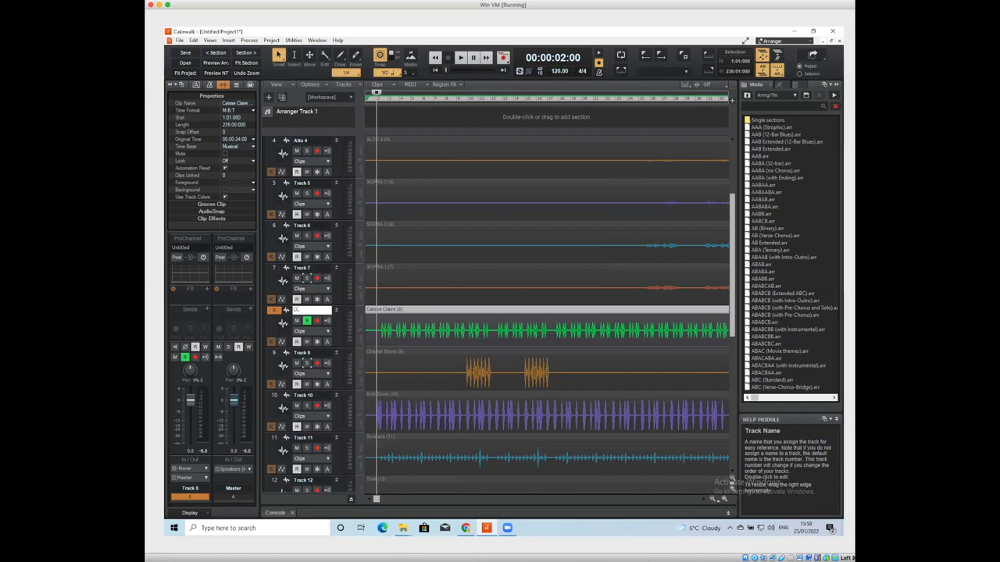
pyautogui.press('Return')
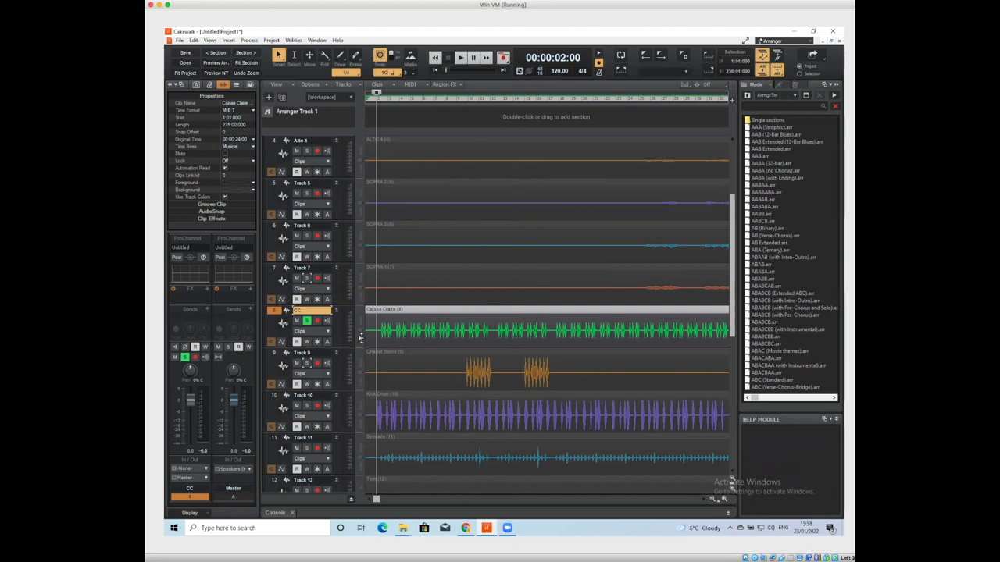
pyautogui.press('space')
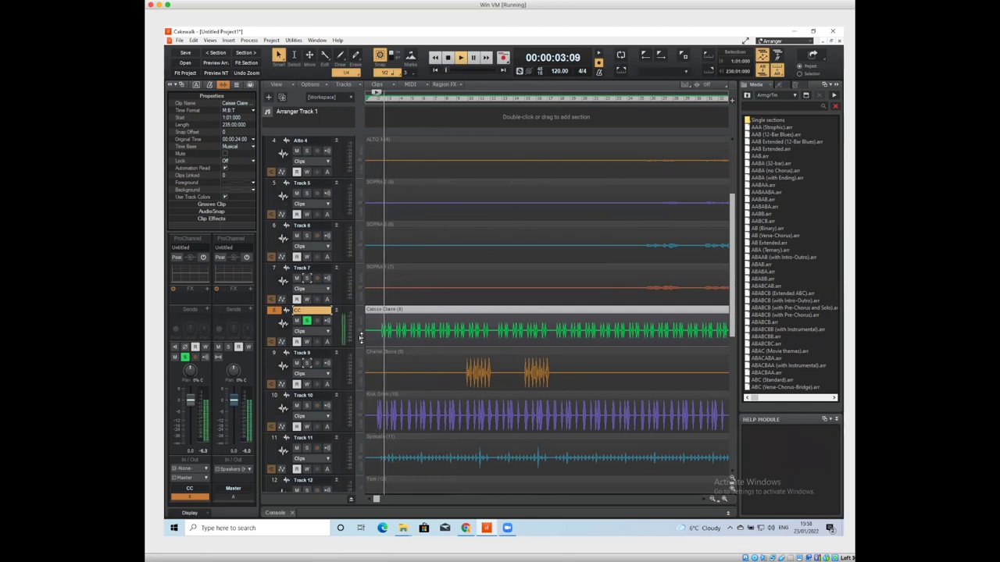
pyautogui.press('space')
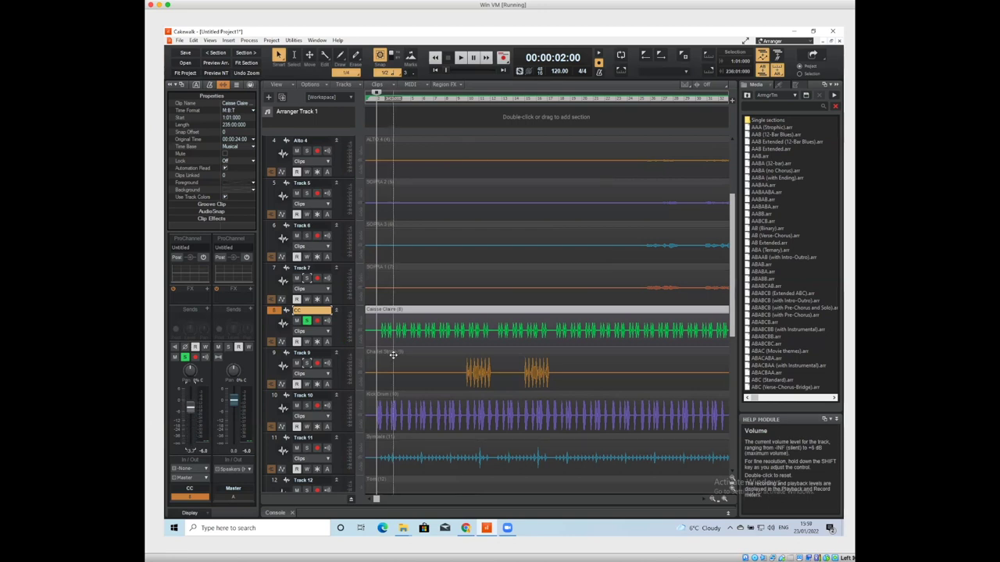
# Step: Lower the CC track's volume fader in stages, playing the clip from 00:00:02:00 to check each level
pyautogui.press('space')
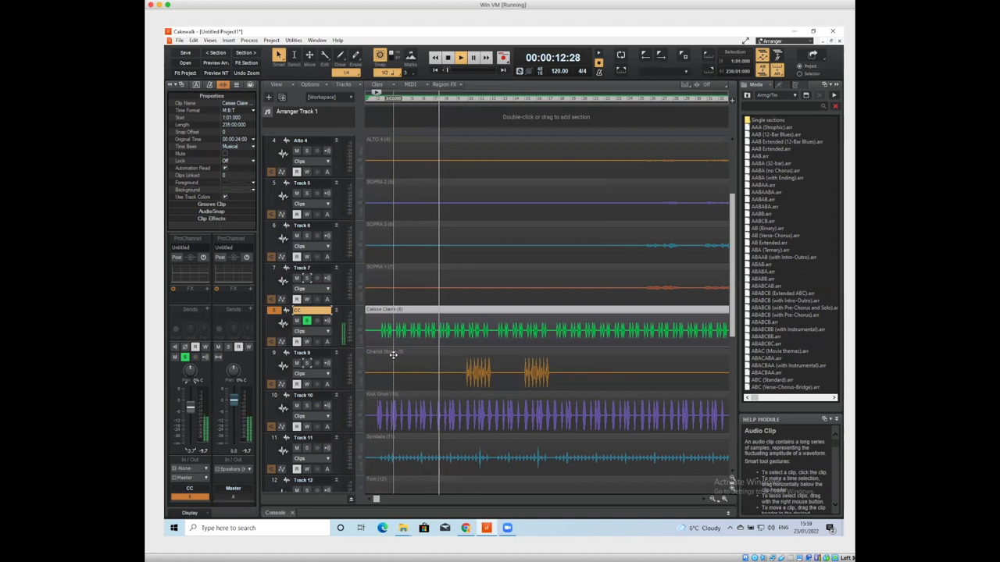
pyautogui.press('w')
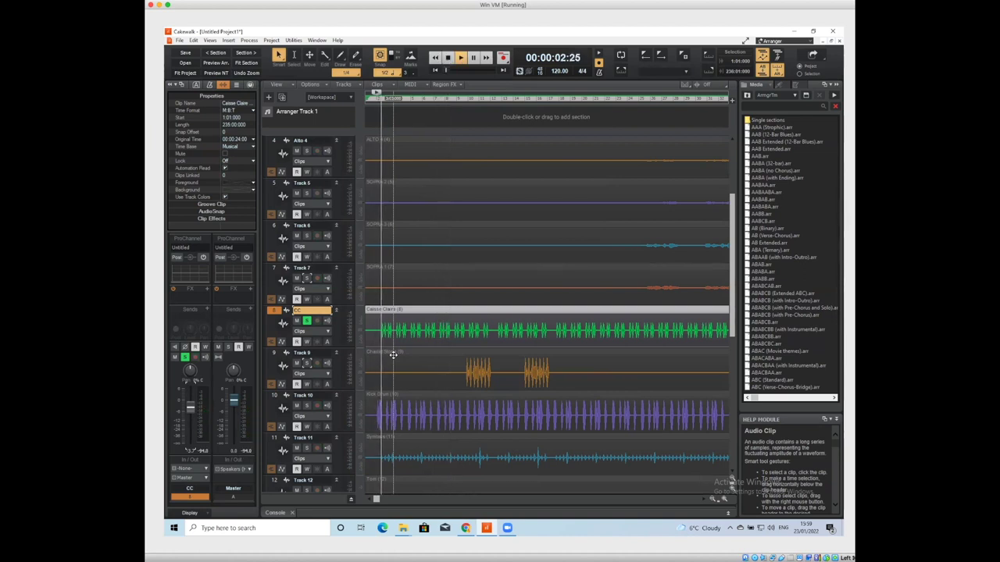
pyautogui.press('space')
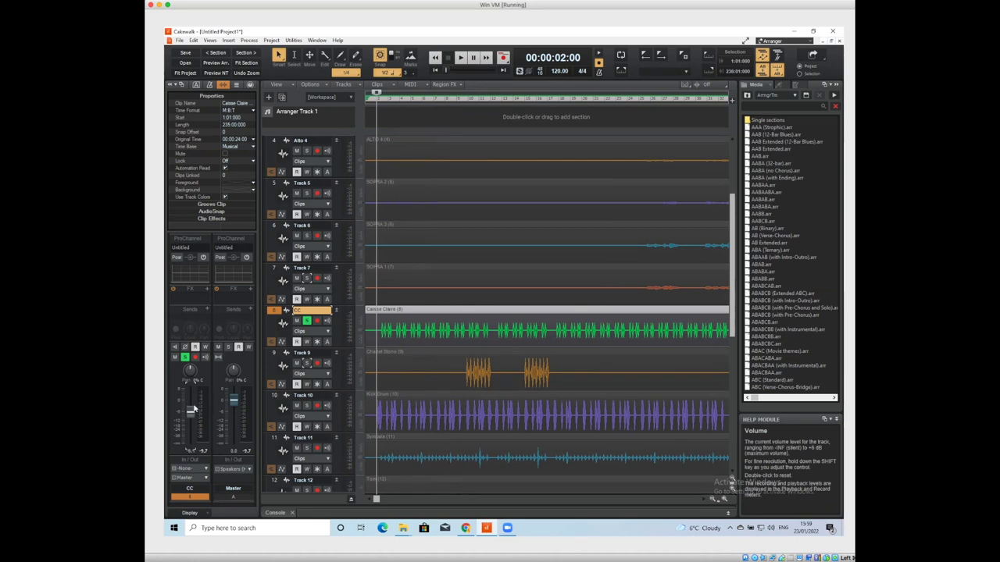
pyautogui.press('space')
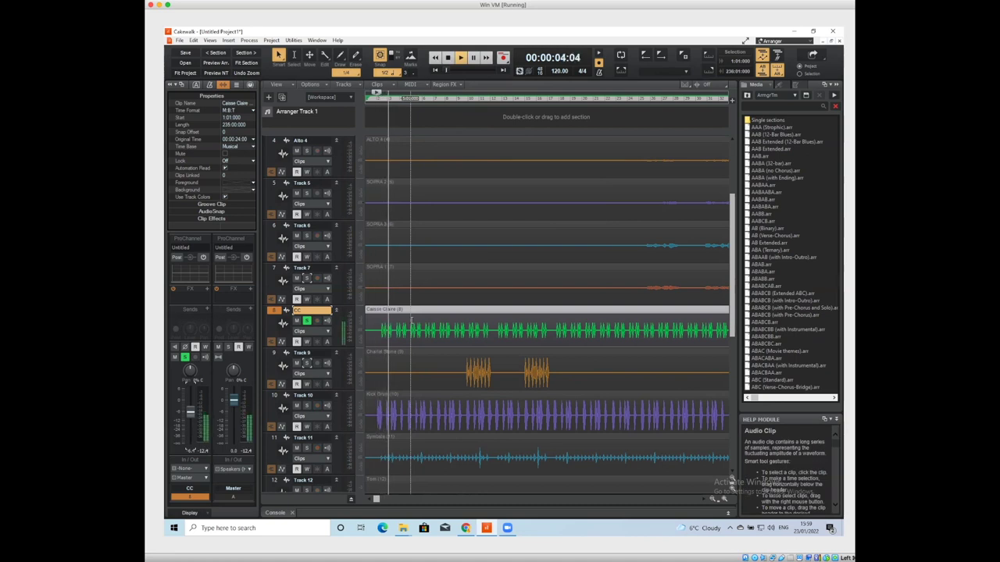
pyautogui.press('space')
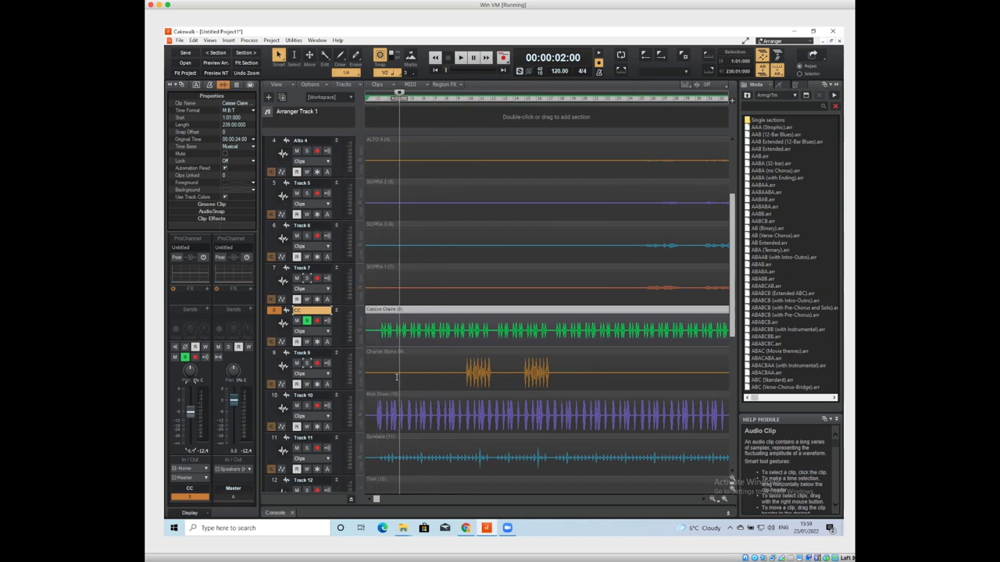
# Step: Apply the Gain effect with the 6dB Cut preset to the Charlet Stone clip on Track 9
pyautogui.click(398, 375)
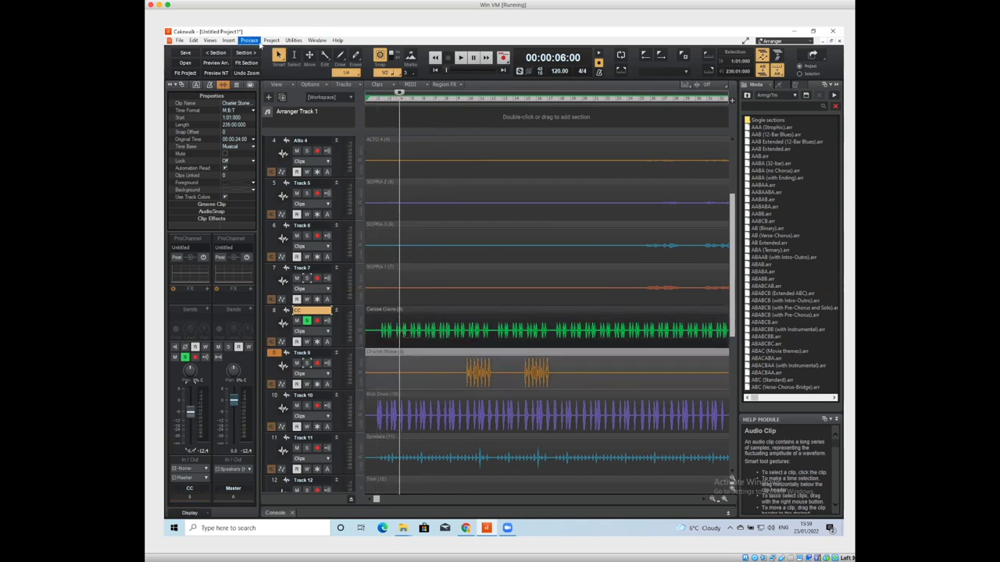
pyautogui.click(249, 40)
pyautogui.moveTo(266, 52)
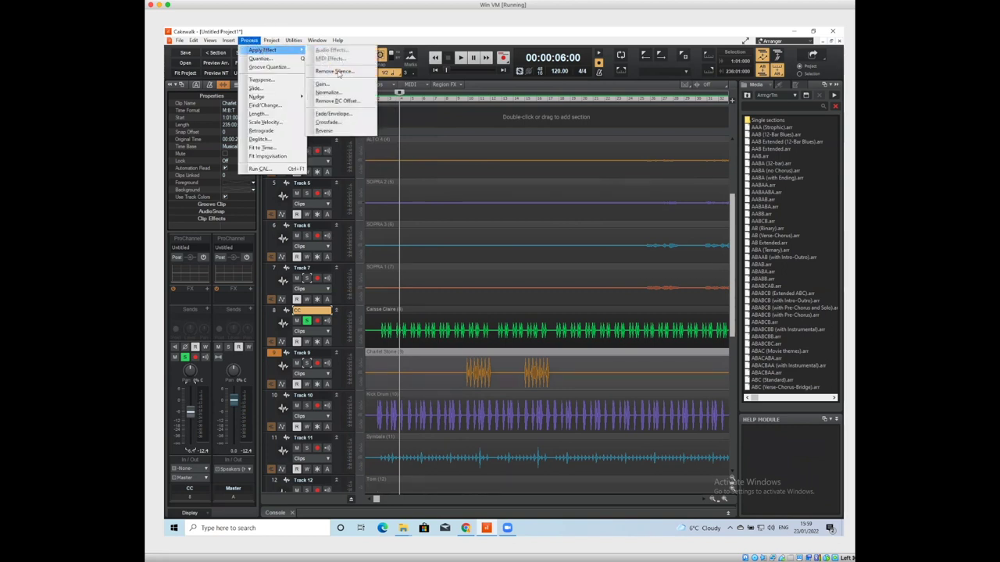
pyautogui.click(325, 84)
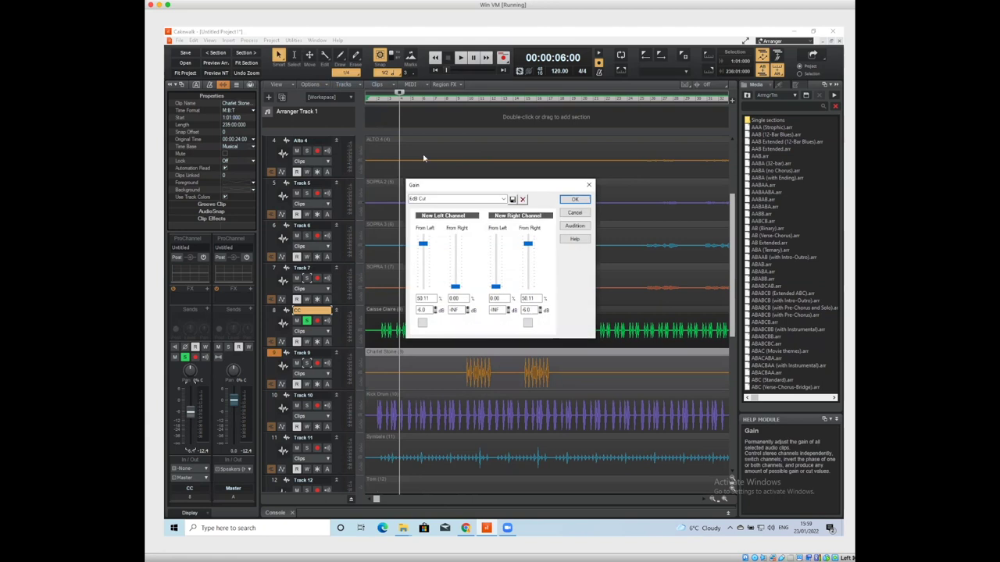
pyautogui.click(576, 200)
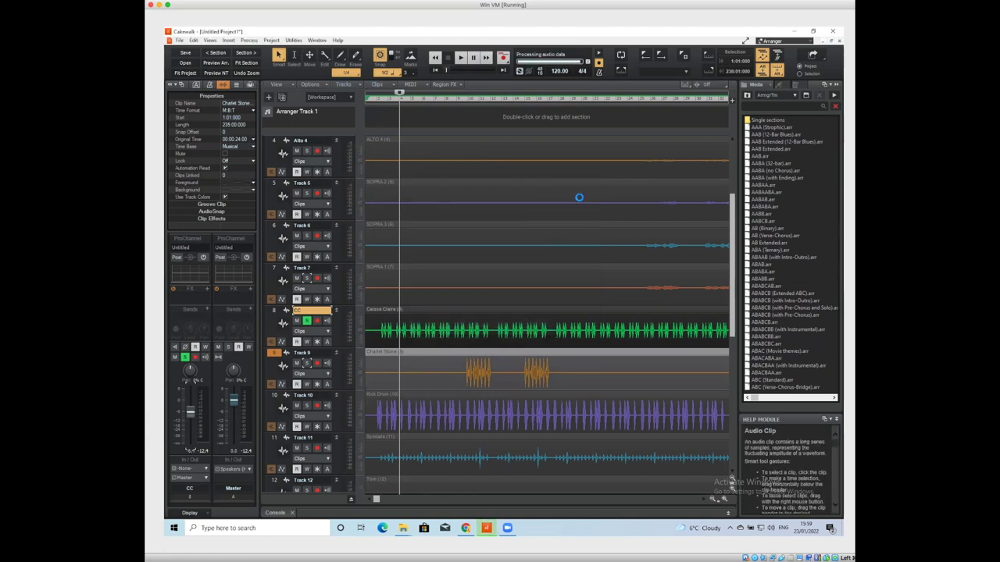
# Step: Select the Kick Drum clip, solo Track 10 alongside the CC track, and play both from 00:00:01:00
pyautogui.click(373, 412)
pyautogui.press('space')
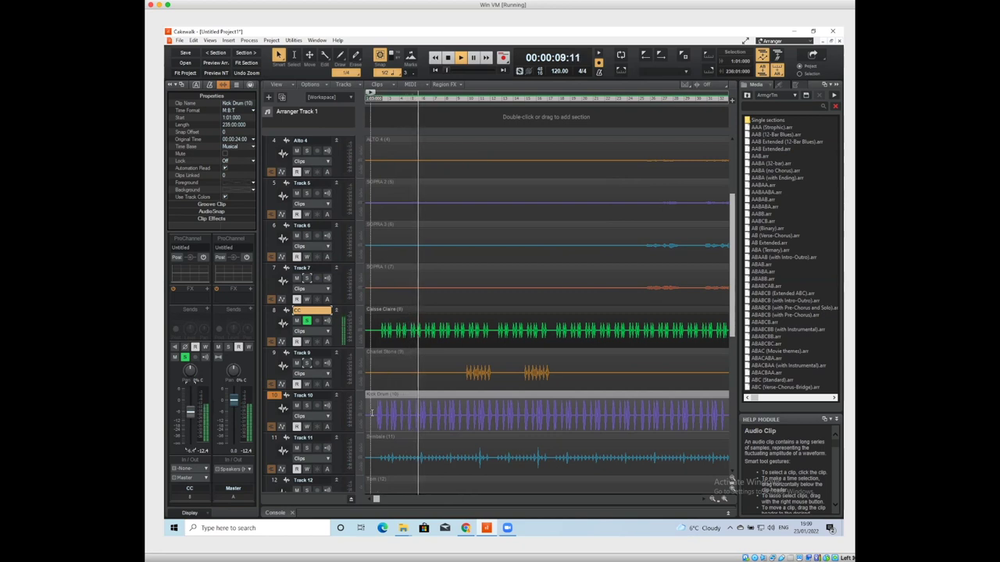
pyautogui.press('space')
pyautogui.click(307, 406)
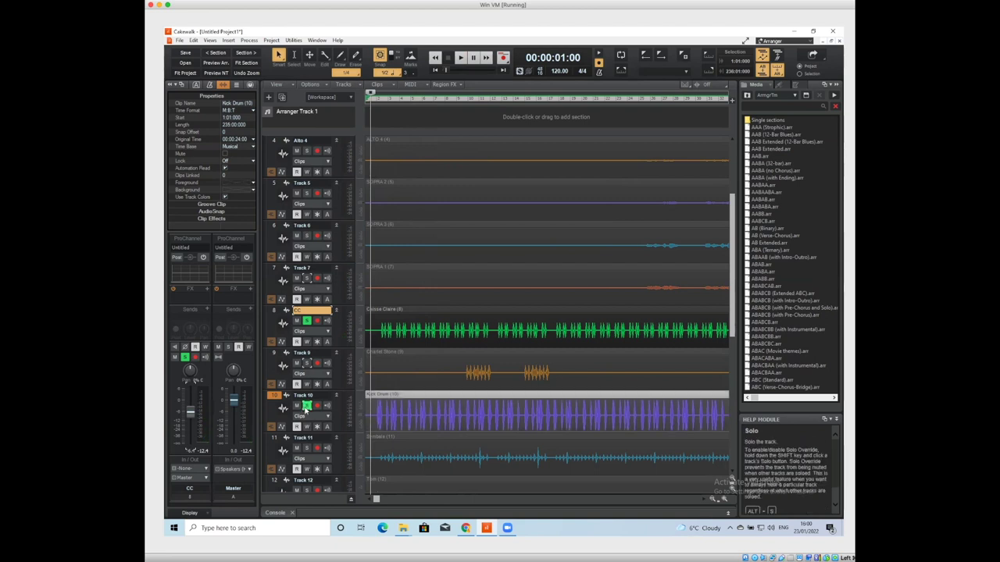
pyautogui.press('space')
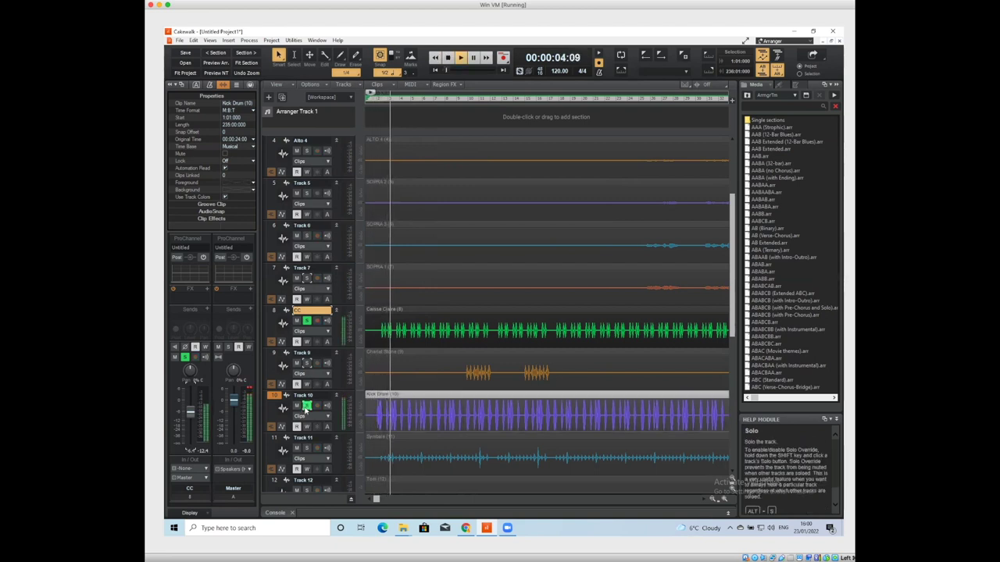
pyautogui.press('space')
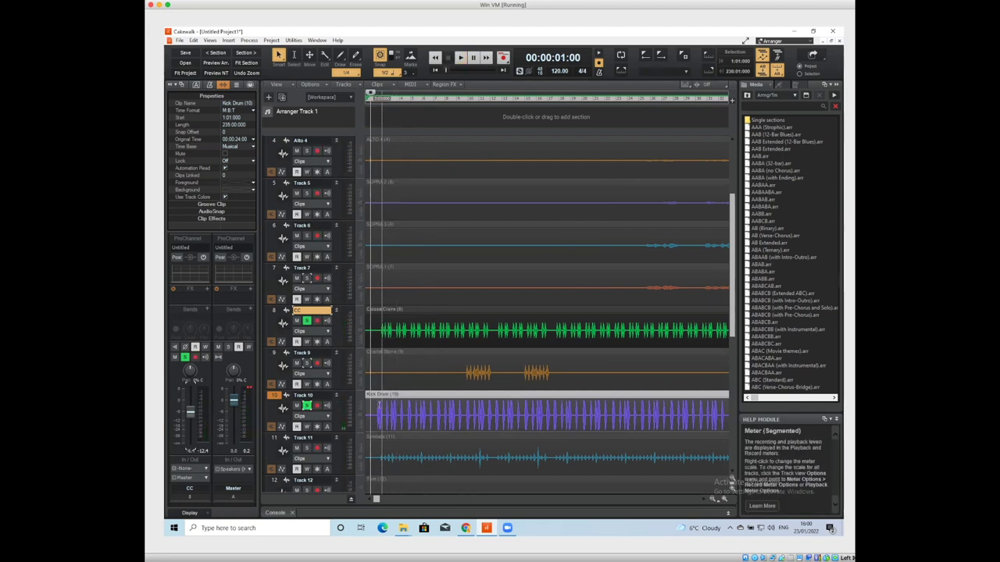
pyautogui.click(369, 412)
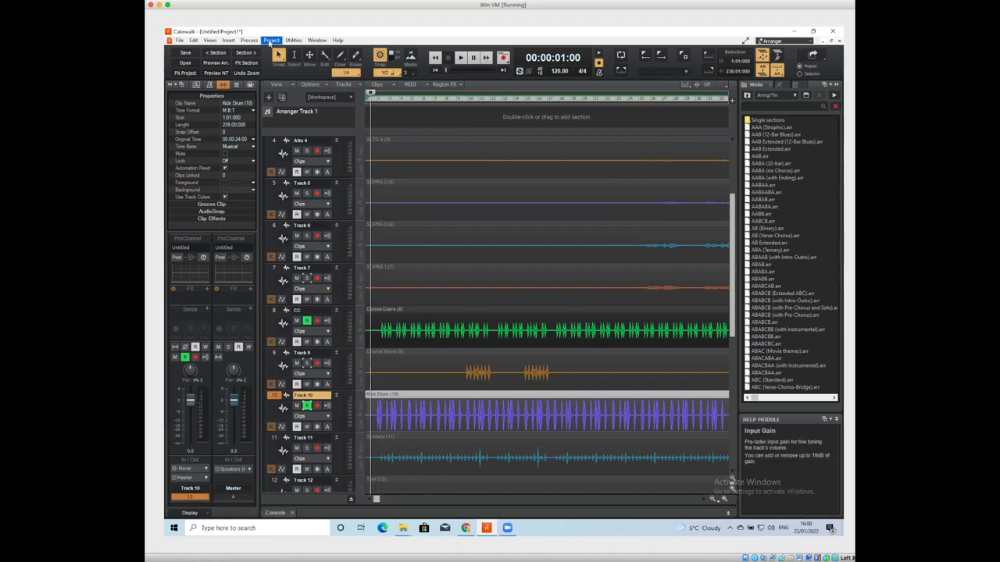
# Step: Apply the Gain effect with the 6dB Cut preset to the Kick Drum clip on Track 10, leaving the existing preset unmodified
pyautogui.click(252, 41)
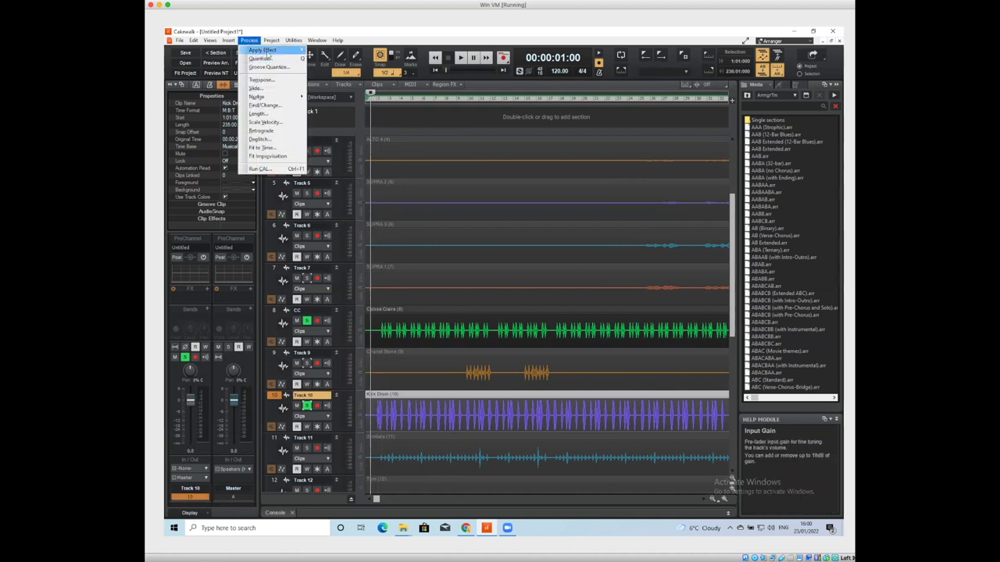
pyautogui.moveTo(270, 51)
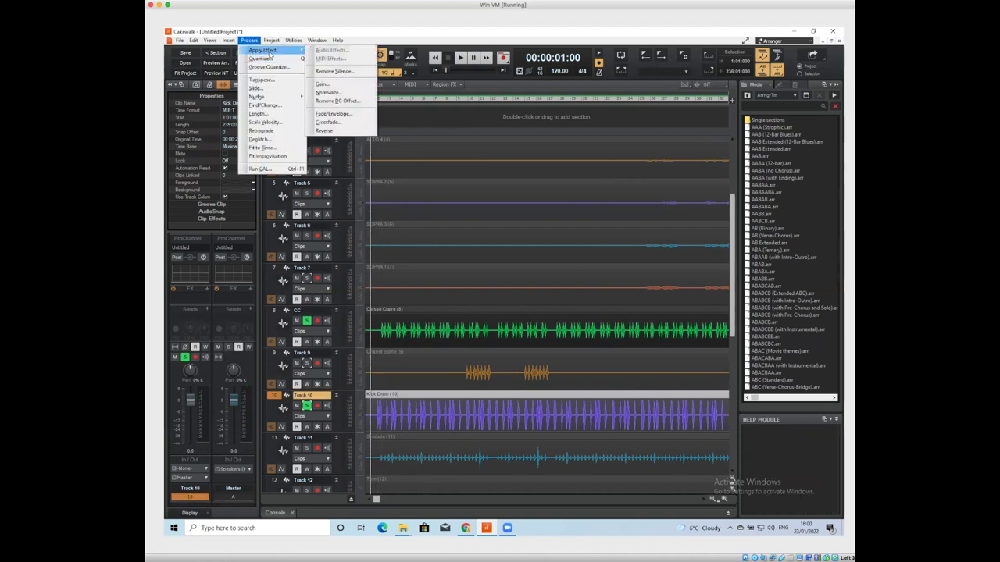
pyautogui.click(323, 85)
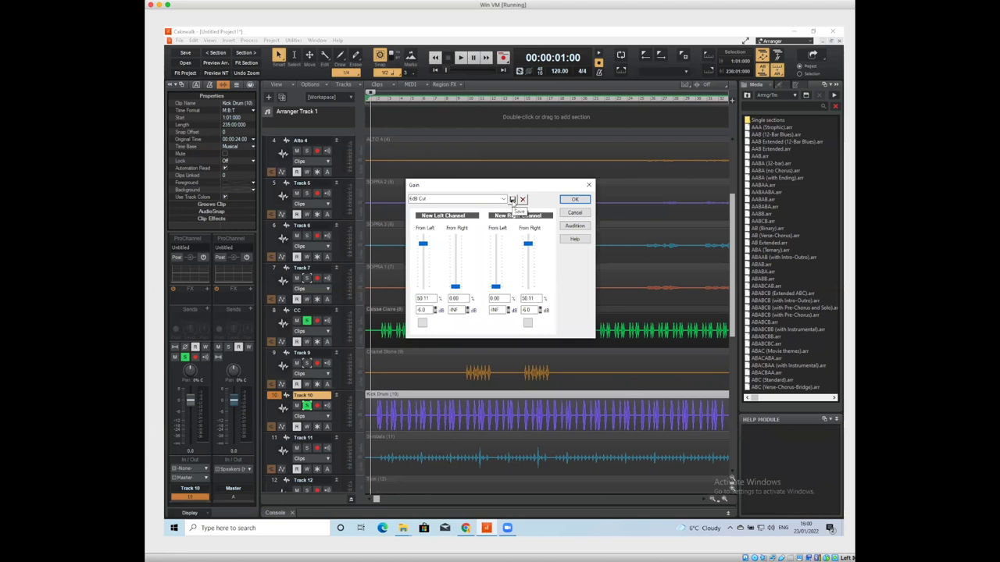
pyautogui.click(512, 199)
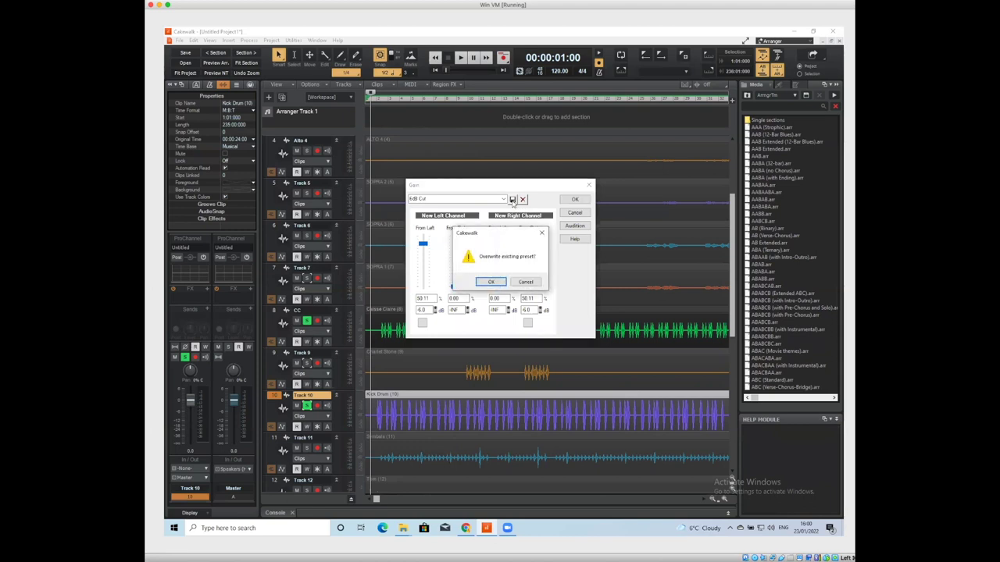
pyautogui.click(526, 282)
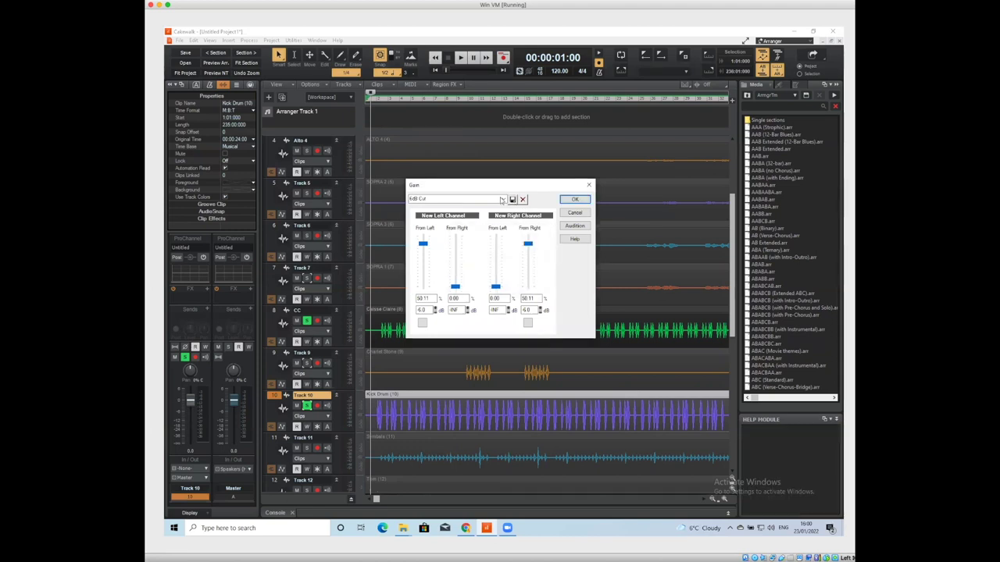
pyautogui.click(571, 200)
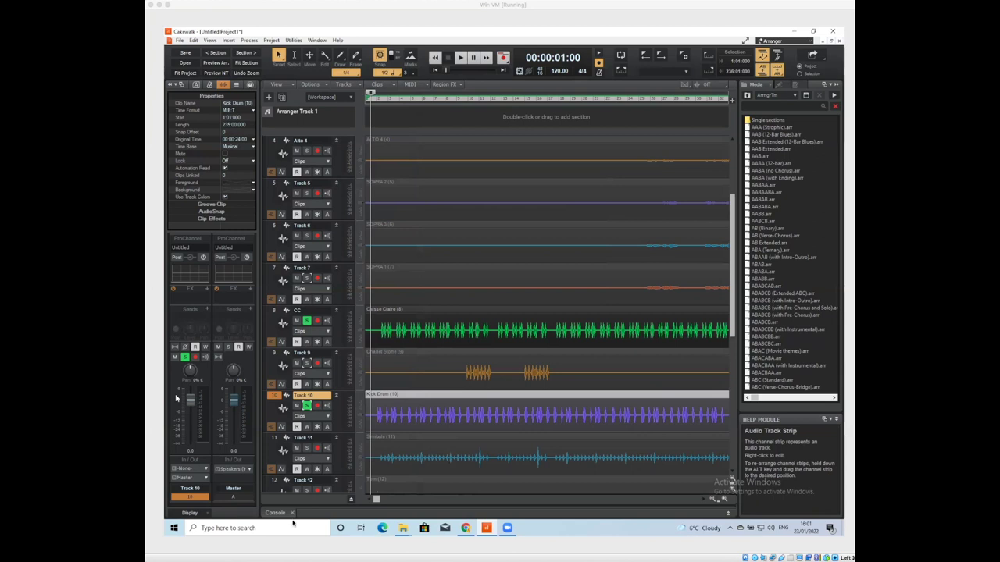
# Step: Switch to Chrome and search Google Images for "batterie image" in a new tab
pyautogui.click(465, 528)
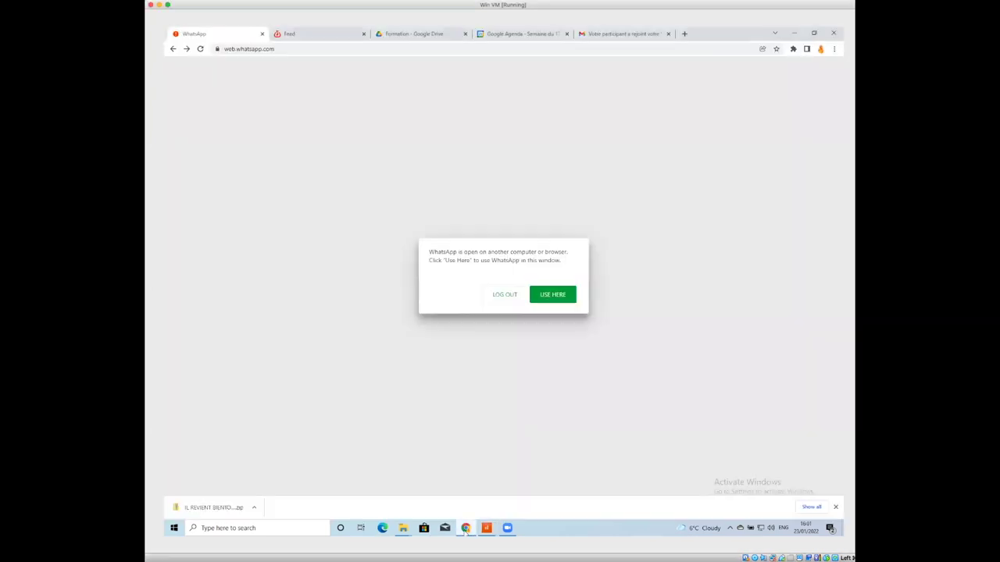
pyautogui.click(685, 33)
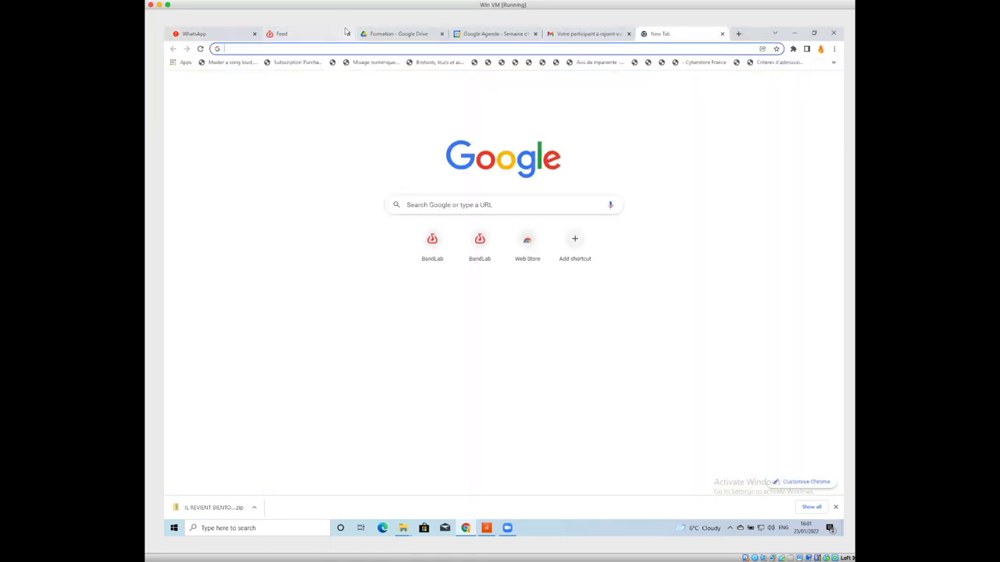
pyautogui.write('batt')
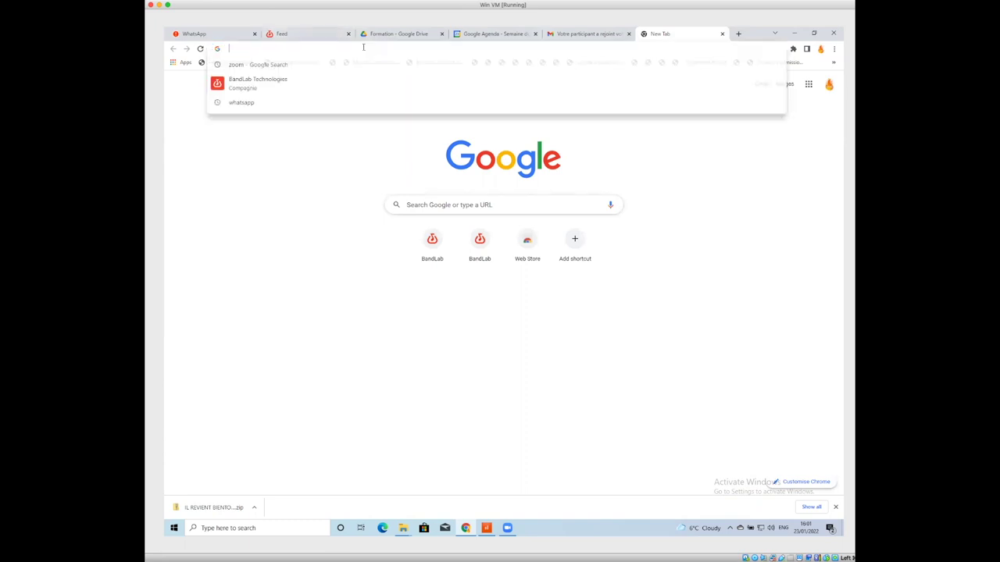
pyautogui.write('er')
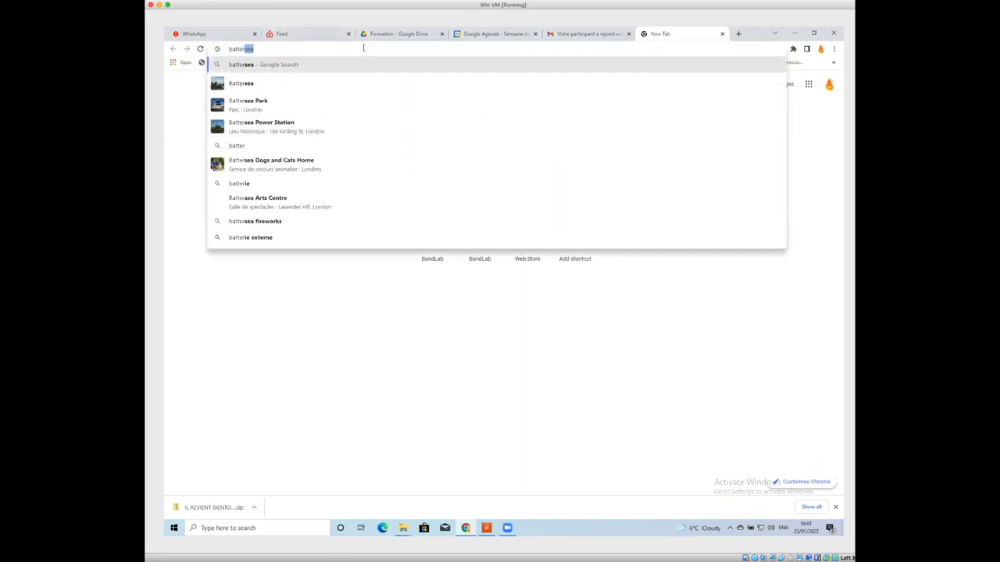
pyautogui.write('ie')
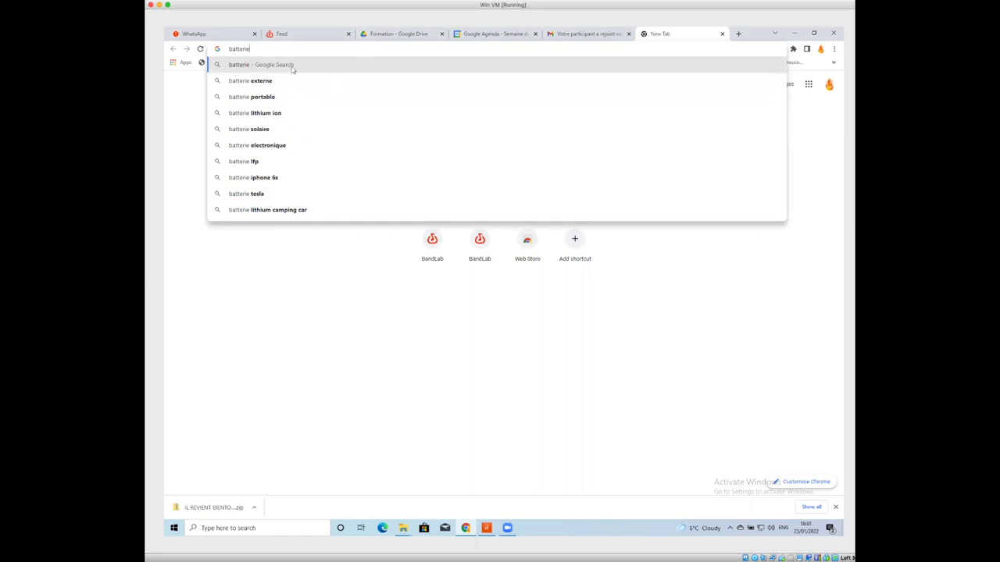
pyautogui.write('image')
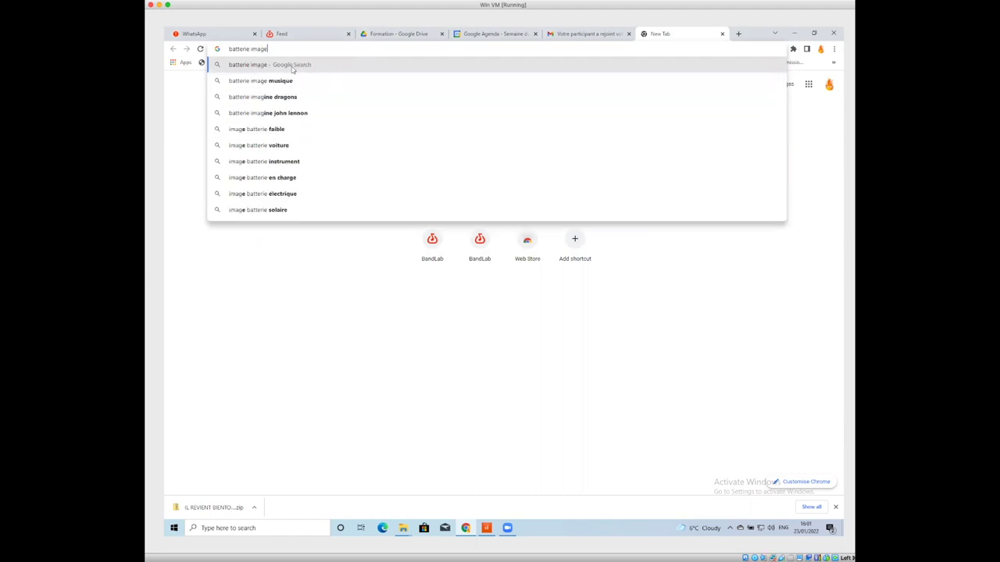
pyautogui.press('Return')
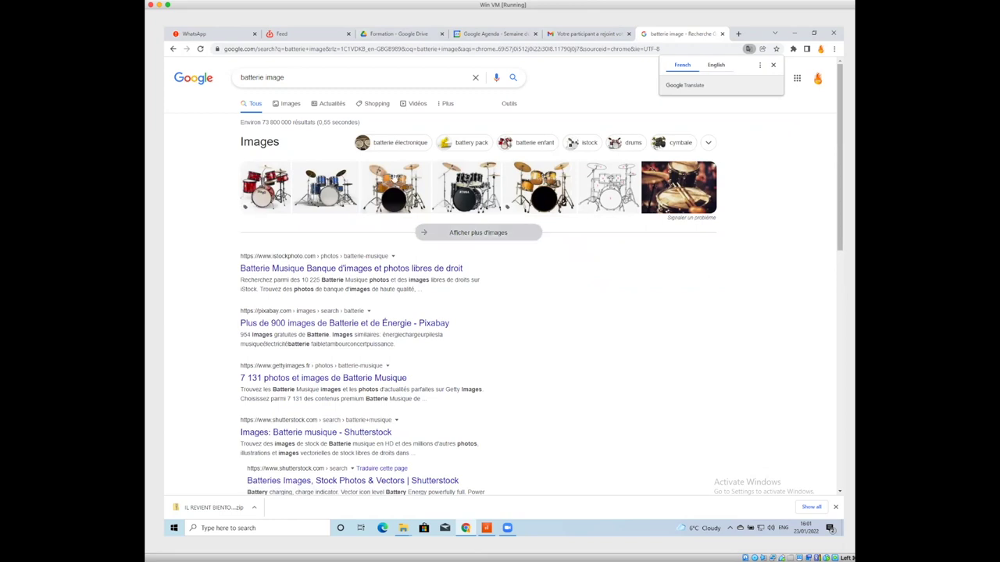
pyautogui.click(287, 103)
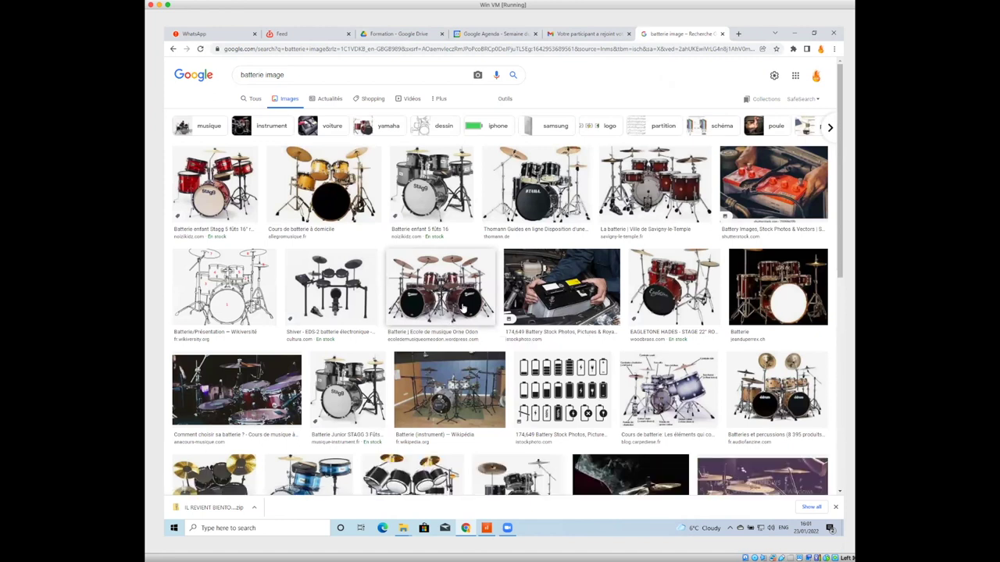
# Step: Open the pourlesmusiciens.com source page of the labelled drum kit image and dismiss its cookie notice and newsletter pop-up
pyautogui.scroll(-3, 461, 312)
pyautogui.scroll(-4, 463, 309)
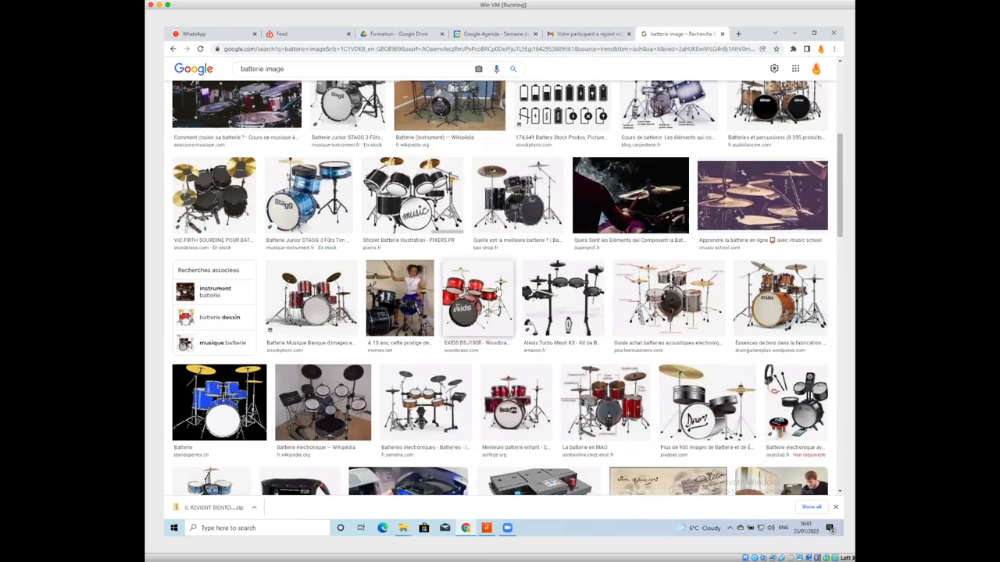
pyautogui.click(678, 292)
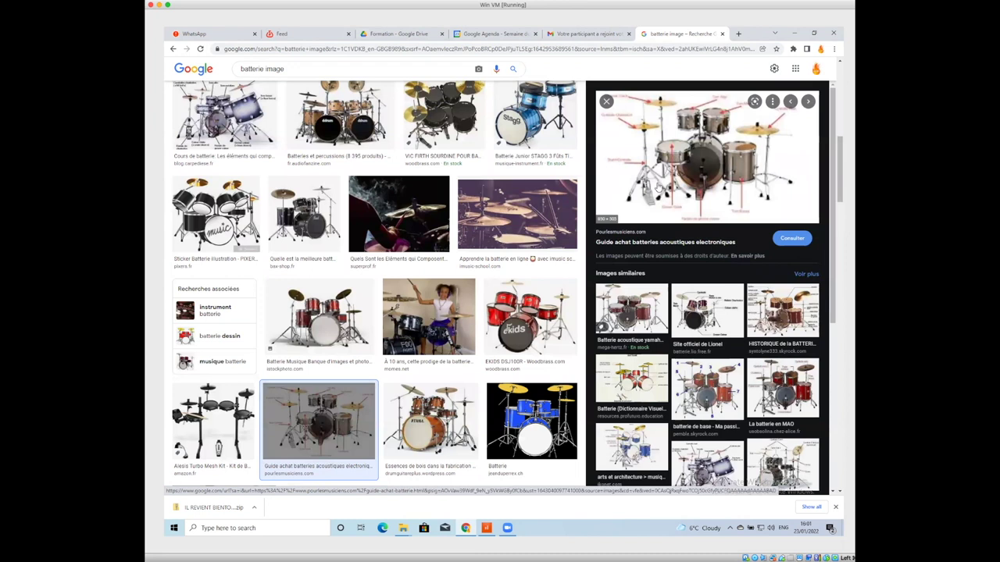
pyautogui.click(667, 179)
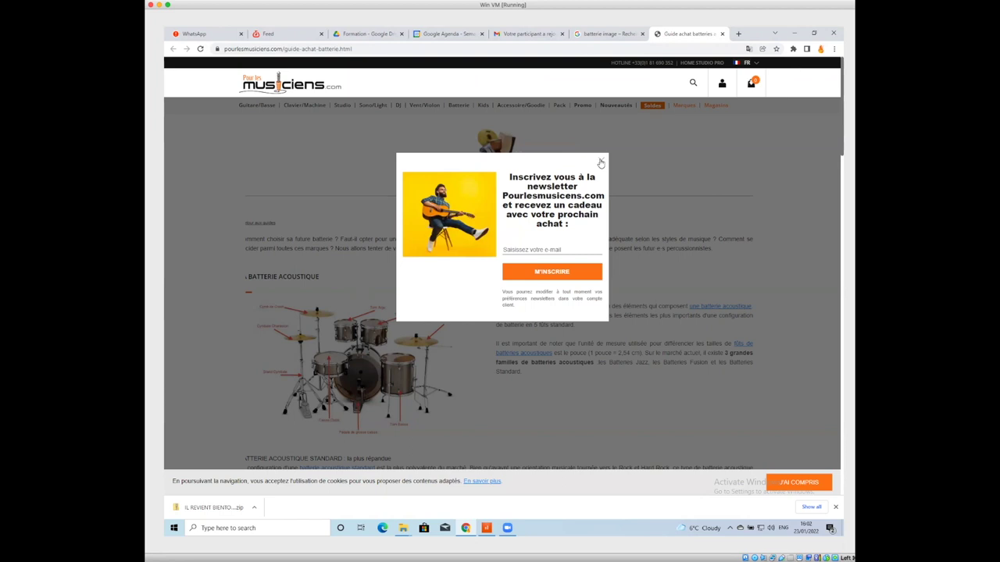
pyautogui.click(817, 478)
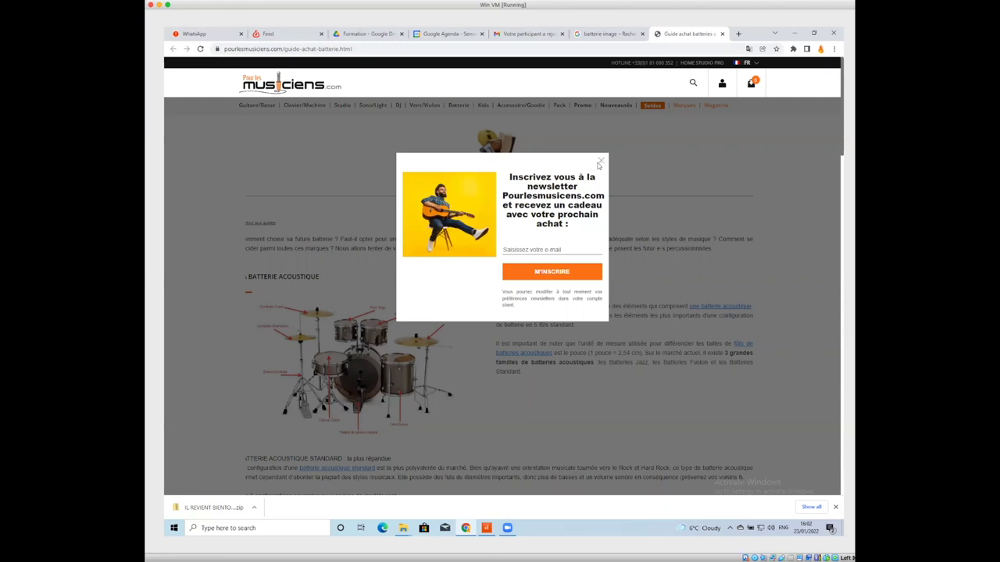
pyautogui.click(600, 163)
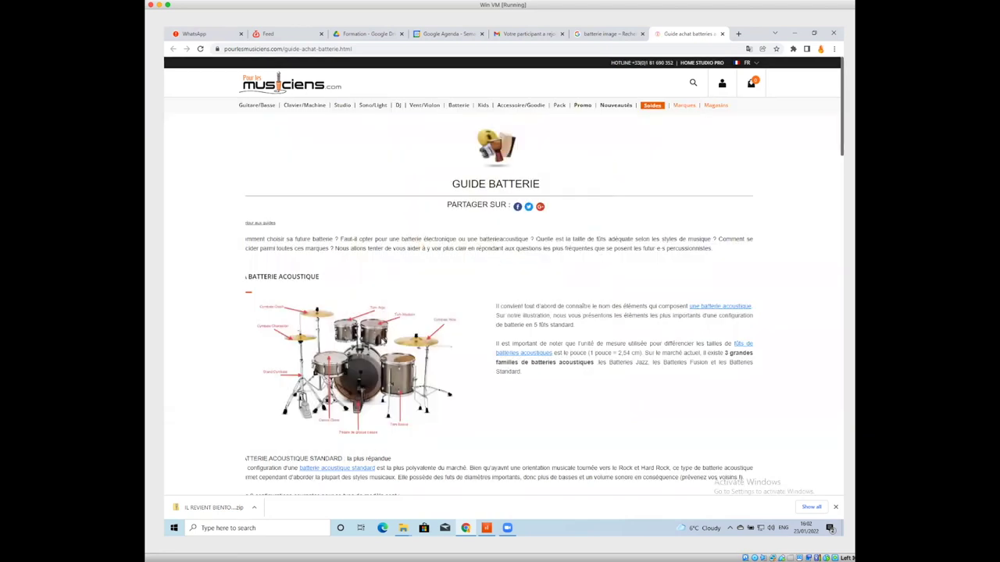
# Step: Save the page's labelled drum kit diagram as Batteries.png and open the downloaded picture
pyautogui.rightClick(381, 345)
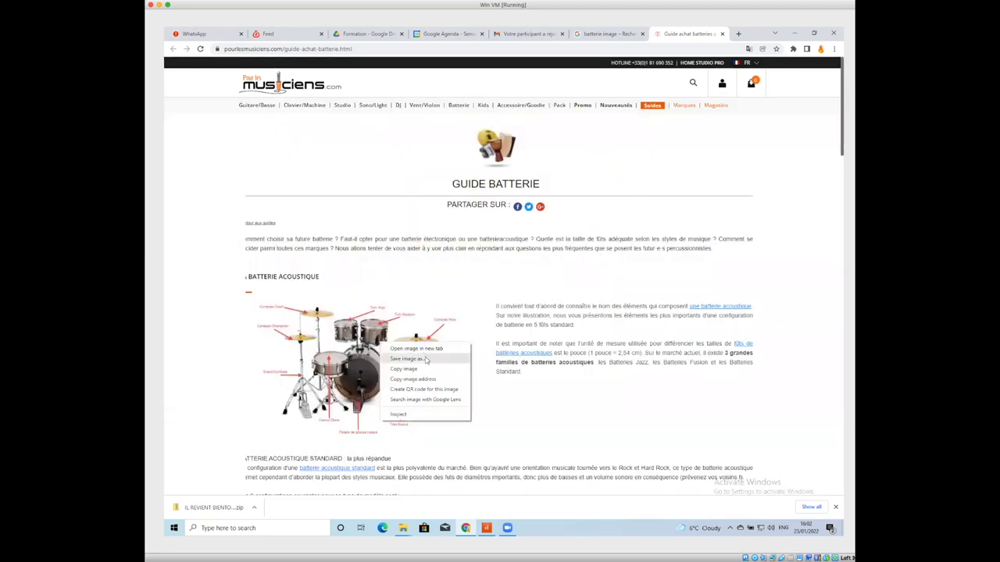
pyautogui.click(425, 360)
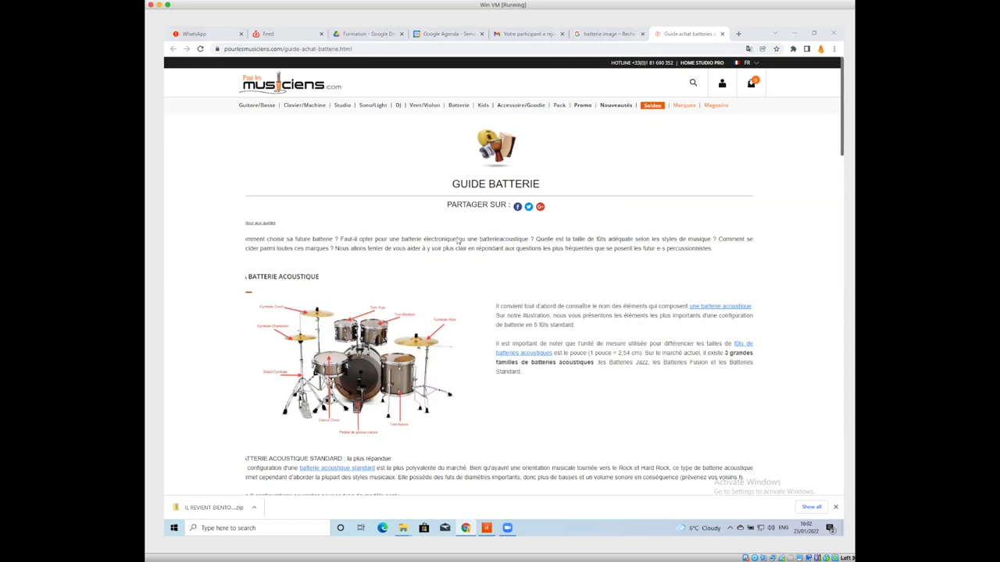
pyautogui.click(432, 268)
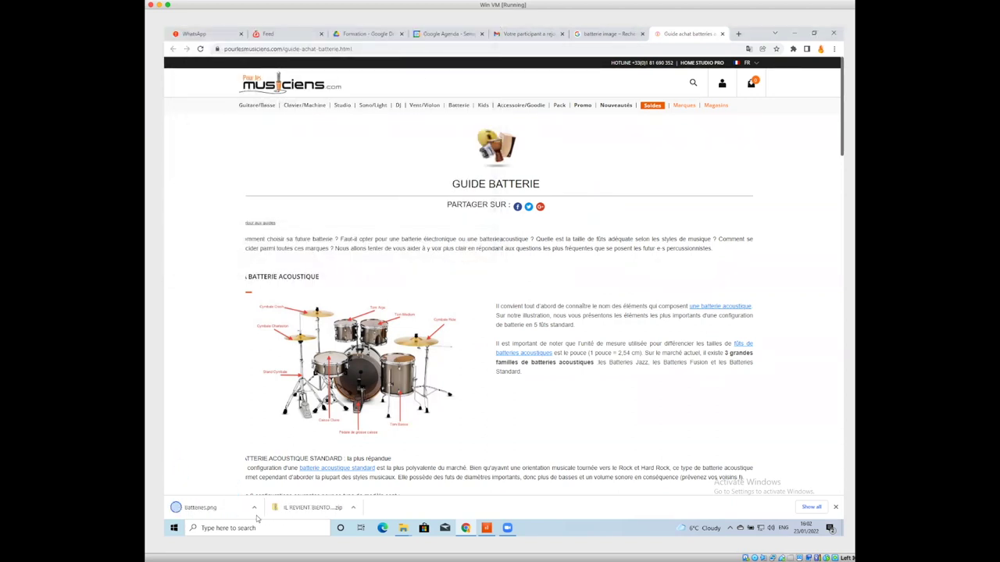
pyautogui.click(237, 502)
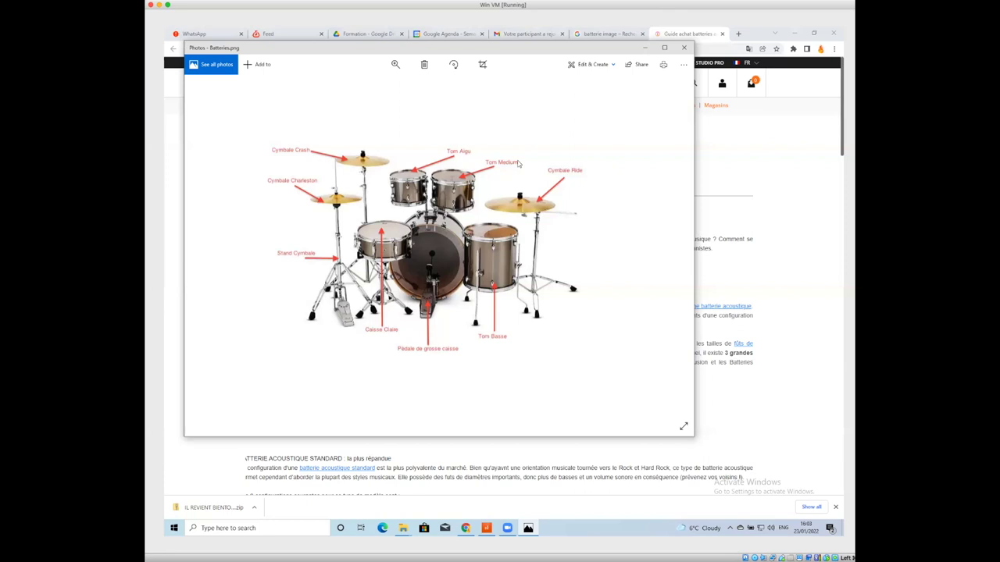
# Step: Switch to Cakewalk, unsolo the CC track, and consult the labelled drum kit picture before returning to the project
pyautogui.click(485, 529)
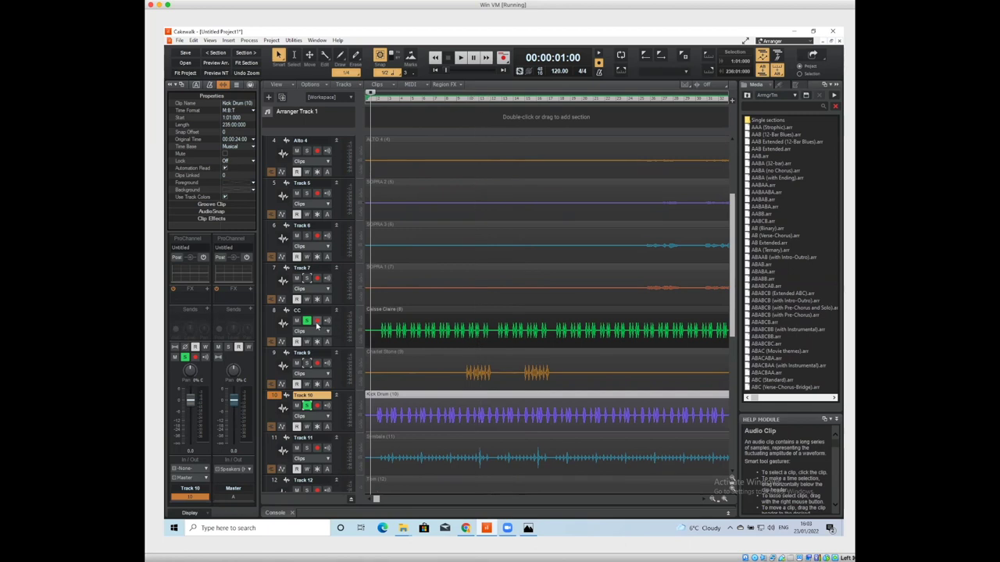
pyautogui.click(307, 322)
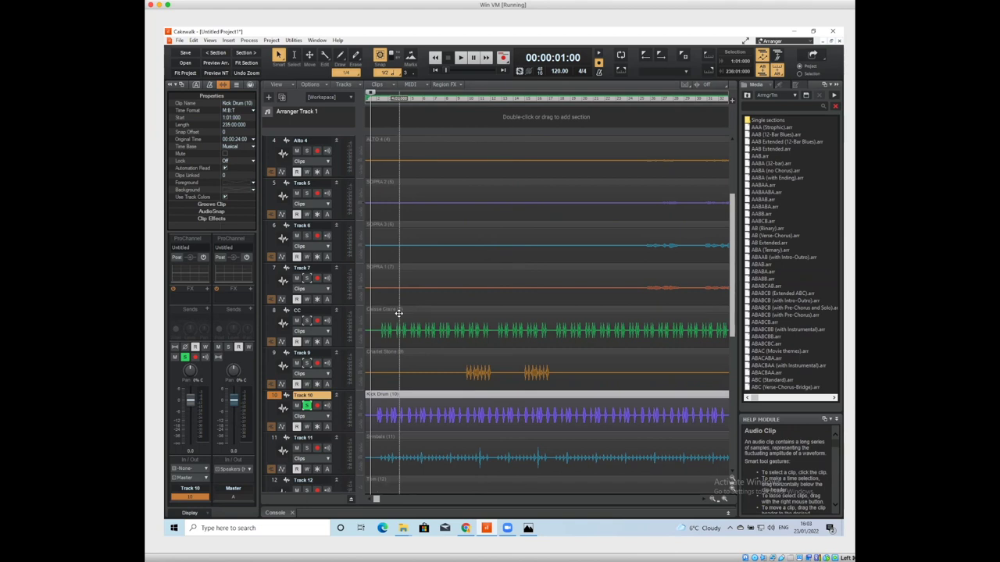
pyautogui.click(416, 281)
pyautogui.click(528, 528)
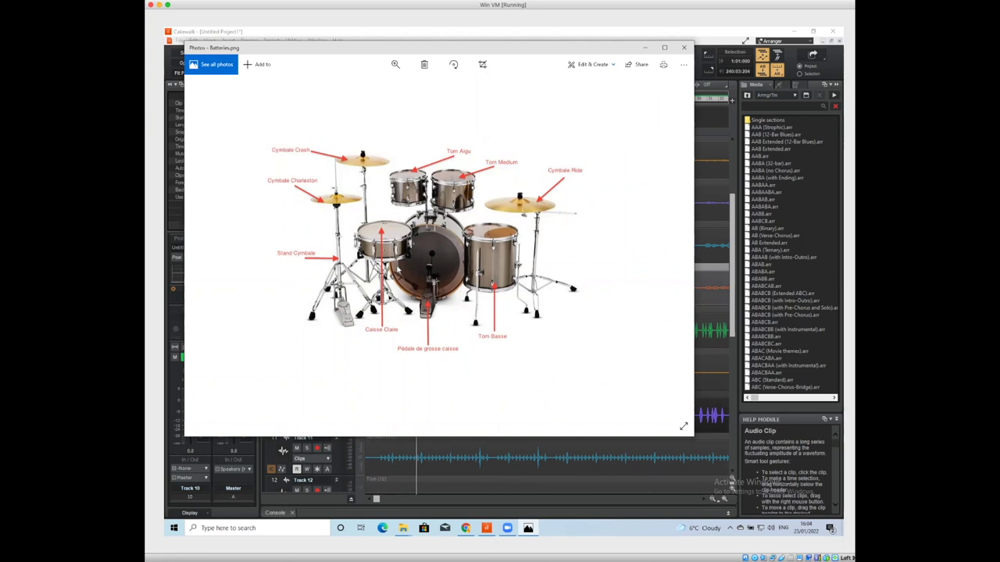
pyautogui.click(644, 47)
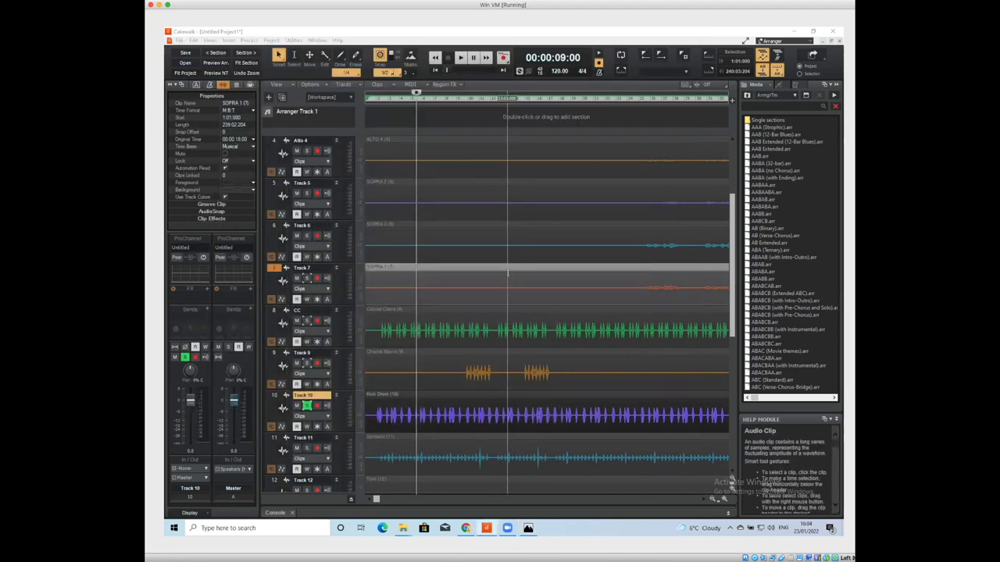
# Step: Select the Caisse Claire clip, solo the CC track again, and switch to the Mix workspace
pyautogui.click(388, 309)
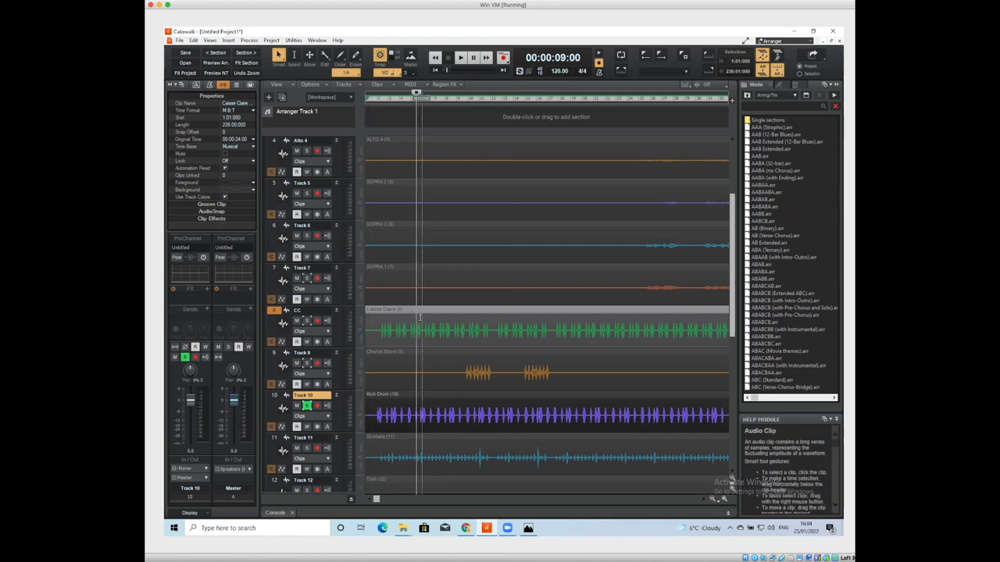
pyautogui.click(307, 320)
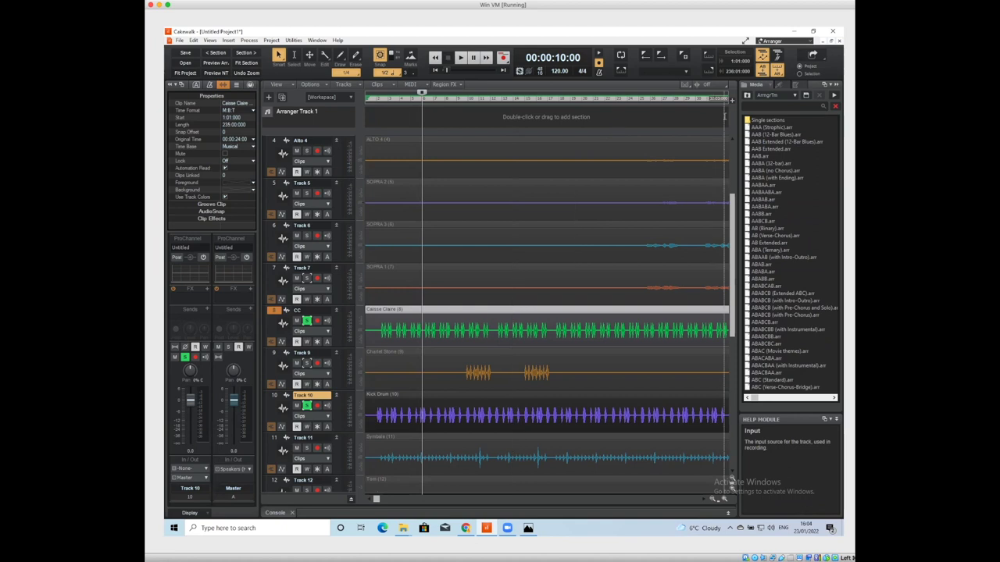
pyautogui.click(814, 41)
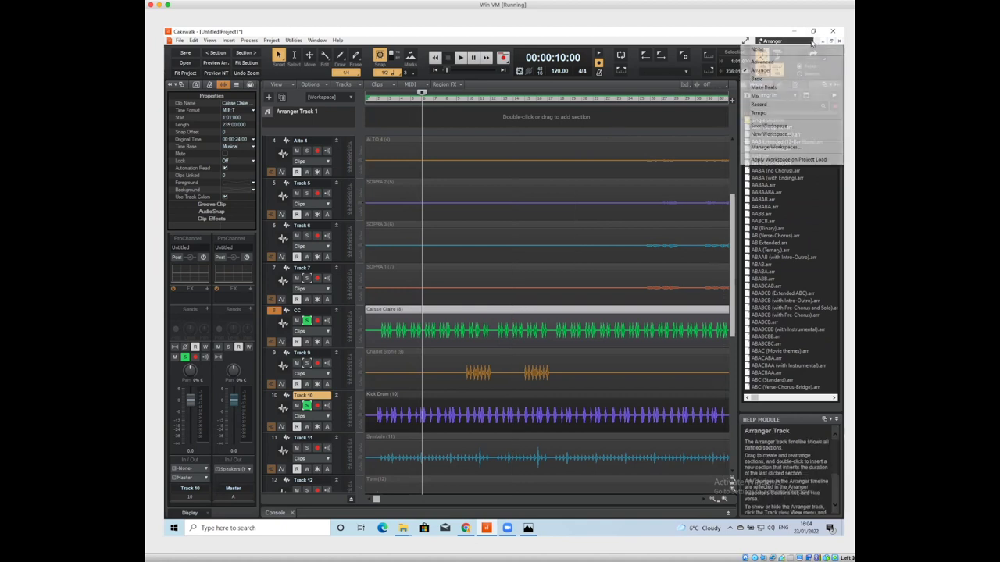
pyautogui.click(763, 95)
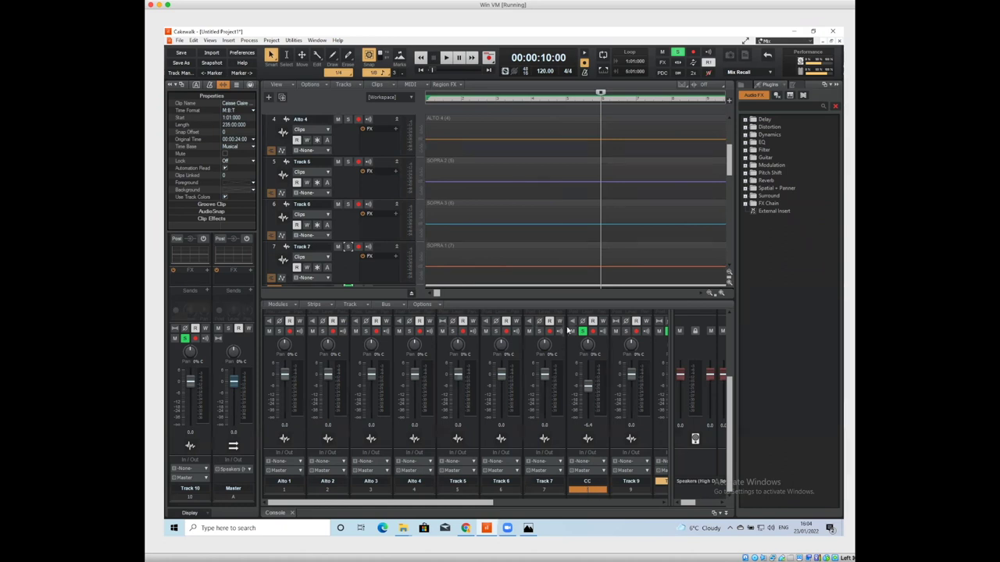
# Step: Play the soloed CC and Track 10 from 00:00:10:00 to check their levels in the console
pyautogui.moveTo(587, 386)
pyautogui.press('space')
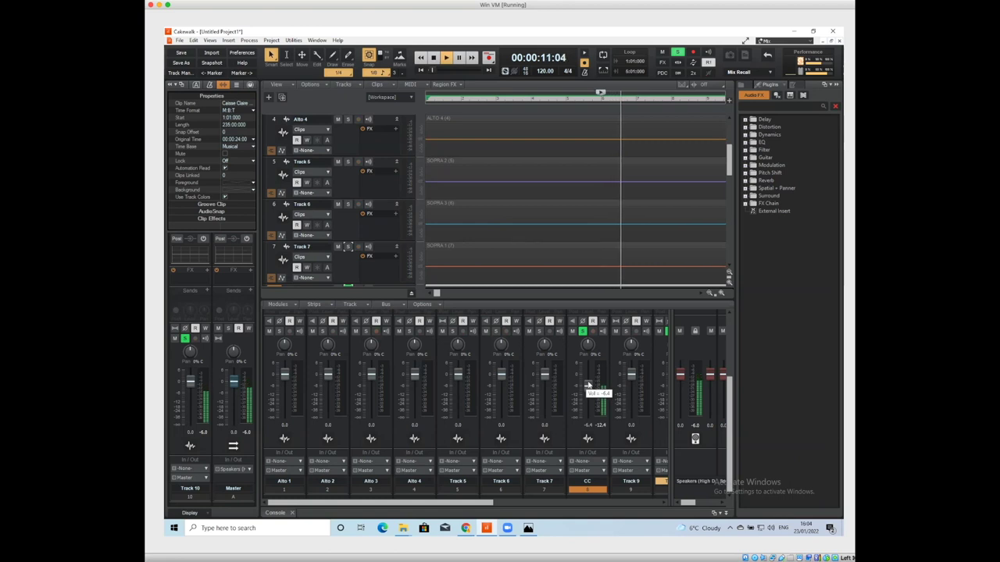
pyautogui.press('space')
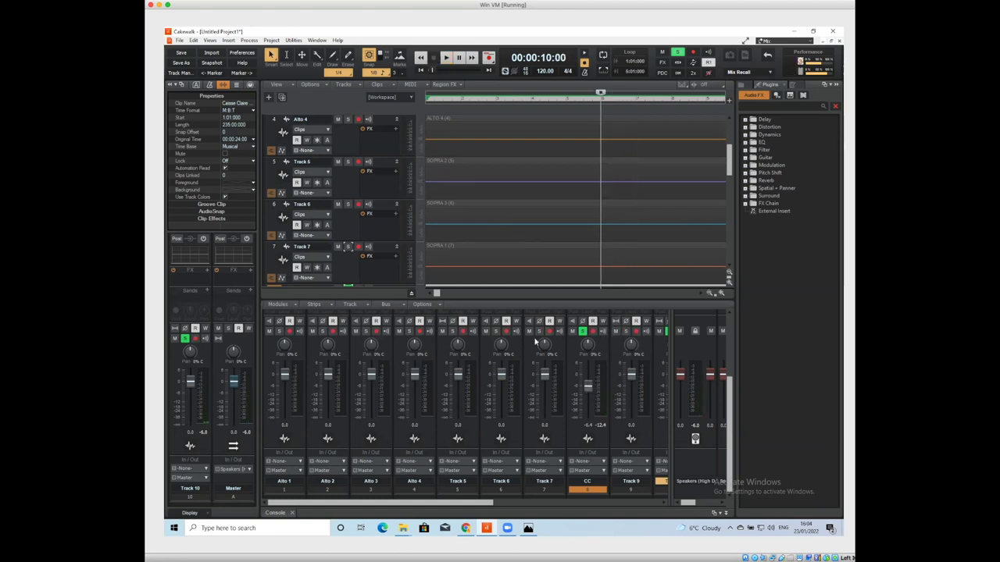
# Step: Unsolo Track 10 in the console and pan the CC track to the left, auditioning it alone from 00:00:10:00
pyautogui.moveTo(460, 503); pyautogui.dragTo(527, 505)
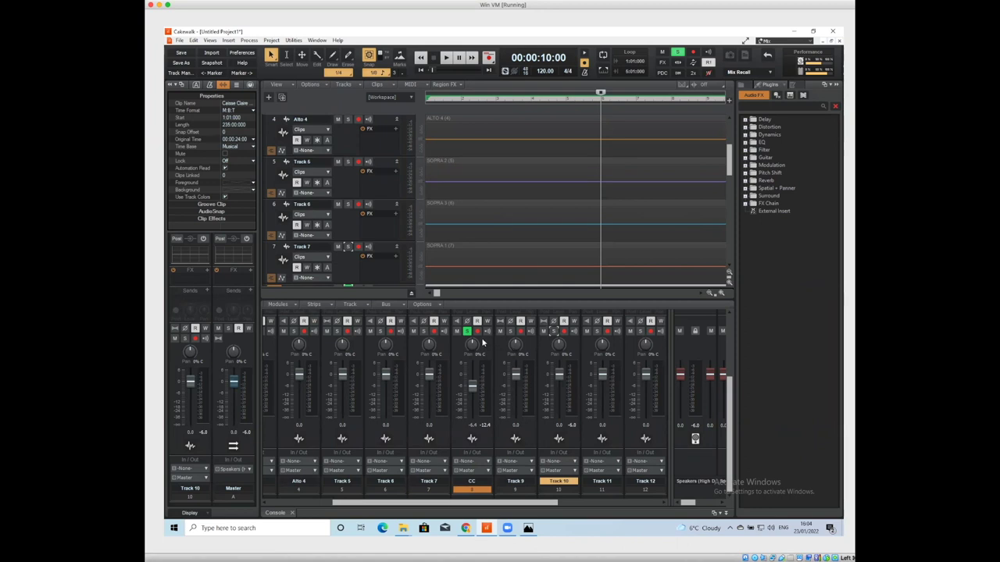
pyautogui.press('space')
pyautogui.press('space')
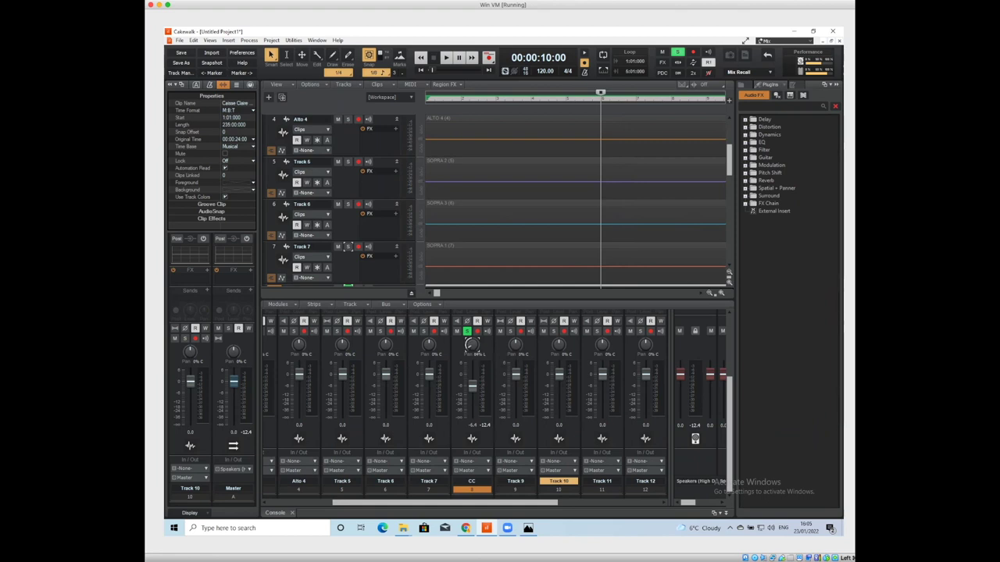
# Step: Set the CC track's pan to 22% left and audition it from 00:00:10:00
pyautogui.scroll(1, 471, 345)
pyautogui.scroll(1, 472, 345)
pyautogui.scroll(-1, 472, 344)
pyautogui.moveTo(471, 344); pyautogui.dragTo(472, 339)
pyautogui.press('space')
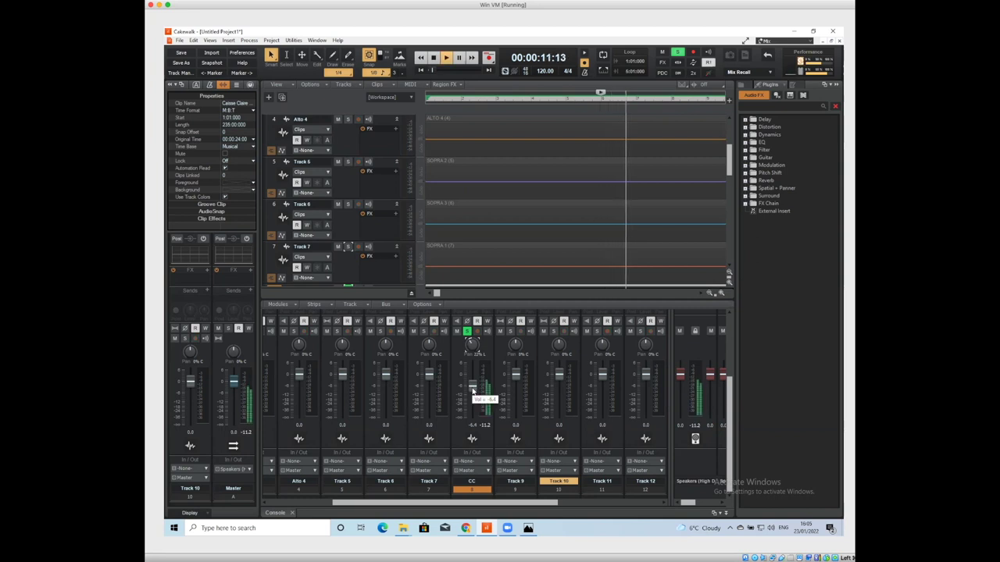
pyautogui.press('space')
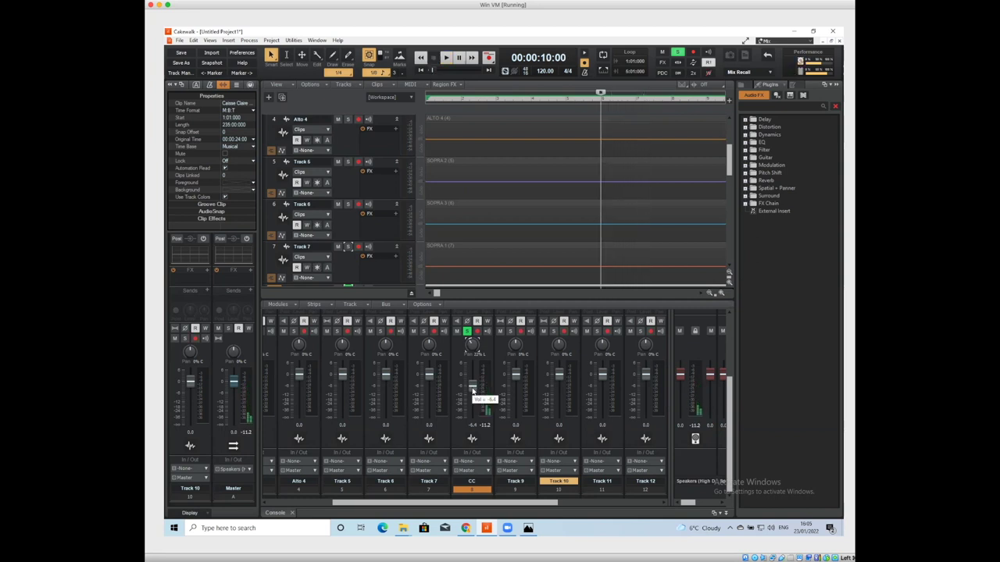
pyautogui.press('space')
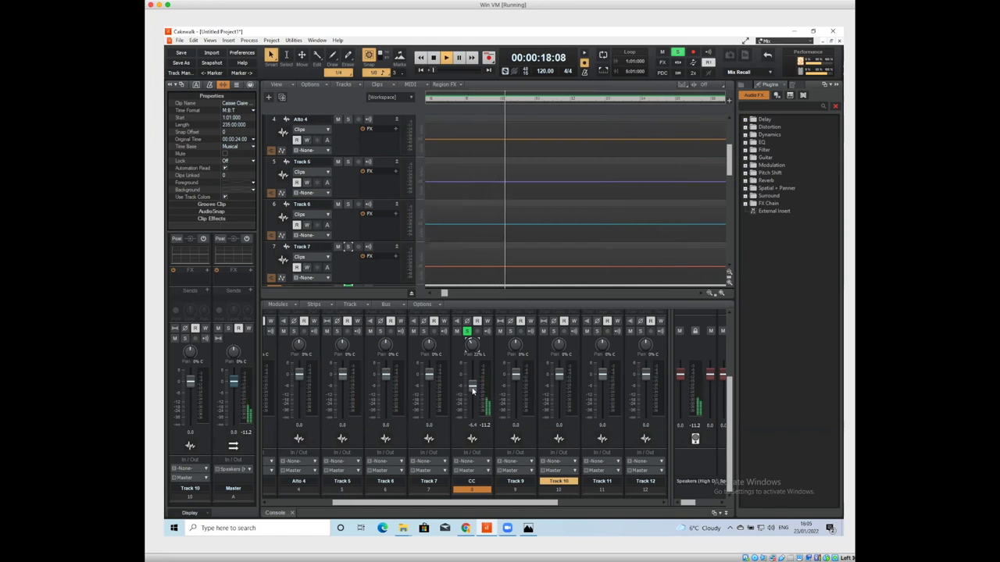
pyautogui.press('space')
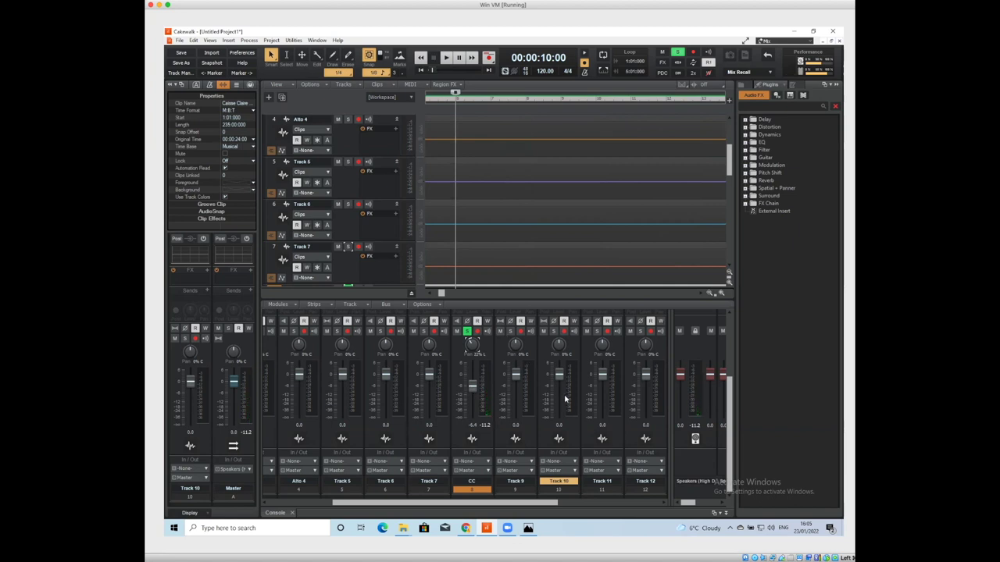
# Step: Rename Track 10 as Kick in the console
pyautogui.click(561, 492)
pyautogui.click(562, 491)
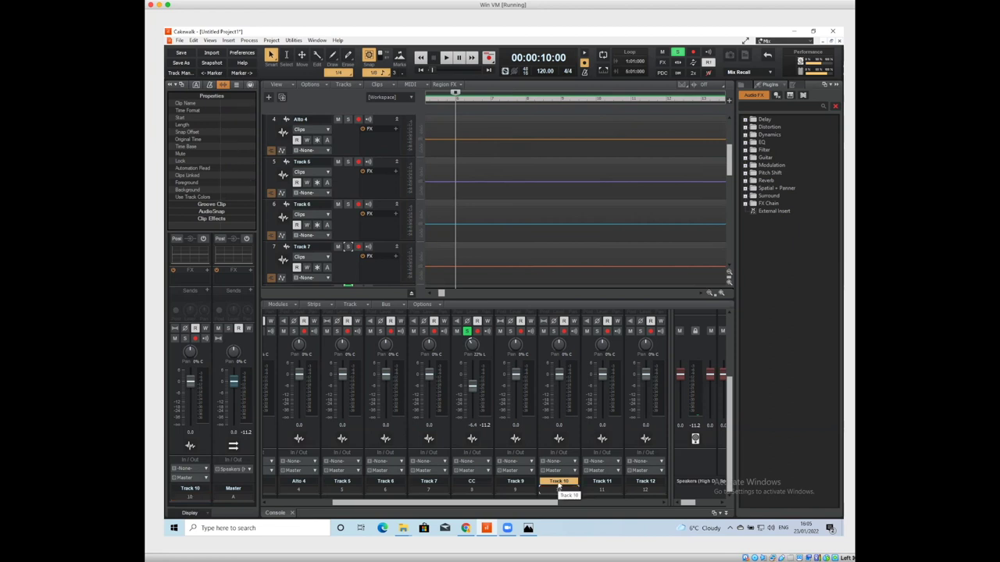
pyautogui.doubleClick(558, 482)
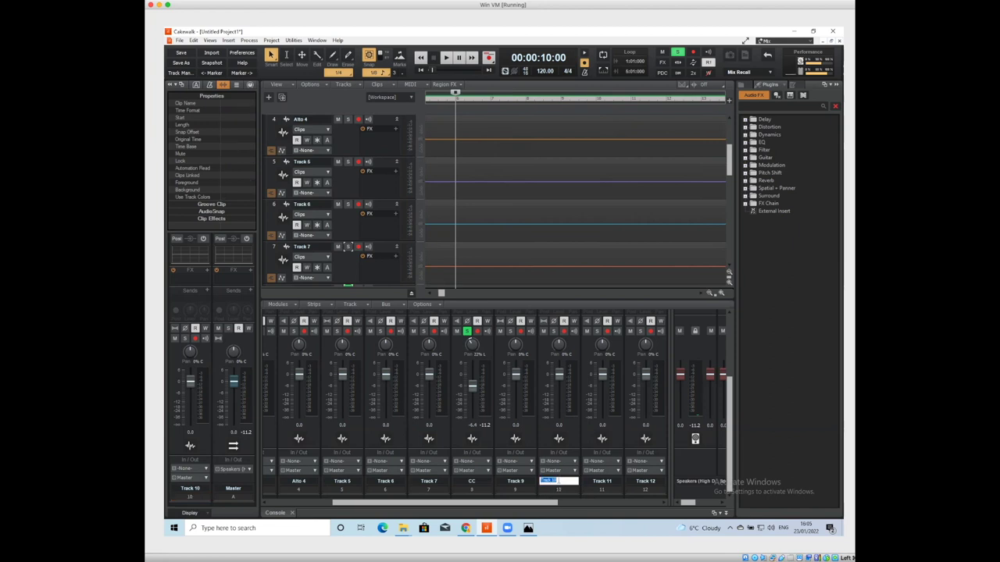
pyautogui.write('T')
pyautogui.press('Return')
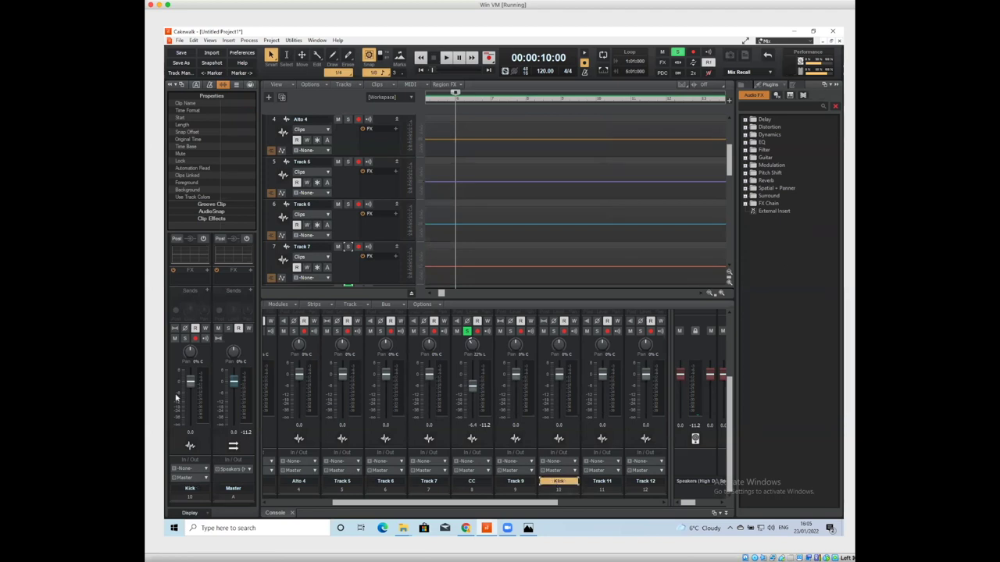
# Step: Consult the labelled drum kit picture and lower the Kick track's volume to -3.6 dB in the console
pyautogui.click(527, 528)
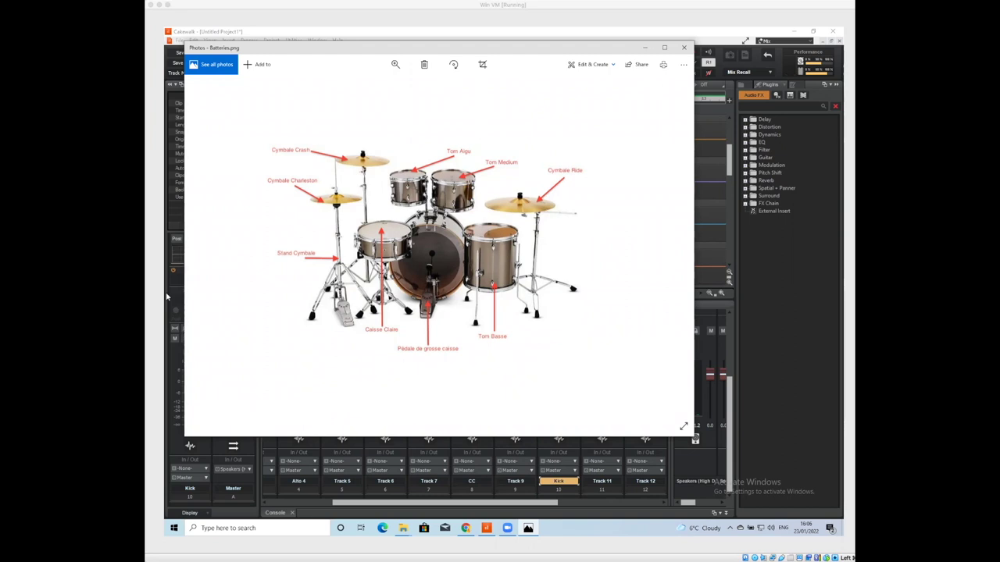
pyautogui.hotkey('alt', 'F4')
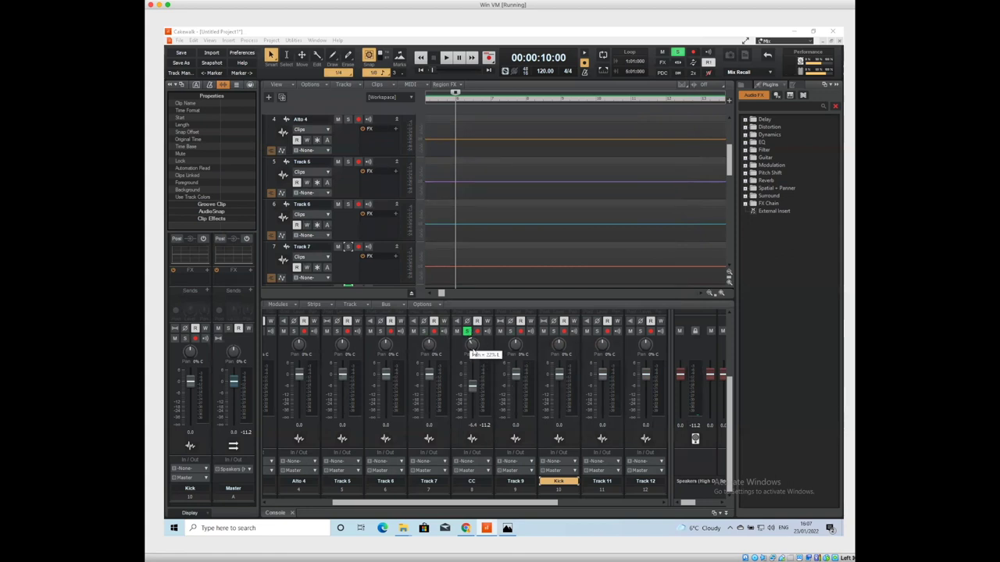
pyautogui.moveTo(474, 356)
pyautogui.click(505, 529)
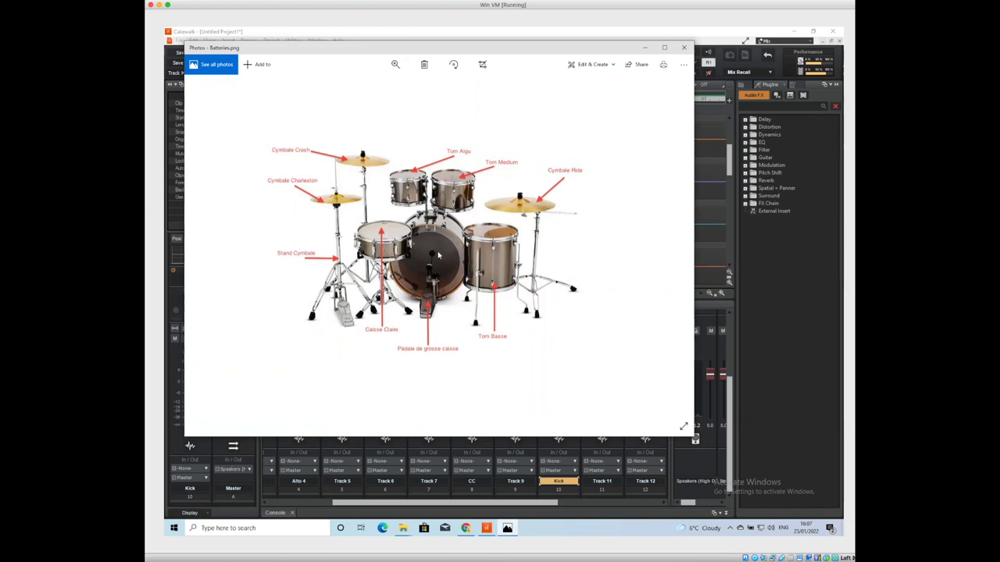
pyautogui.click(646, 49)
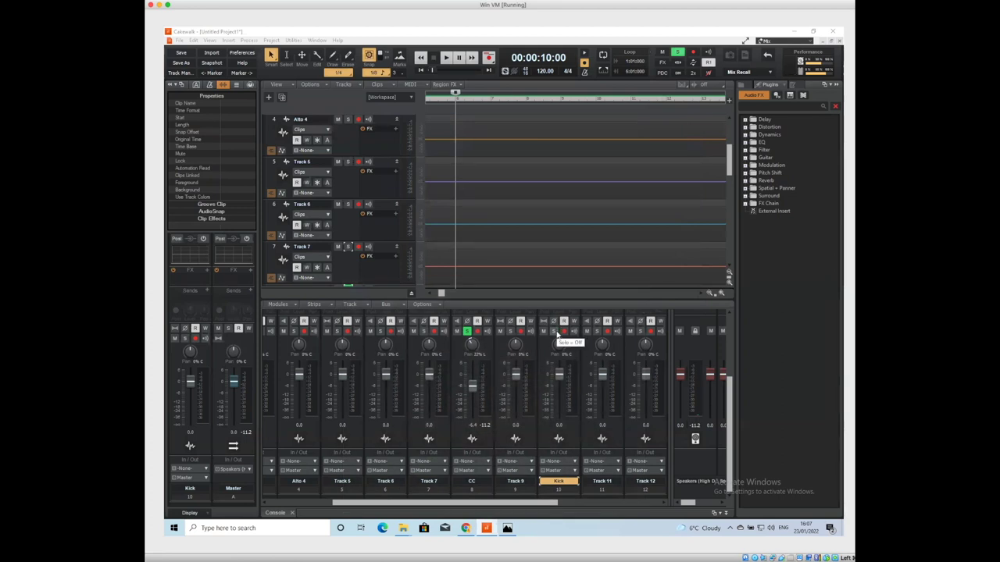
pyautogui.moveTo(559, 374); pyautogui.dragTo(560, 383)
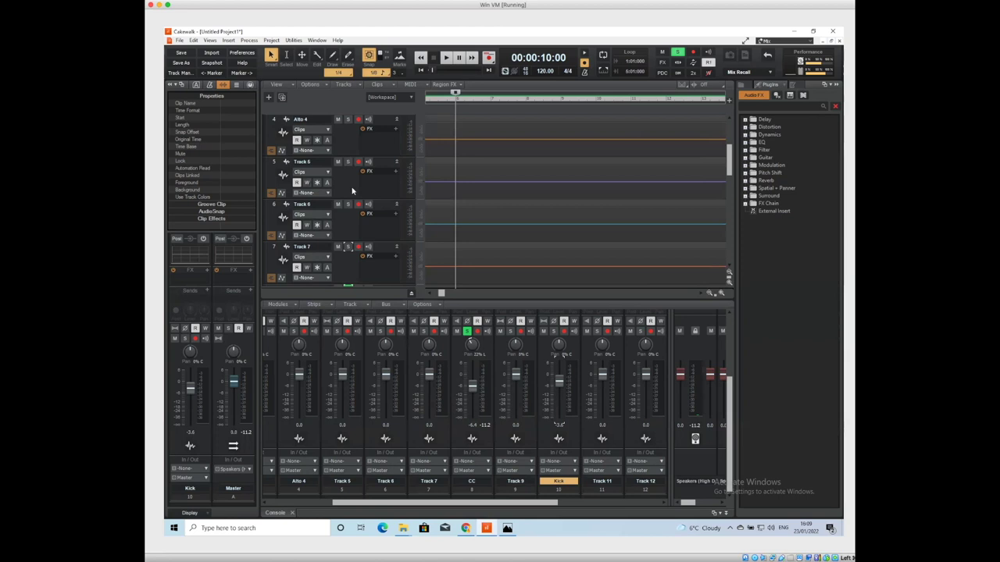
# Step: Rename Track 9, which holds the hi-hat clip, as Hi Hats
pyautogui.scroll(-3, 348, 185)
pyautogui.scroll(-2, 340, 189)
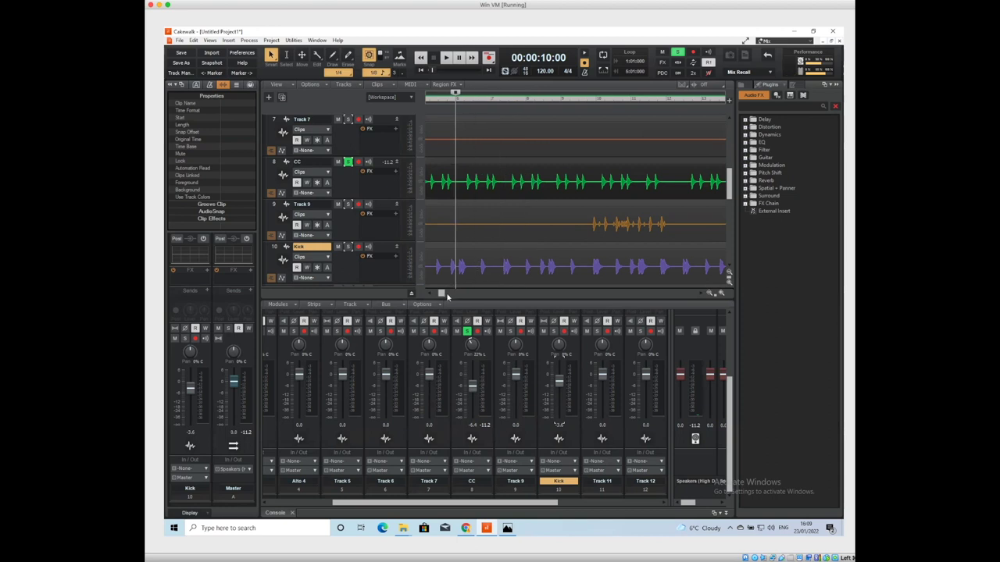
pyautogui.moveTo(443, 295); pyautogui.dragTo(435, 292)
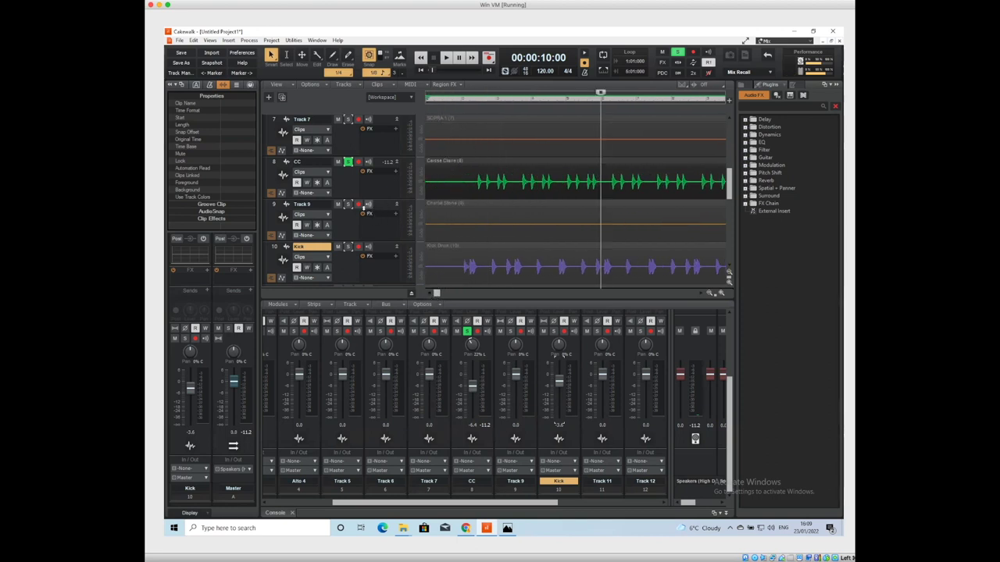
pyautogui.click(323, 205)
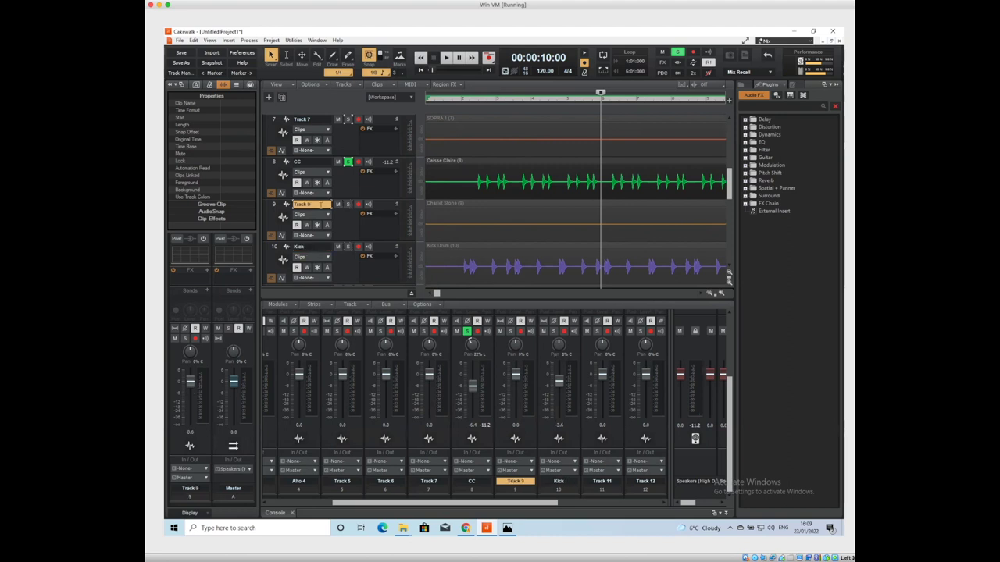
pyautogui.doubleClick(320, 205)
pyautogui.write('HiHats')
pyautogui.press('Return')
# Step: Rename Track 11, which holds the cymbals clip, as Crash
pyautogui.scroll(-1, 305, 238)
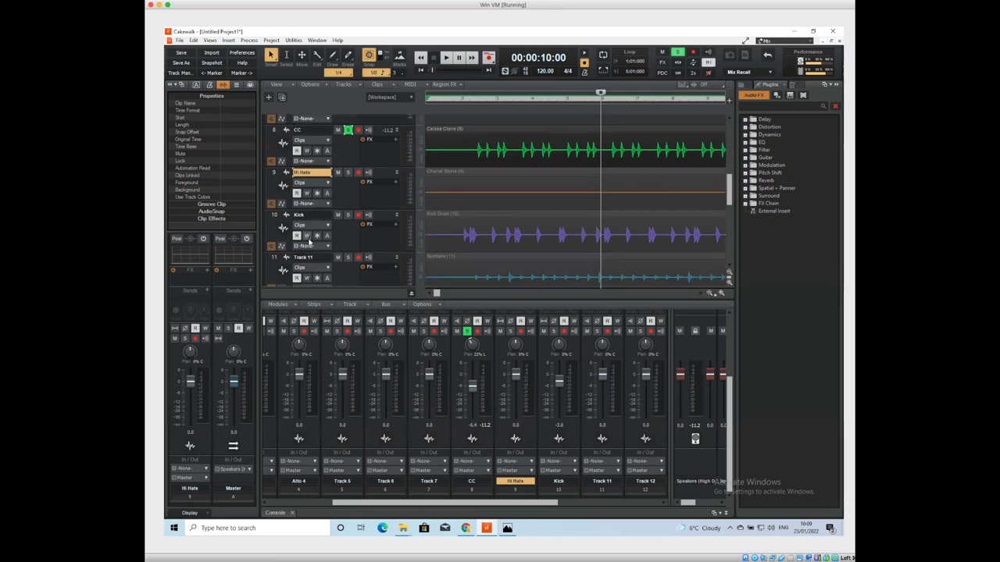
pyautogui.scroll(-1, 309, 242)
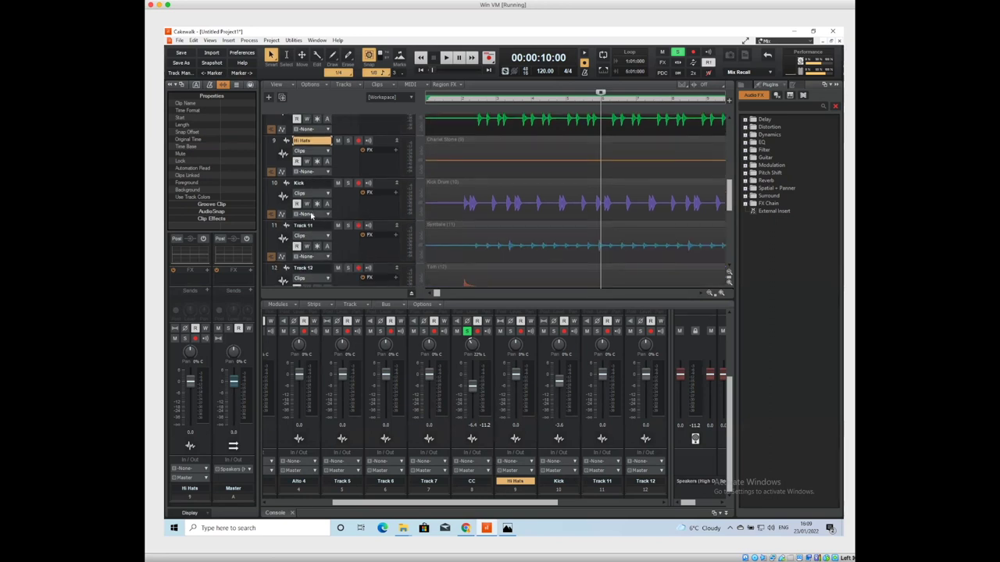
pyautogui.scroll(-1, 311, 217)
pyautogui.scroll(-1, 316, 224)
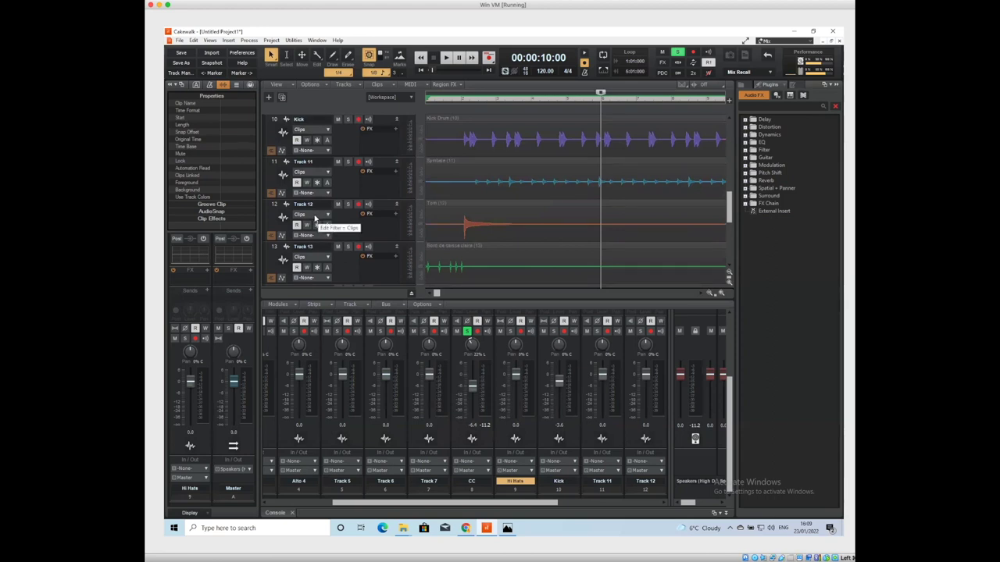
pyautogui.doubleClick(308, 160)
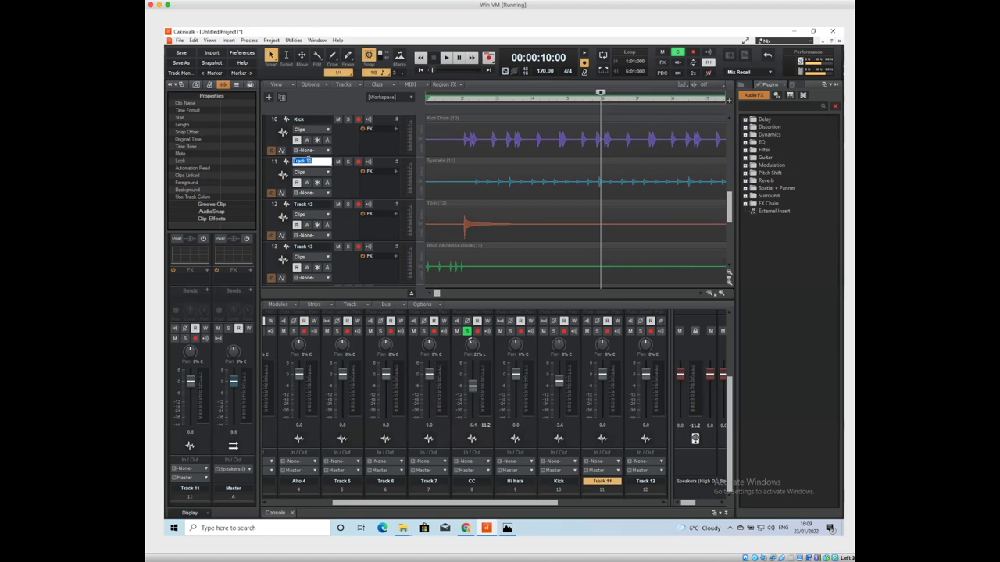
pyautogui.write('Cy')
pyautogui.write('ash')
pyautogui.press('Return')
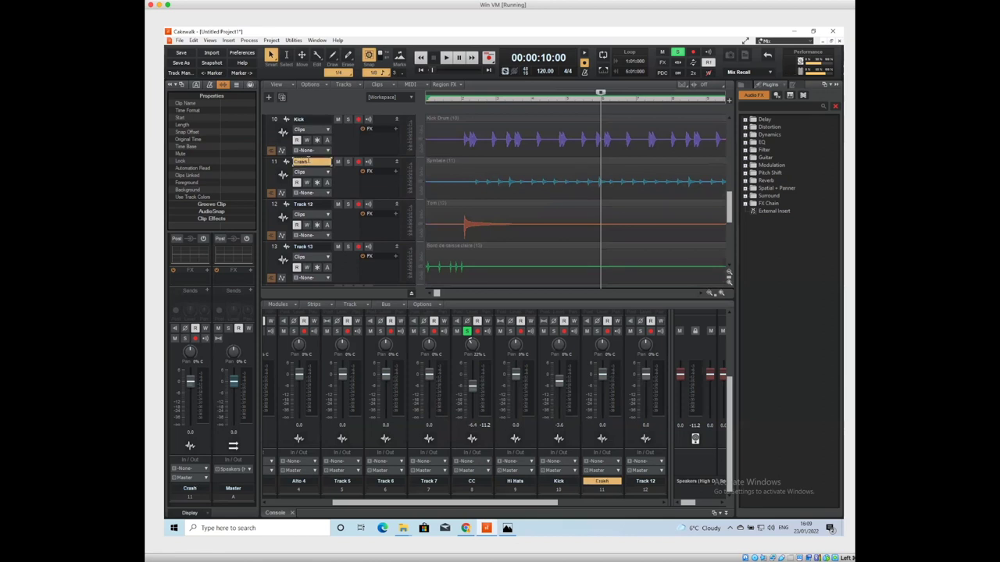
# Step: Rename Track 12 as Tom
pyautogui.click(308, 216)
pyautogui.click(313, 206)
pyautogui.doubleClick(313, 206)
pyautogui.write('Tom')
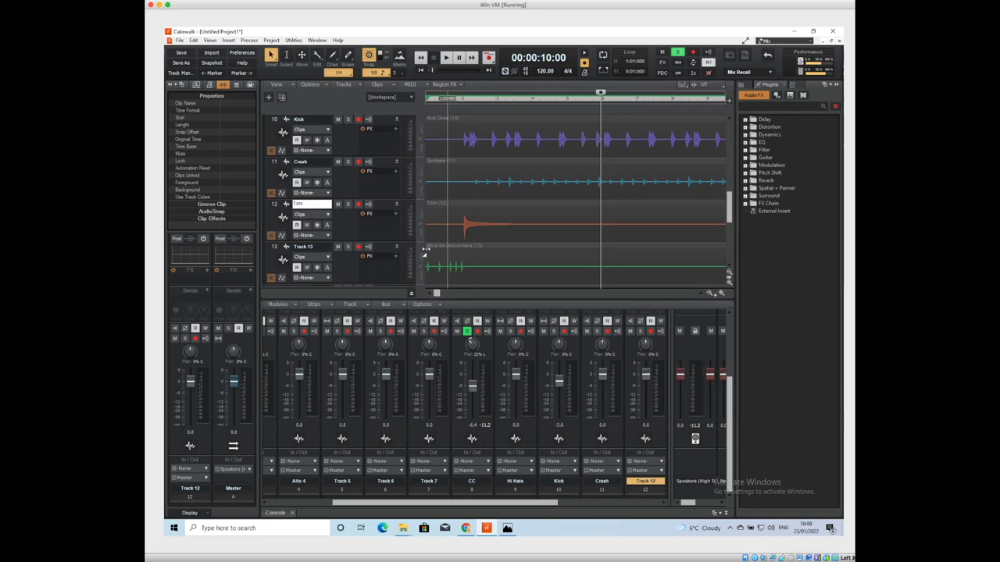
# Step: Rename Track 13, which holds the snare rim clip, as Rimshot
pyautogui.doubleClick(310, 247)
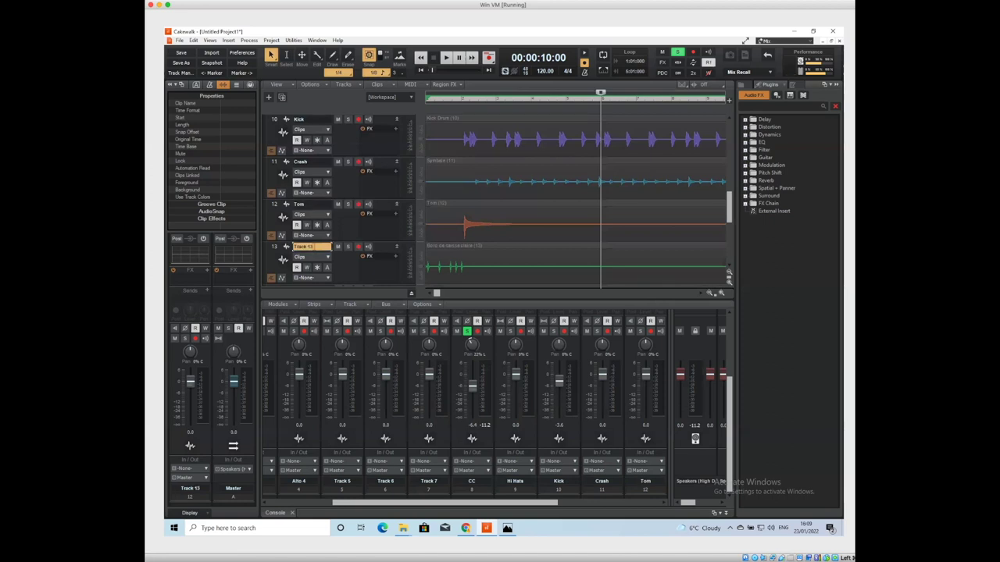
pyautogui.doubleClick(304, 247)
pyautogui.press('BackSpace')
# Step: Select the Rimshot track's clip, solo the track, and audition it from 00:00:00:15
pyautogui.click(444, 246)
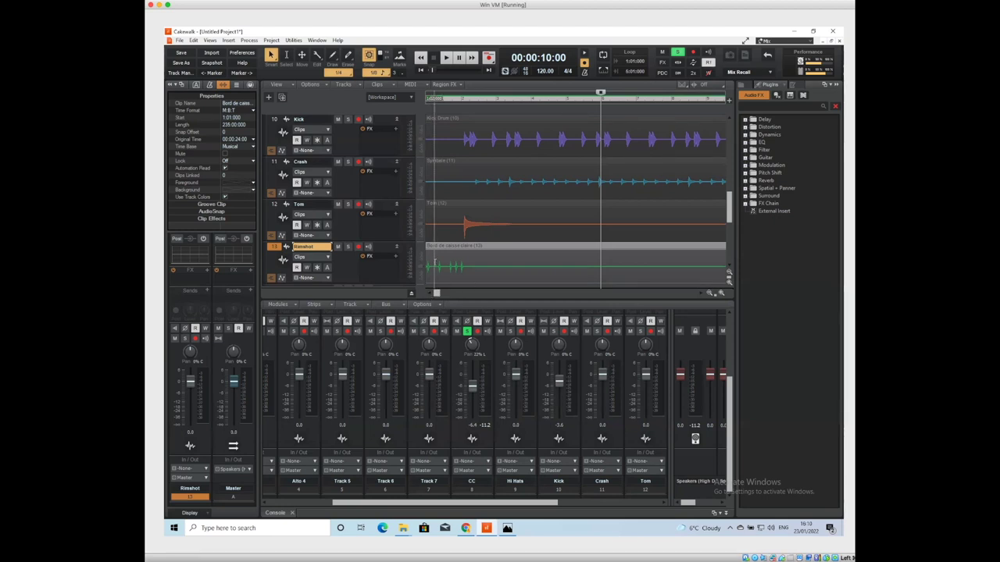
pyautogui.click(434, 261)
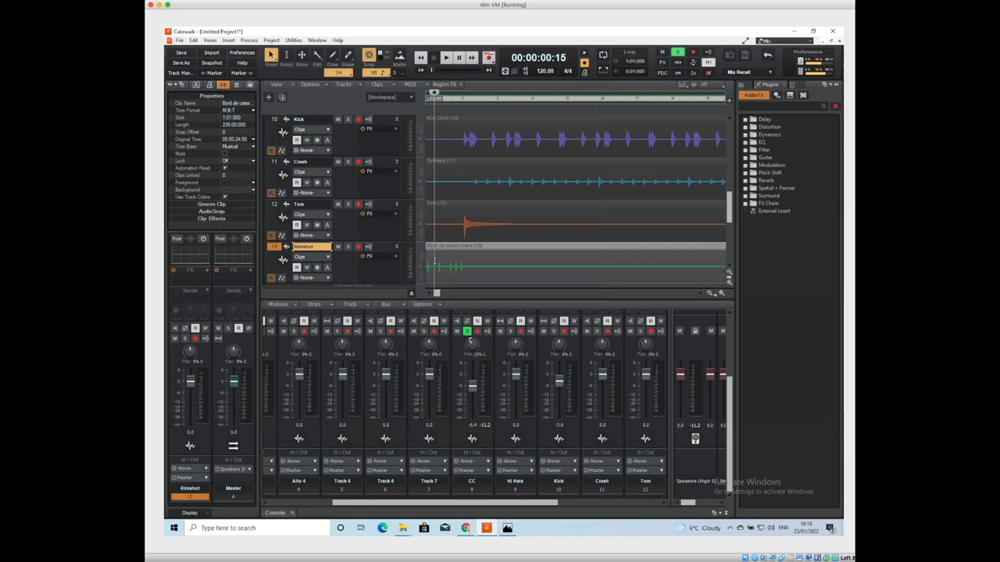
pyautogui.press('space')
pyautogui.press('space')
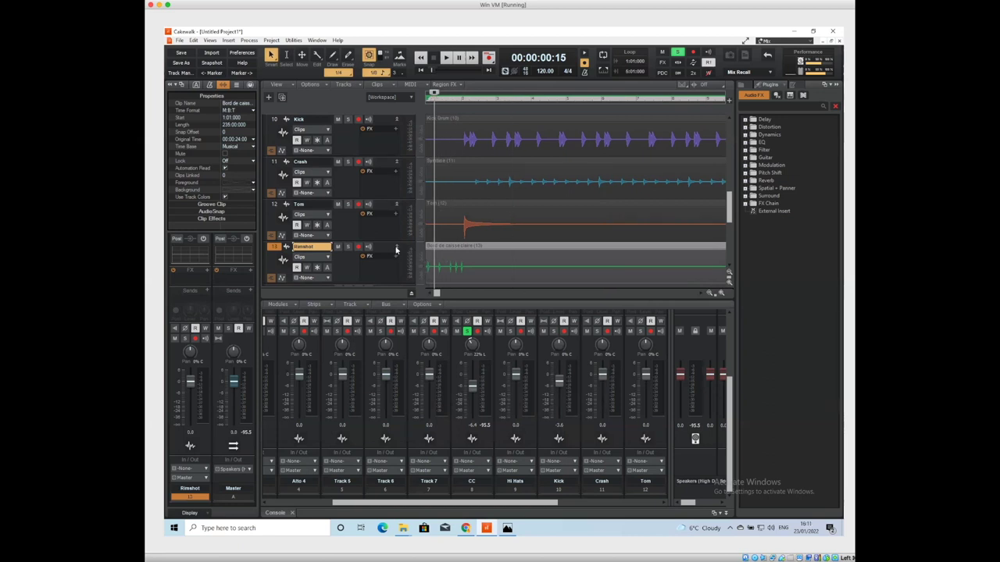
pyautogui.click(348, 246)
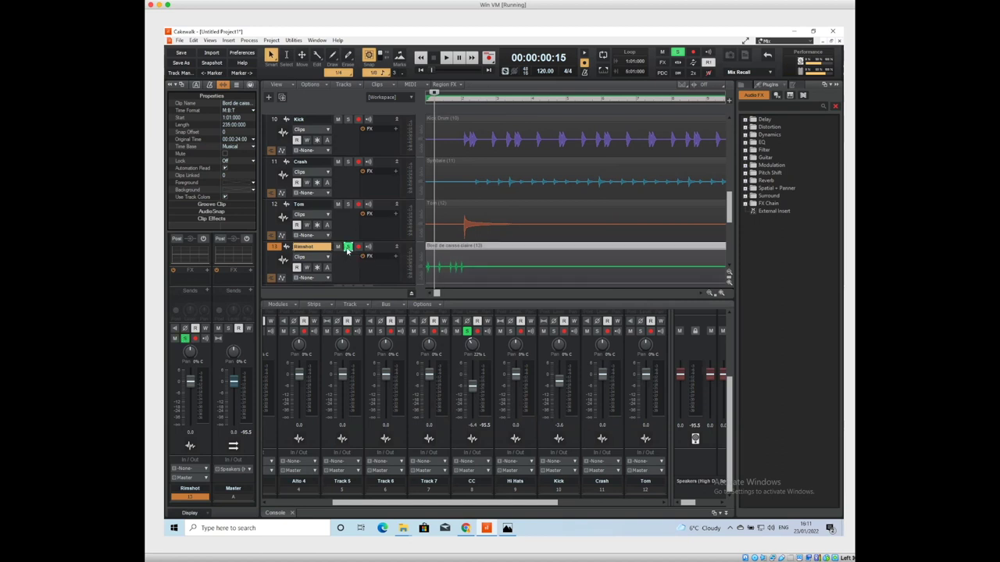
pyautogui.press('space')
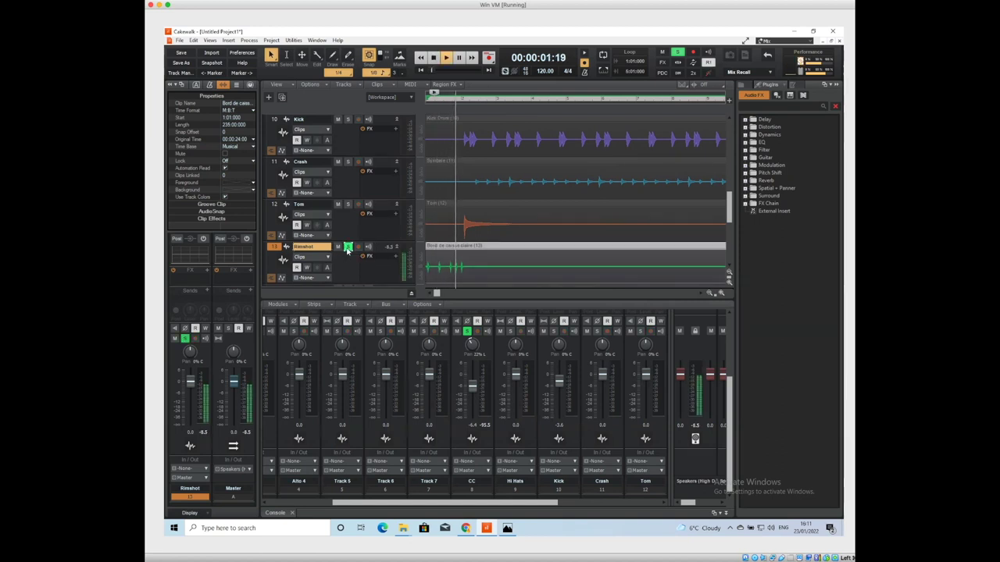
pyautogui.press('space')
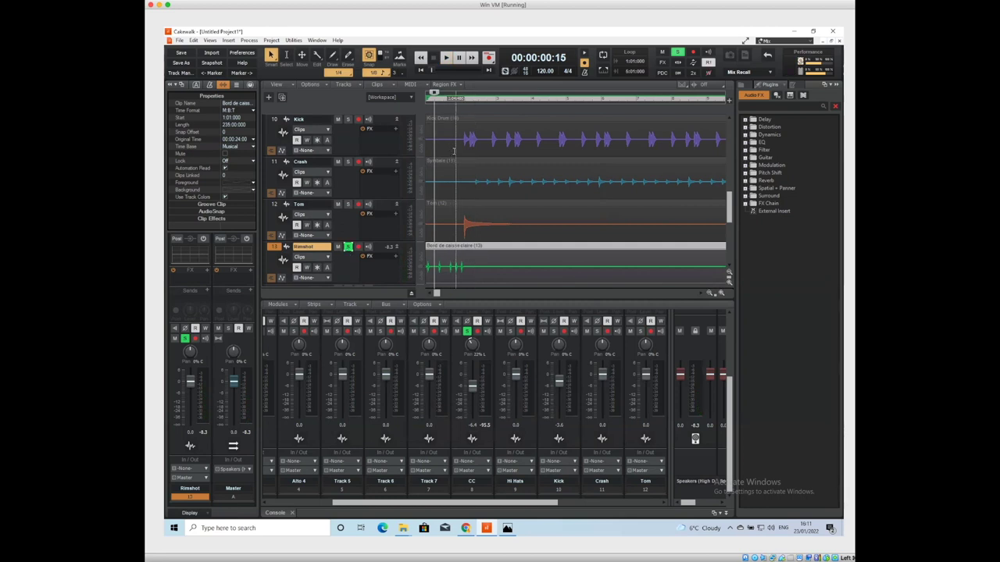
# Step: Select the Caisse Claire clip and play it from 00:00:02:23 to compare its sound with the rimshot
pyautogui.scroll(4, 453, 150)
pyautogui.scroll(4, 450, 157)
pyautogui.scroll(-3, 450, 159)
pyautogui.click(473, 243)
pyautogui.press('space')
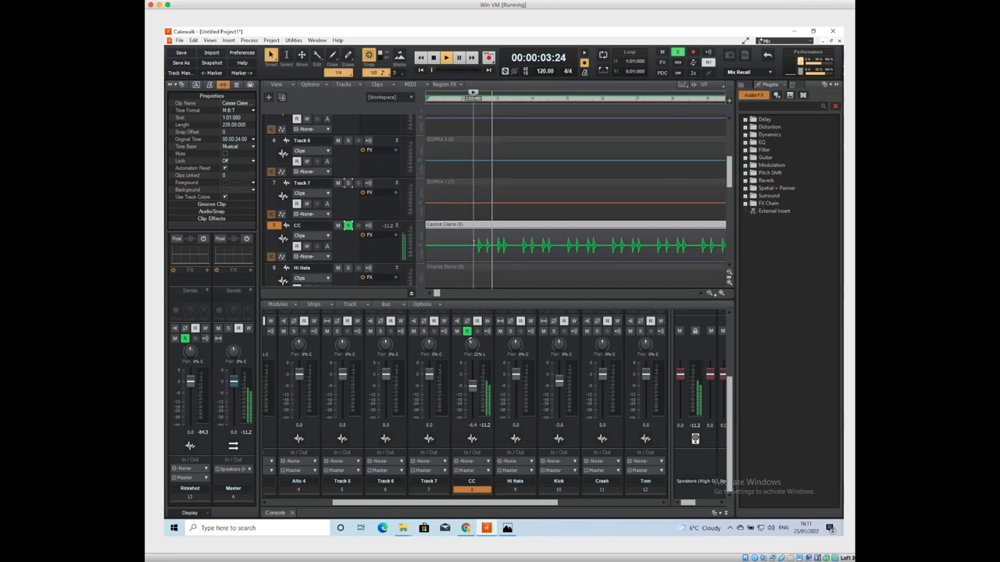
pyautogui.press('space')
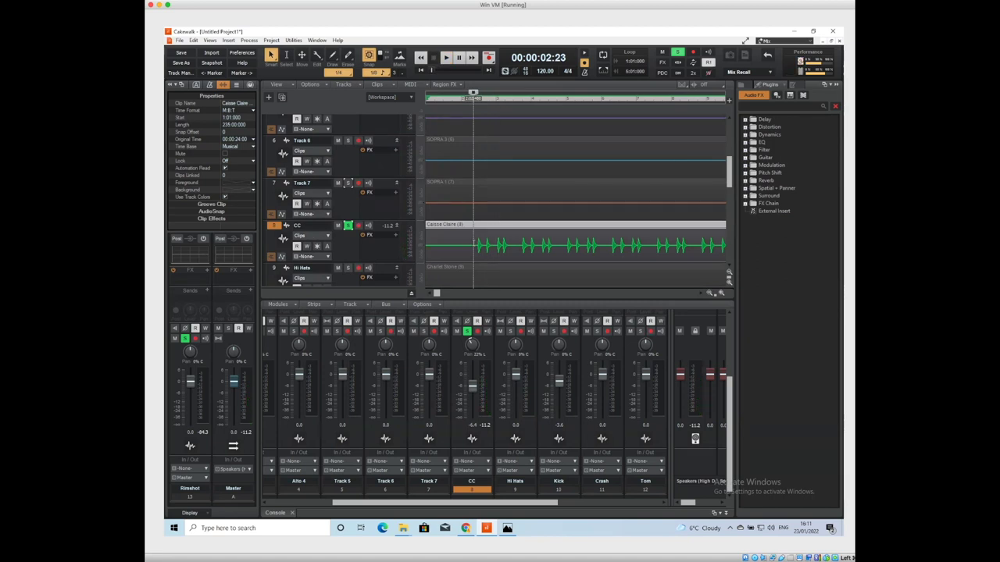
# Step: Unsolo the Rimshot track and play the soloed CC track again from 00:00:02:23
pyautogui.scroll(-3, 471, 246)
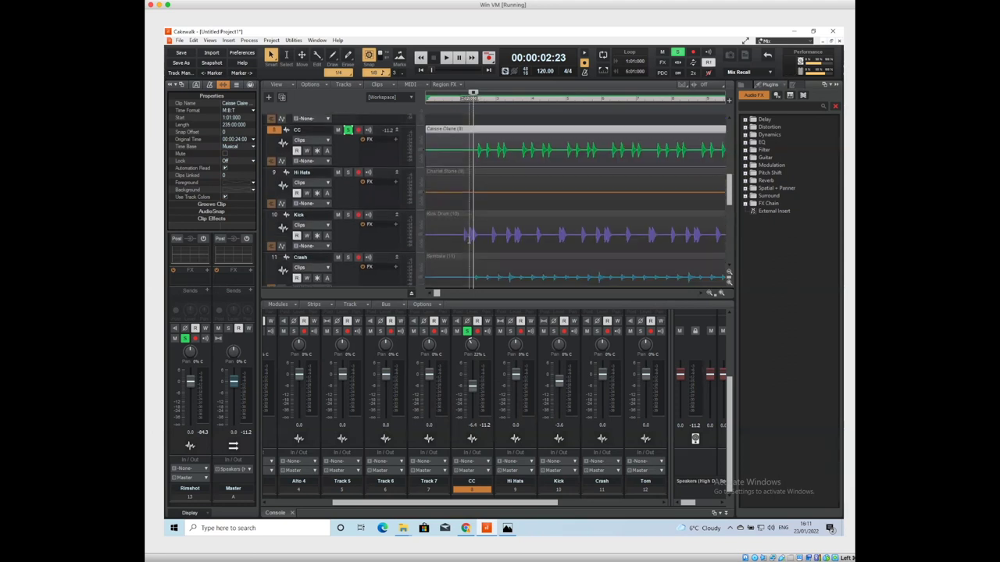
pyautogui.scroll(-5, 469, 239)
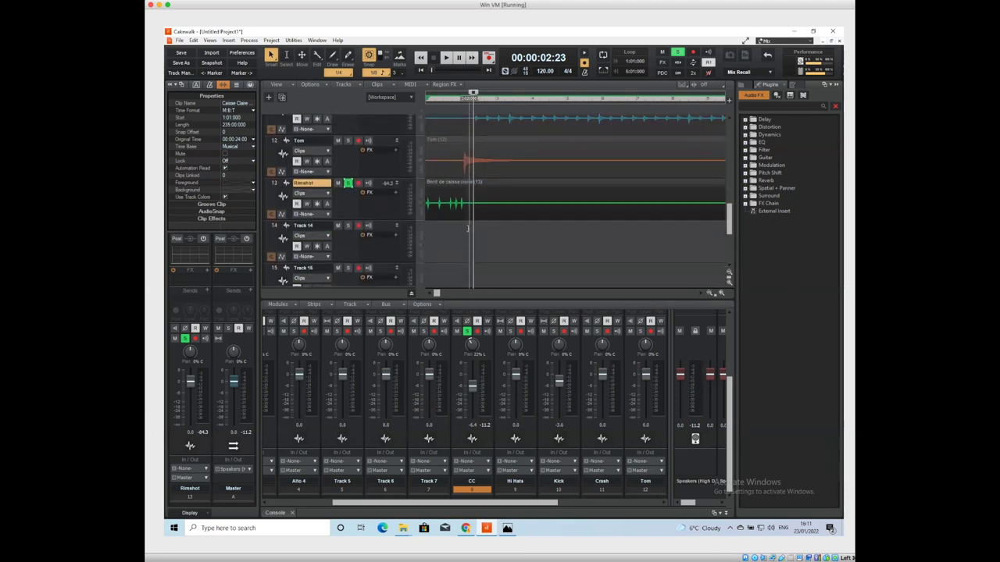
pyautogui.press('space')
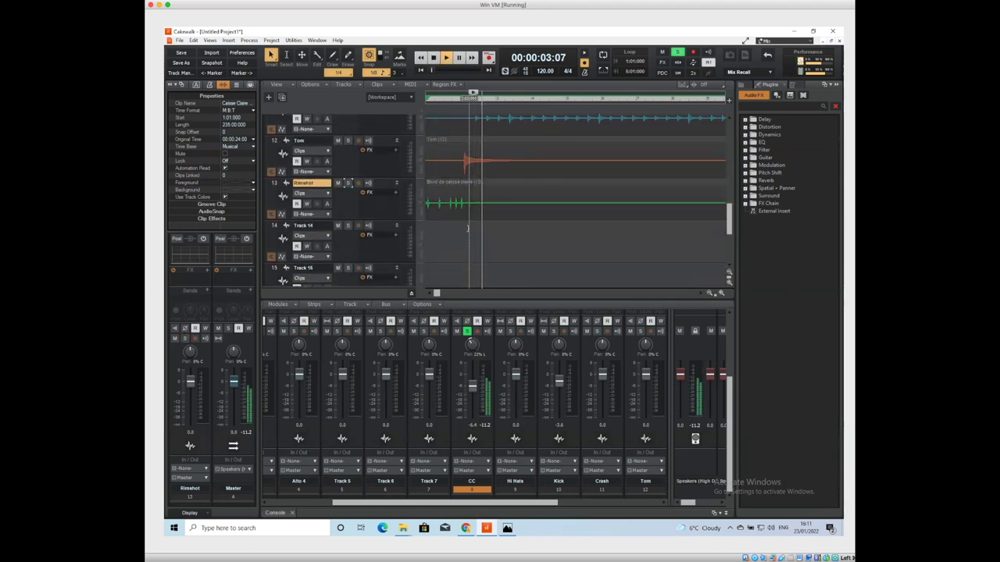
pyautogui.press('space')
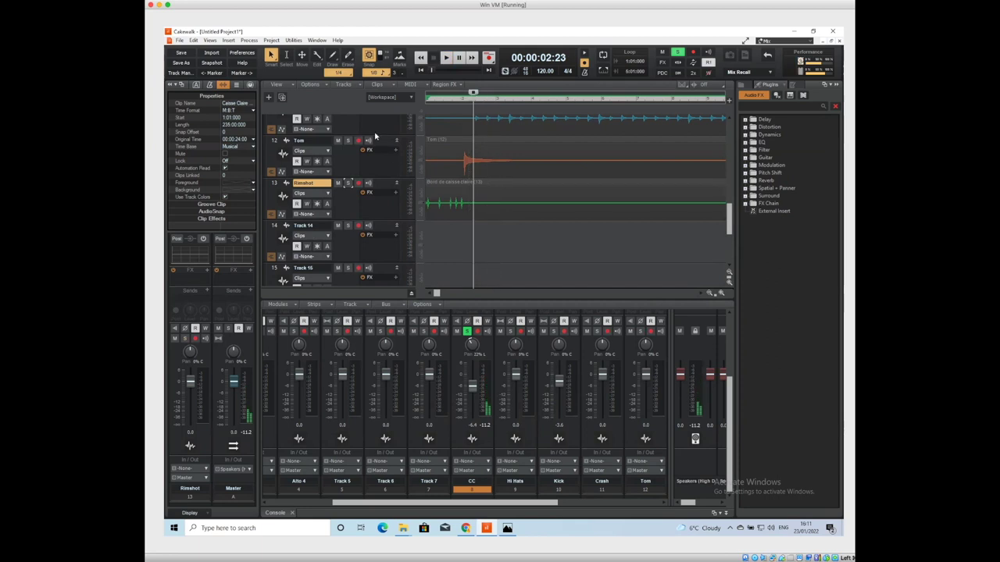
# Step: Select the Rimshot clip at 00:00:00:15 and play briefly from there with only CC soloed
pyautogui.click(436, 194)
pyautogui.press('space')
pyautogui.press('space')
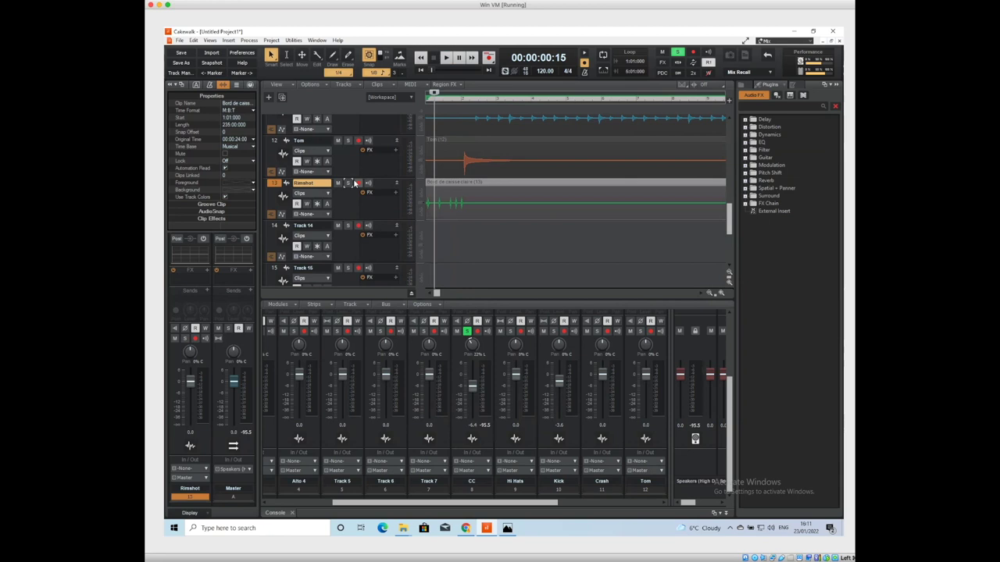
# Step: Solo the Rimshot track alongside CC and play both from 00:00:00:15 to compare them
pyautogui.click(349, 183)
pyautogui.press('space')
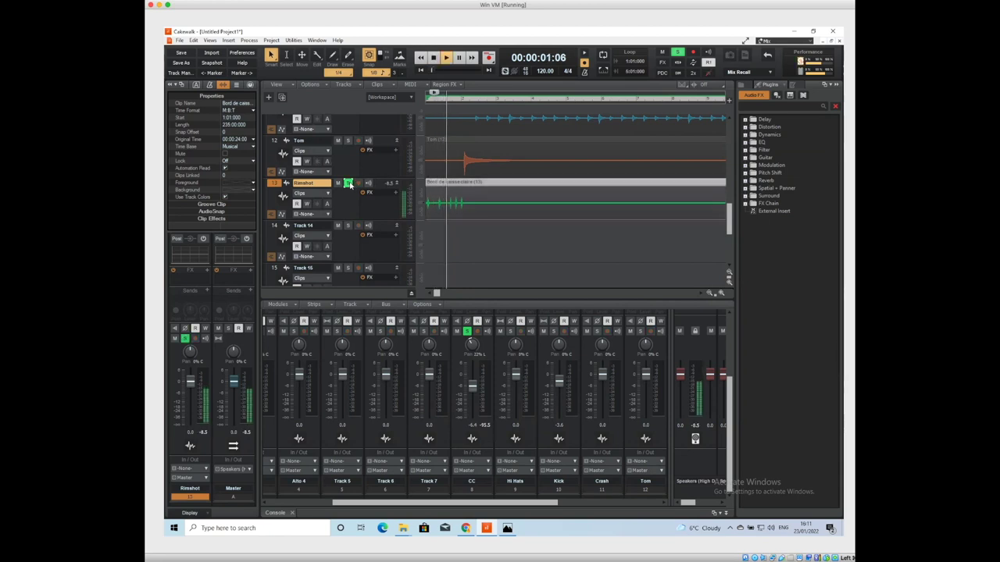
pyautogui.press('space')
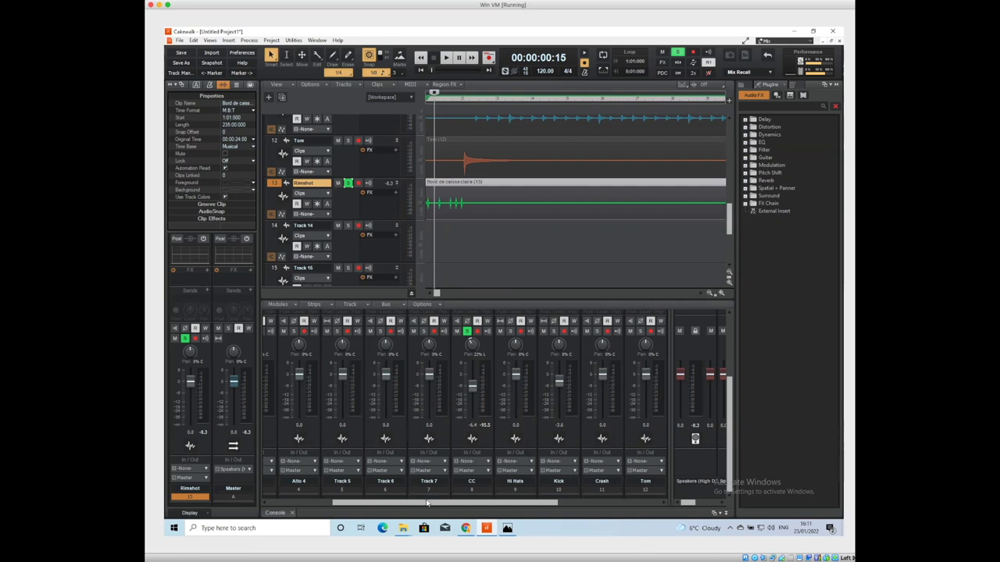
# Step: Check the Caisse Claire's position in the Batteries.png kit diagram in Photos, return to Cakewalk, and pan CC to 17% left
pyautogui.moveTo(426, 504); pyautogui.dragTo(445, 508)
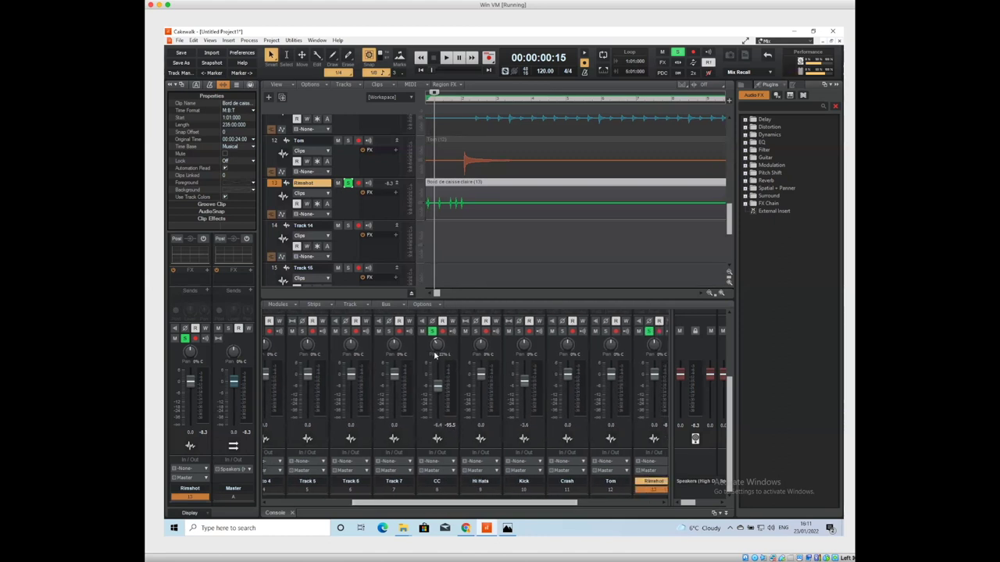
pyautogui.moveTo(436, 351)
pyautogui.click(506, 528)
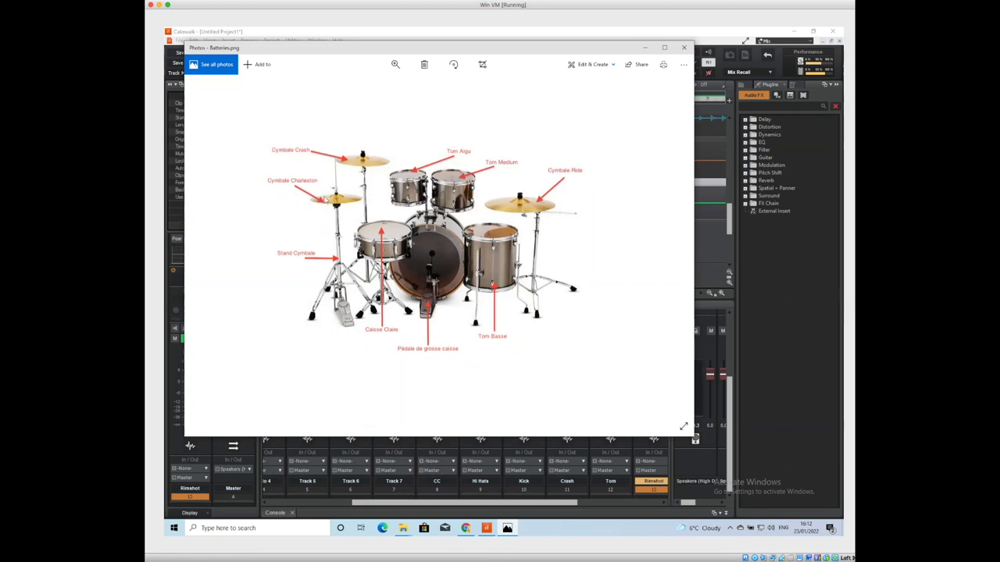
pyautogui.click(644, 47)
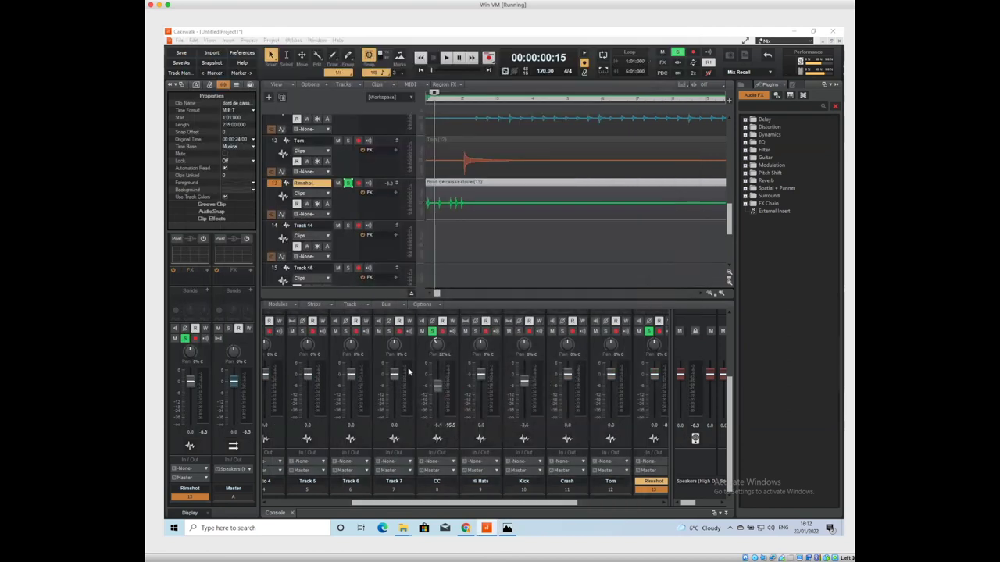
pyautogui.click(435, 344)
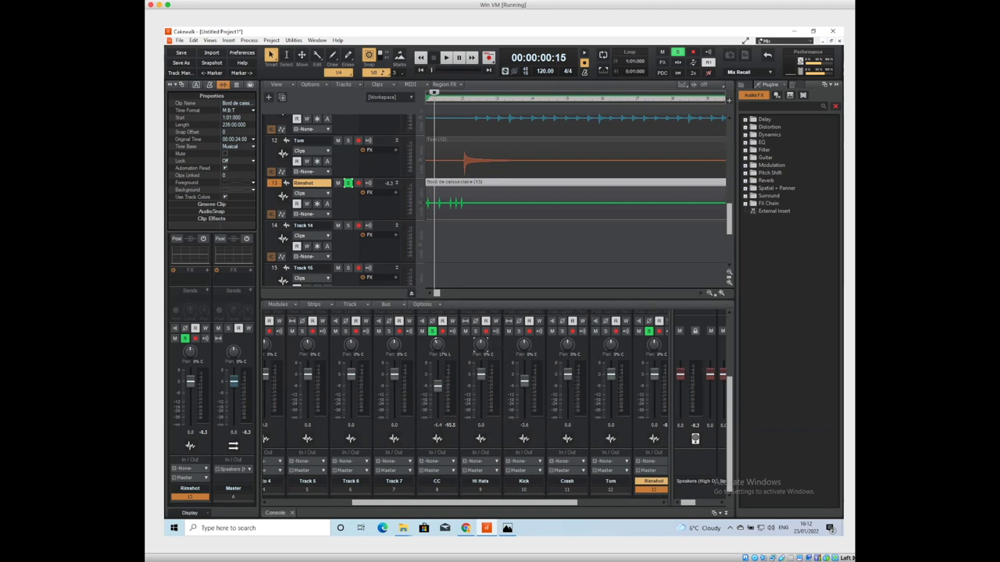
# Step: Pan the Hi Hats track to 24% left
pyautogui.moveTo(480, 344); pyautogui.dragTo(479, 343)
pyautogui.moveTo(480, 344); pyautogui.dragTo(481, 346)
pyautogui.moveTo(481, 345); pyautogui.dragTo(480, 346)
pyautogui.click(480, 345)
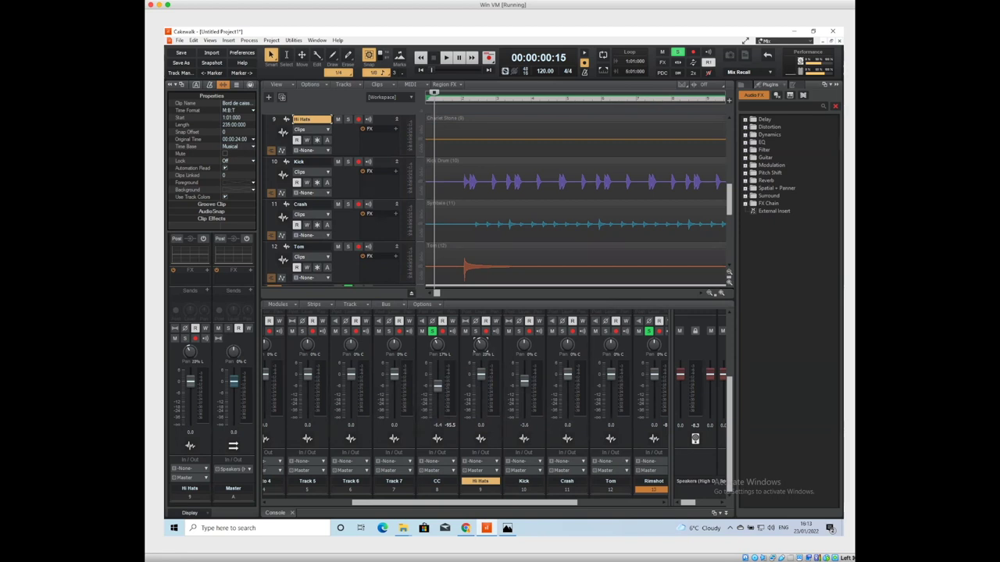
pyautogui.moveTo(480, 344); pyautogui.dragTo(482, 347)
# Step: Select the Rimshot track and widen the console's track area so its full channel strip is displayed
pyautogui.scroll(-2, 316, 208)
pyautogui.scroll(3, 316, 217)
pyautogui.scroll(3, 315, 214)
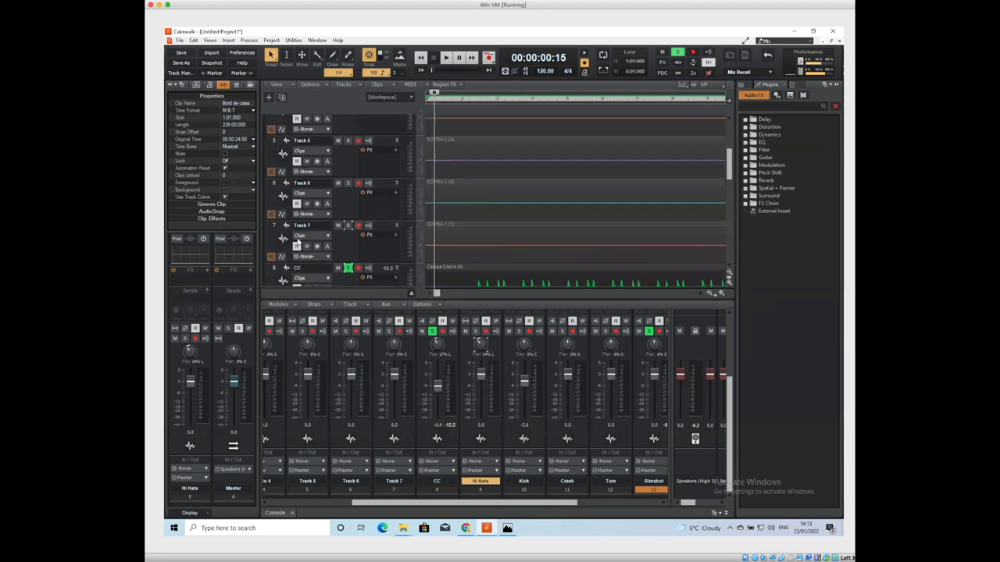
pyautogui.scroll(3, 299, 238)
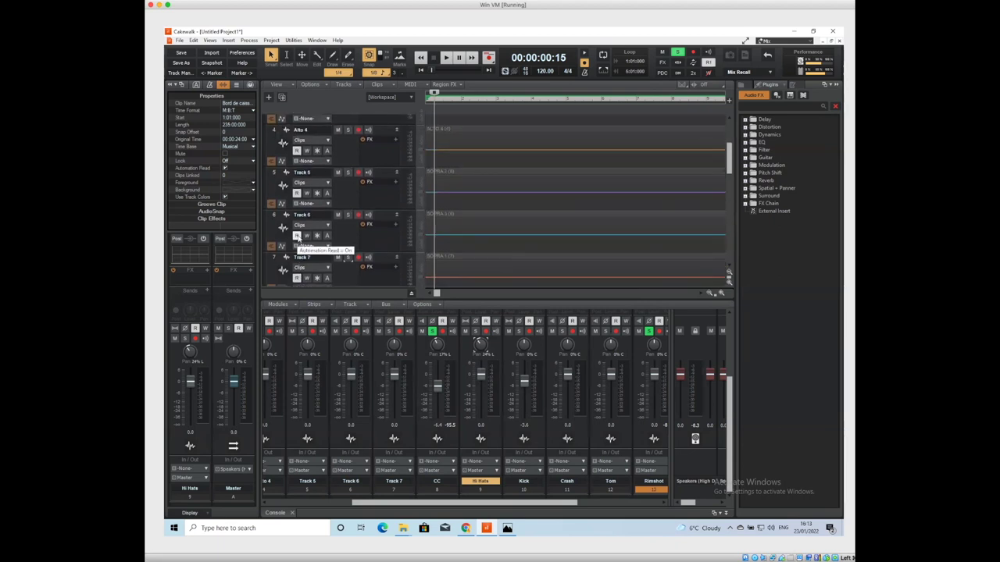
pyautogui.scroll(2, 297, 240)
pyautogui.scroll(-8, 297, 244)
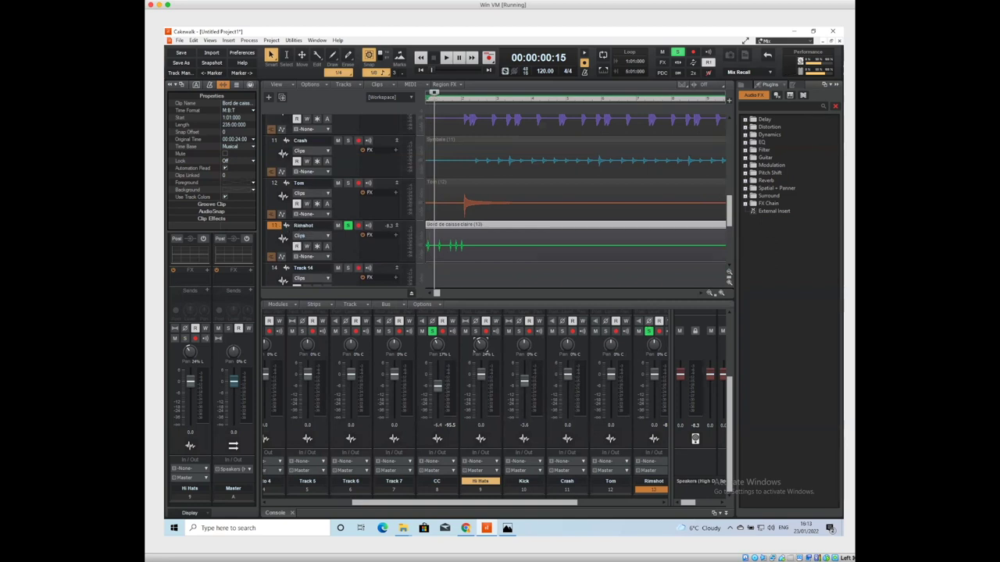
pyautogui.click(650, 315)
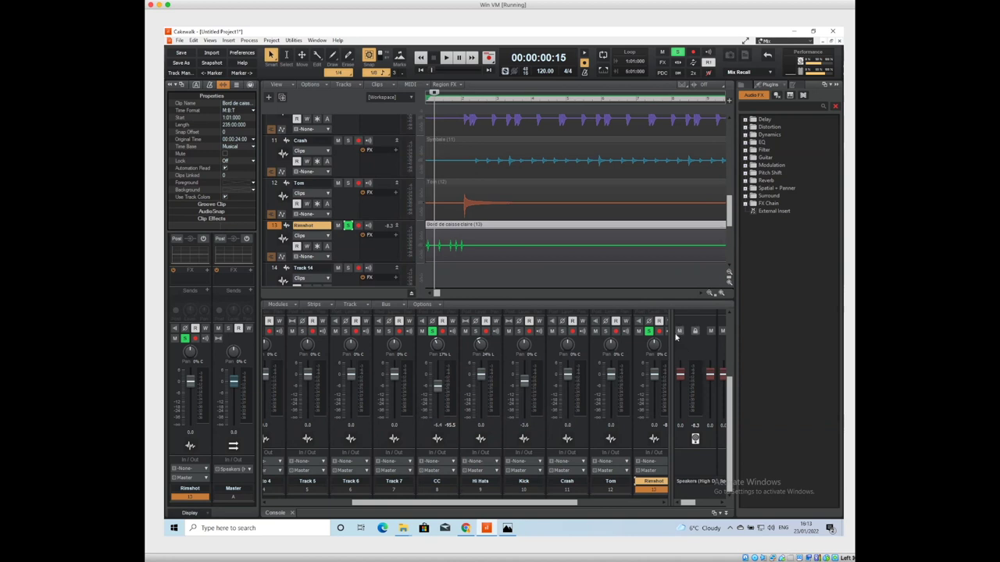
pyautogui.moveTo(670, 338); pyautogui.dragTo(694, 339)
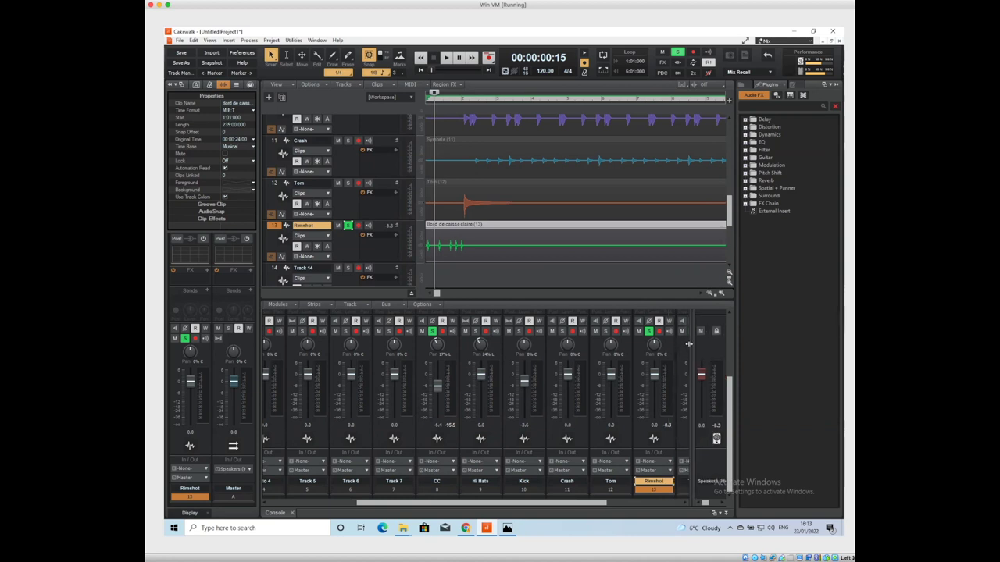
pyautogui.moveTo(690, 344); pyautogui.dragTo(693, 343)
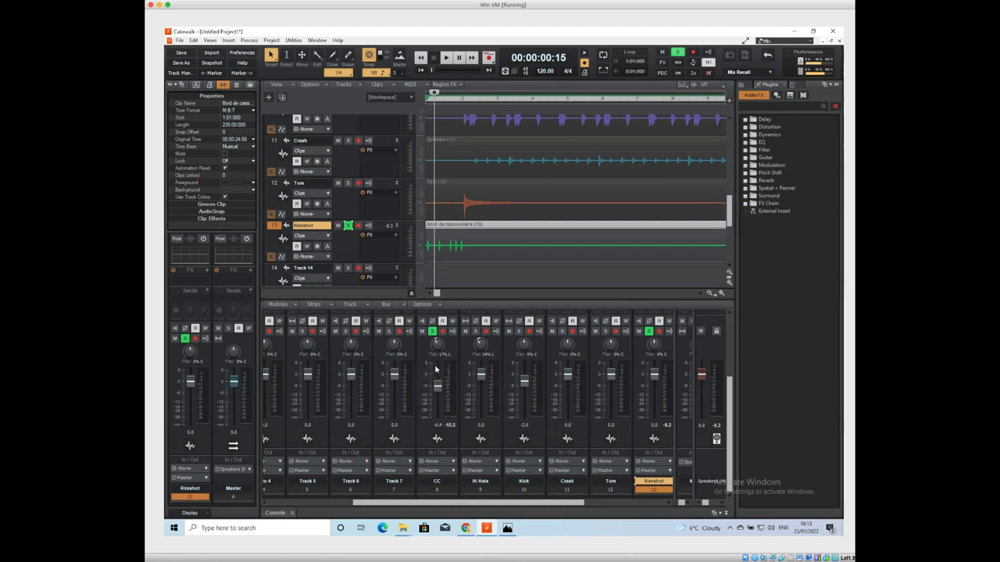
# Step: Pan the Rimshot track to 21% left
pyautogui.moveTo(653, 345); pyautogui.dragTo(653, 353)
pyautogui.moveTo(653, 345); pyautogui.dragTo(653, 343)
pyautogui.moveTo(652, 350); pyautogui.dragTo(647, 352)
# Step: Consult the kit diagram in Photos for the toms' placement, return to Cakewalk, and pan the Tom track to 23% right
pyautogui.click(507, 528)
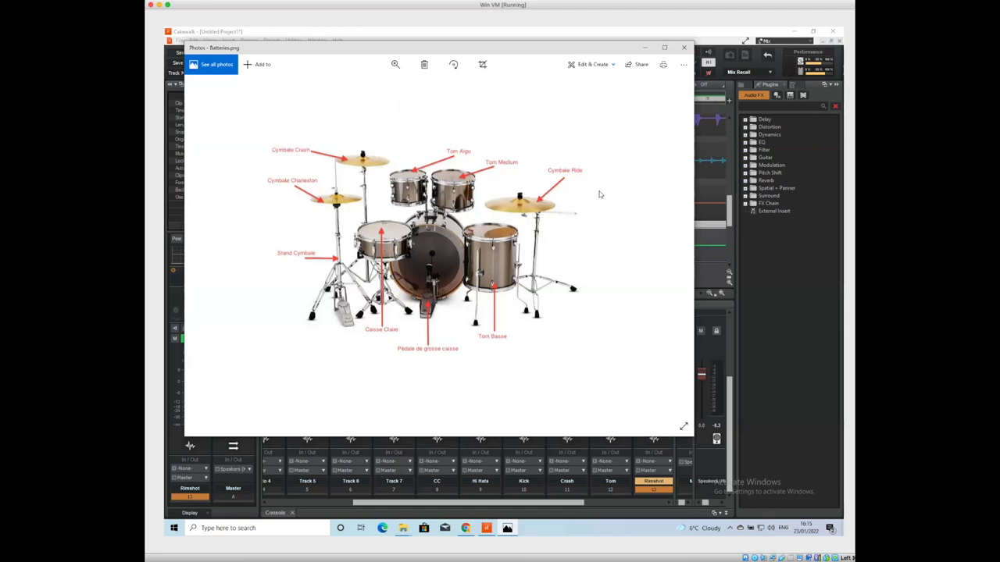
pyautogui.click(640, 47)
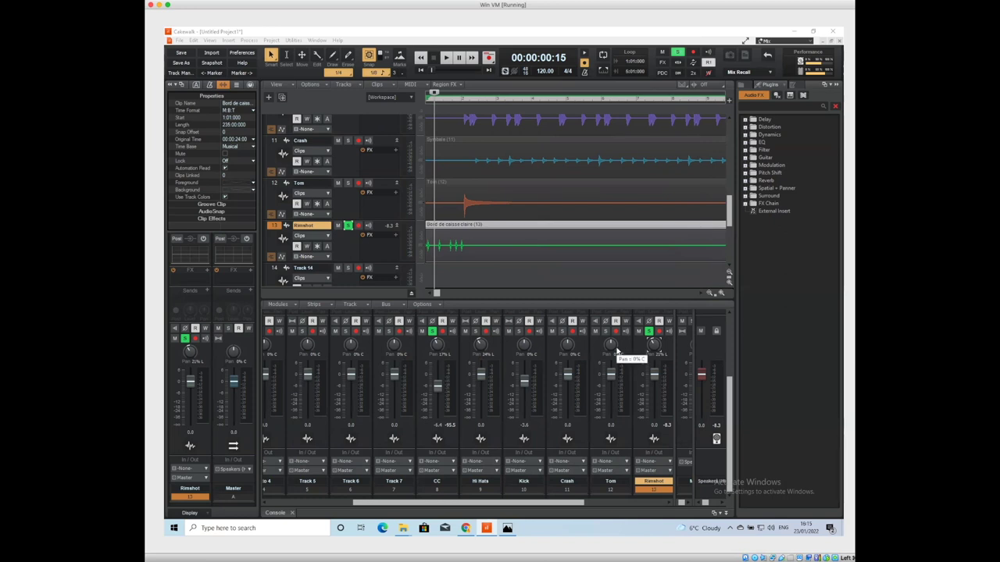
pyautogui.moveTo(610, 349); pyautogui.dragTo(609, 334)
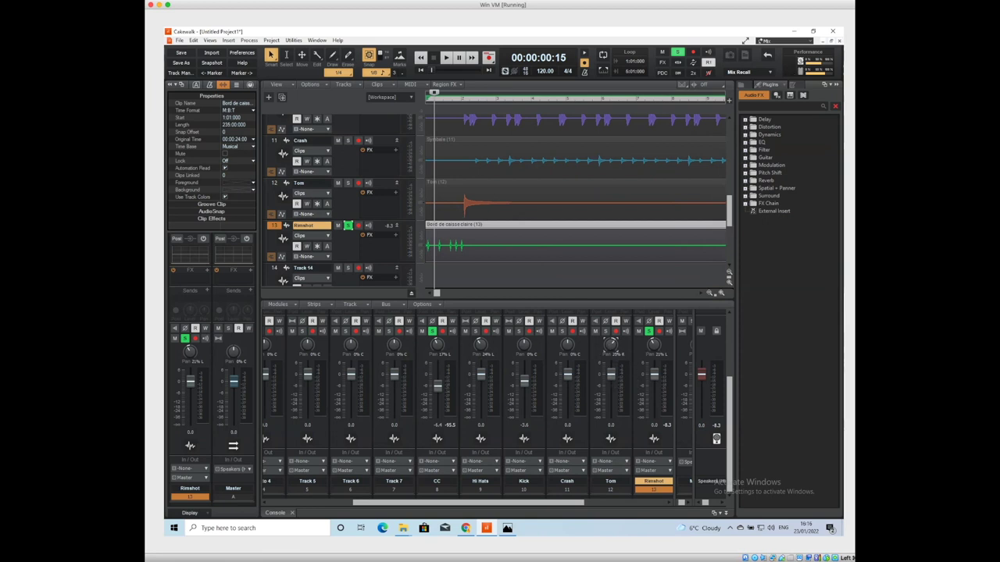
pyautogui.moveTo(609, 335)
pyautogui.mouseDown()
pyautogui.moveTo(610, 358)
pyautogui.moveTo(609, 345)
pyautogui.mouseUp()
pyautogui.scroll(-3, 613, 345)
# Step: Check the Crash cymbal's position in the kit diagram in Photos and return to Cakewalk
pyautogui.moveTo(657, 344)
pyautogui.click(508, 528)
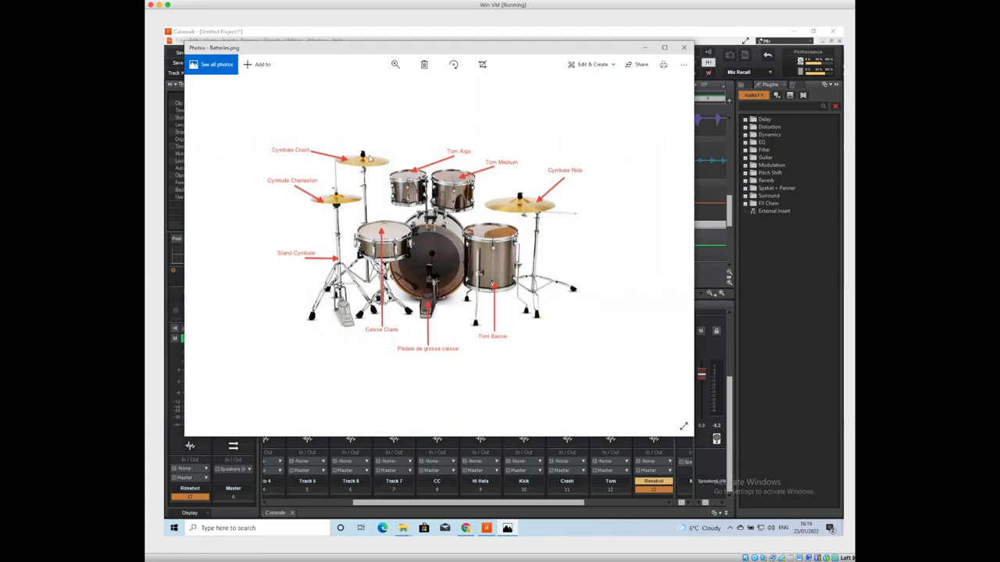
pyautogui.click(644, 48)
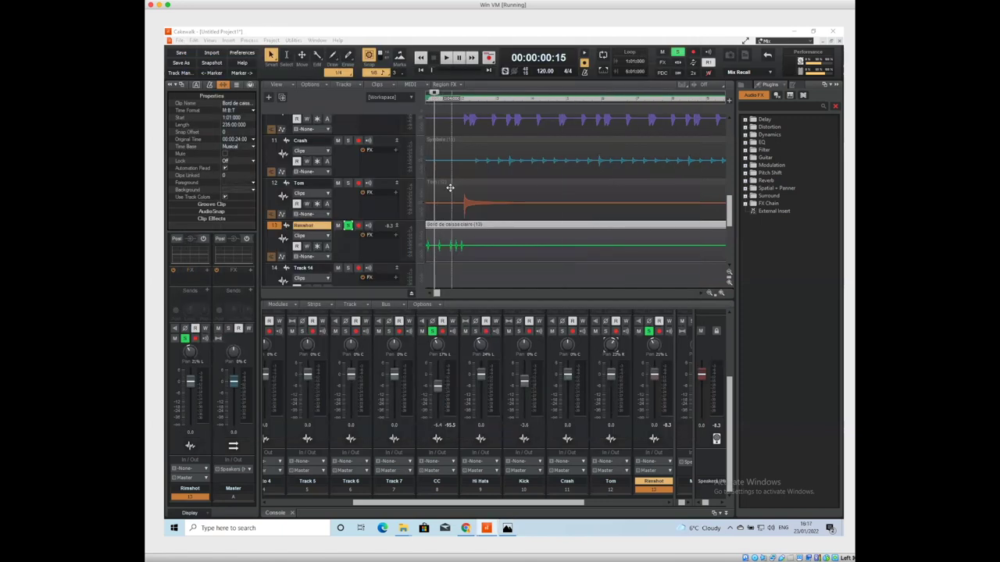
# Step: Solo the Tom track, audition its clip from 00:00:01:15, and resize the console's bus area to expose the Master strip
pyautogui.click(452, 189)
pyautogui.click(347, 184)
pyautogui.press('space')
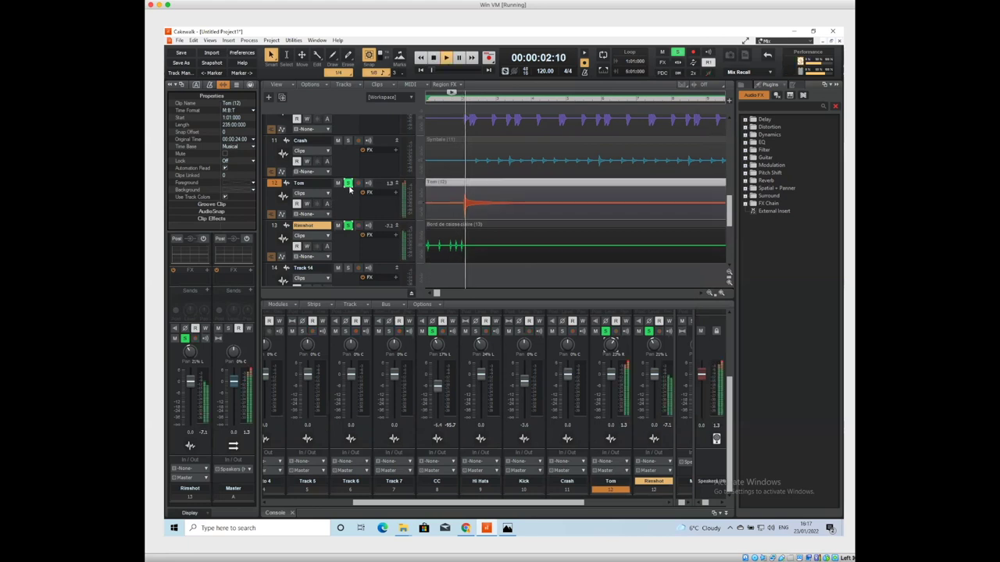
pyautogui.press('space')
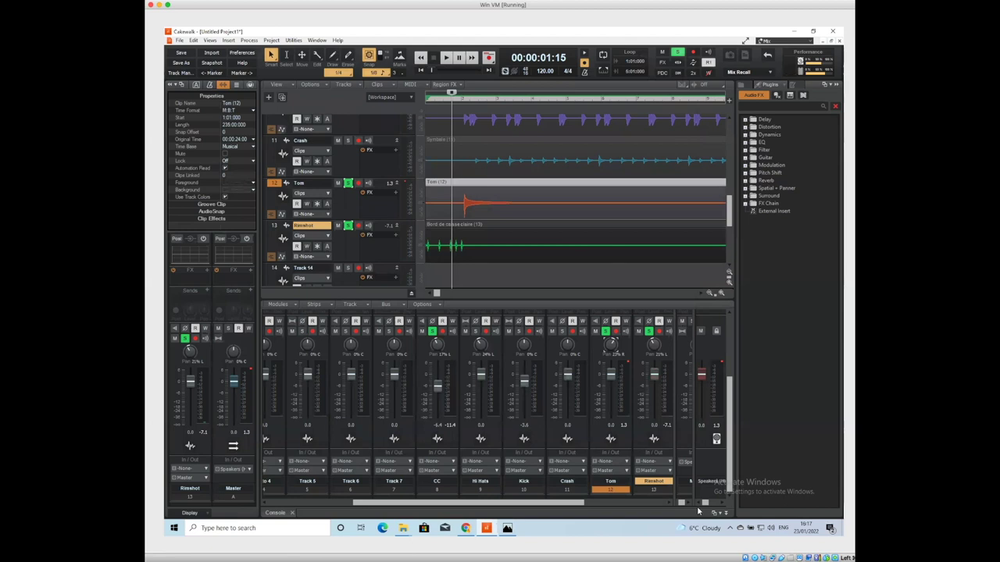
pyautogui.moveTo(691, 403); pyautogui.dragTo(672, 412)
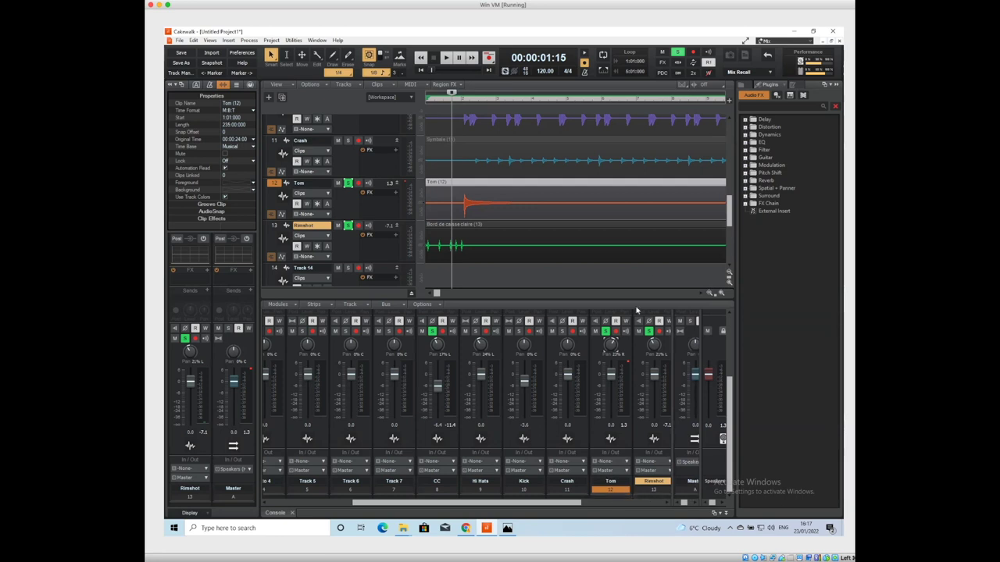
# Step: Apply the Gain effect to the Tom clip with the 6dB Cut preset, lowering both channels by 6.0 dB
pyautogui.click(711, 291)
pyautogui.click(710, 292)
pyautogui.click(710, 294)
pyautogui.click(710, 293)
pyautogui.click(710, 294)
pyautogui.click(710, 294)
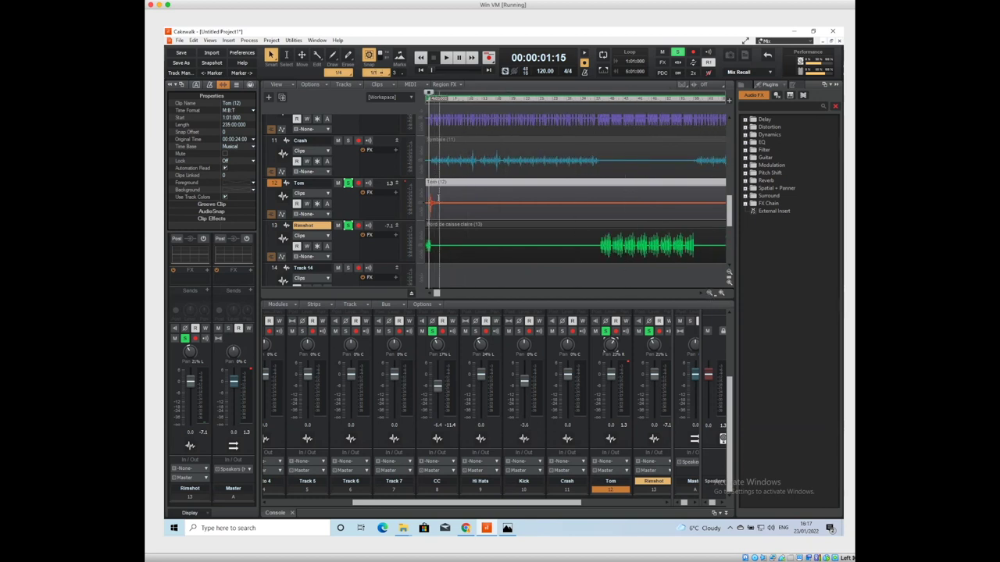
pyautogui.click(435, 202)
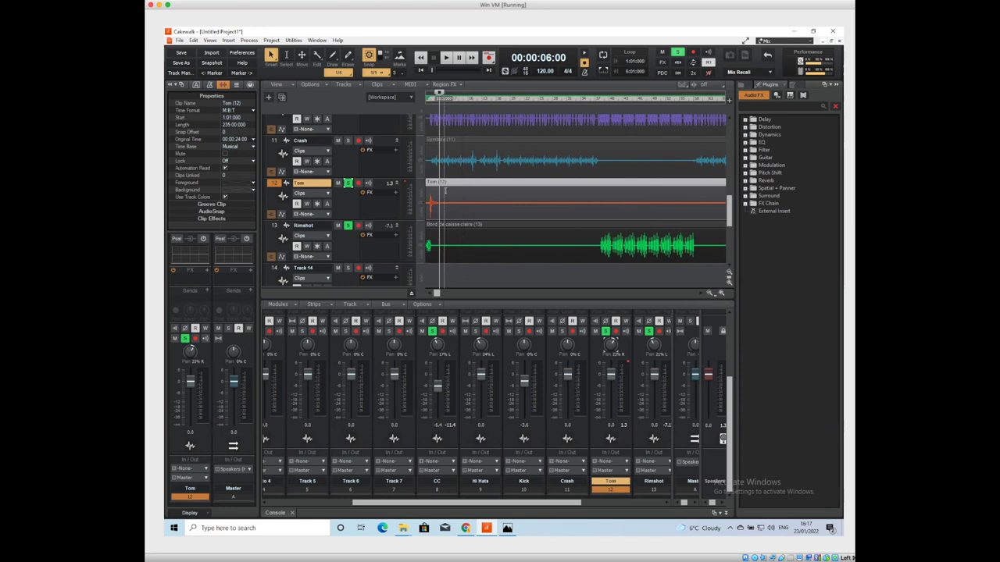
pyautogui.click(468, 206)
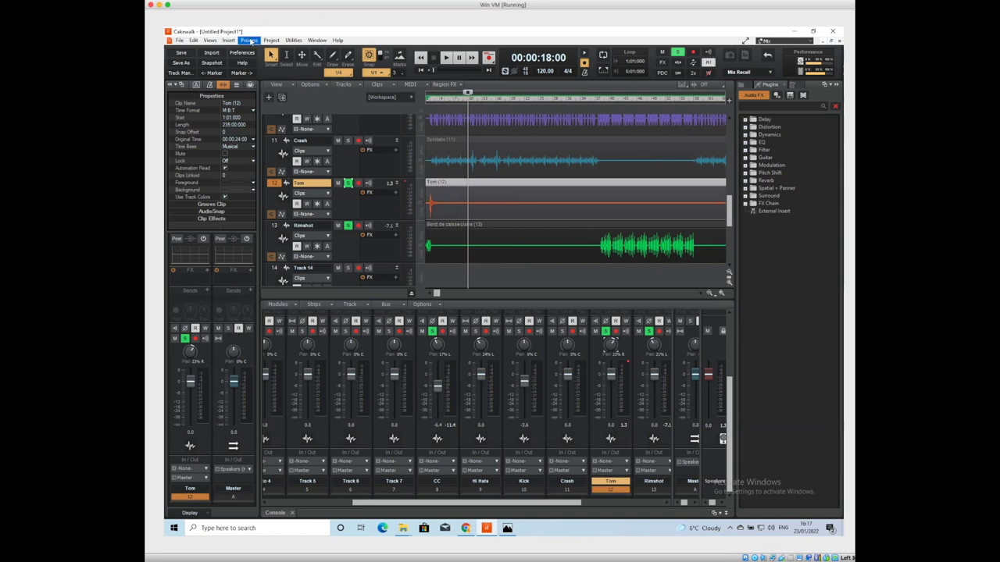
pyautogui.click(251, 42)
pyautogui.moveTo(249, 39)
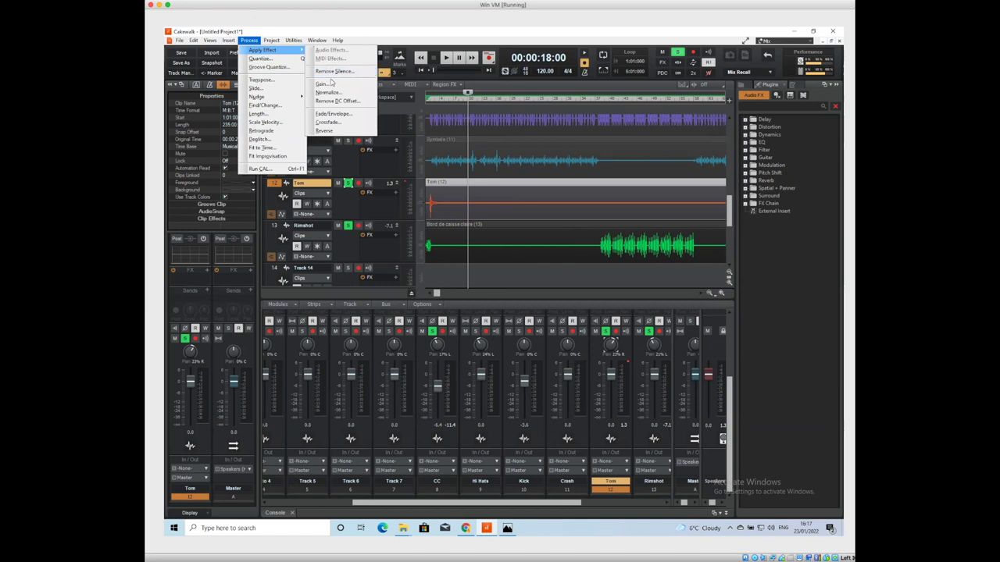
pyautogui.click(331, 85)
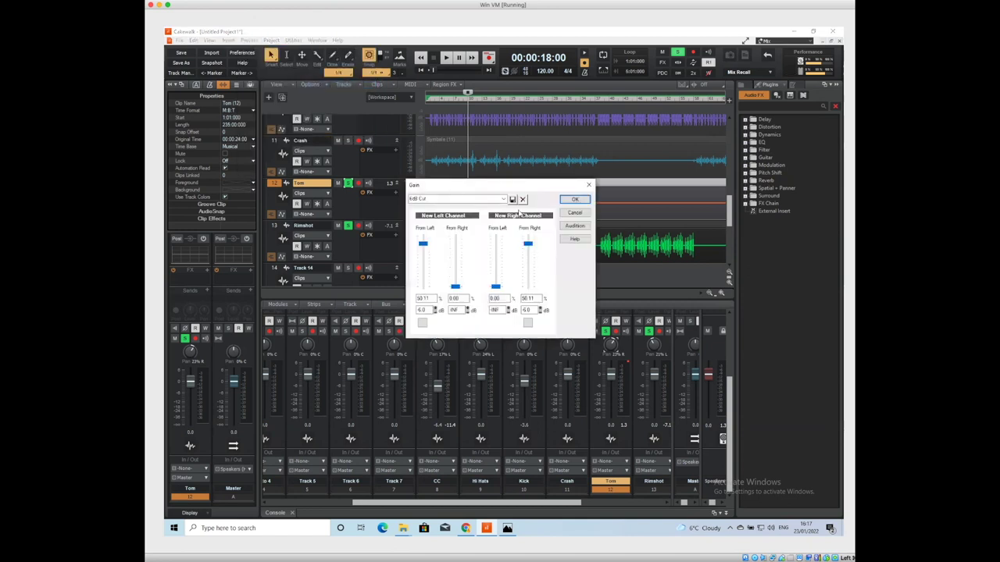
pyautogui.click(565, 201)
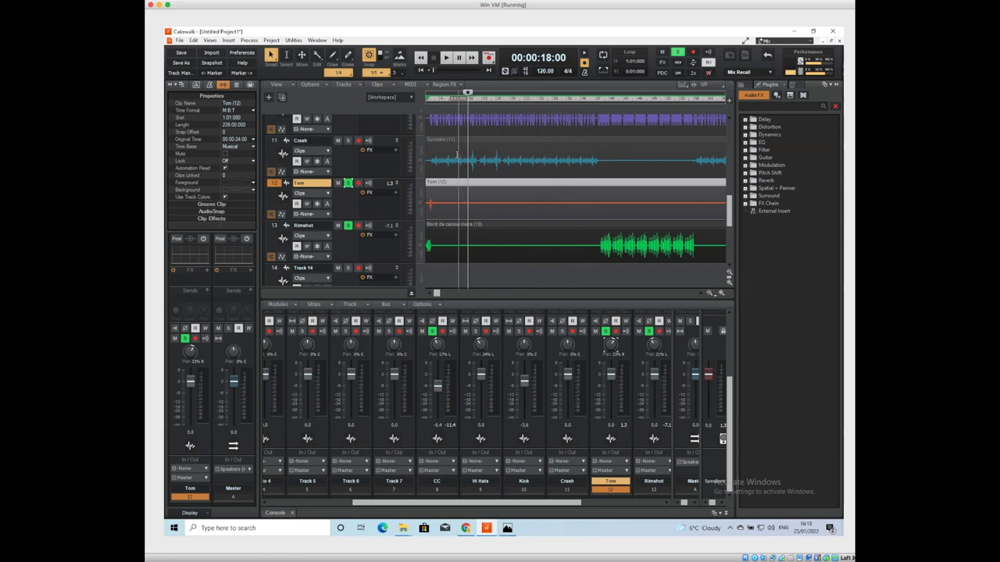
# Step: Solo the Crash track, unsolo Tom and Rimshot, and play the Crash clip with CC from 00:00:14:00
pyautogui.click(459, 160)
pyautogui.click(348, 139)
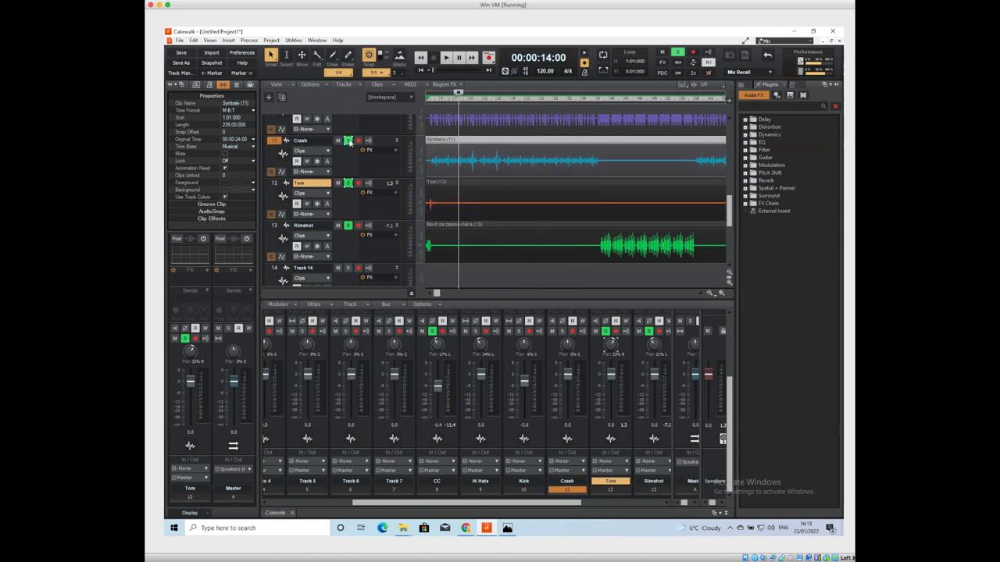
pyautogui.click(347, 183)
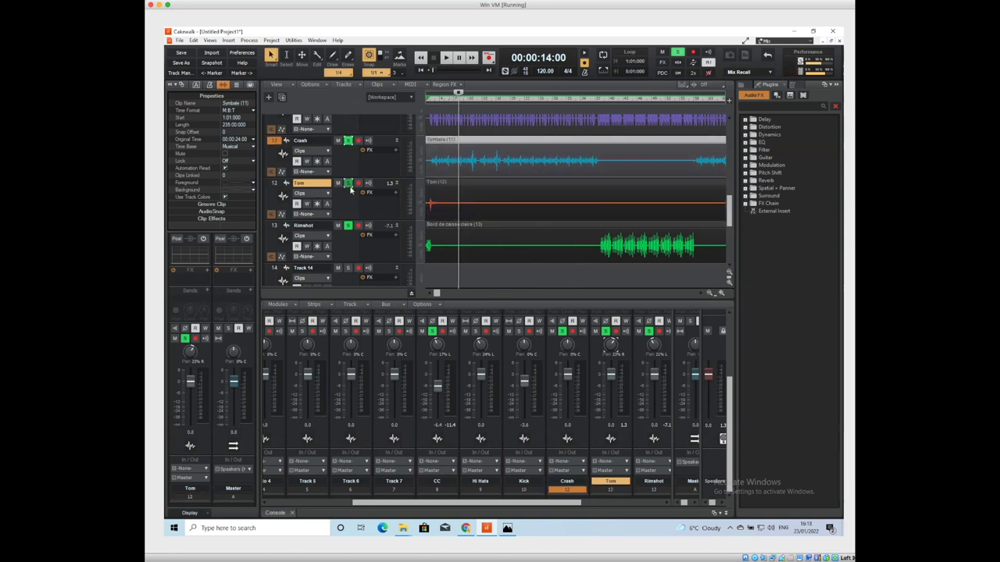
pyautogui.click(347, 225)
pyautogui.press('space')
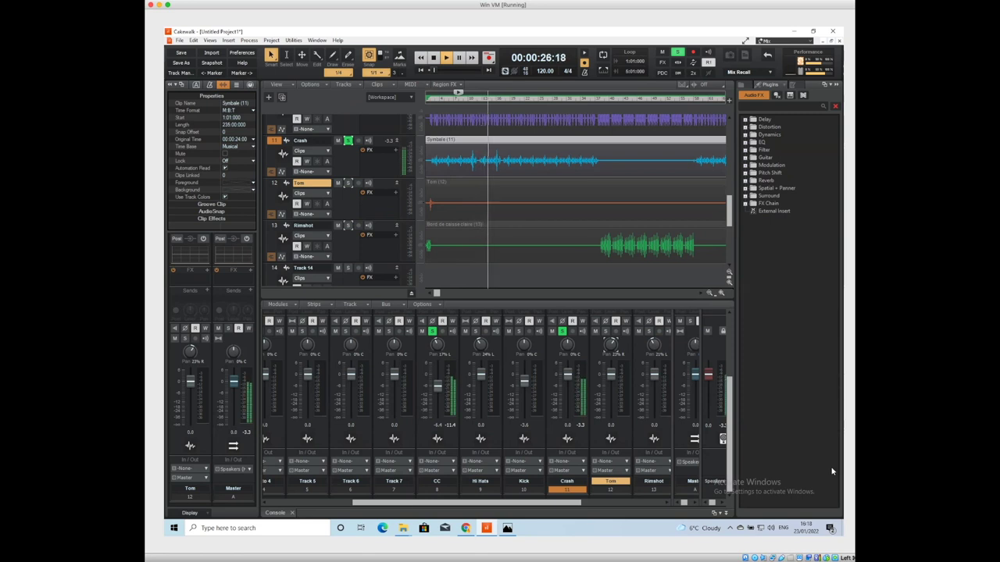
pyautogui.press('space')
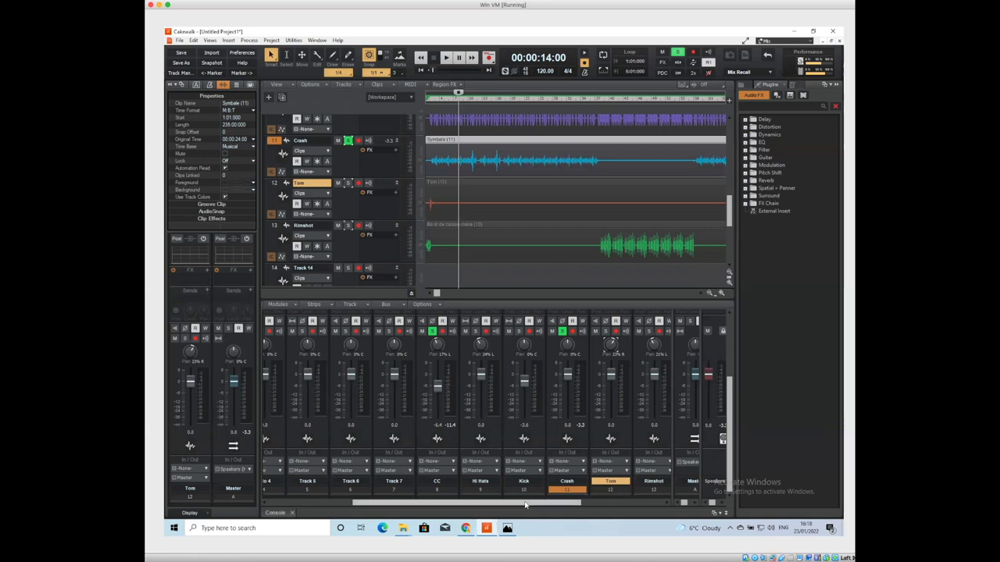
# Step: Play the soloed CC and Crash tracks from 00:00:02:00 and display more of the song's timeline
pyautogui.moveTo(525, 505); pyautogui.dragTo(488, 508)
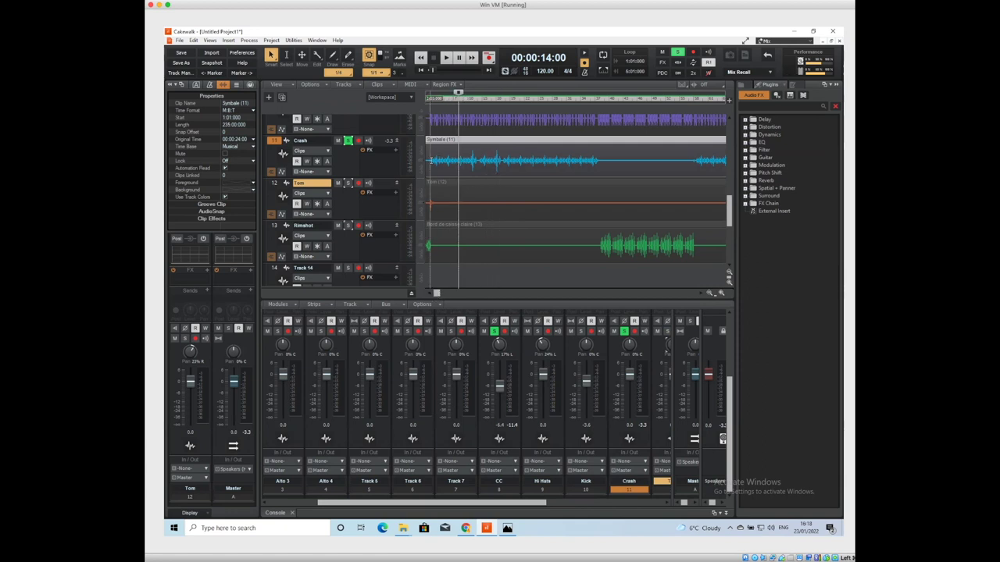
pyautogui.press('w')
pyautogui.press('space')
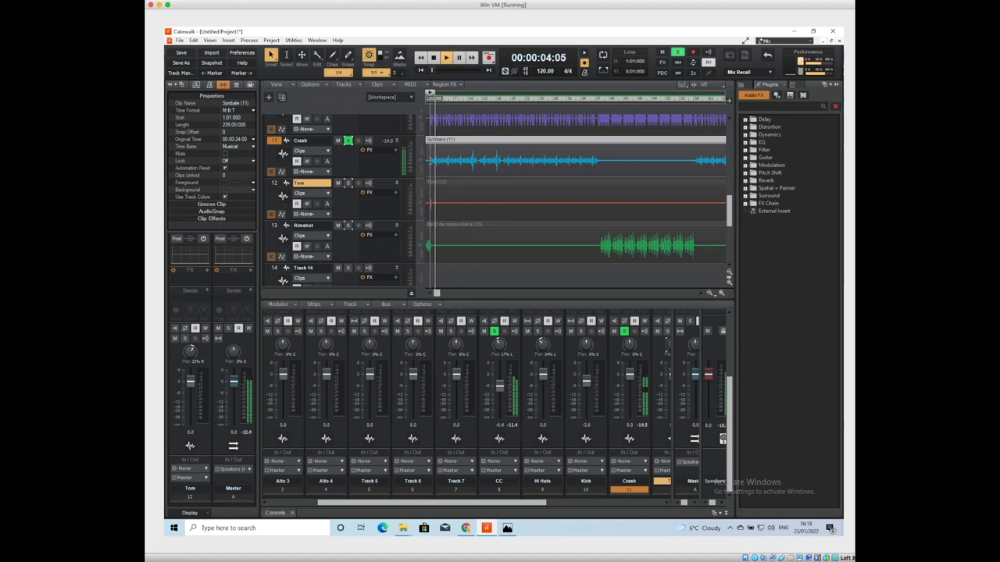
pyautogui.press('space')
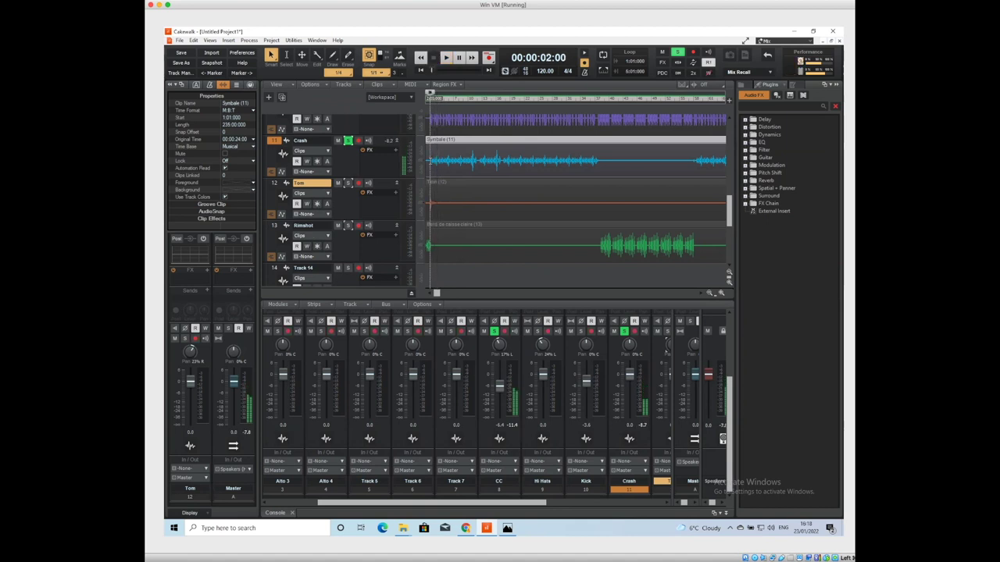
pyautogui.click(709, 293)
pyautogui.click(710, 293)
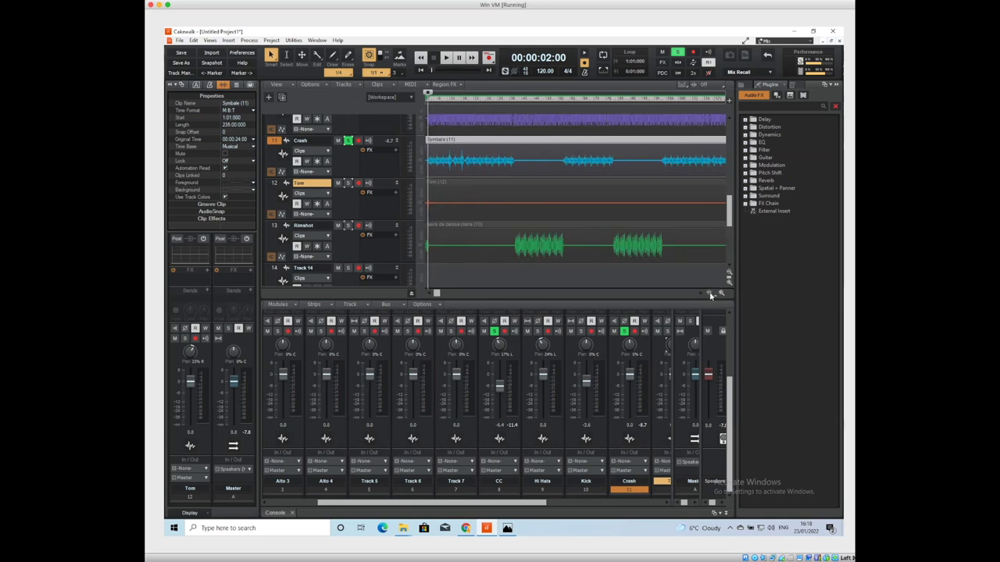
# Step: Show more of the song's timeline, move the playhead to 00:00:56:00 and select the Crash track
pyautogui.click(709, 294)
pyautogui.click(710, 293)
pyautogui.click(709, 294)
pyautogui.moveTo(699, 98); pyautogui.dragTo(452, 97)
pyautogui.click(300, 141)
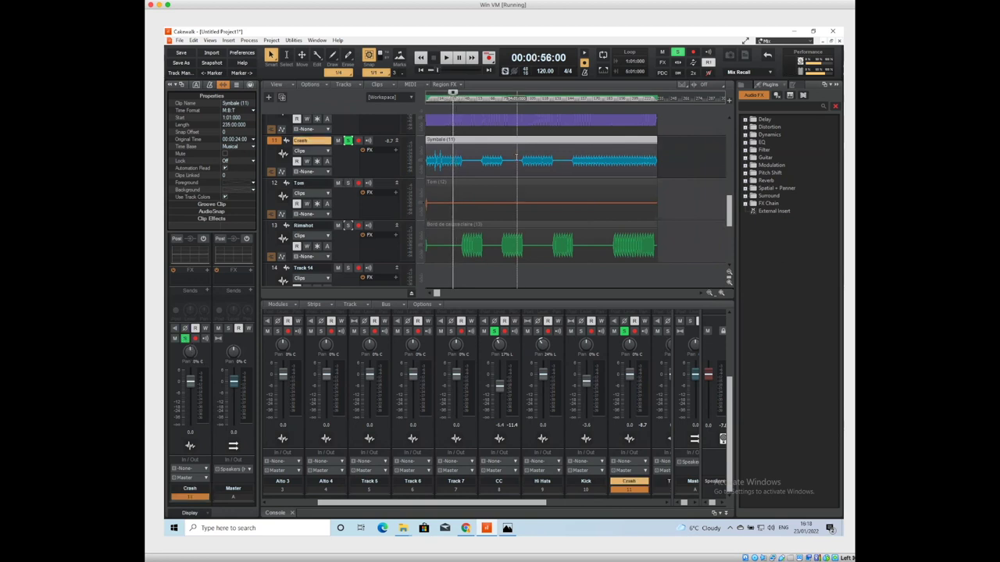
# Step: Apply the Gain effect to the Crash track's clip with the 6dB Cut preset, lowering both channels by 6.0 dB
pyautogui.click(566, 192)
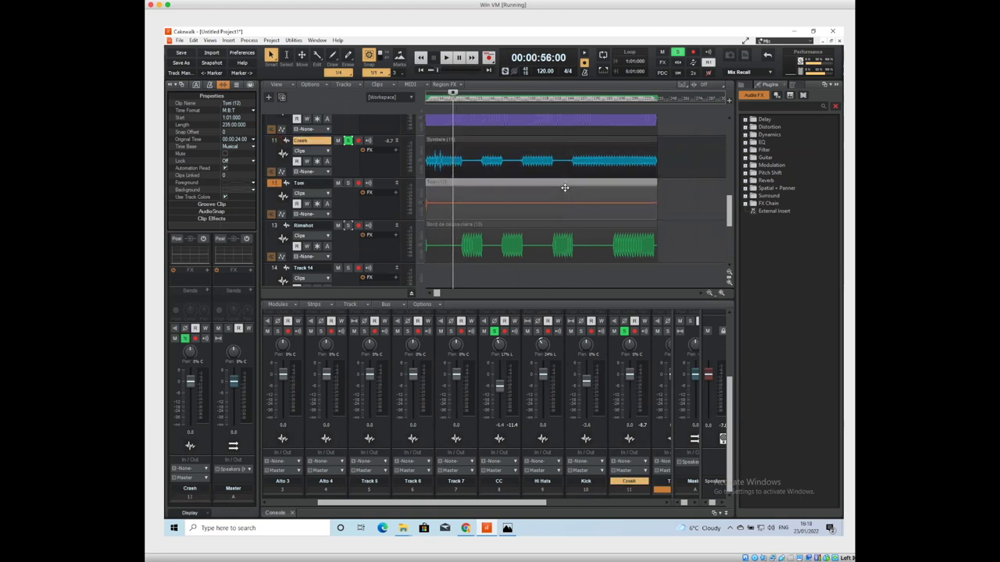
pyautogui.click(557, 145)
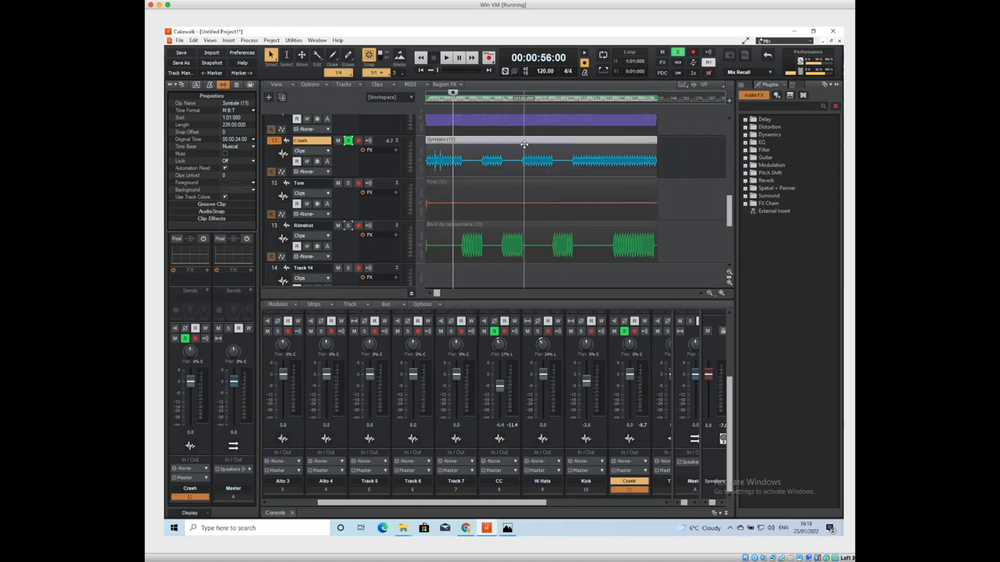
pyautogui.click(259, 42)
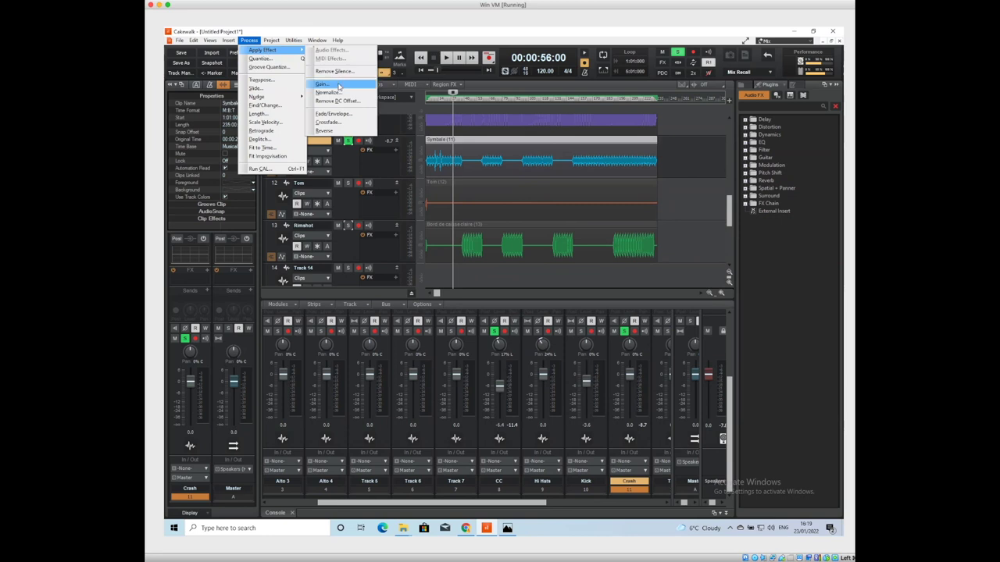
pyautogui.click(338, 87)
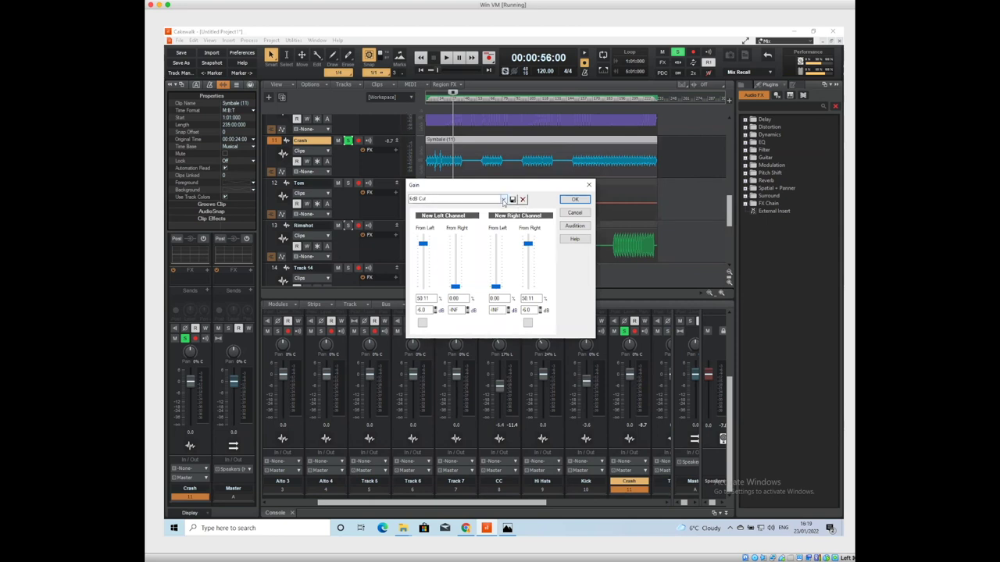
pyautogui.click(562, 199)
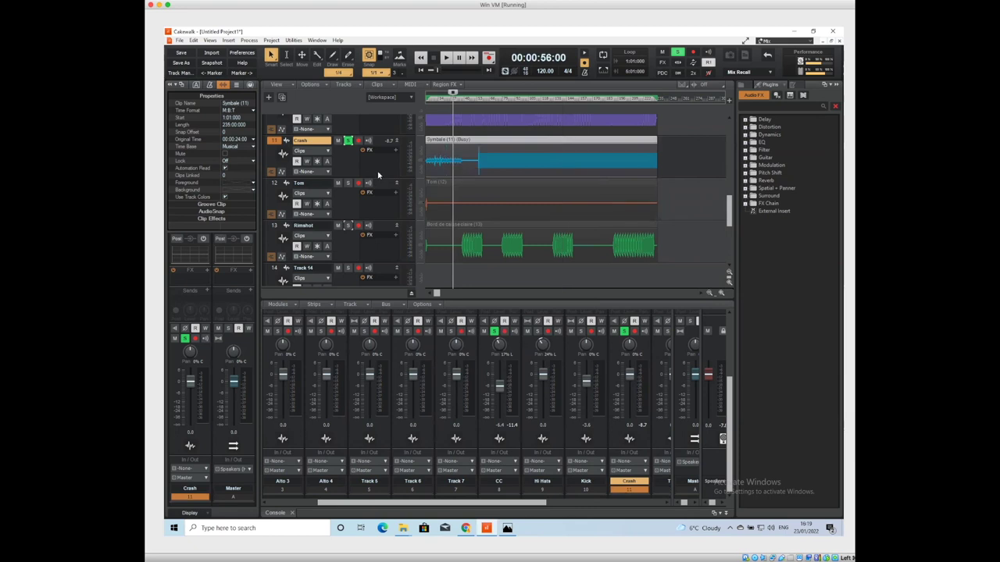
# Step: Lower the Crash track's volume to -7.1 dB, playing it with CC from 00:00:56:00 before and after the change
pyautogui.press('space')
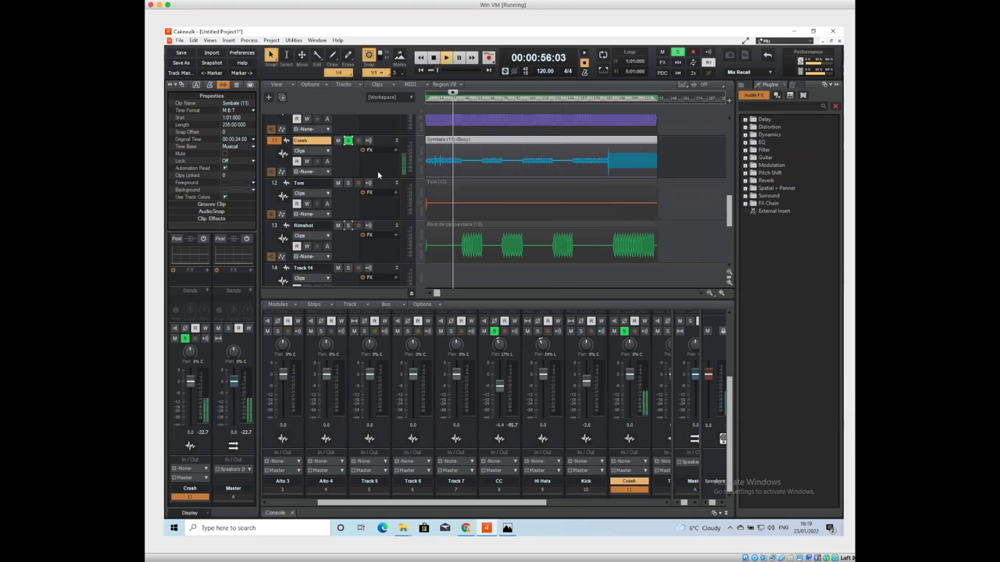
pyautogui.press('space')
pyautogui.click(466, 154)
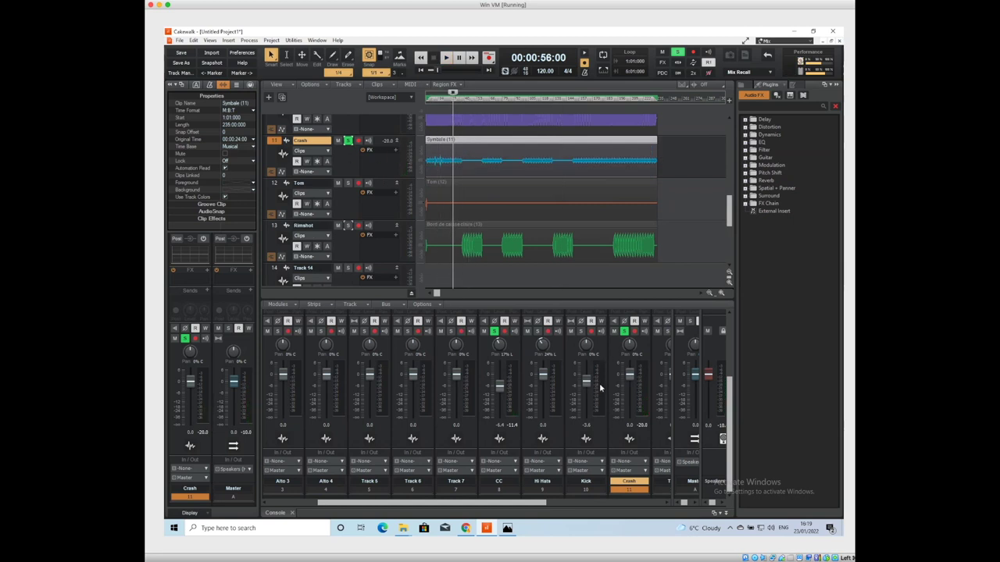
pyautogui.moveTo(626, 380); pyautogui.dragTo(625, 461)
pyautogui.moveTo(629, 375); pyautogui.dragTo(627, 380)
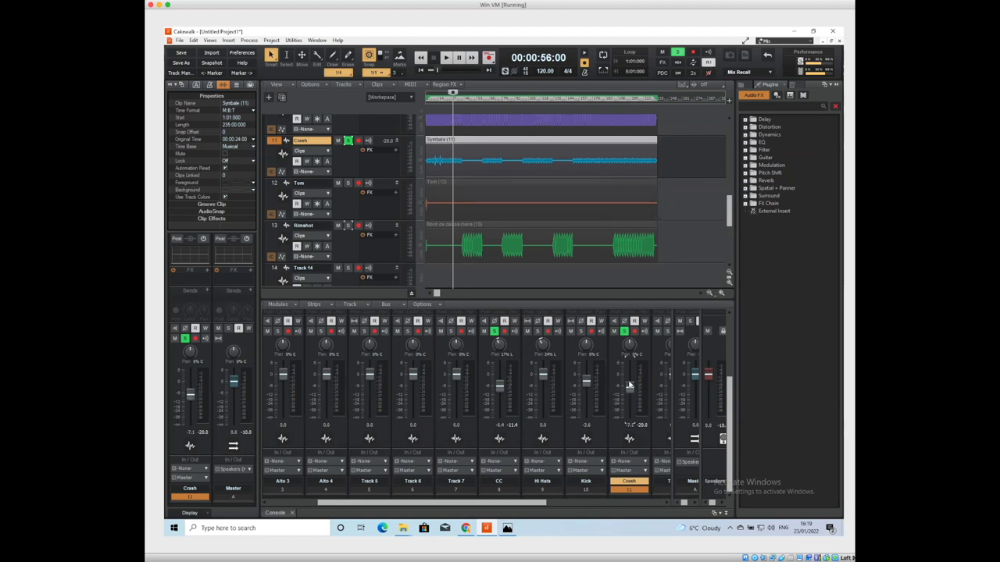
pyautogui.press('space')
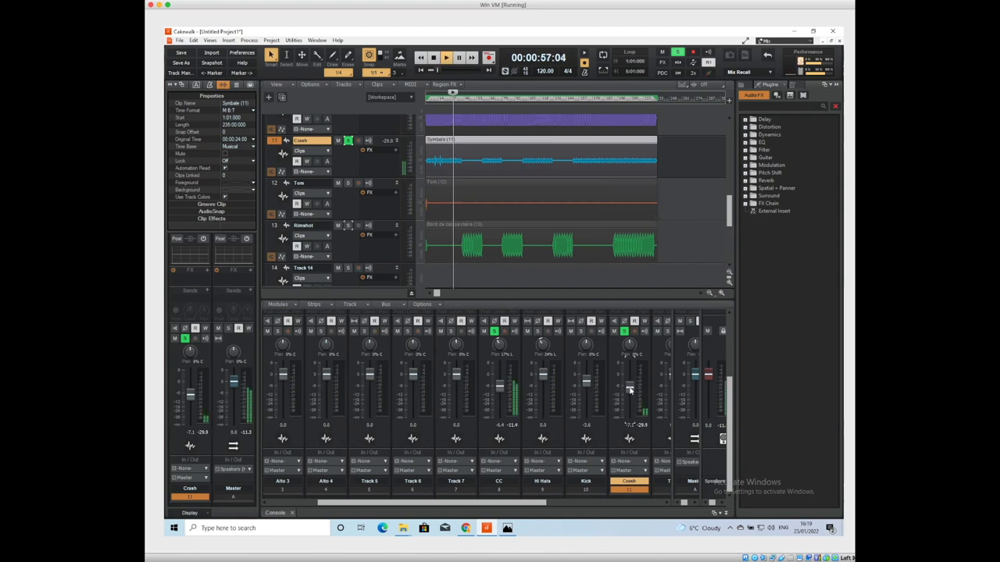
pyautogui.press('space')
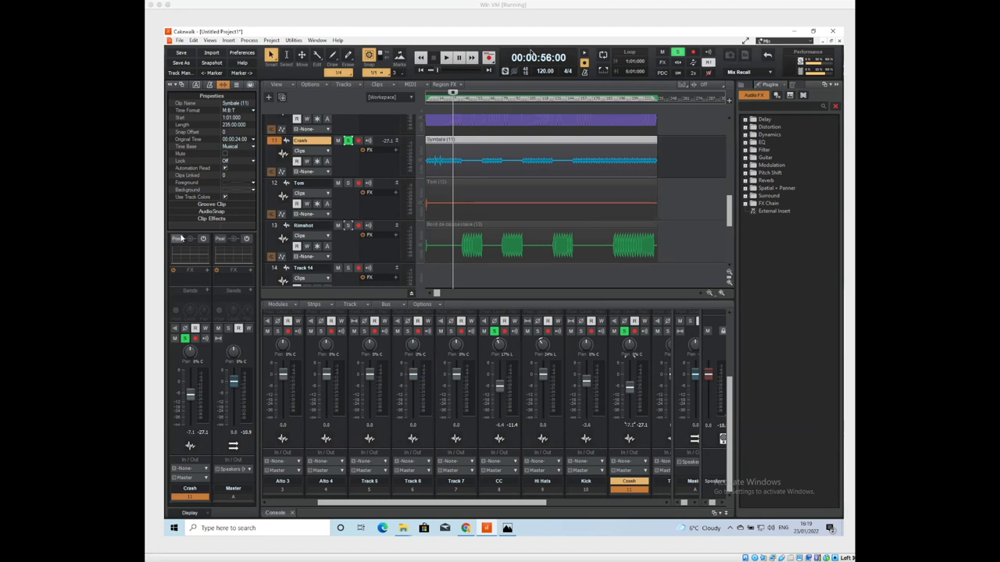
# Step: Check the cymbal positions in the Photos drum kit diagram, and rename the Crash track to Ride in Cakewalk
pyautogui.click(512, 11)
pyautogui.click(508, 534)
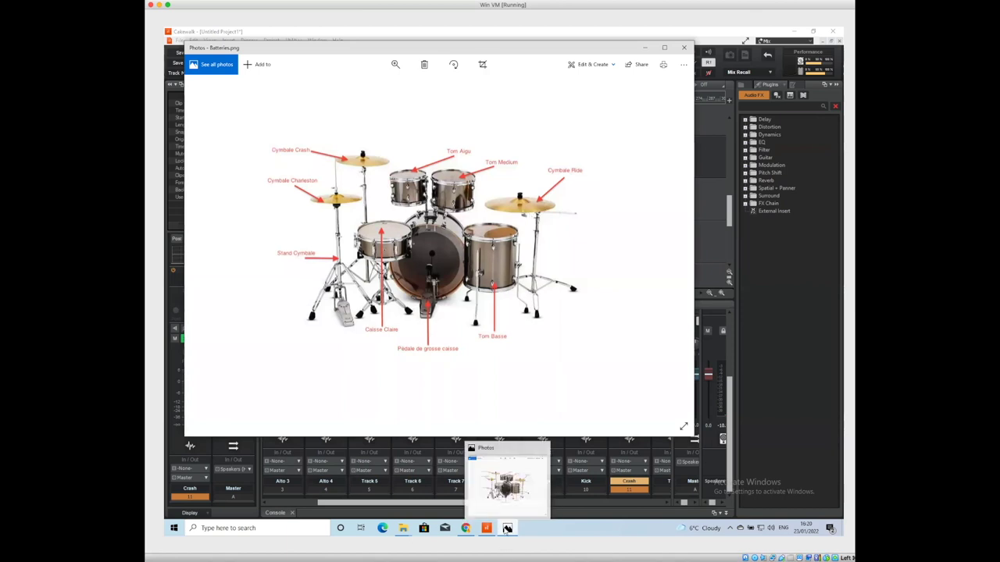
pyautogui.click(508, 528)
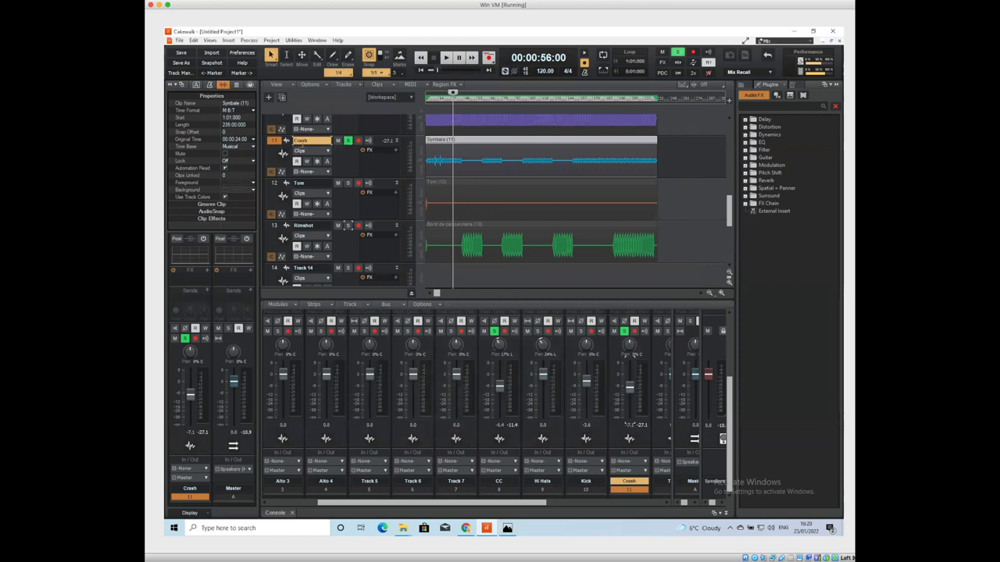
pyautogui.doubleClick(301, 140)
pyautogui.press('BackSpace')
pyautogui.write('Ride')
pyautogui.press('Return')
# Step: Pan the Ride track 30% right and play it with CC from 00:00:56:00
pyautogui.moveTo(625, 349)
pyautogui.moveTo(625, 350); pyautogui.dragTo(626, 325)
pyautogui.moveTo(625, 325); pyautogui.dragTo(626, 363)
pyautogui.moveTo(654, 256); pyautogui.dragTo(652, 254)
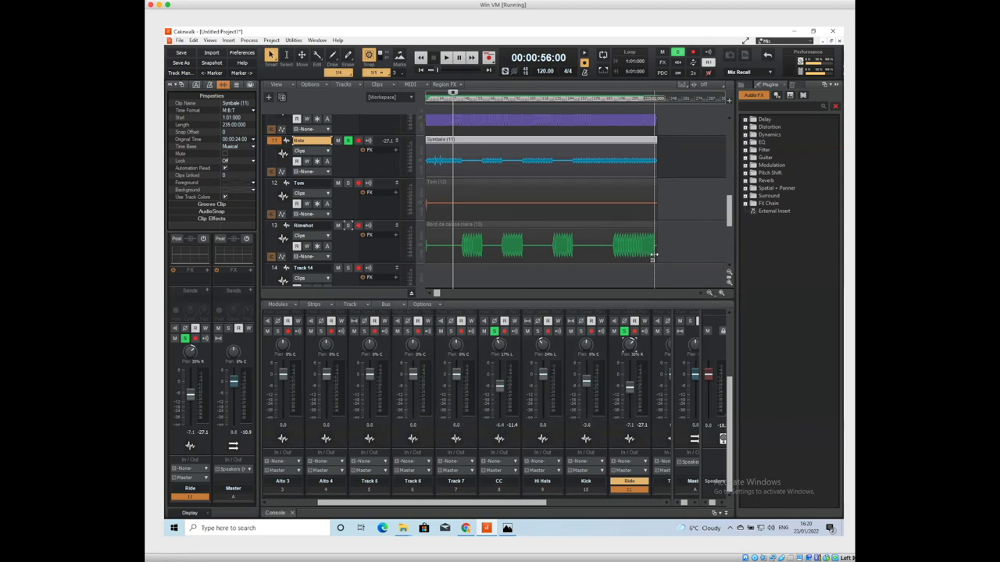
pyautogui.press('space')
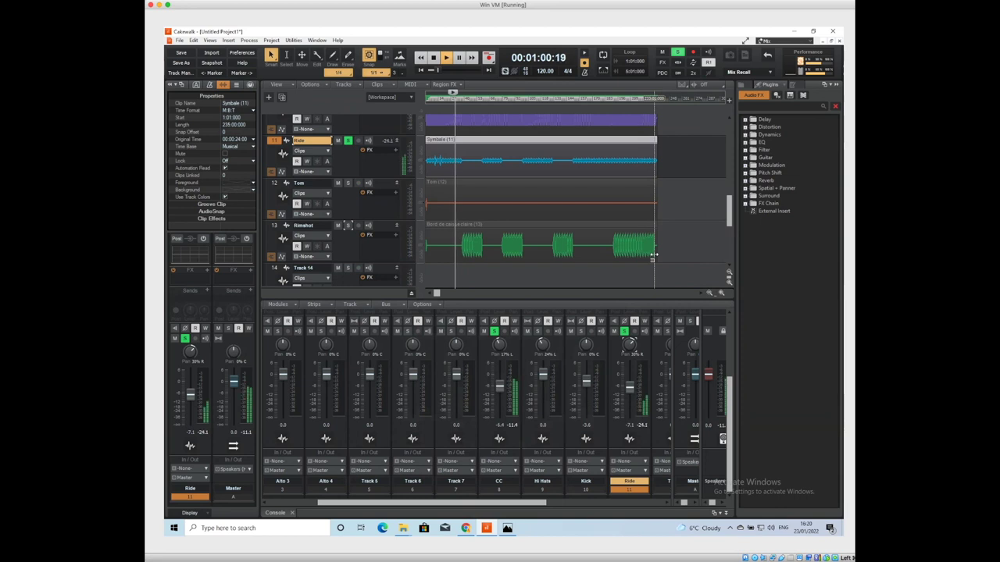
pyautogui.press('space')
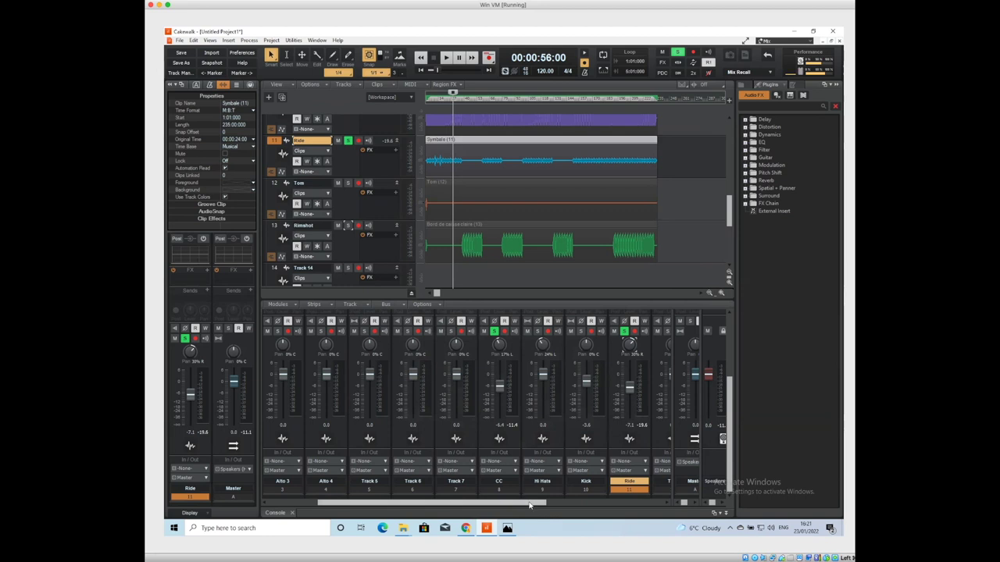
# Step: Apply the Gain effect to the Rimshot clip with the 6dB Cut preset, lowering both channels by 6.0 dB
pyautogui.moveTo(529, 504); pyautogui.dragTo(566, 506)
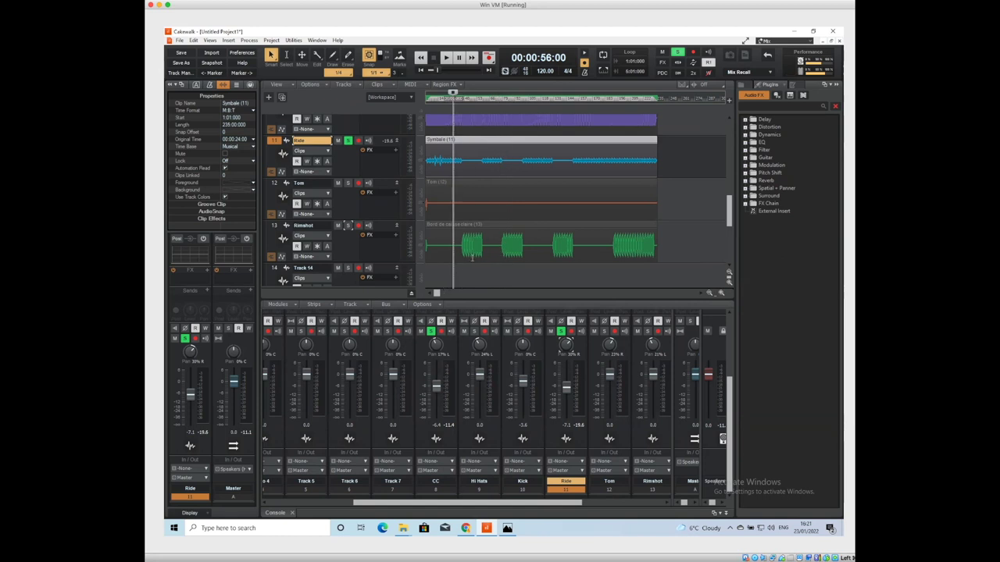
pyautogui.click(721, 295)
pyautogui.click(721, 295)
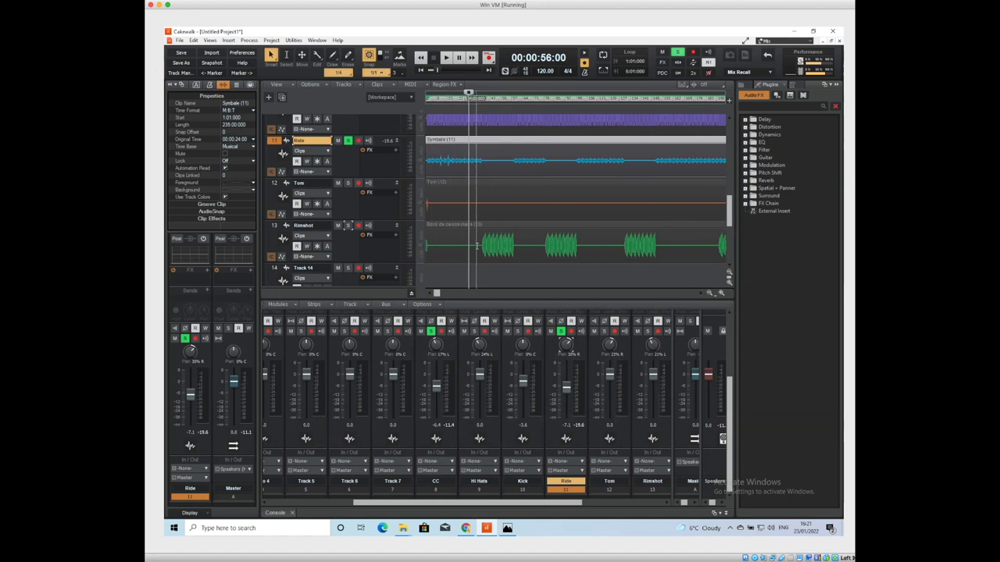
pyautogui.moveTo(478, 245)
pyautogui.mouseDown()
pyautogui.moveTo(738, 259)
pyautogui.moveTo(688, 257)
pyautogui.moveTo(704, 260)
pyautogui.mouseUp()
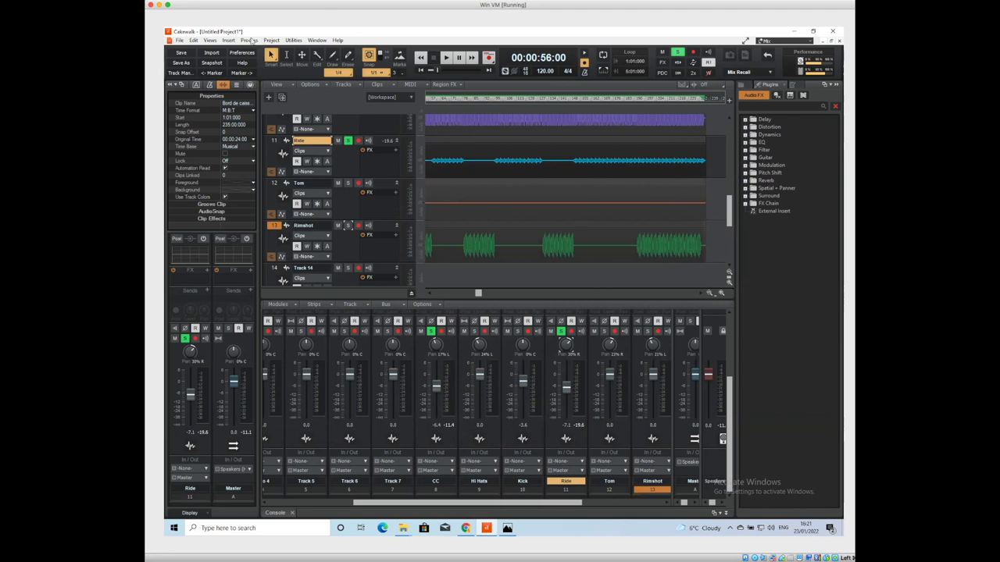
pyautogui.click(249, 40)
pyautogui.moveTo(266, 50)
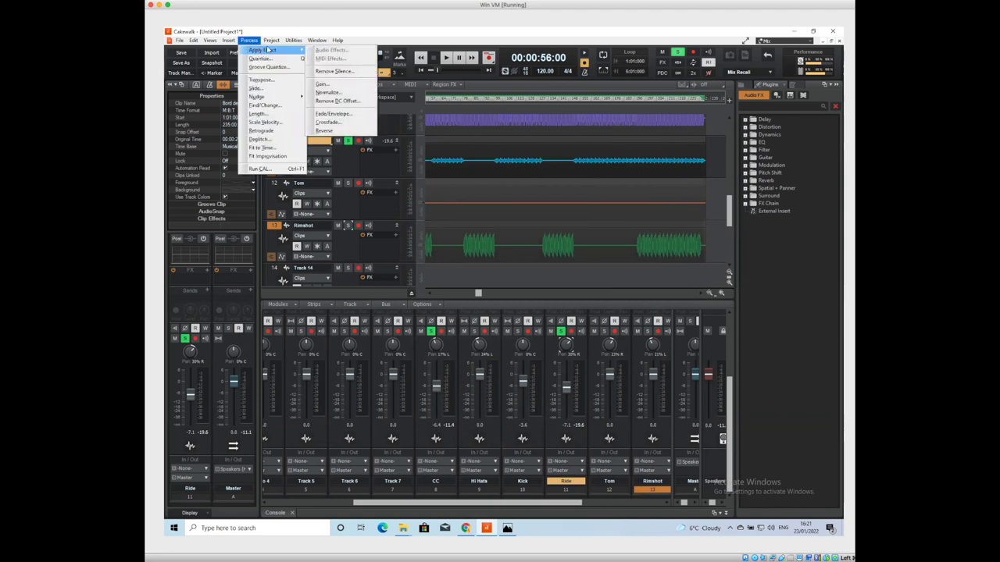
pyautogui.click(343, 84)
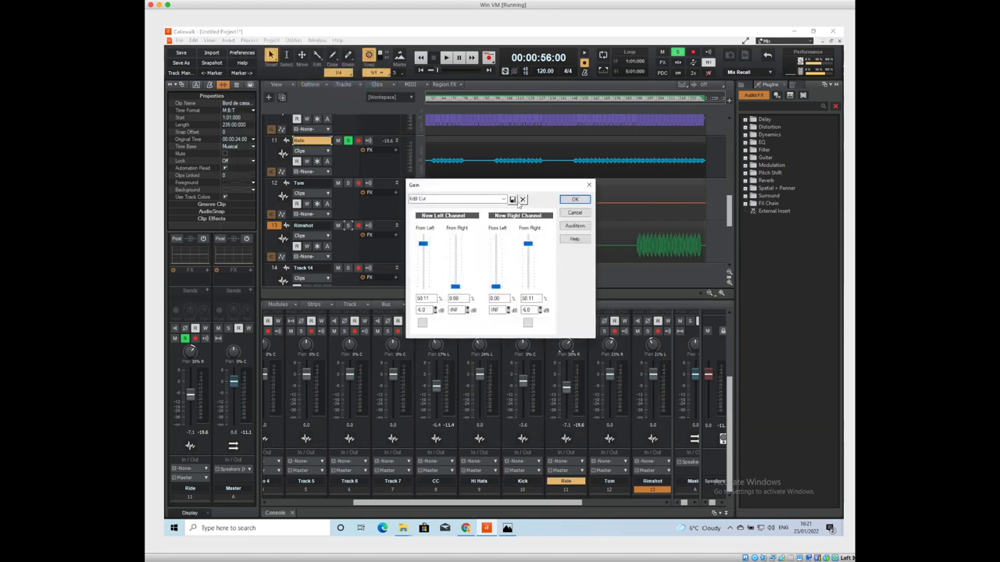
pyautogui.click(573, 199)
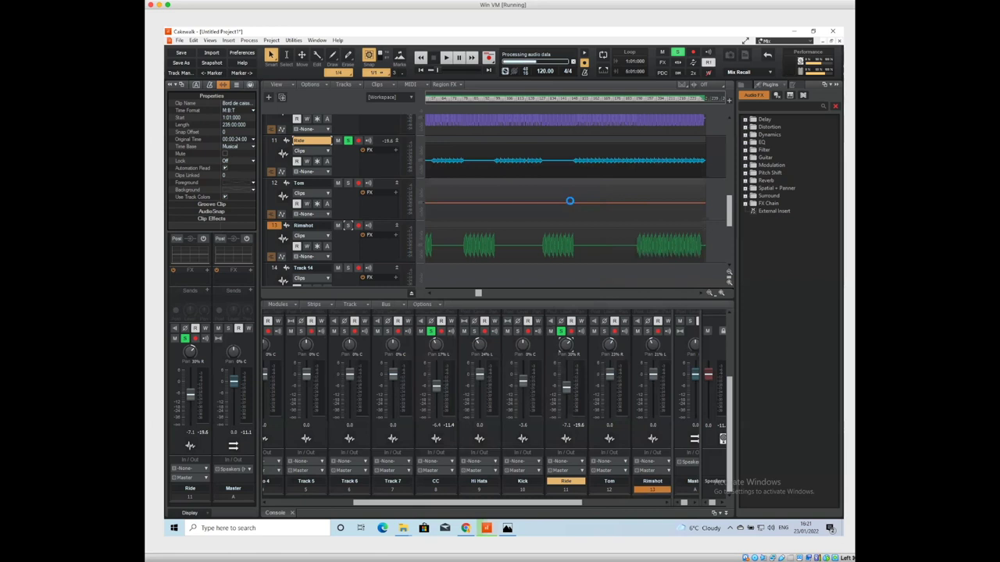
# Step: Solo the Rimshot track alongside CC and Ride, and audition its clip from 00:02:36:00
pyautogui.click(464, 243)
pyautogui.press('space')
pyautogui.press('space')
pyautogui.click(347, 225)
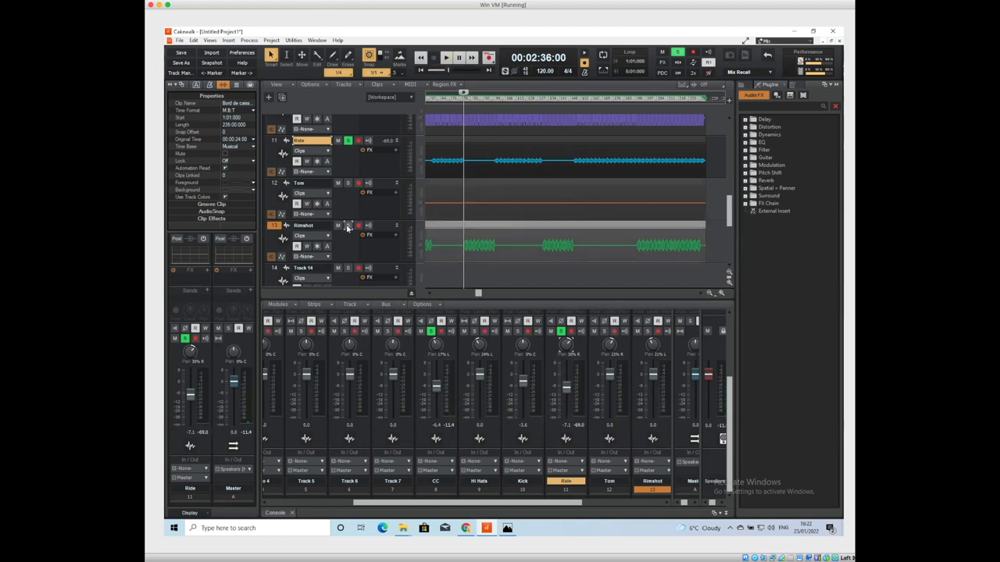
pyautogui.press('space')
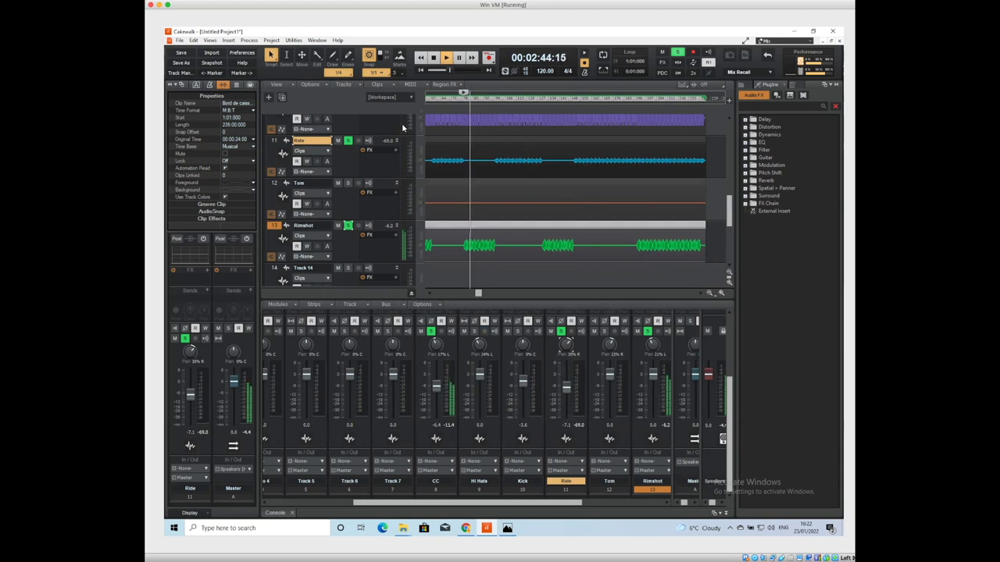
pyautogui.press('space')
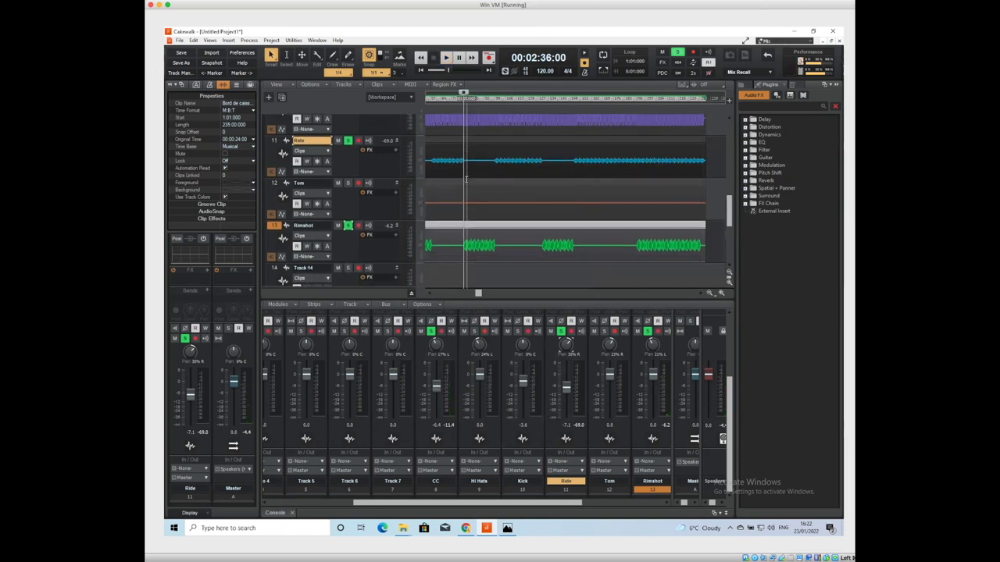
# Step: Solo the Hi Hats, Kick and Tom tracks in addition to CC, Ride and Rimshot, and play the drum mix
pyautogui.scroll(-2, 466, 179)
pyautogui.scroll(3, 466, 180)
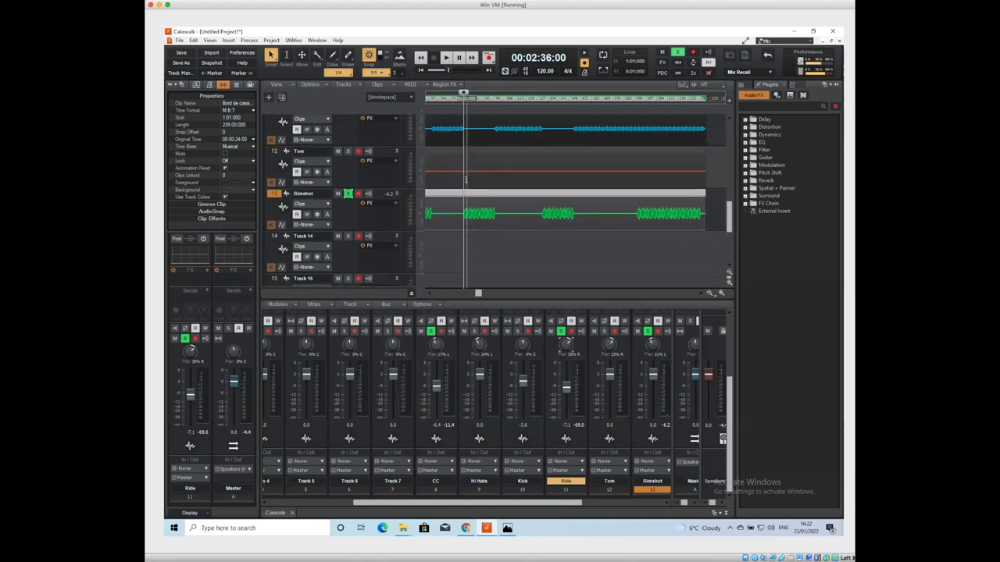
pyautogui.scroll(1, 465, 179)
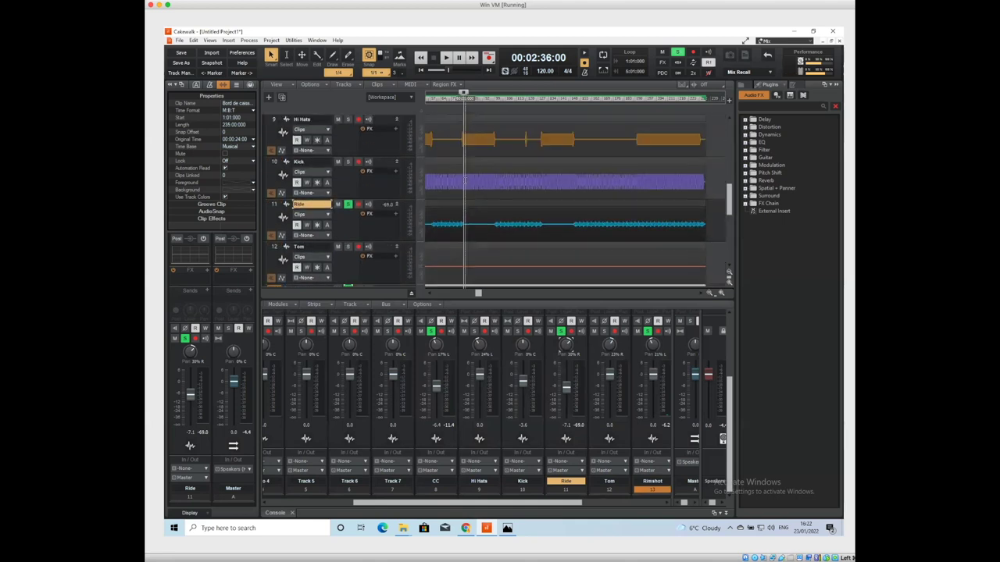
pyautogui.scroll(1, 465, 180)
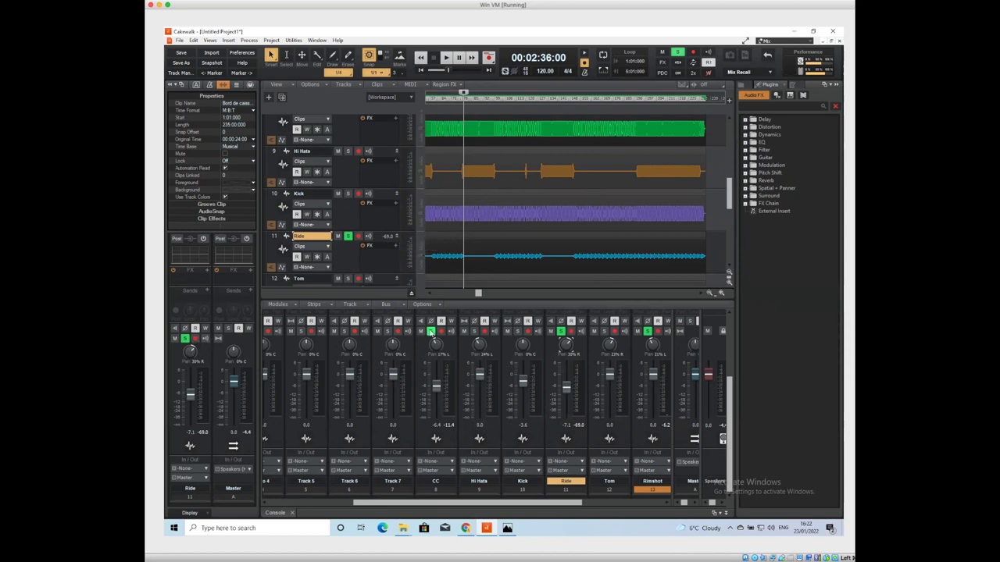
pyautogui.click(474, 332)
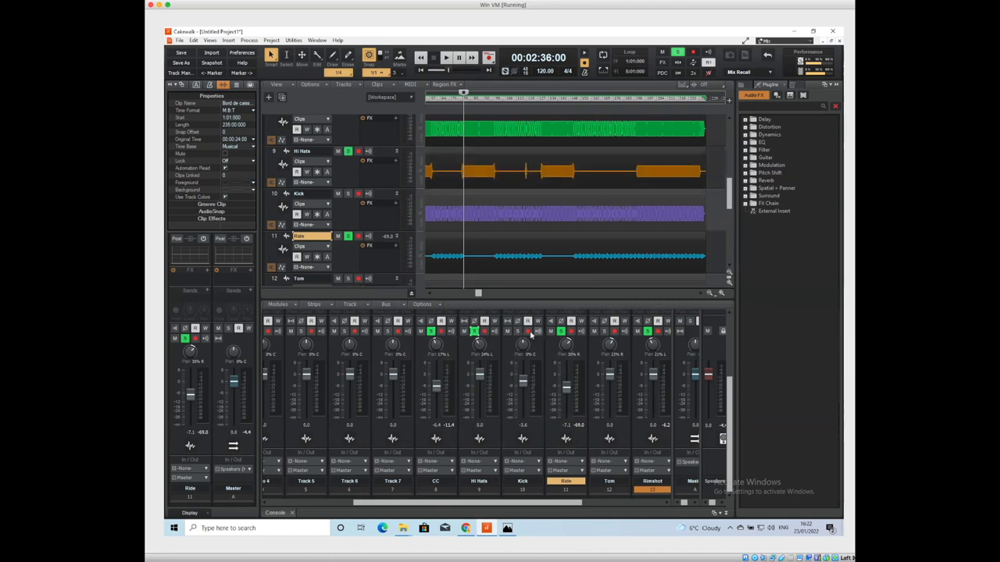
pyautogui.click(517, 332)
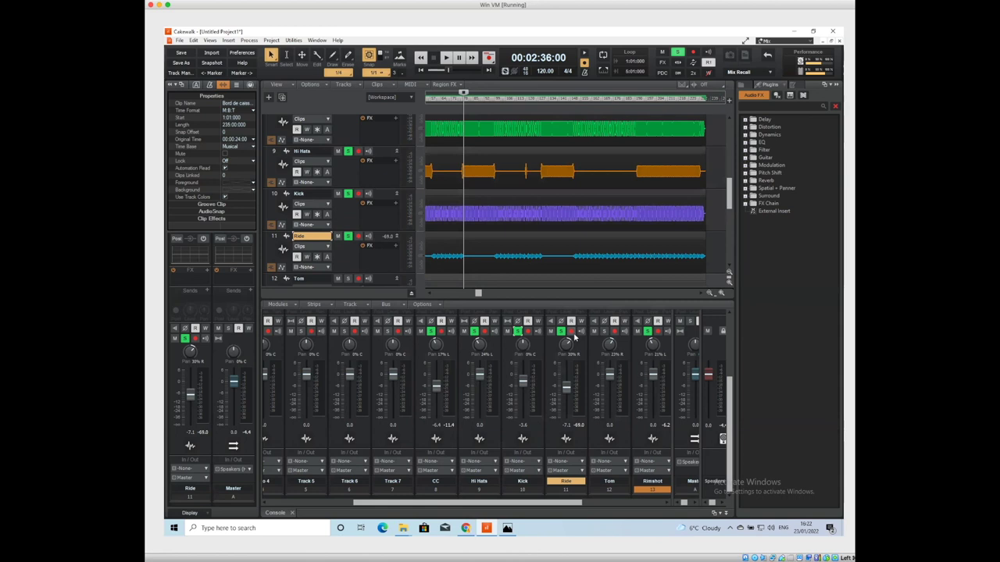
pyautogui.click(604, 332)
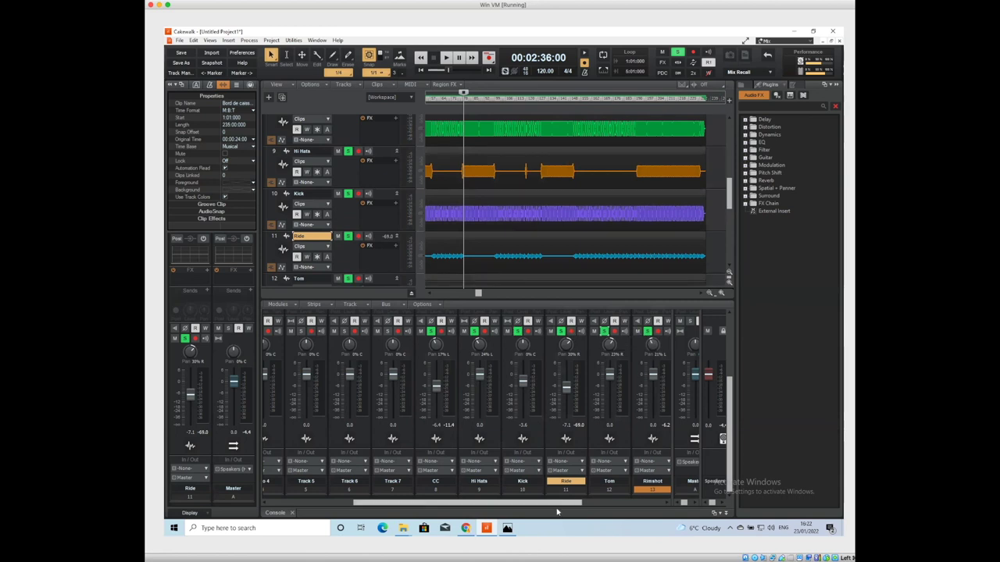
pyautogui.moveTo(559, 504)
pyautogui.mouseDown()
pyautogui.moveTo(582, 504)
pyautogui.moveTo(547, 501)
pyautogui.mouseUp()
pyautogui.click(505, 196)
pyautogui.press('space')
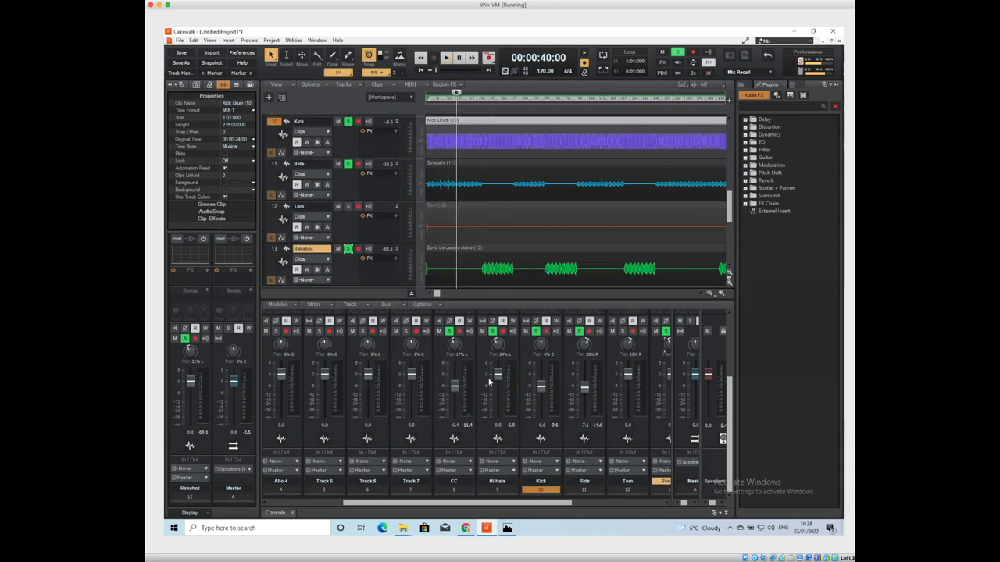
# Step: Lower the volumes of Hi Hats to -13.3 dB, CC to -9.8 dB, Ride to -18.2 dB and Tom slightly, and return the playhead to the start
pyautogui.moveTo(496, 377)
pyautogui.mouseDown()
pyautogui.moveTo(497, 424)
pyautogui.moveTo(497, 385)
pyautogui.mouseUp()
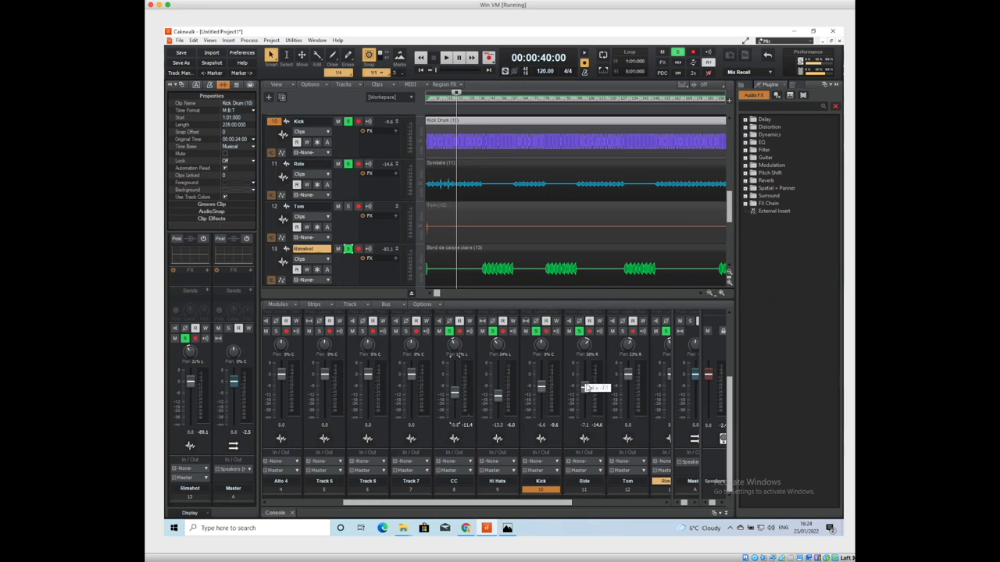
pyautogui.moveTo(585, 388); pyautogui.dragTo(584, 394)
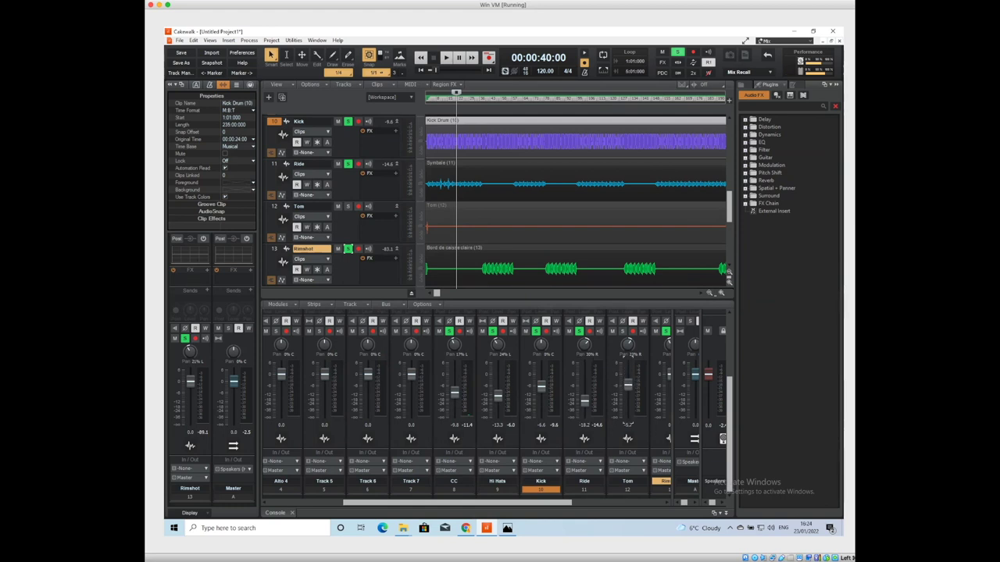
pyautogui.moveTo(628, 388)
pyautogui.mouseDown()
pyautogui.moveTo(627, 417)
pyautogui.moveTo(627, 388)
pyautogui.mouseUp()
pyautogui.click(427, 96)
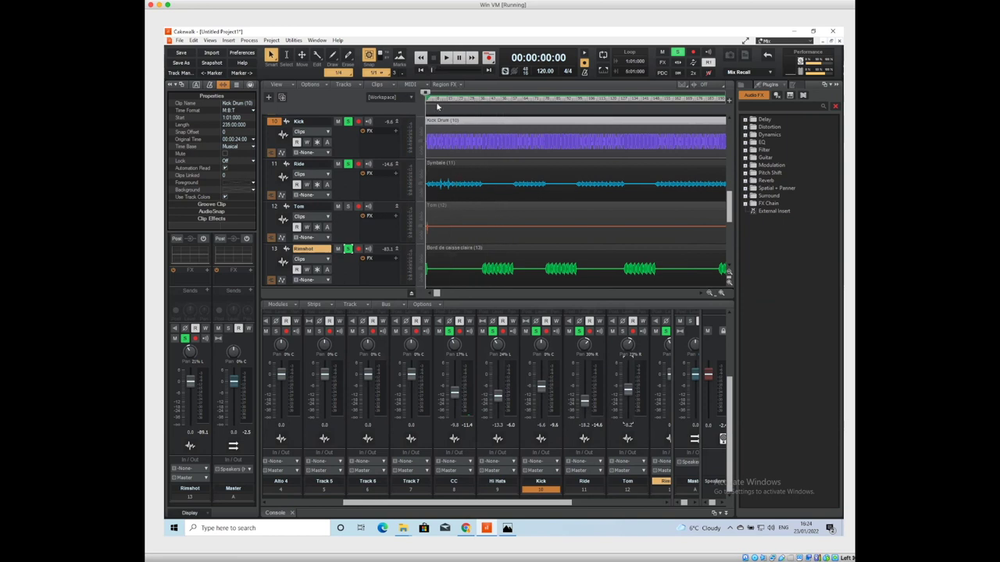
# Step: Play the drum mix, set the Ride volume to -12.6 dB, and audition the mix again from the start
pyautogui.click(446, 57)
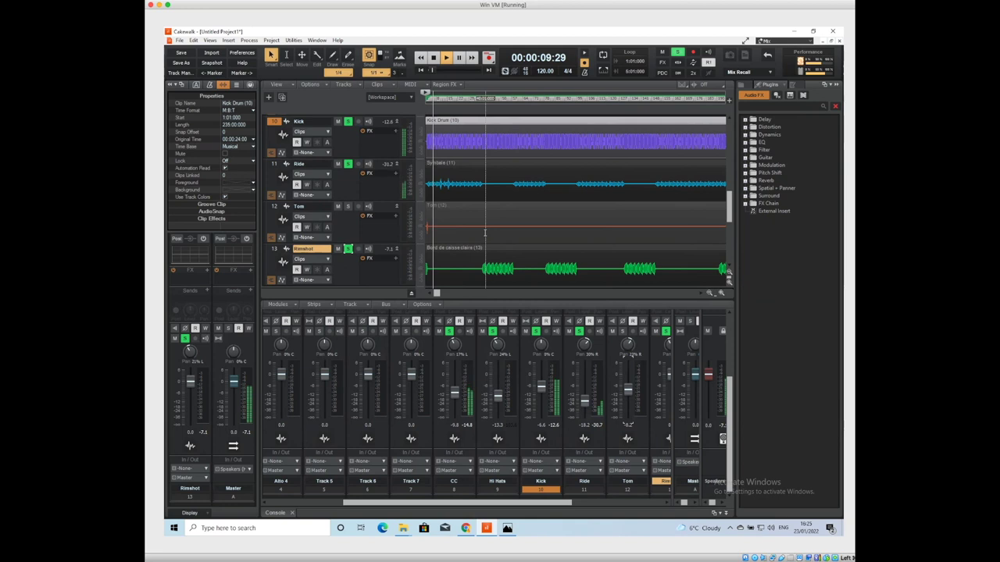
pyautogui.press('space')
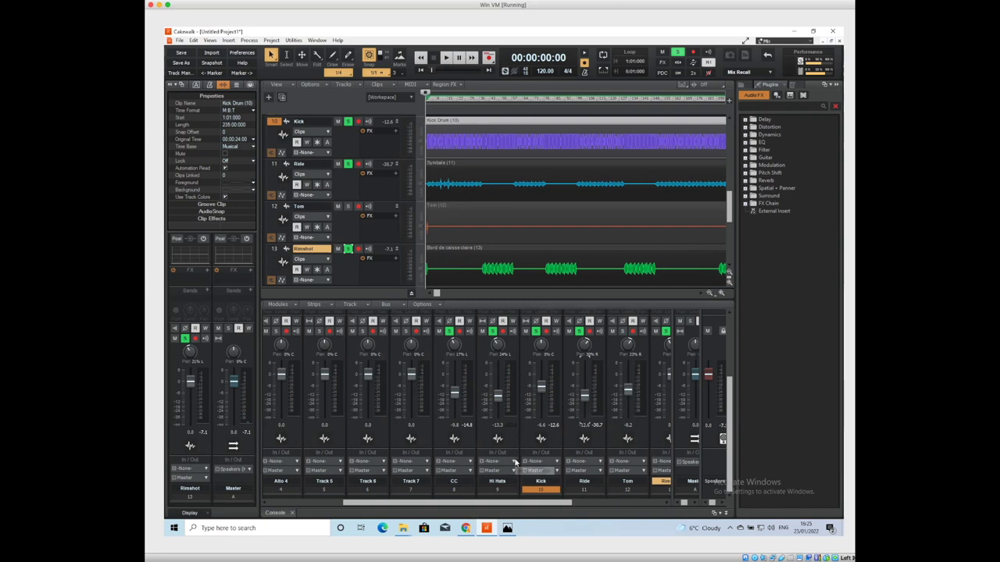
pyautogui.press('space')
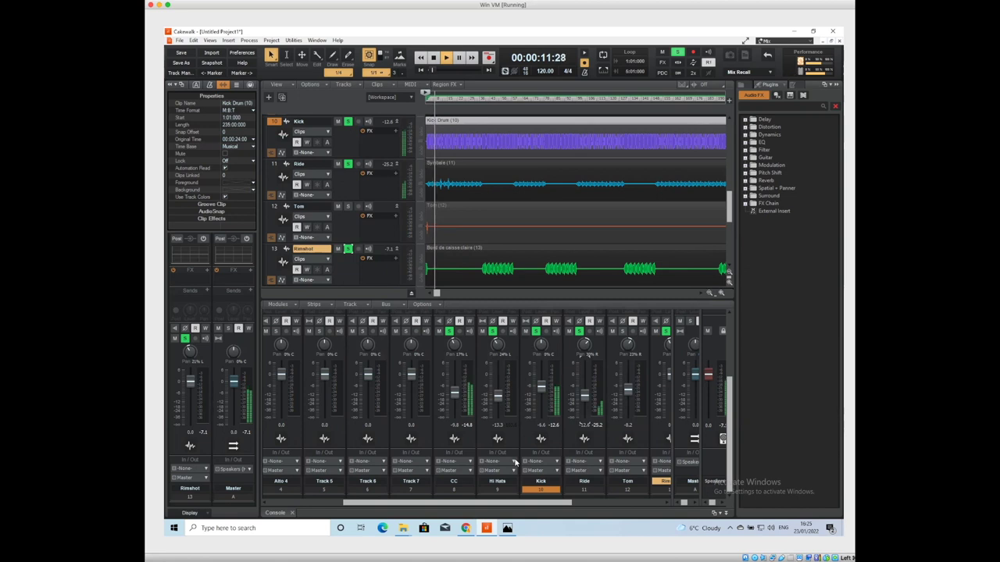
pyautogui.press('space')
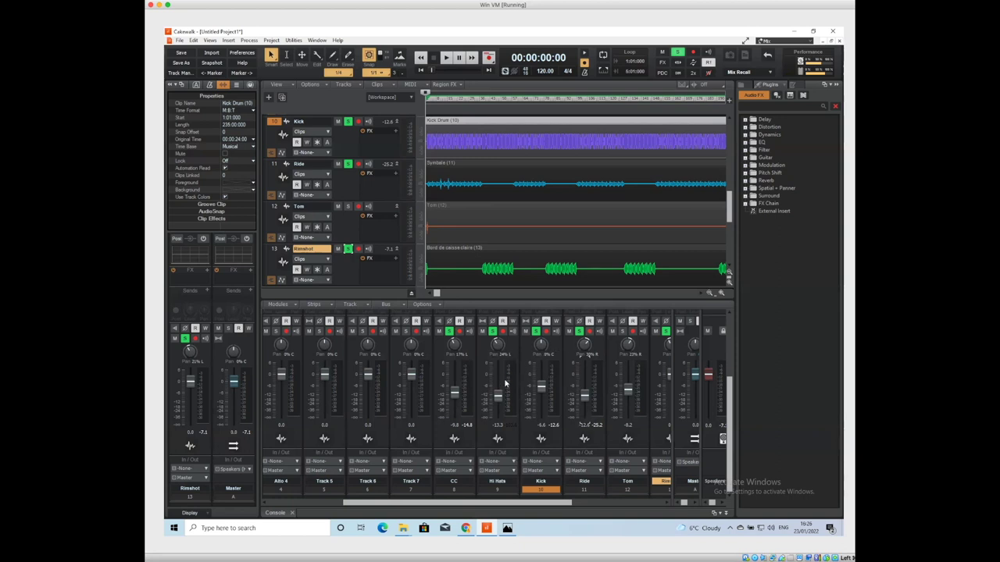
pyautogui.moveTo(501, 382)
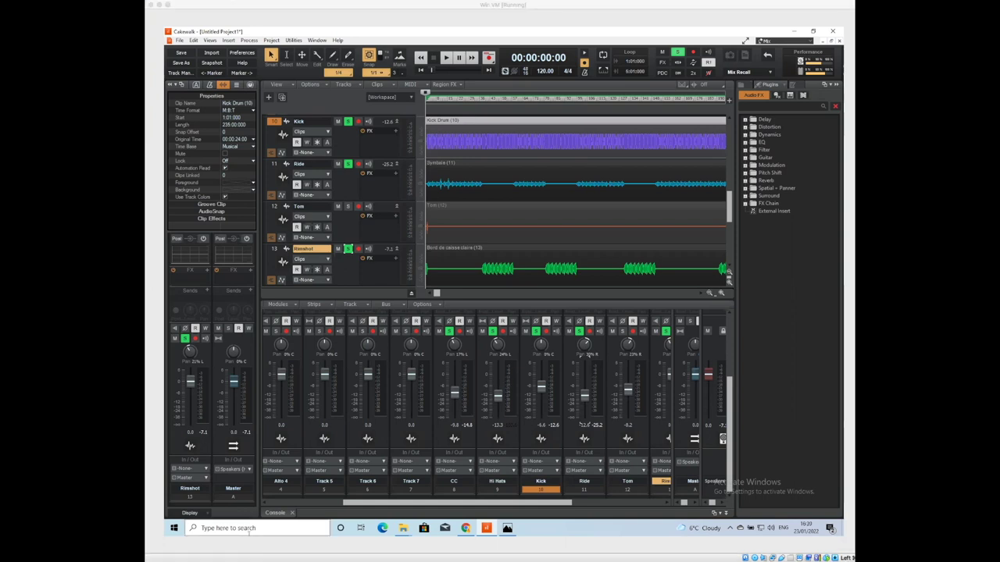
pyautogui.click(506, 10)
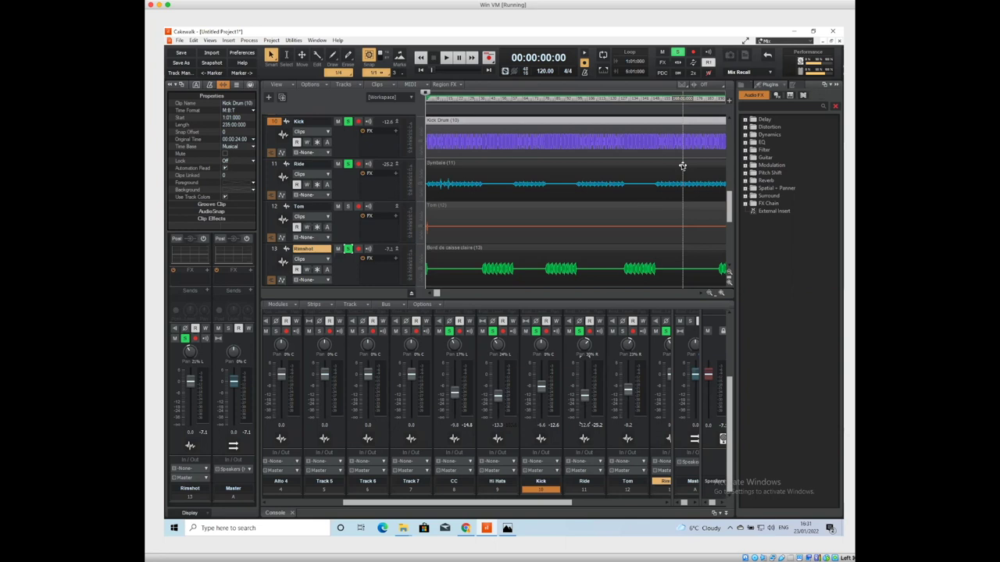
# Step: Turn off solo on the Ride and Rimshot tracks
pyautogui.click(348, 164)
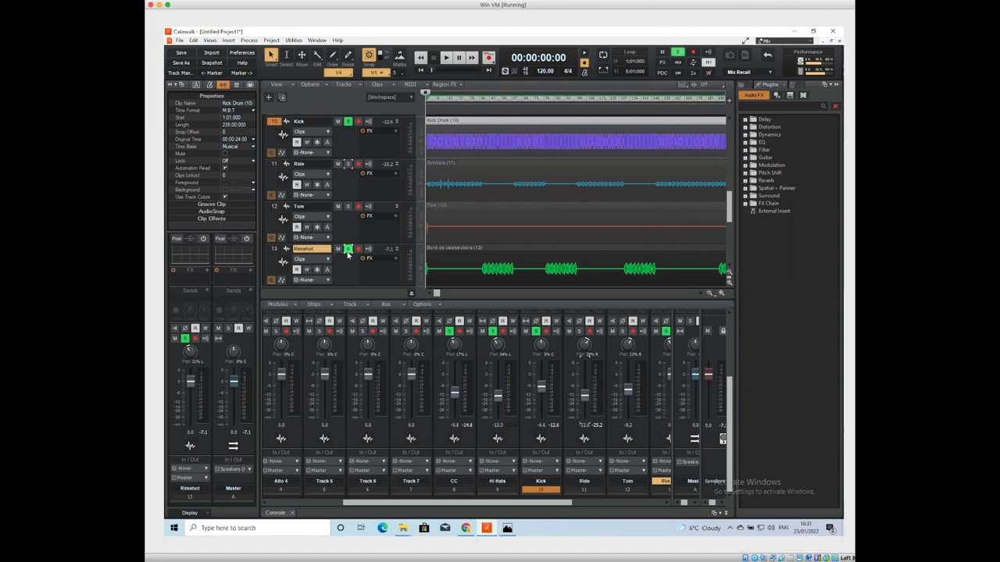
pyautogui.click(348, 249)
pyautogui.scroll(-1, 344, 186)
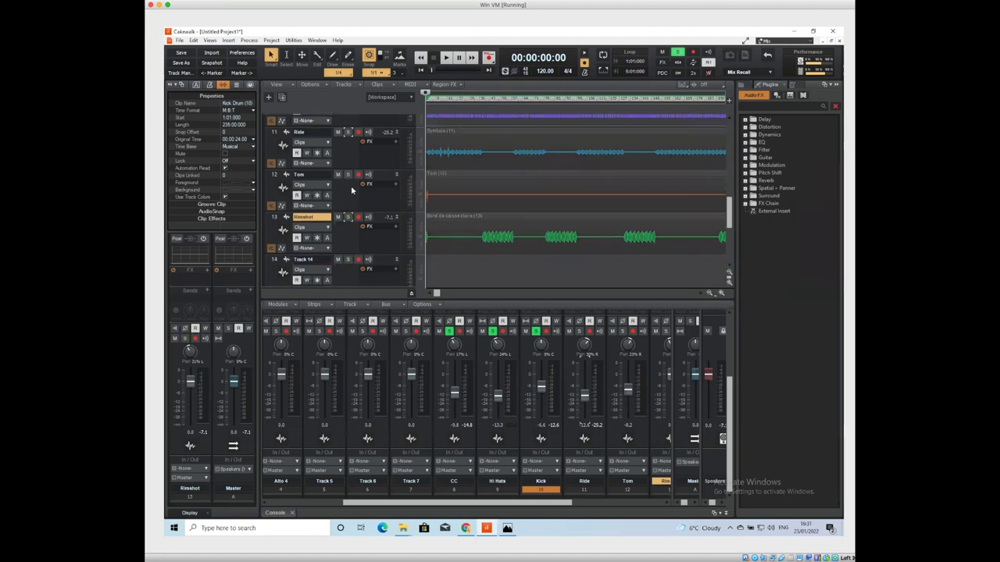
pyautogui.scroll(1, 355, 192)
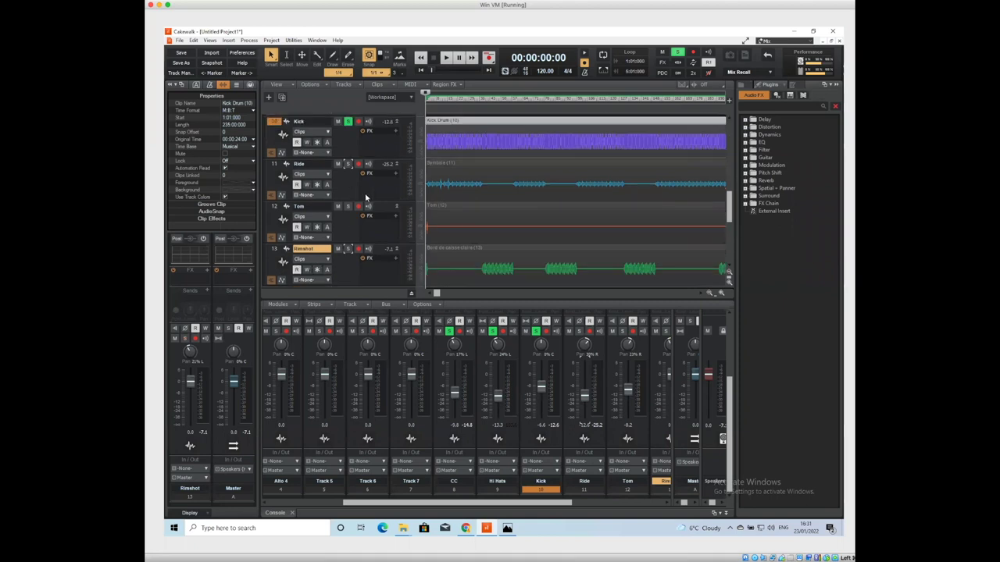
# Step: Insert the Sonitus Equalizer from the EQ plugins into the Kick track's effects
pyautogui.click(752, 144)
pyautogui.click(772, 150)
pyautogui.click(778, 157)
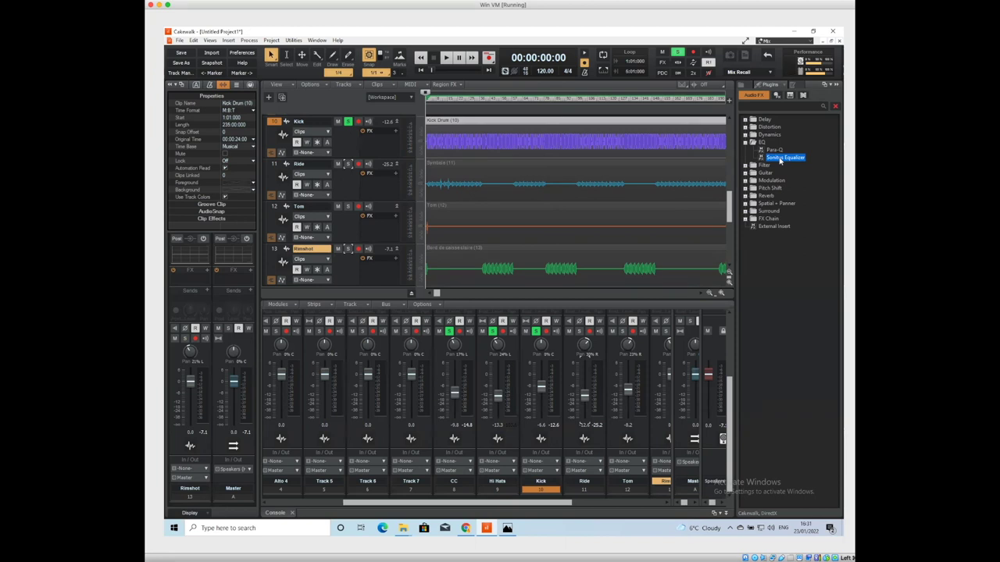
pyautogui.click(320, 121)
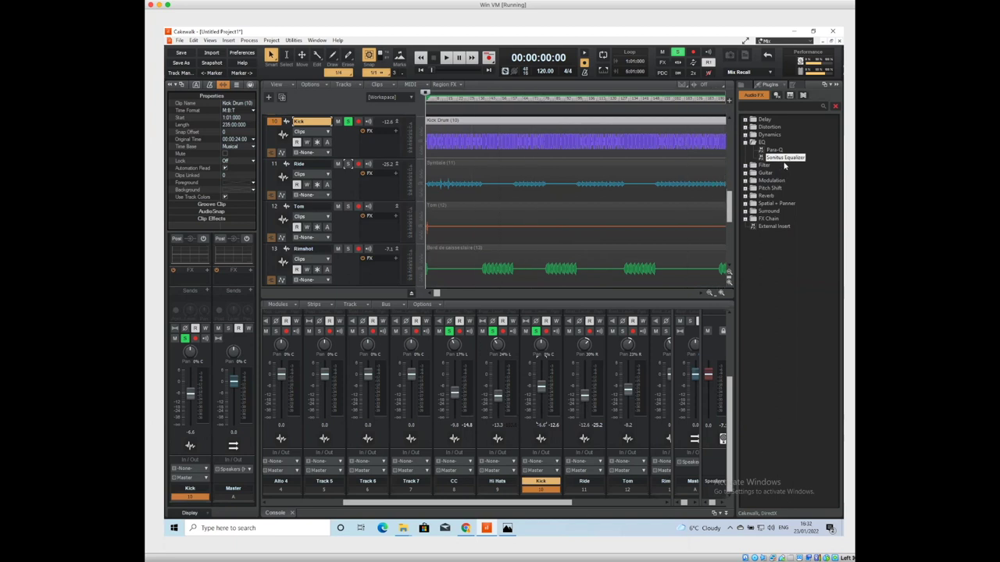
pyautogui.moveTo(784, 159); pyautogui.dragTo(209, 275)
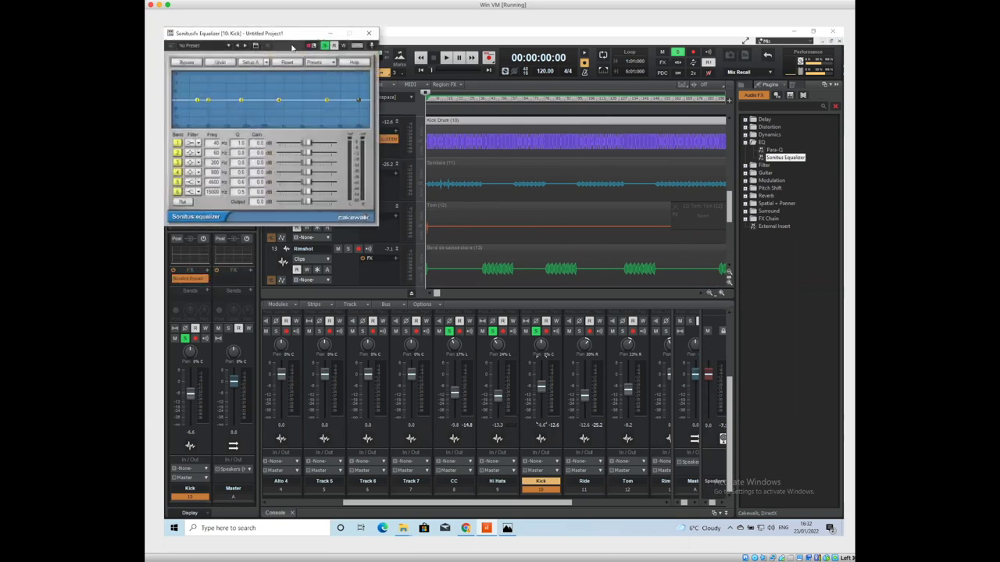
# Step: Move the Sonitus Equalizer window clear of the channel strips and audition the soloed drums with the flat EQ
pyautogui.moveTo(273, 33); pyautogui.dragTo(472, 92)
pyautogui.press('space')
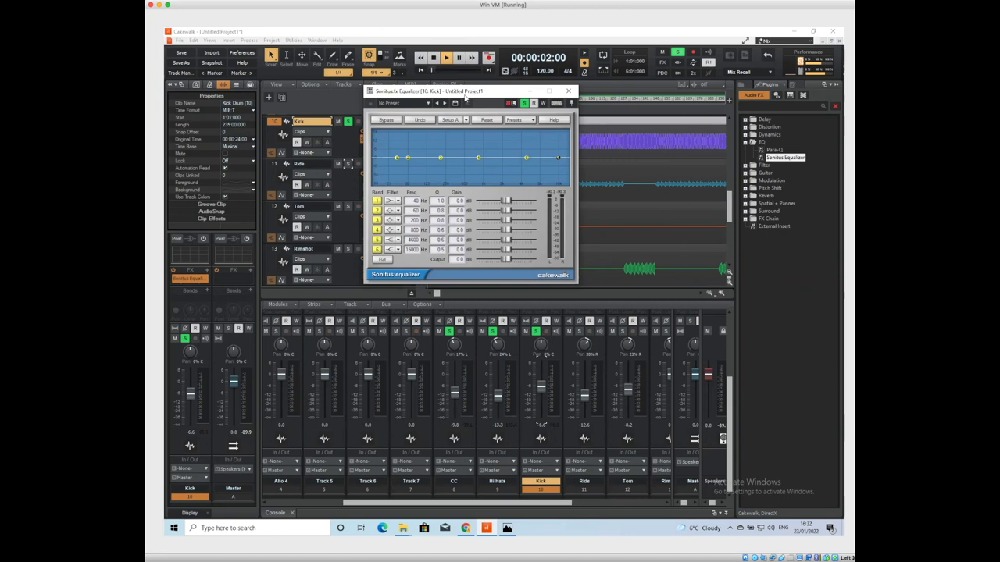
pyautogui.moveTo(472, 92); pyautogui.dragTo(442, 133)
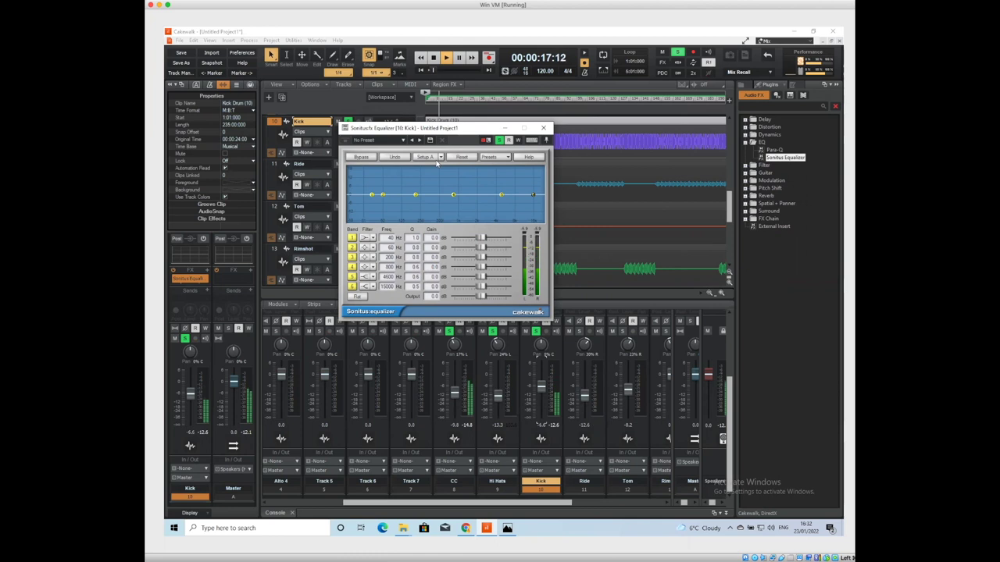
pyautogui.press('space')
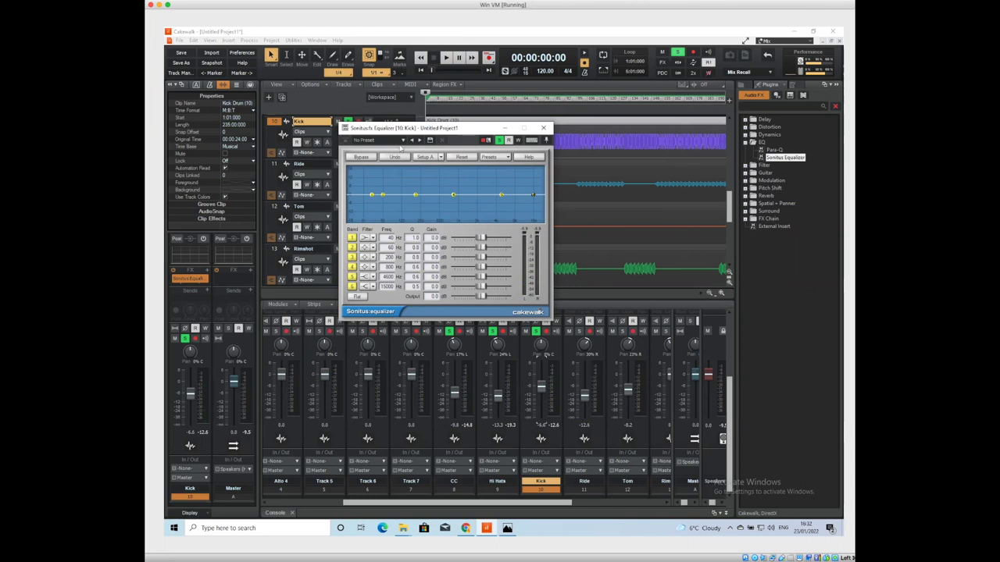
# Step: Switch the Kick equalizer's preset to [1] Default EQ and back to (Default)
pyautogui.click(402, 141)
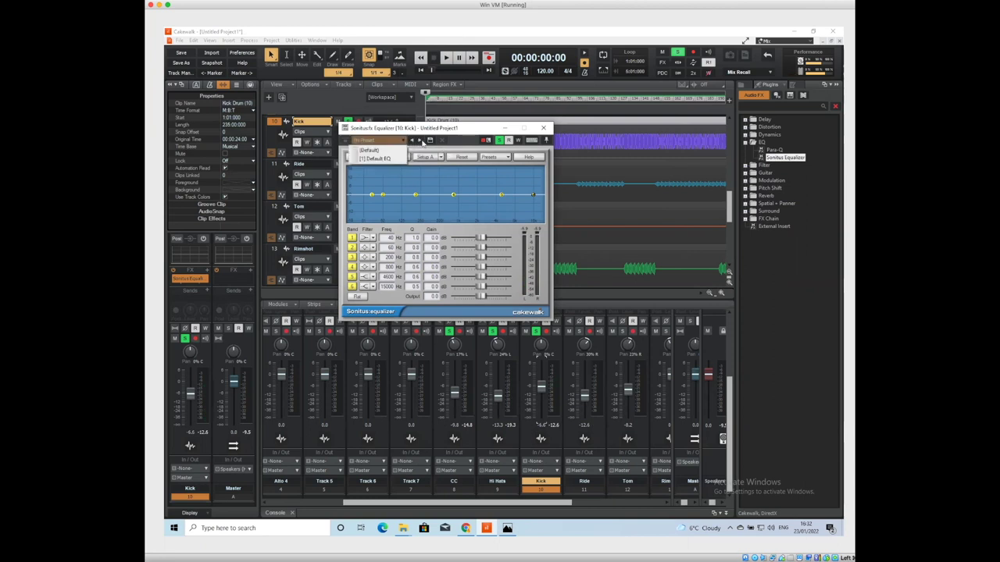
pyautogui.click(419, 141)
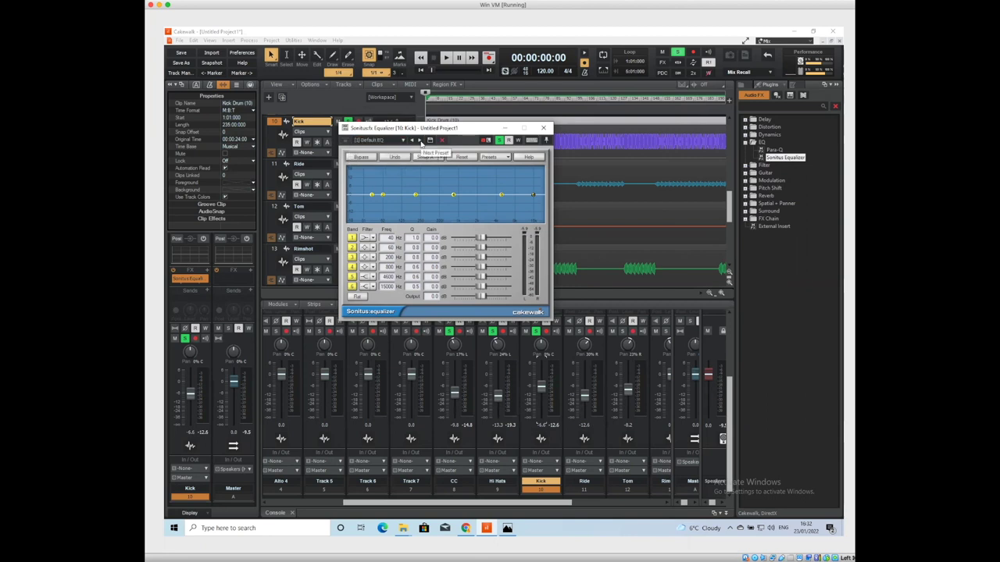
pyautogui.click(413, 140)
# Step: Close the Sonitus Equalizer and delete it from the Kick track's effects
pyautogui.click(774, 151)
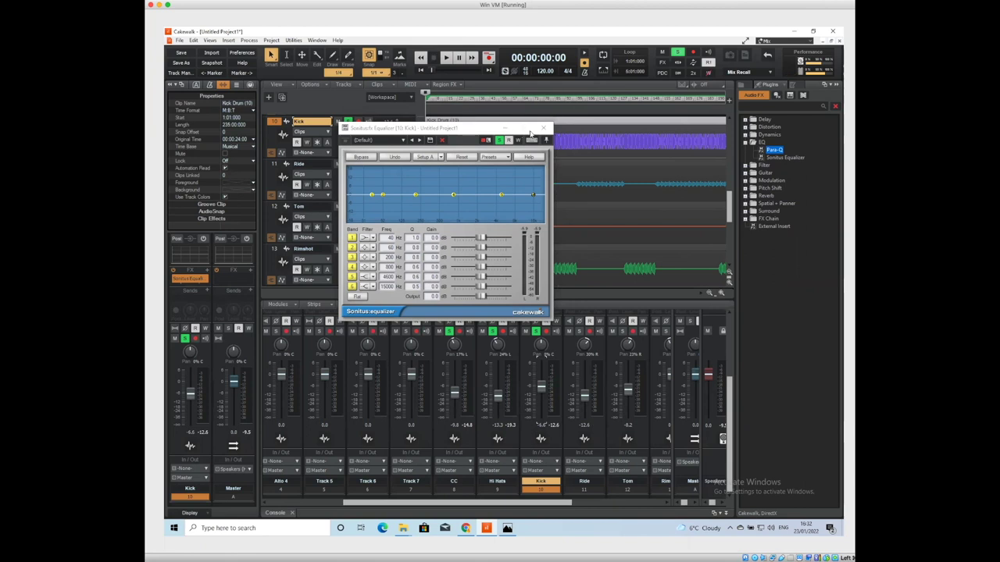
pyautogui.click(542, 128)
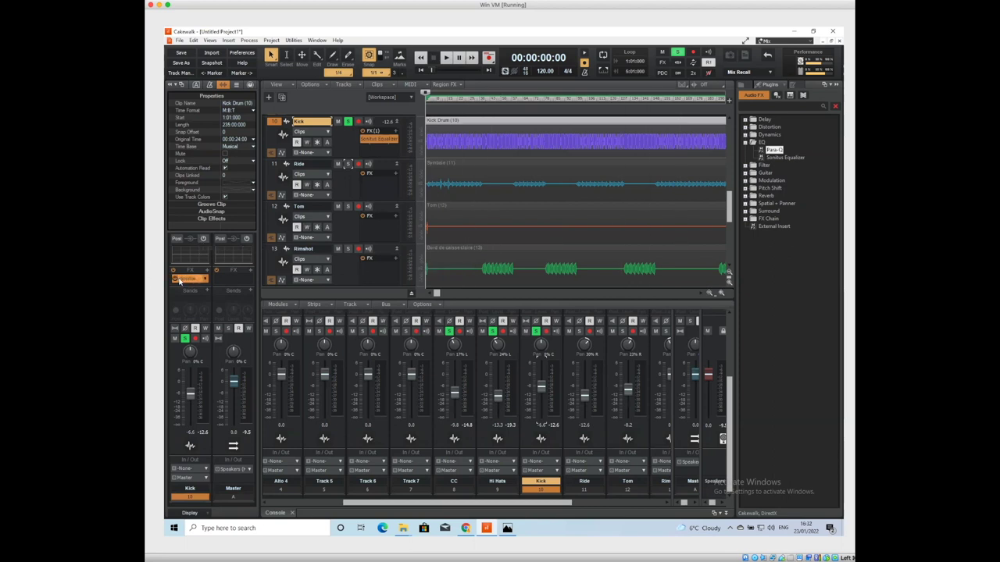
pyautogui.rightClick(203, 280)
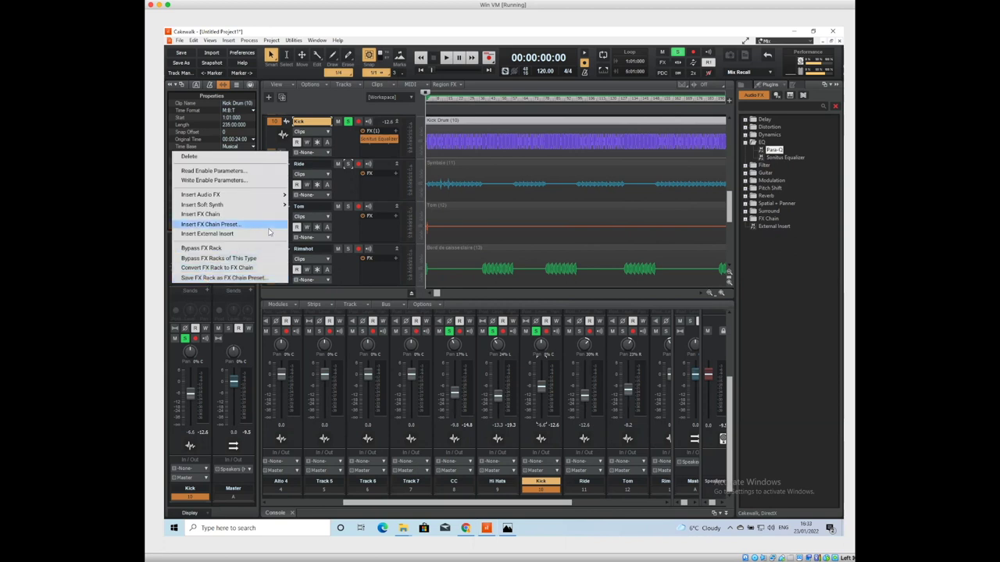
pyautogui.click(223, 158)
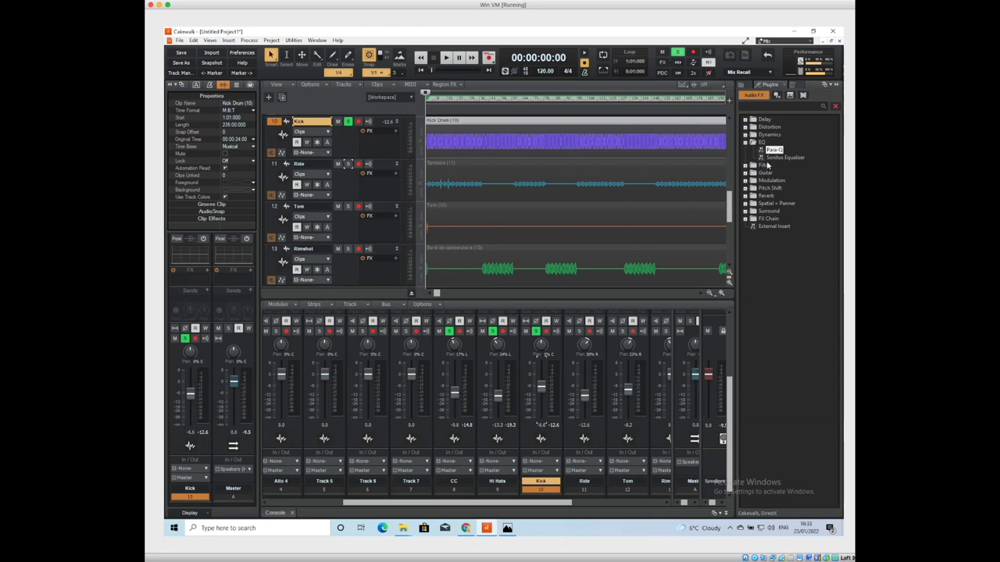
# Step: Insert the Para-Q effect on the Kick track with the Bass Boost preset and audition the soloed drums
pyautogui.moveTo(773, 149); pyautogui.dragTo(203, 286)
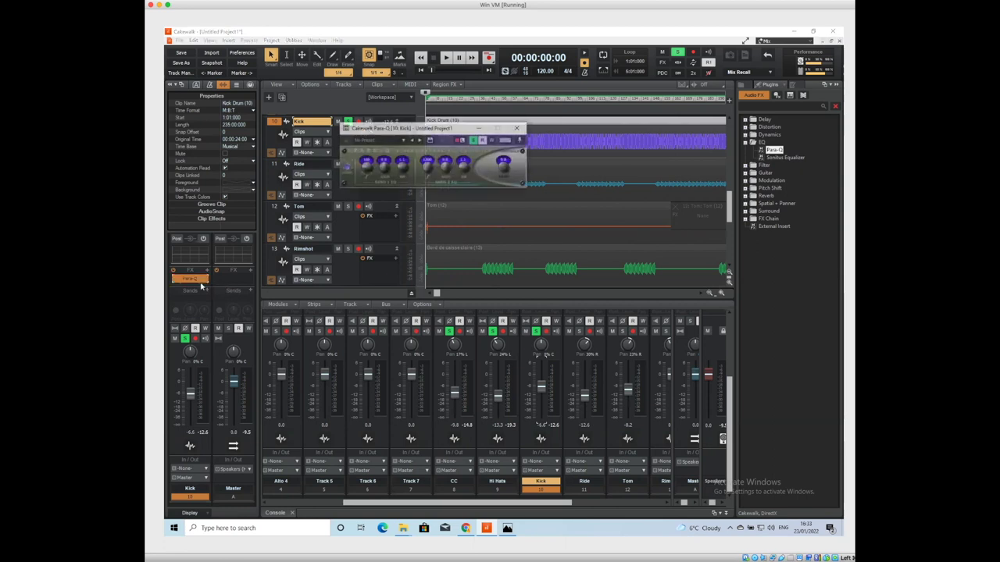
pyautogui.click(405, 140)
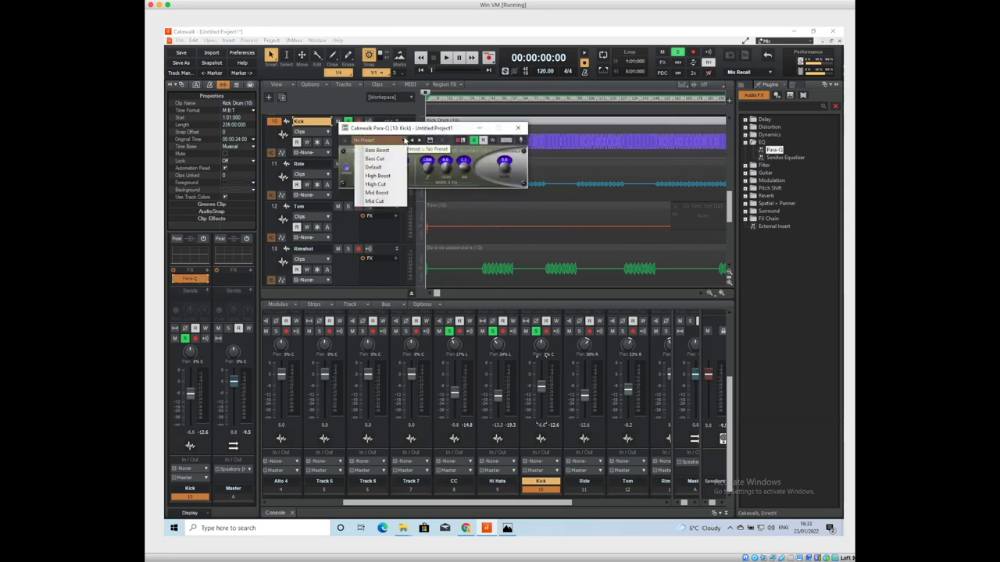
pyautogui.click(377, 149)
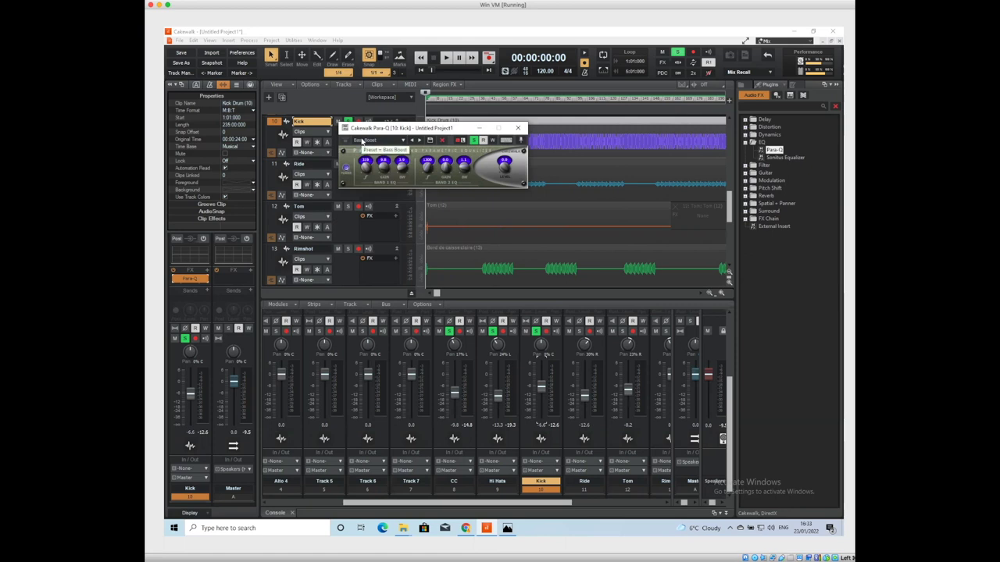
pyautogui.press('space')
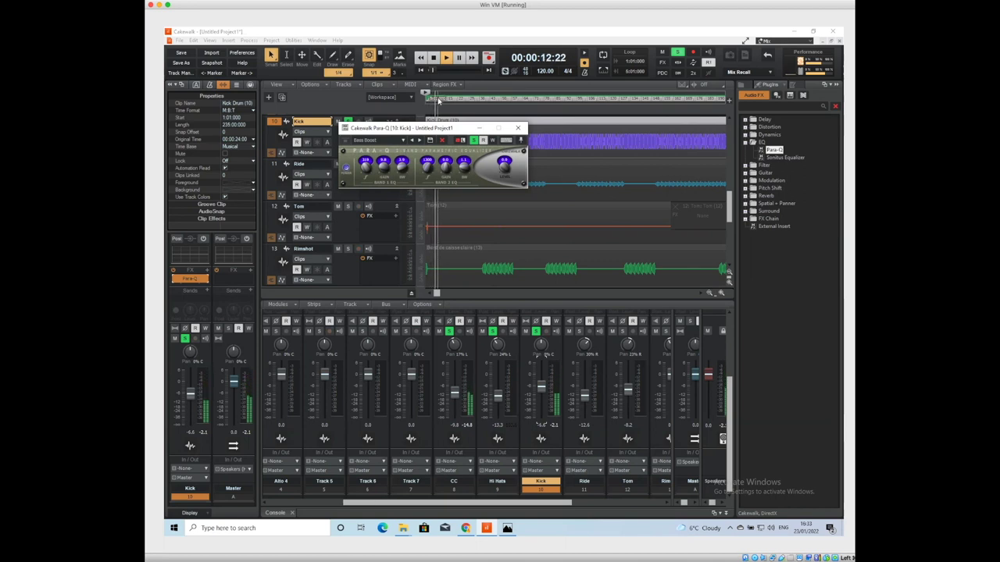
pyautogui.press('space')
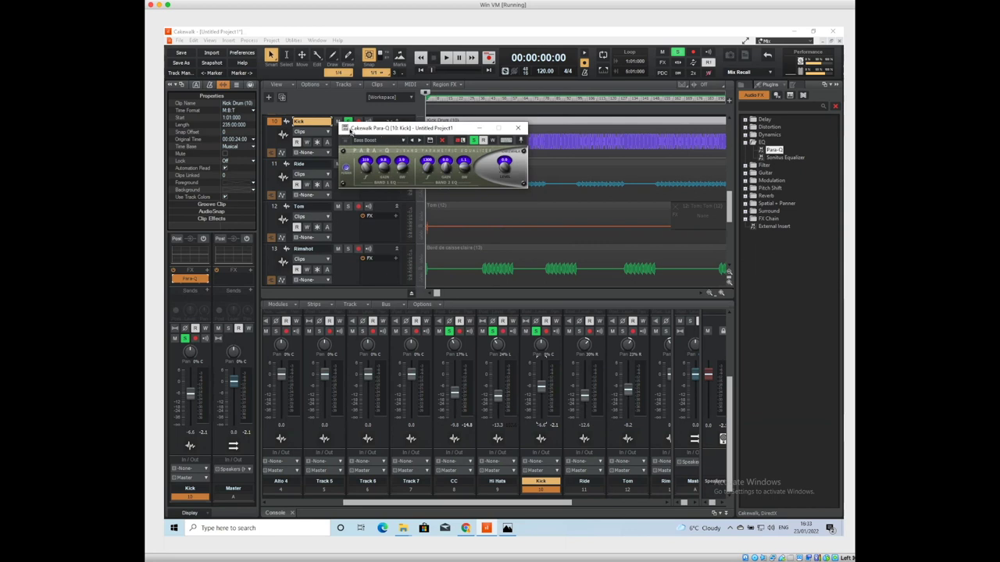
# Step: Close the Para-Q and delete it from the Kick track's effects
pyautogui.click(519, 131)
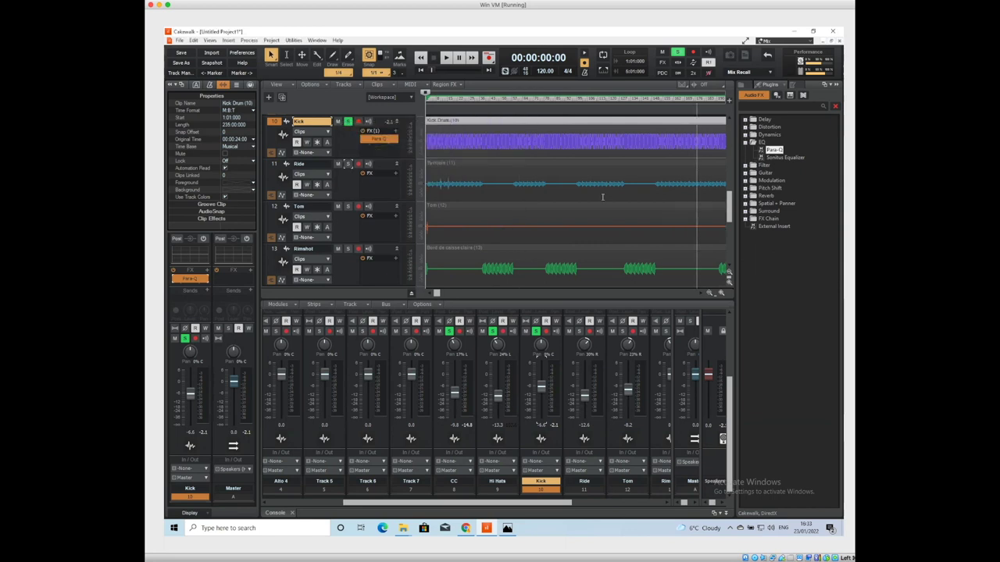
pyautogui.moveTo(204, 281)
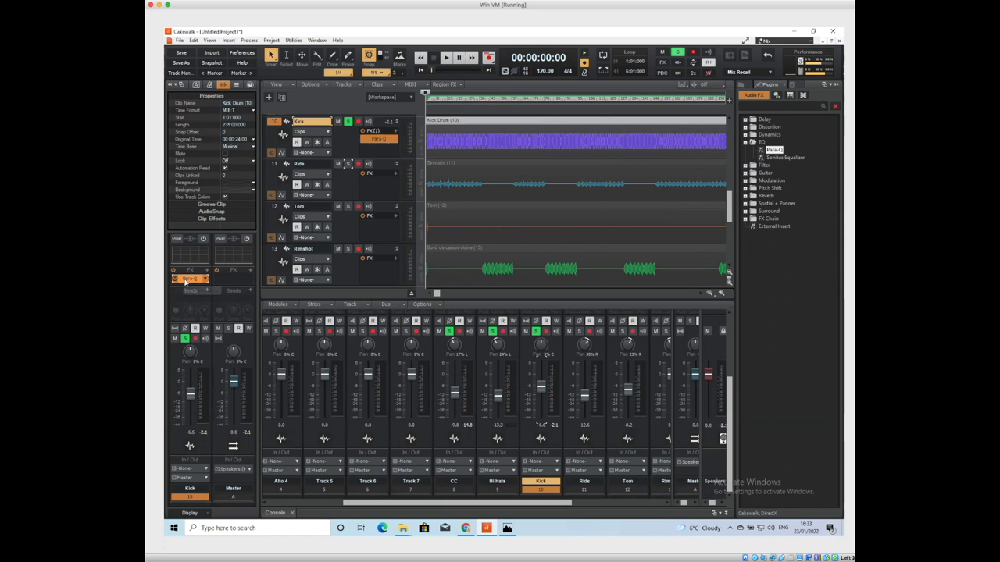
pyautogui.rightClick(205, 280)
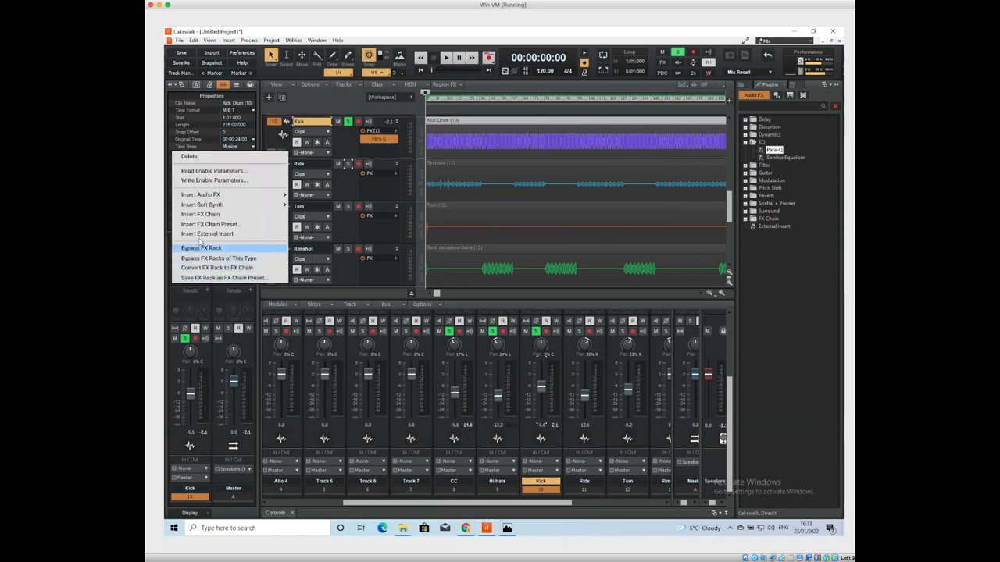
pyautogui.click(189, 156)
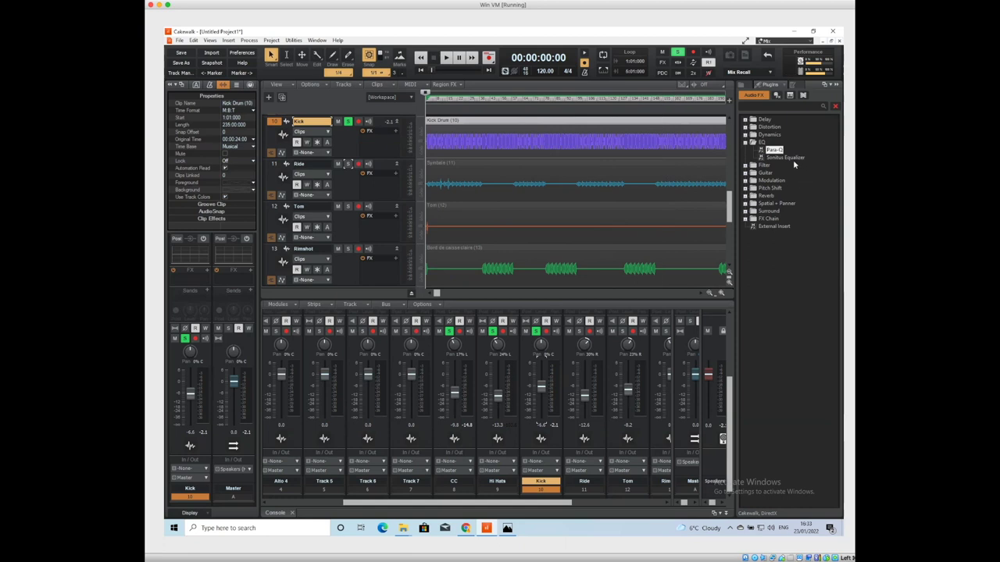
# Step: Insert the Sonitus Equalizer on Kick and cut band 5 to -7.8 dB at 3459 Hz and band 6 to -6.3 dB at 13645 Hz
pyautogui.moveTo(791, 161); pyautogui.dragTo(189, 248)
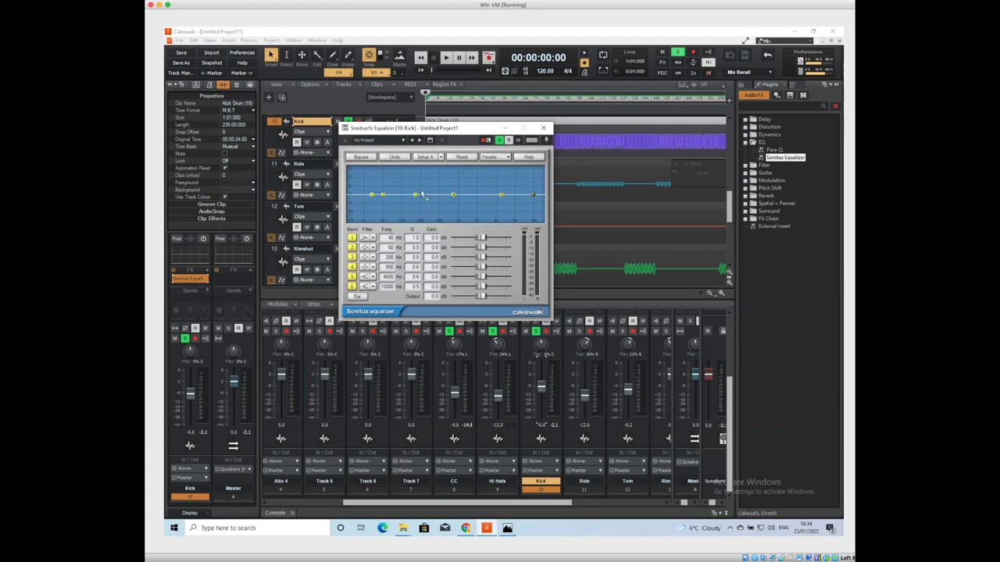
pyautogui.moveTo(500, 194); pyautogui.dragTo(497, 180)
pyautogui.moveTo(533, 194); pyautogui.dragTo(531, 198)
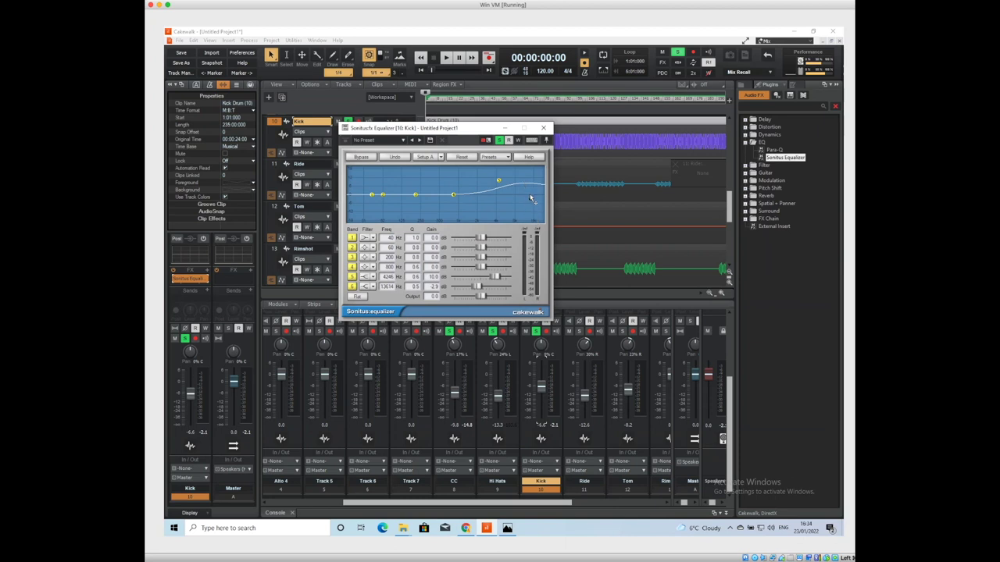
pyautogui.moveTo(530, 197); pyautogui.dragTo(529, 203)
pyautogui.moveTo(497, 180); pyautogui.dragTo(492, 206)
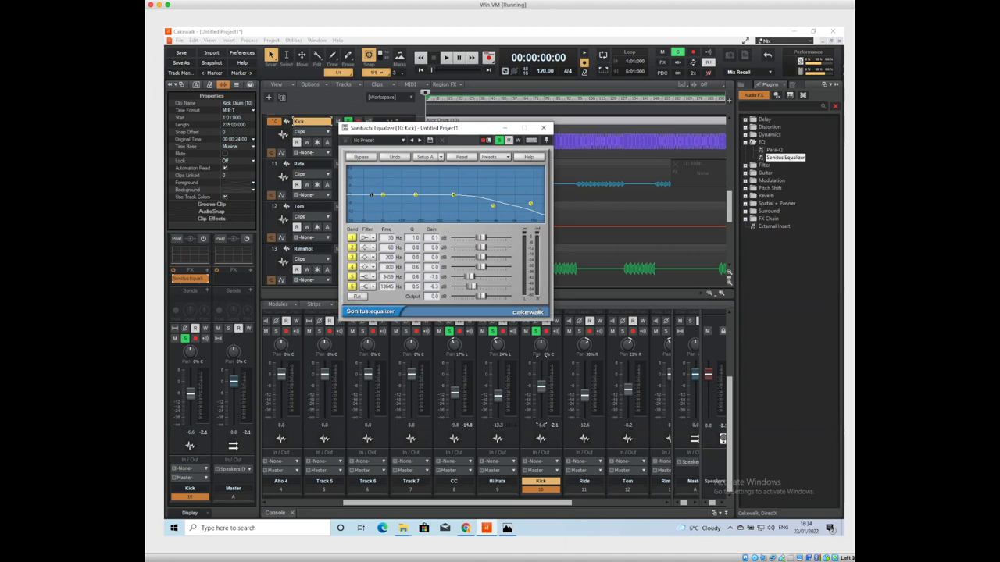
# Step: Boost the Kick equalizer's low end with band 1 at 41 Hz, 7.2 dB and band 2 at 85 Hz, 9.2 dB
pyautogui.moveTo(372, 193); pyautogui.dragTo(372, 185)
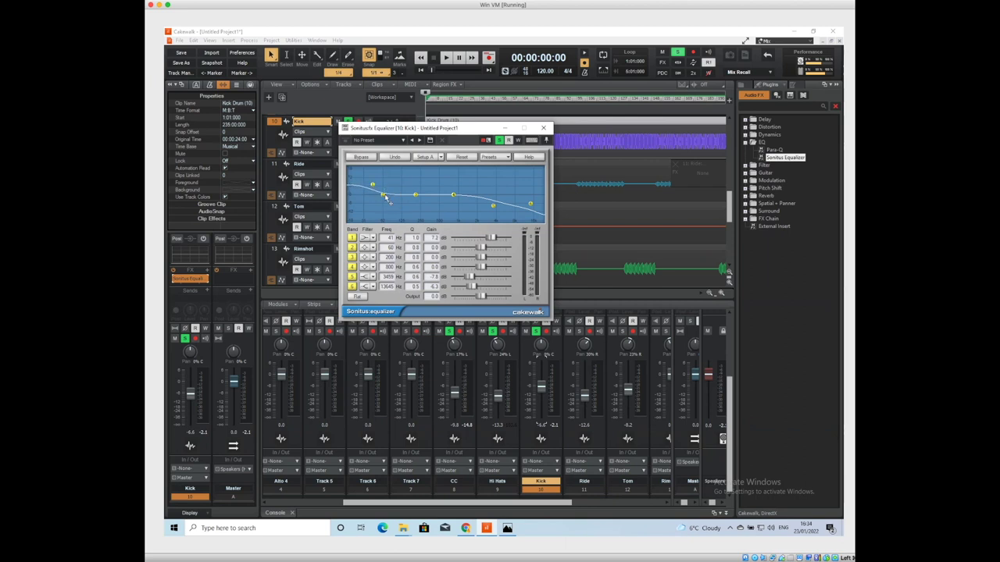
pyautogui.moveTo(384, 196); pyautogui.dragTo(392, 181)
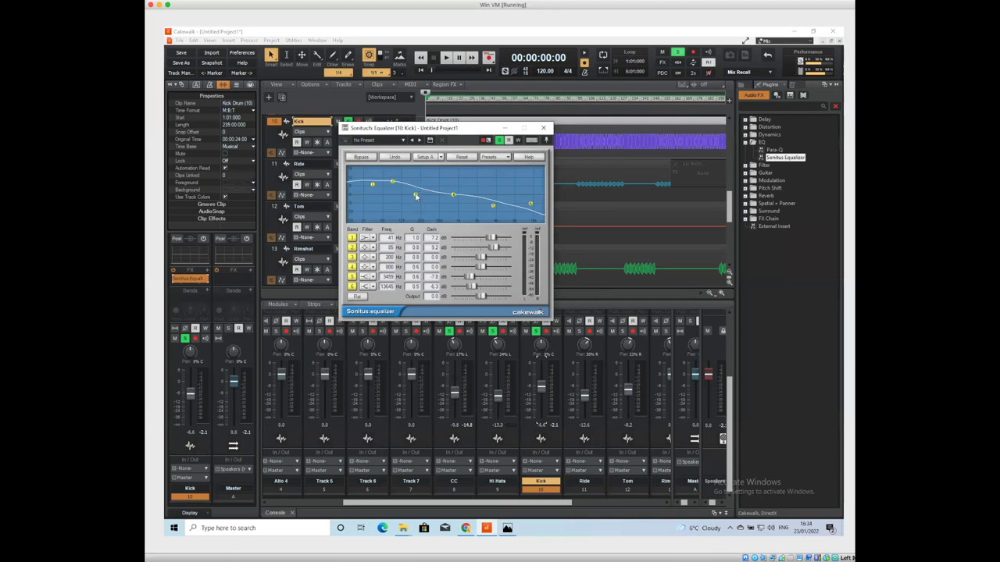
# Step: Set the Kick equalizer's band 3 to 242 Hz, 3.7 dB, band 4 to 805 Hz, 1.5 dB, and band 1's gain to 8.2 dB
pyautogui.moveTo(416, 194); pyautogui.dragTo(419, 190)
pyautogui.moveTo(453, 194); pyautogui.dragTo(454, 193)
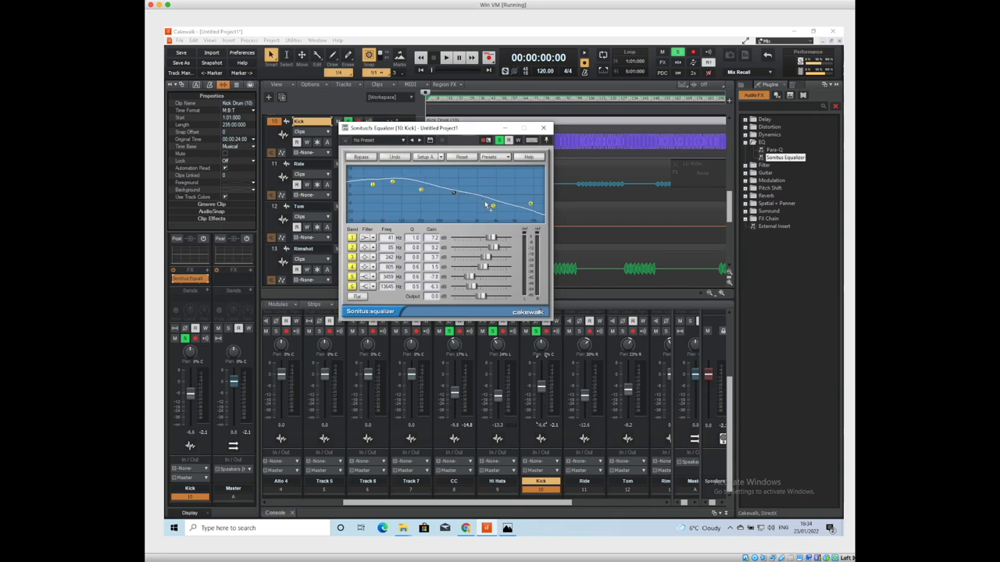
pyautogui.press('space')
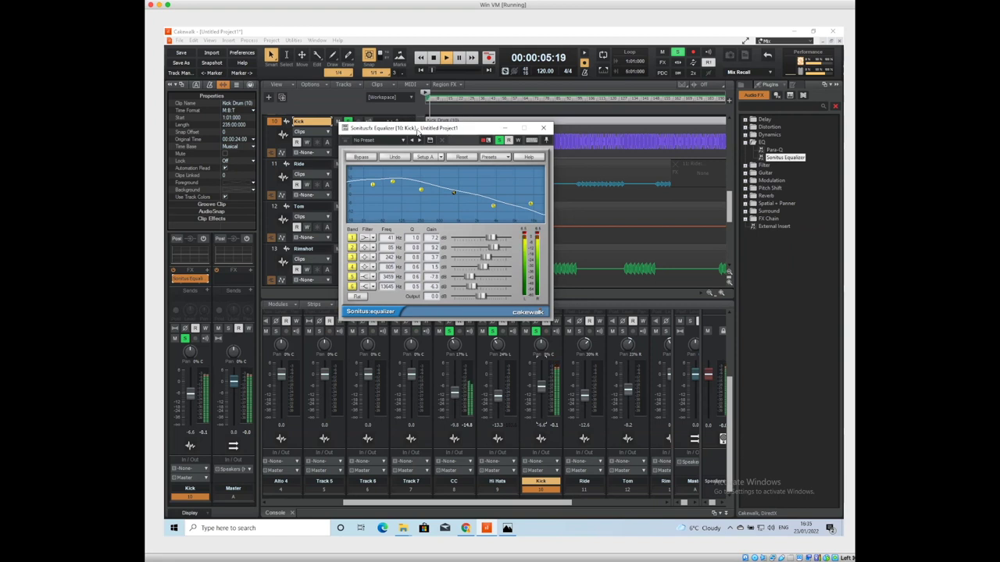
pyautogui.press('space')
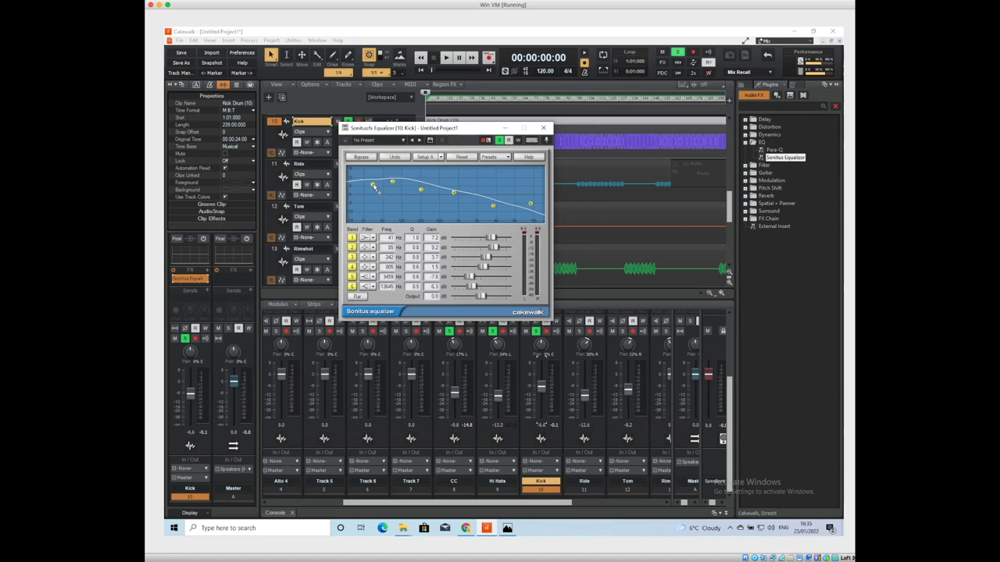
pyautogui.moveTo(373, 187); pyautogui.dragTo(373, 183)
# Step: Audition the drums with the Kick equalizer's bands 5 and 6 switched off, restore both bands, and close the equalizer
pyautogui.click(353, 287)
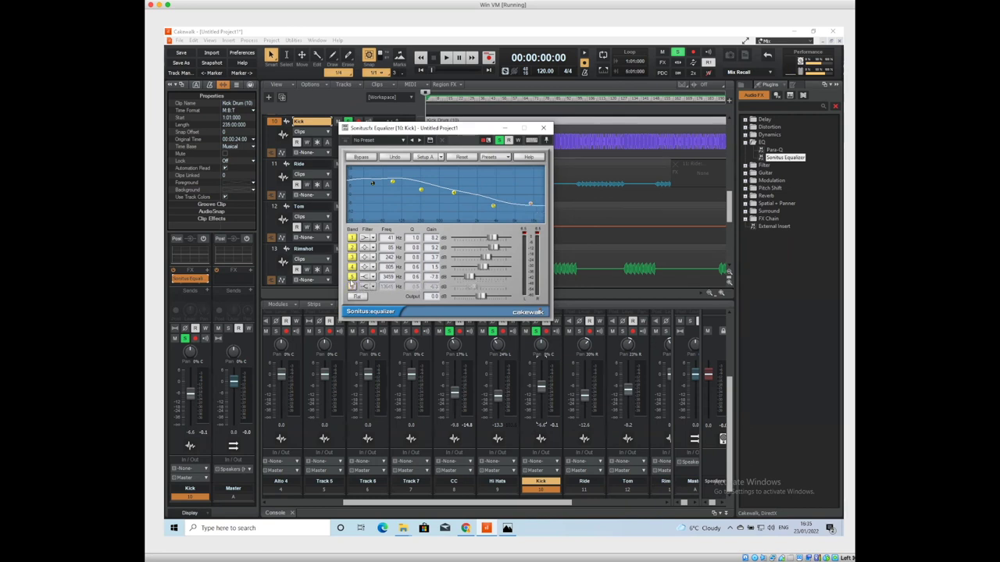
pyautogui.click(352, 277)
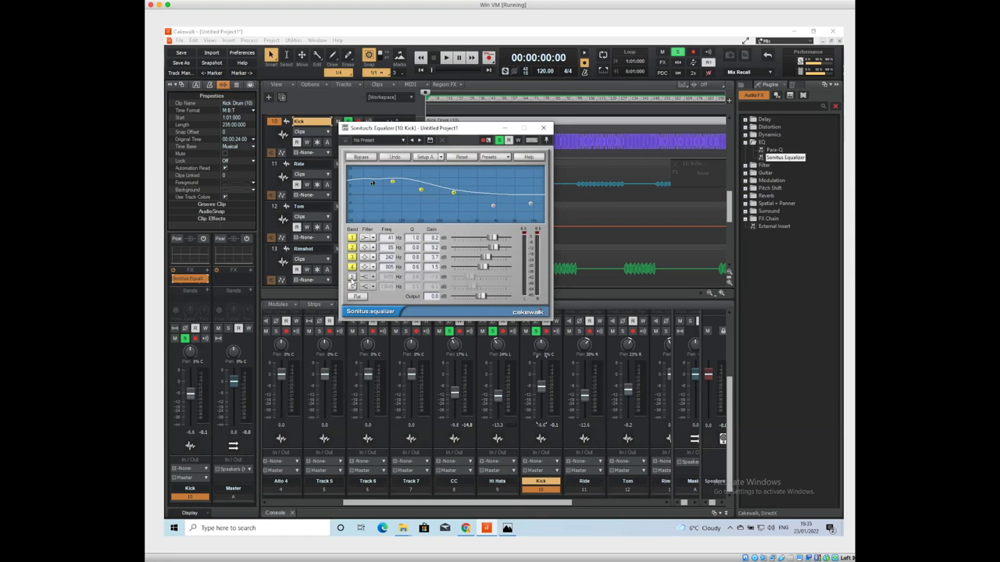
pyautogui.press('space')
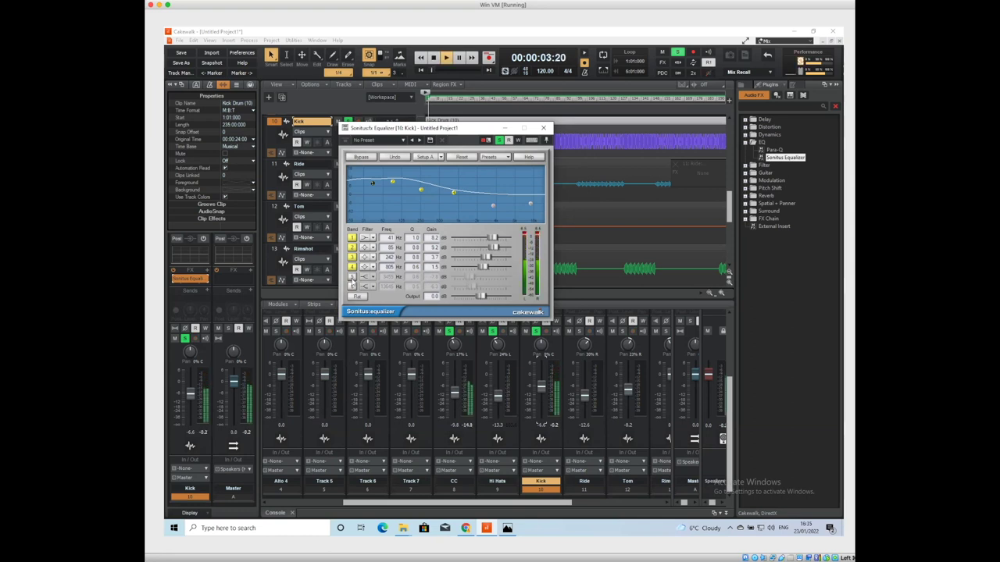
pyautogui.click(351, 279)
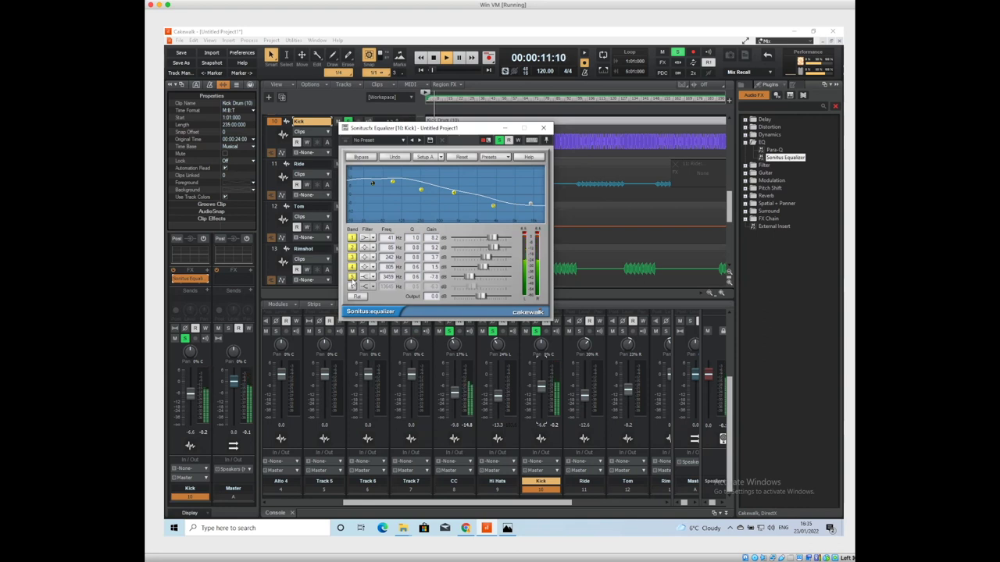
pyautogui.click(492, 362)
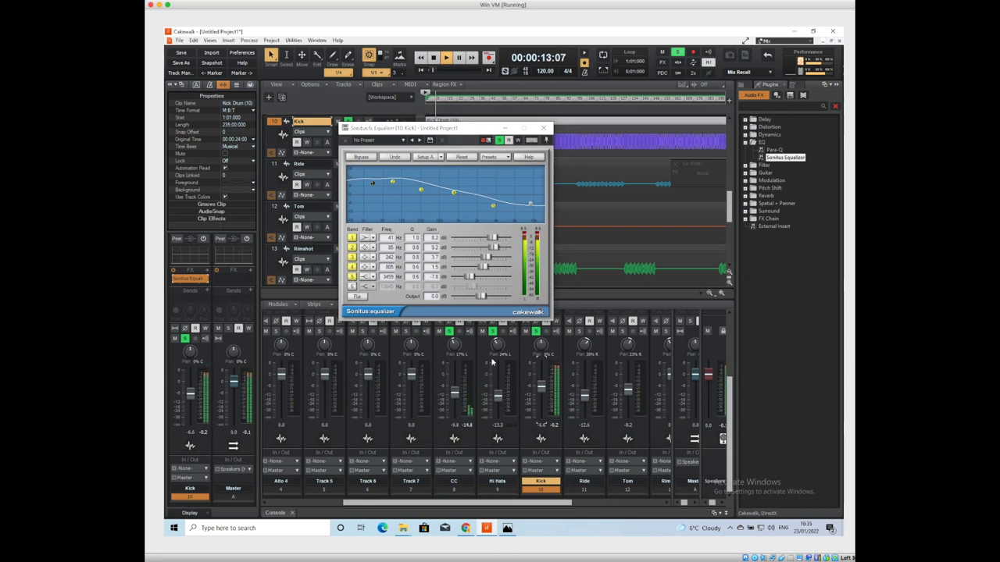
pyautogui.click(492, 361)
pyautogui.press('space')
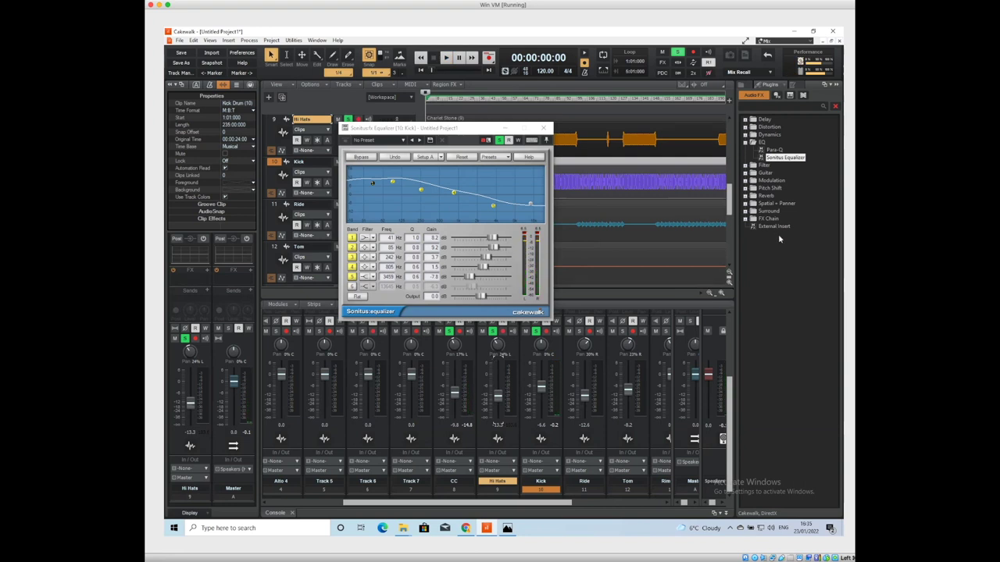
pyautogui.click(504, 127)
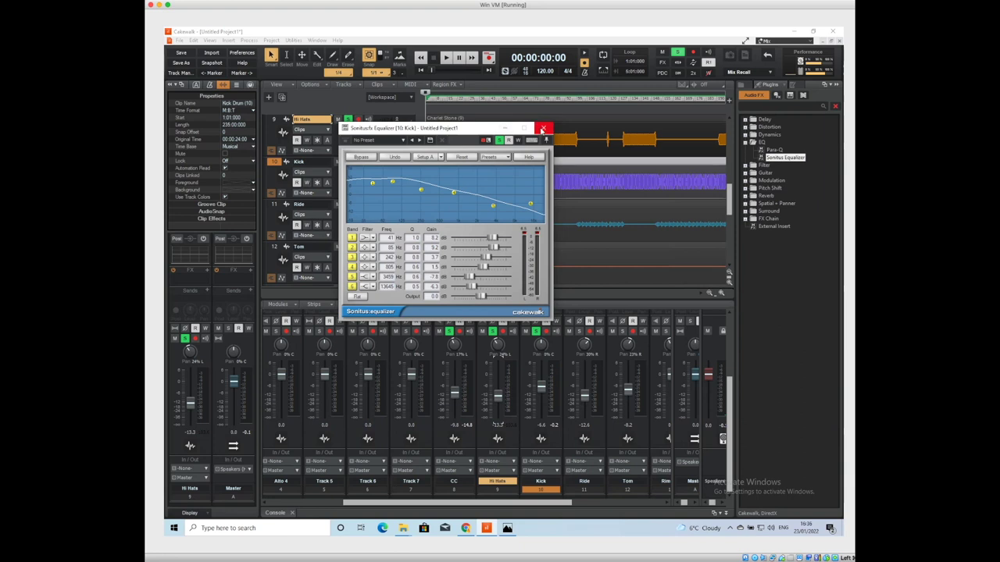
pyautogui.click(543, 127)
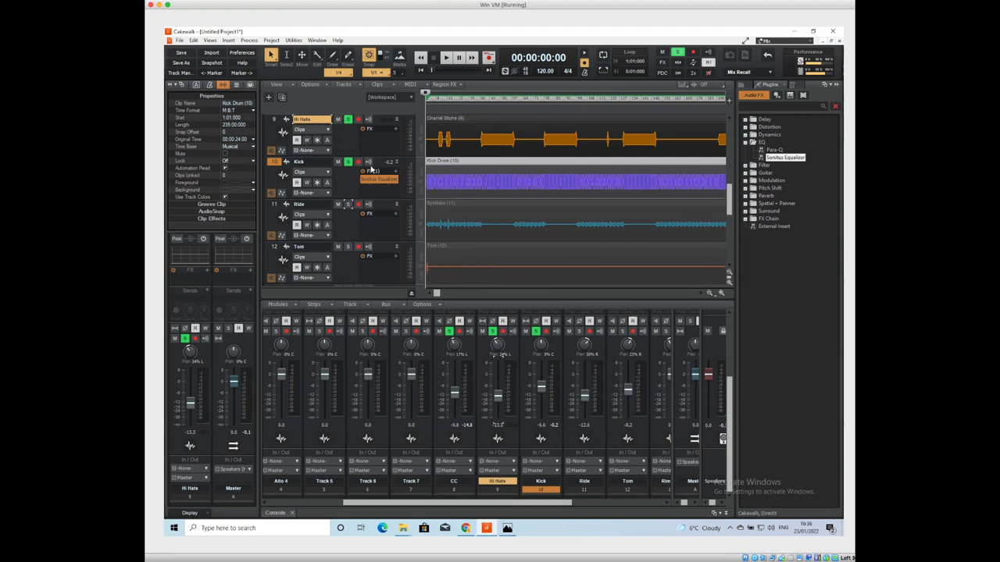
# Step: Select the Kick track and audition the soloed drums with its equalizer applied
pyautogui.click(308, 162)
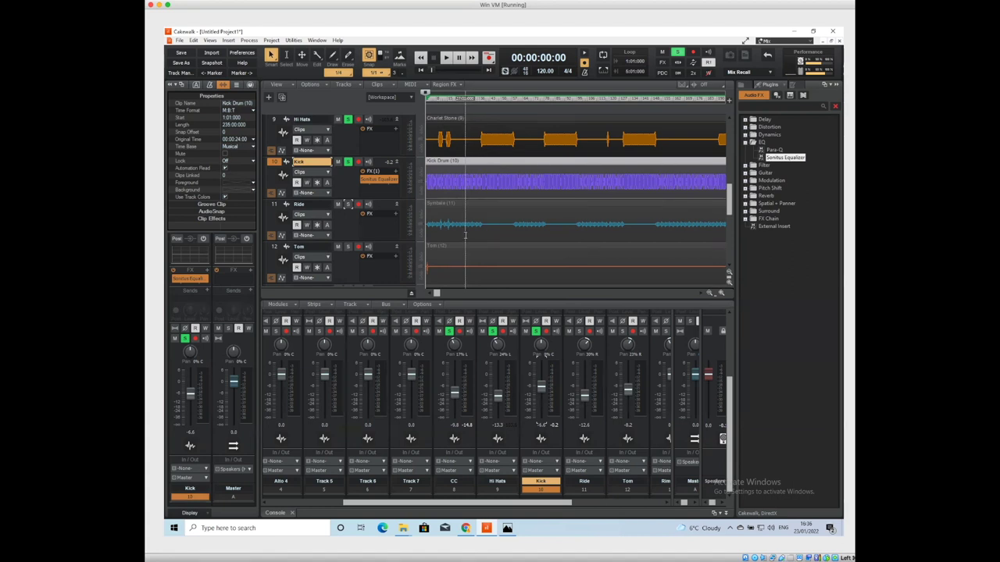
pyautogui.press('space')
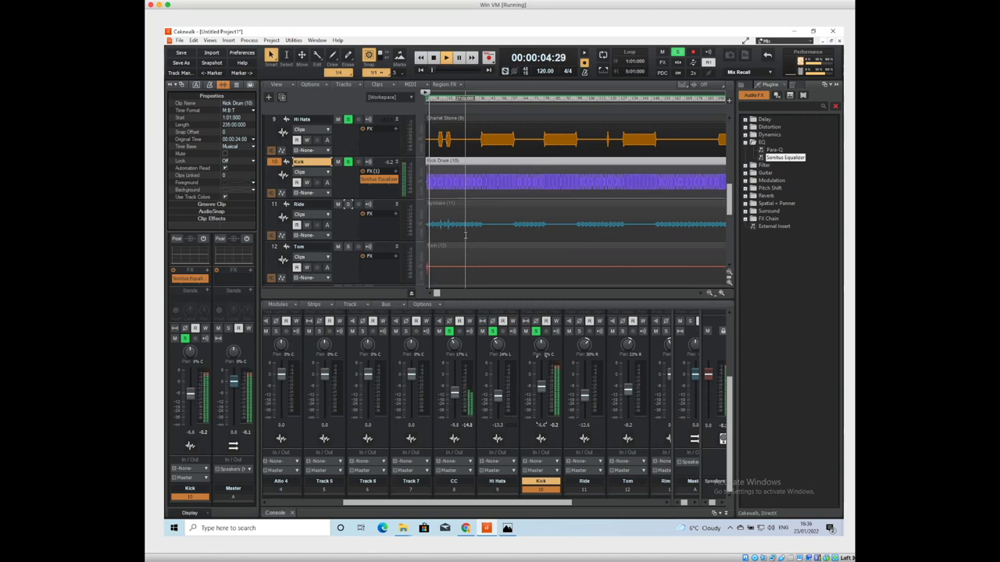
pyautogui.press('space')
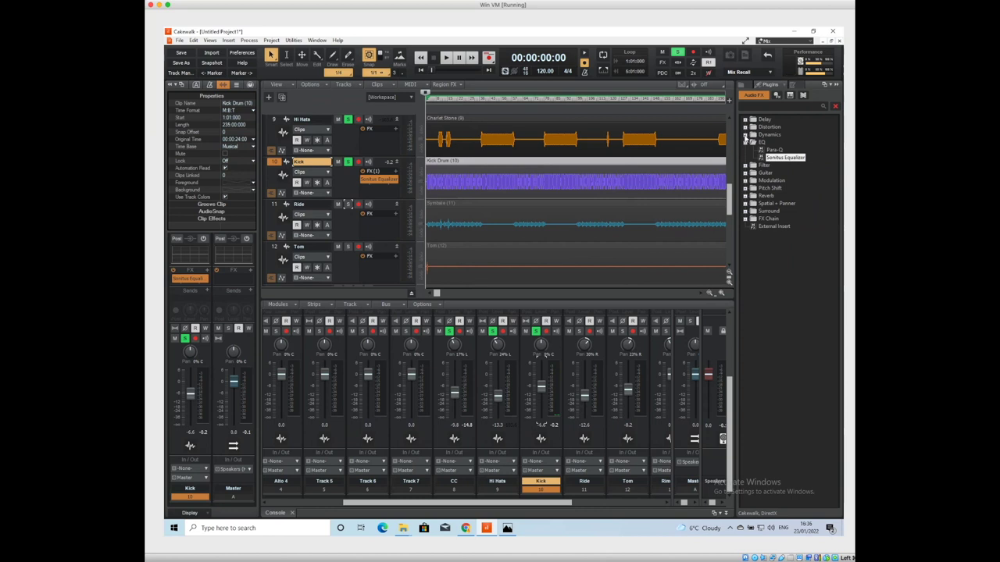
# Step: Insert the Sonitus Compressor after the equalizer on the Kick track and load its Kick Drum (GR 5-12dB) music preset
pyautogui.click(745, 136)
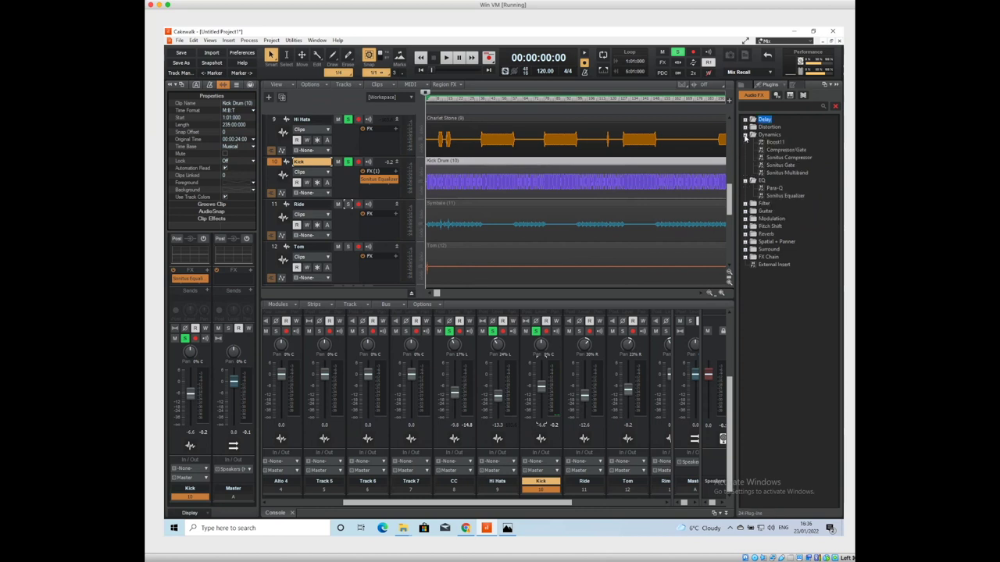
pyautogui.click(785, 159)
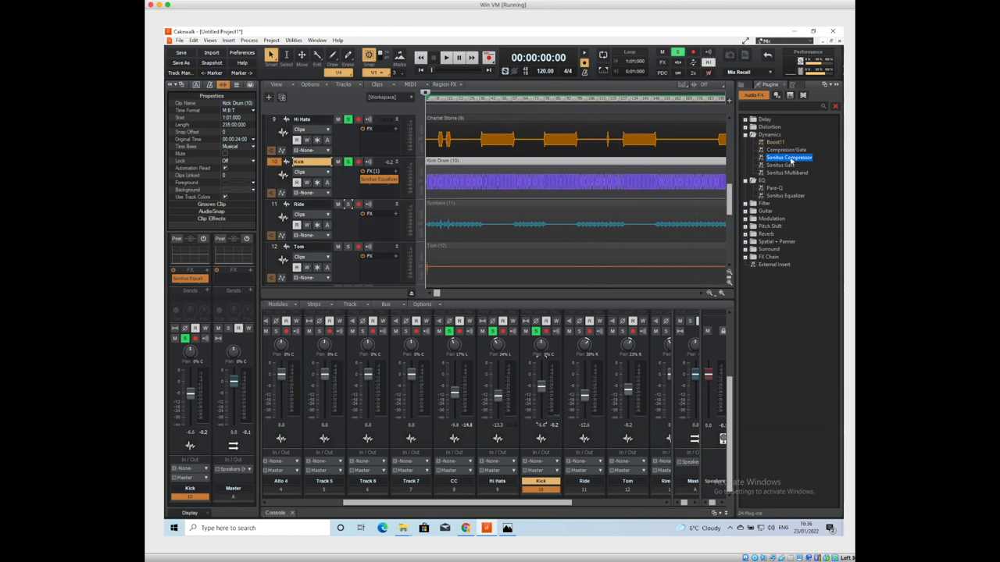
pyautogui.moveTo(791, 158); pyautogui.dragTo(188, 284)
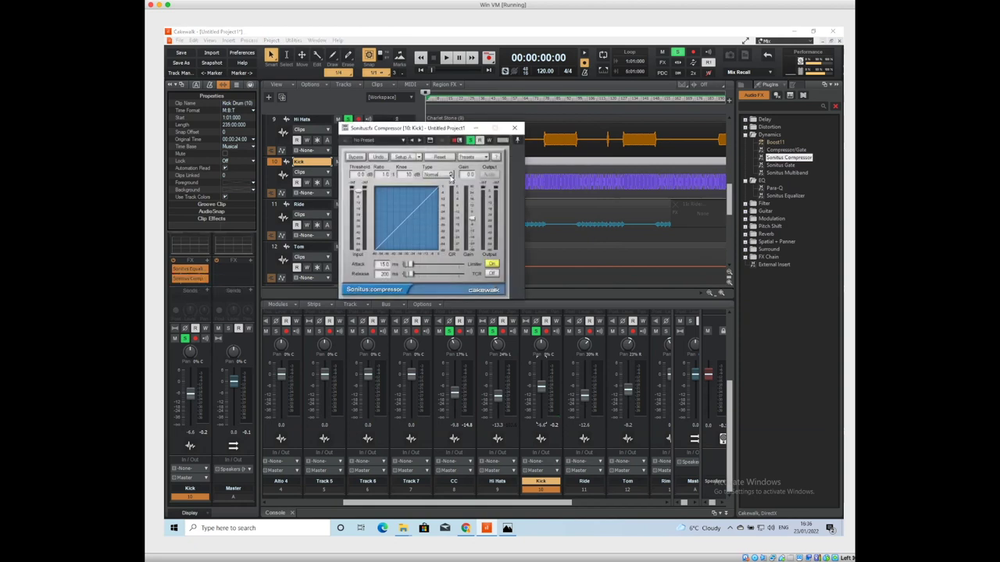
pyautogui.click(479, 159)
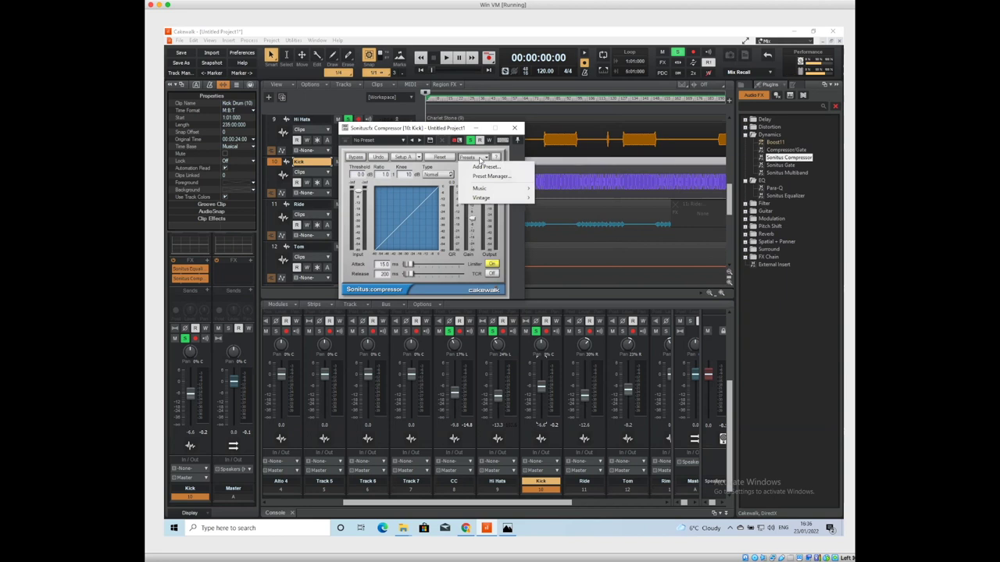
pyautogui.moveTo(496, 191)
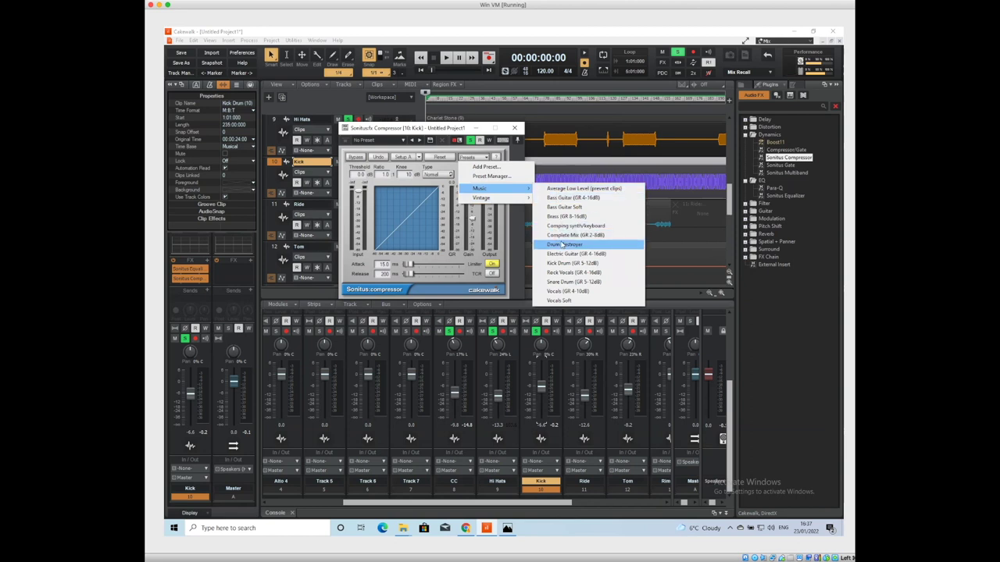
pyautogui.click(568, 263)
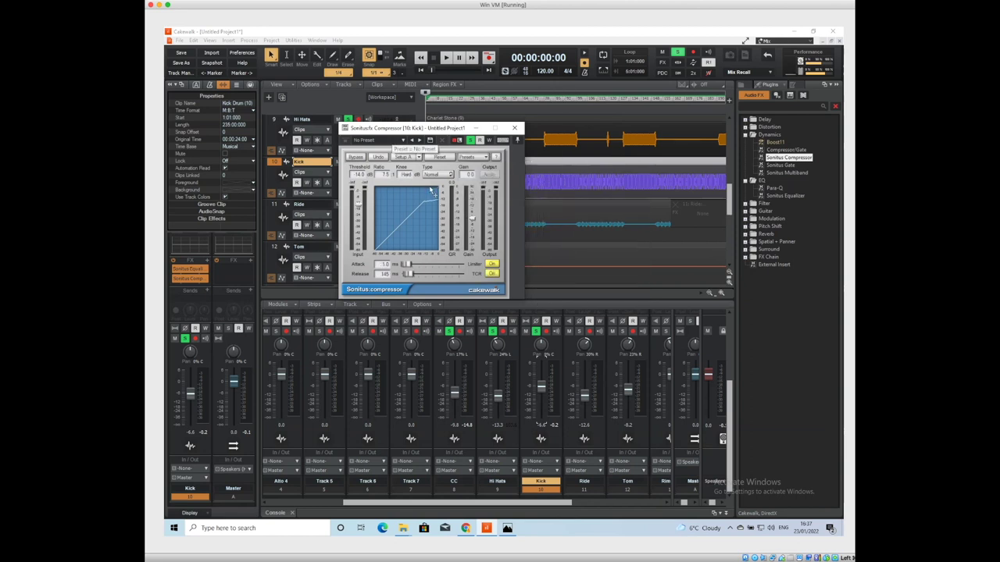
# Step: Compare the sound of the soloed drums with the Kick compressor active and bypassed
pyautogui.press('space')
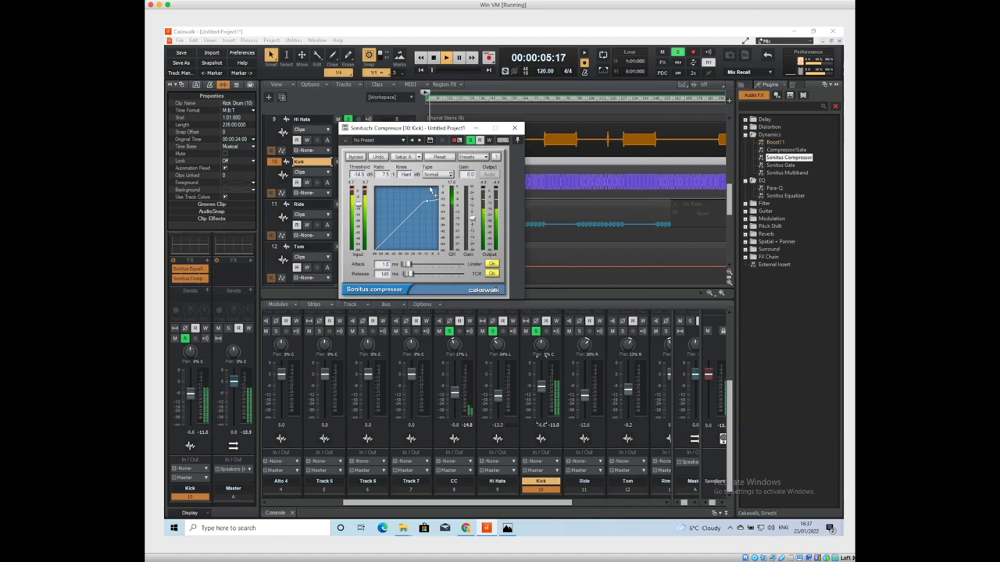
pyautogui.press('space')
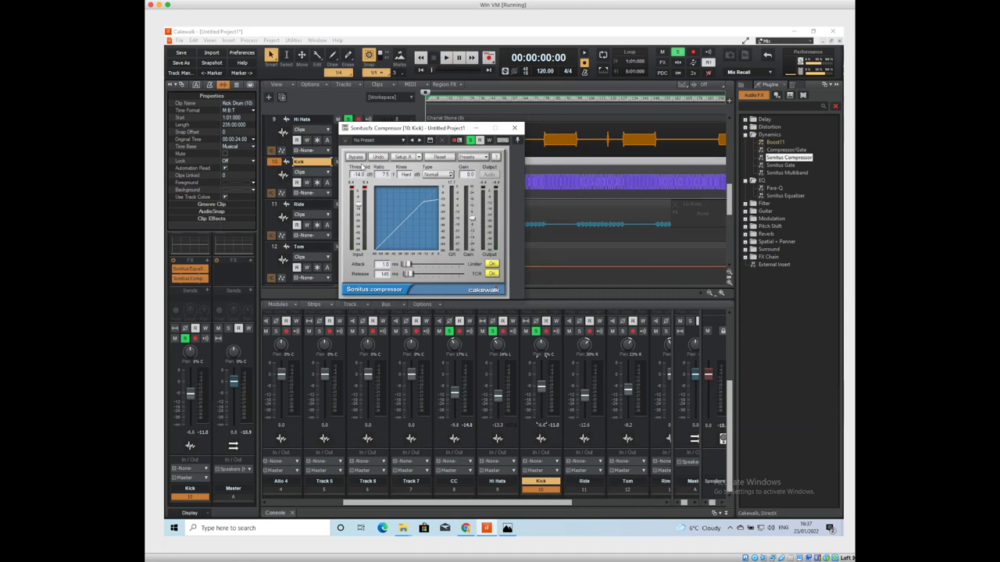
pyautogui.click(357, 157)
pyautogui.press('space')
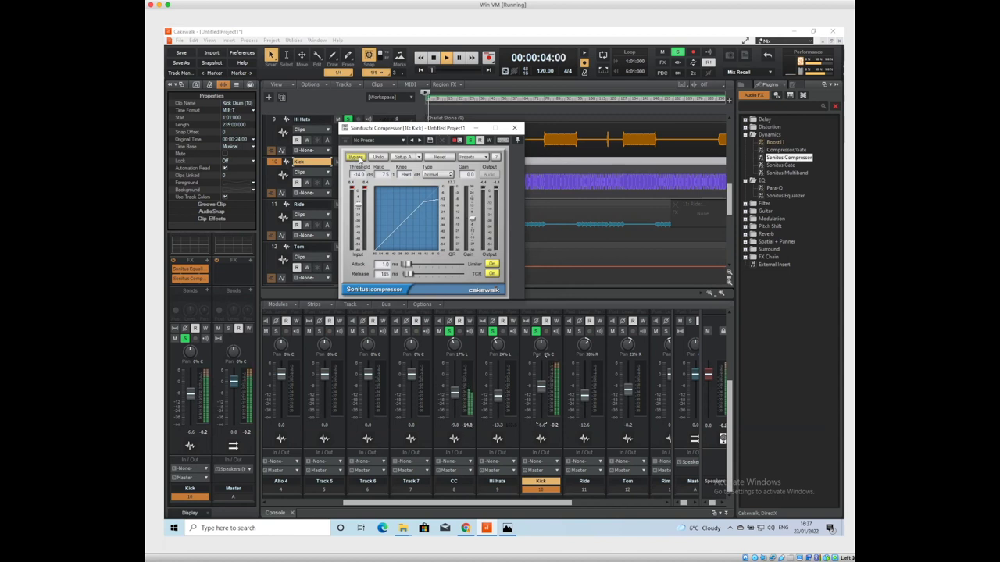
pyautogui.press('space')
pyautogui.press('space')
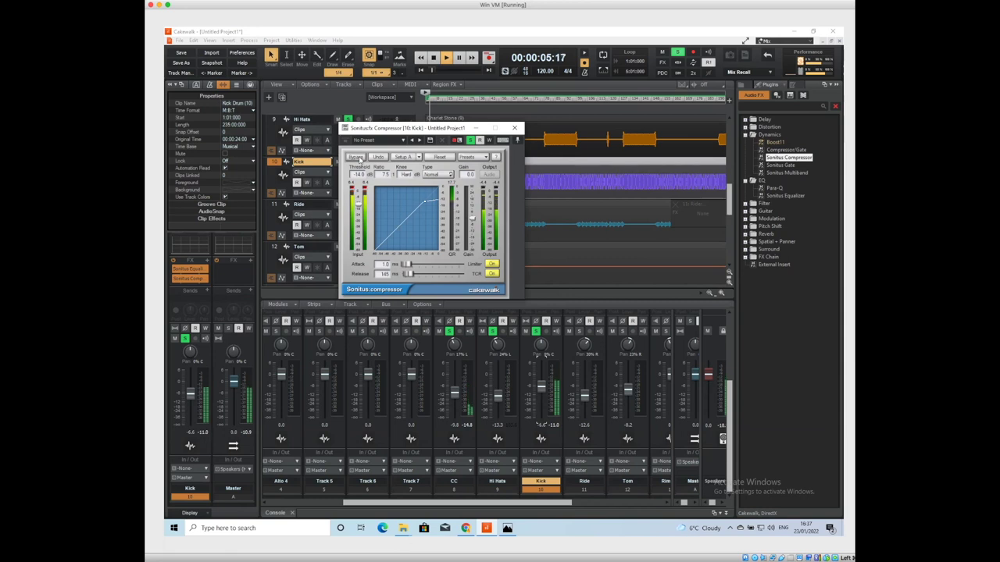
pyautogui.press('space')
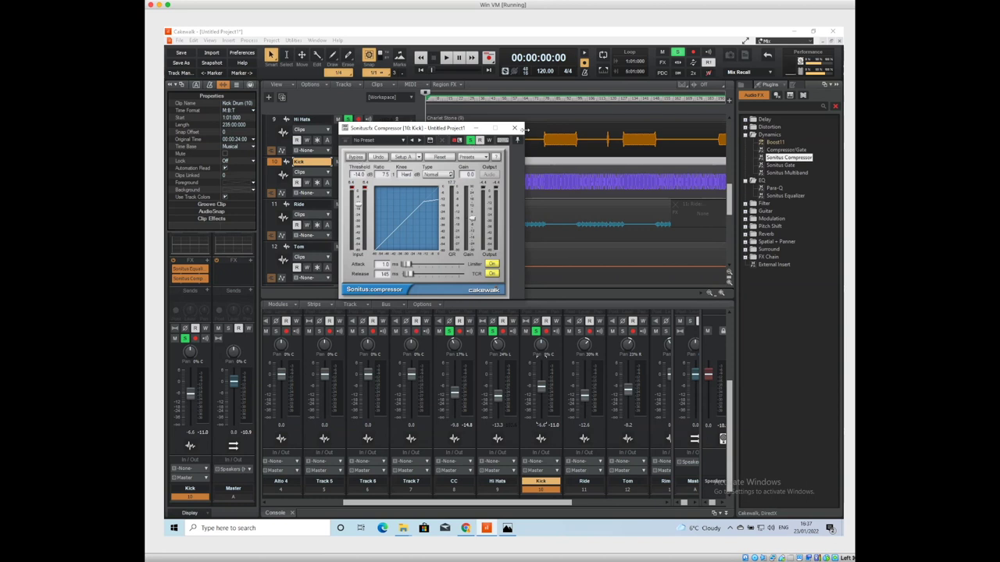
# Step: Close the Kick compressor and audition the soloed drums again
pyautogui.click(515, 128)
pyautogui.press('space')
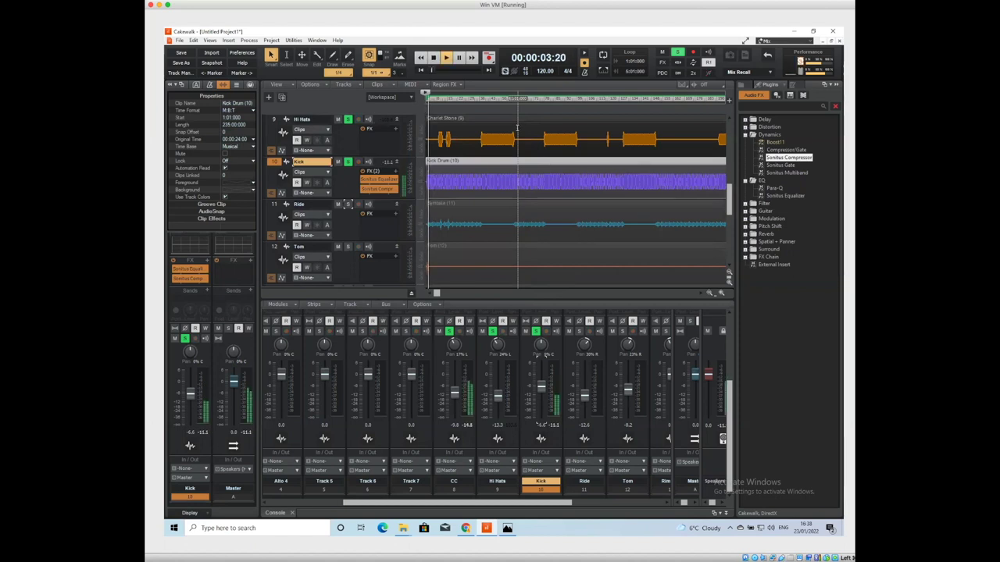
pyautogui.press('space')
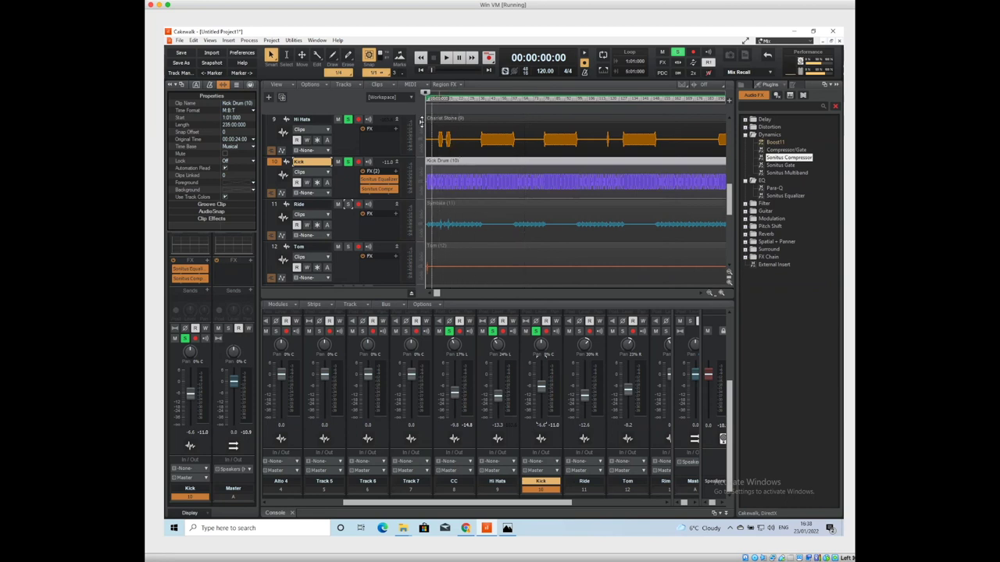
# Step: Select the first long audio section on the Hi Hats track and enable loop playback
pyautogui.click(313, 120)
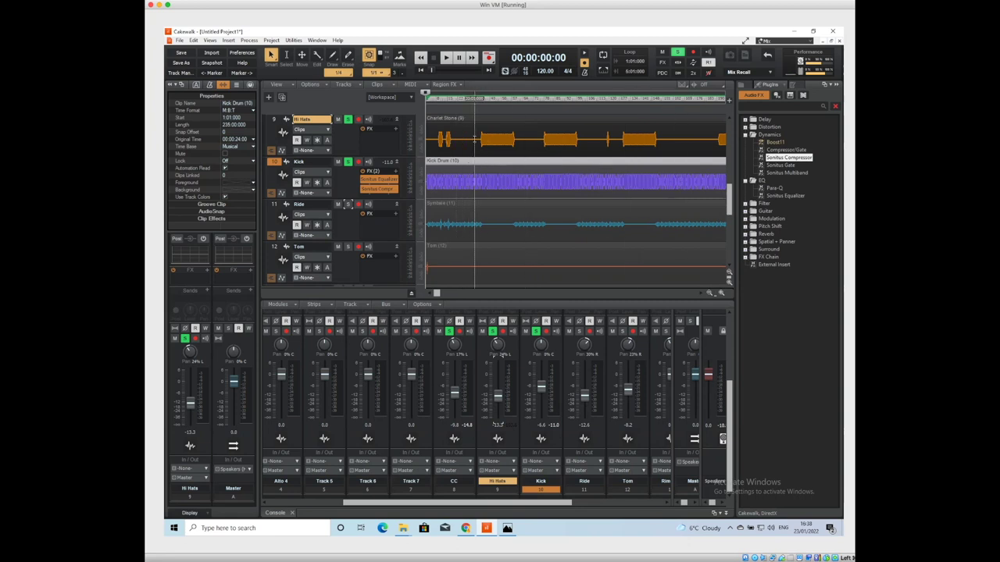
pyautogui.click(485, 139)
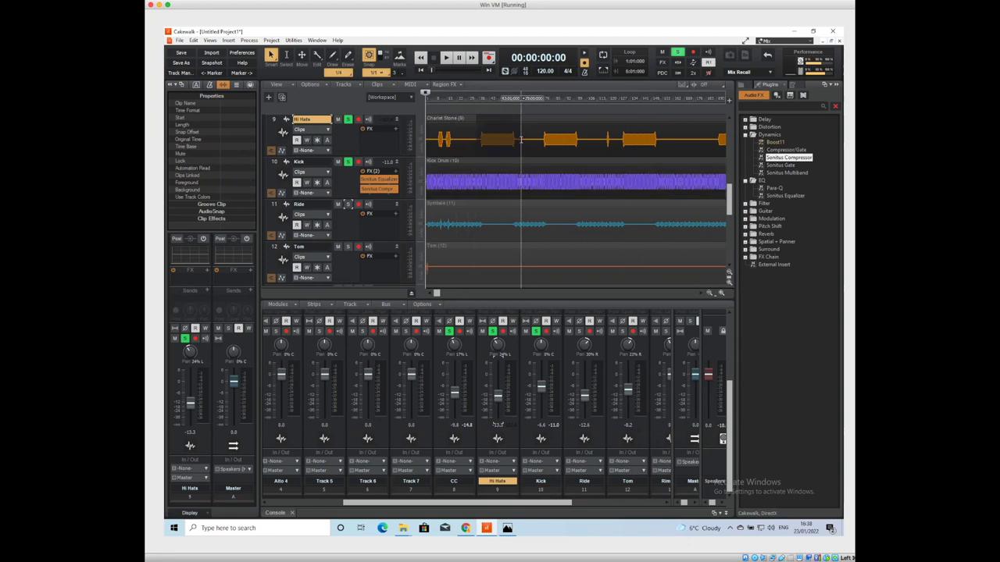
pyautogui.click(520, 139)
pyautogui.press('space')
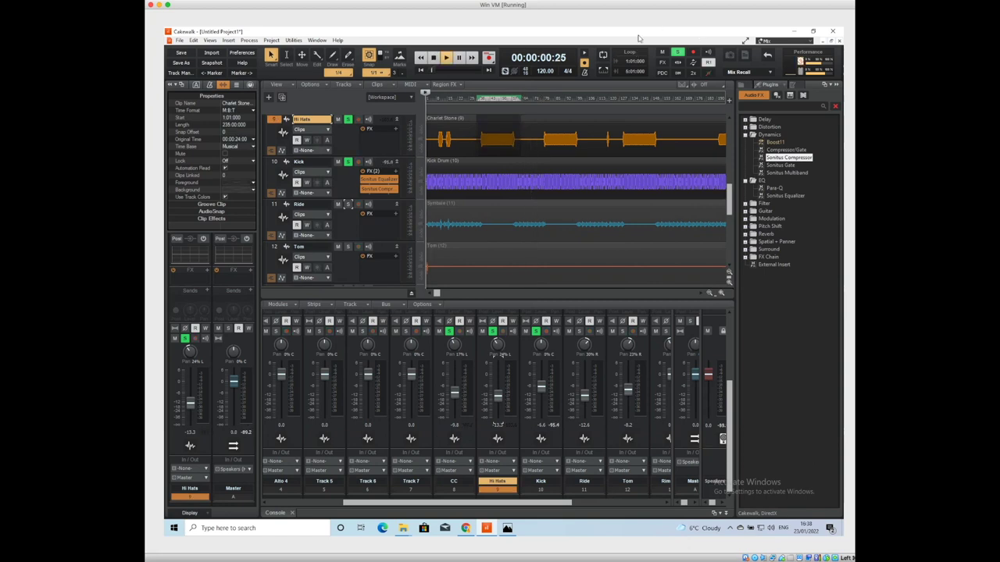
pyautogui.click(607, 56)
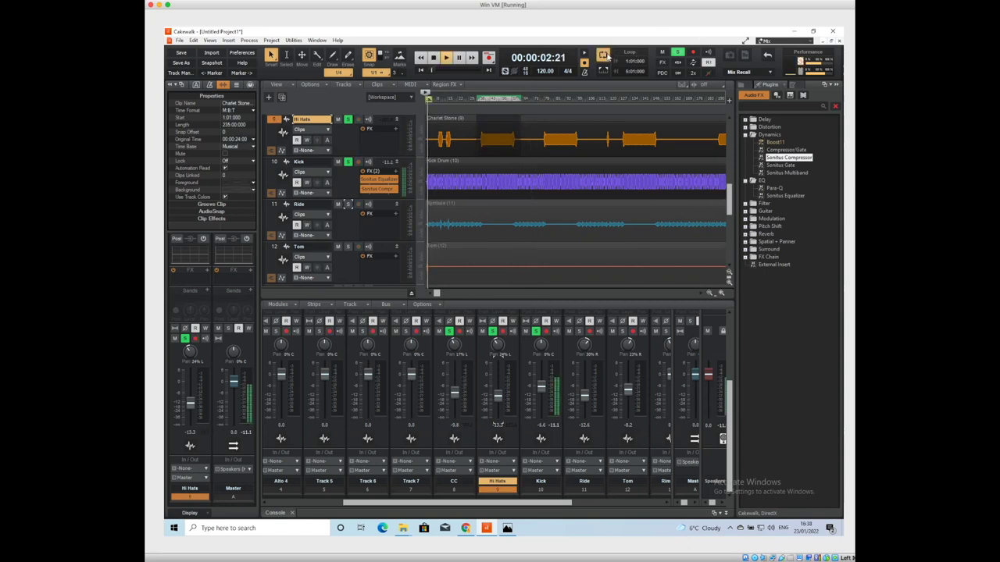
pyautogui.press('space')
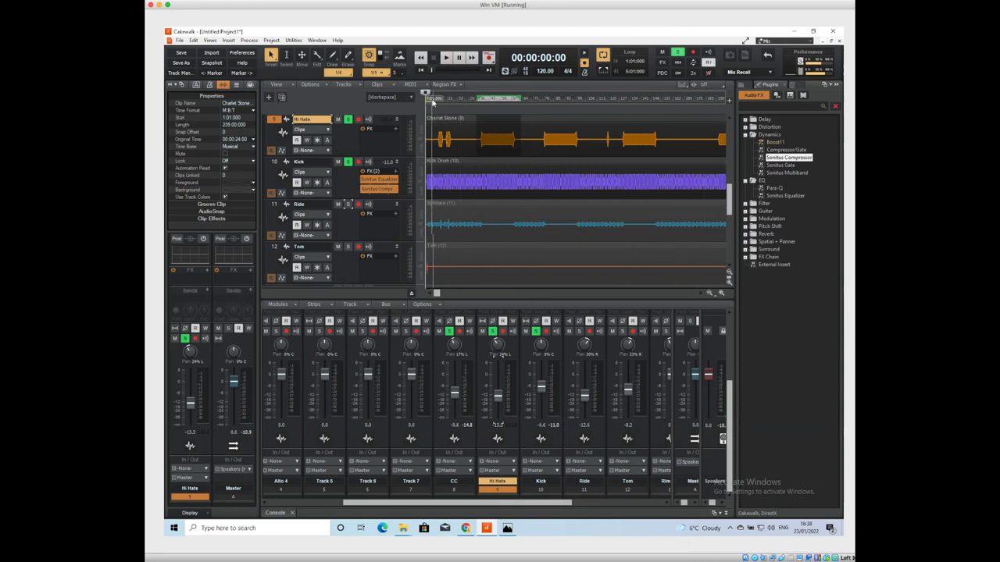
# Step: Set the loop region over the first long Hi Hats section, starting at 32:01:000, and briefly test playback
pyautogui.moveTo(484, 98); pyautogui.dragTo(590, 99)
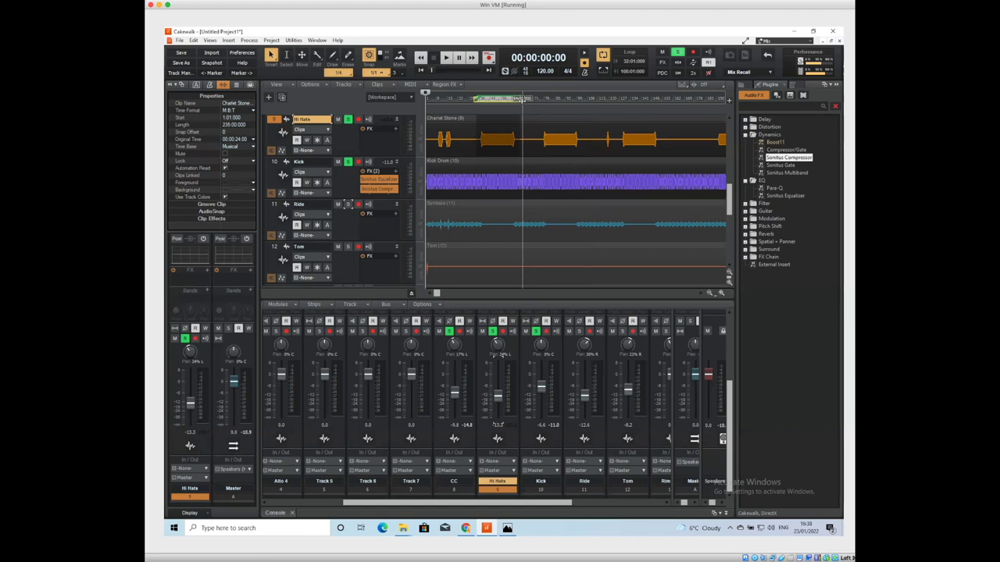
pyautogui.press('space')
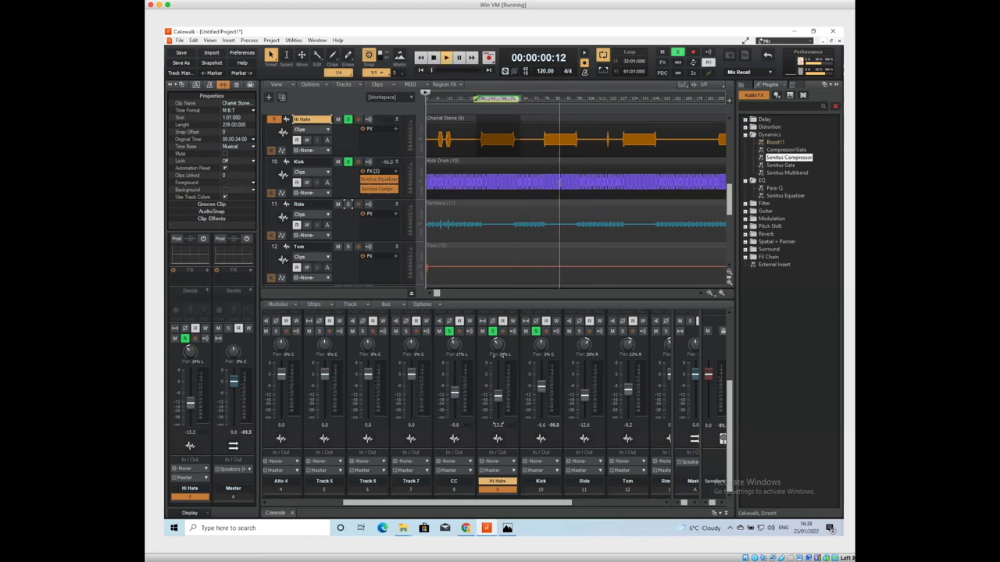
pyautogui.press('space')
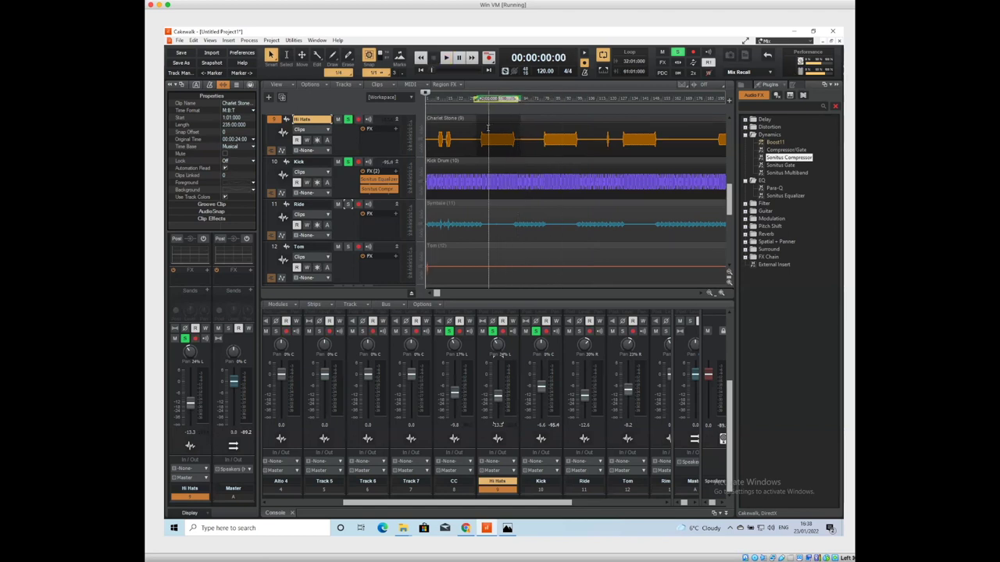
# Step: Clear the time selection over the Hi Hats section, test playback briefly, and turn off loop playback
pyautogui.click(491, 121)
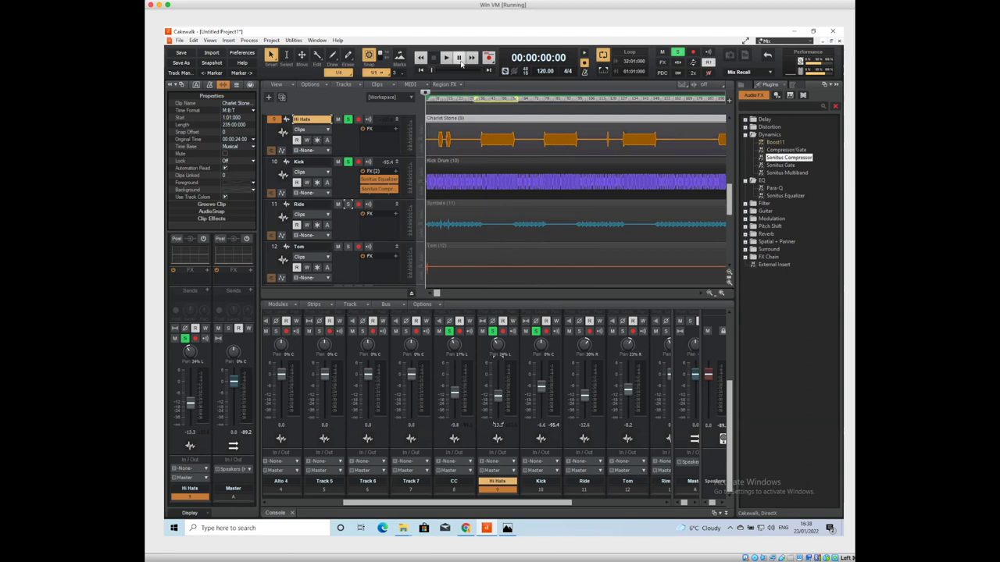
pyautogui.press('space')
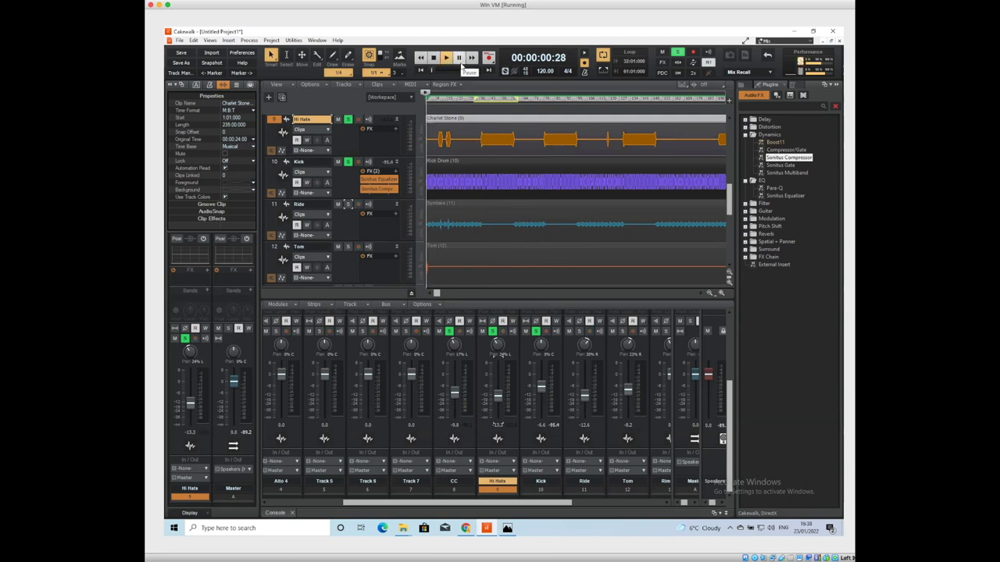
pyautogui.press('space')
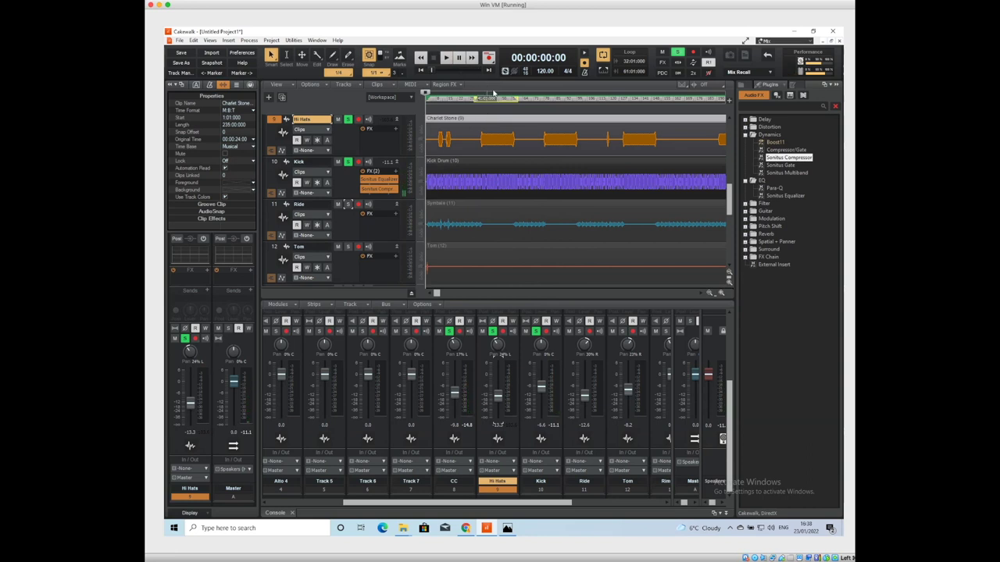
pyautogui.click(603, 60)
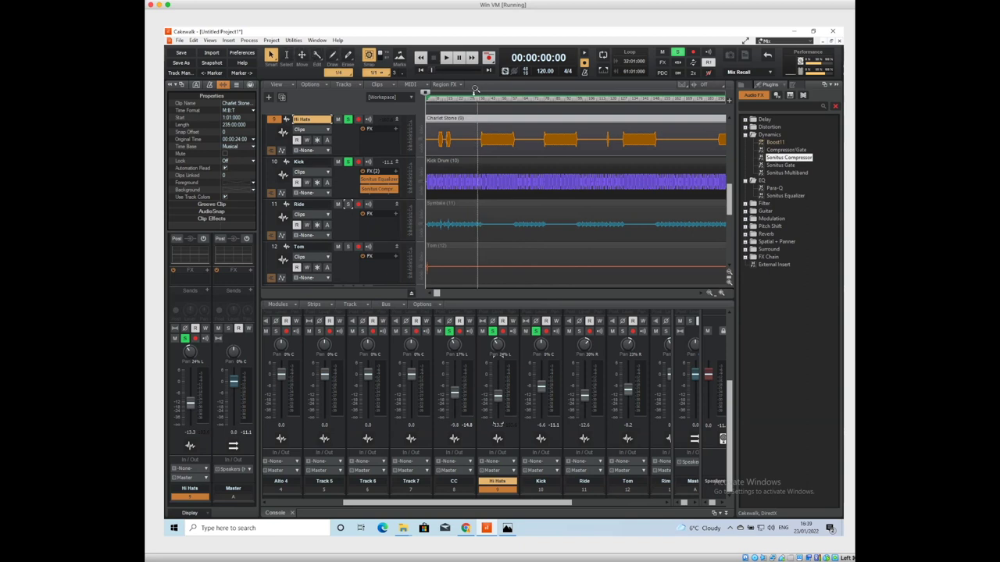
# Step: Audition the drums from the start of the first long Hi Hats section, and unsolo Kick and CC to leave only Hi Hats soloed
pyautogui.click(480, 104)
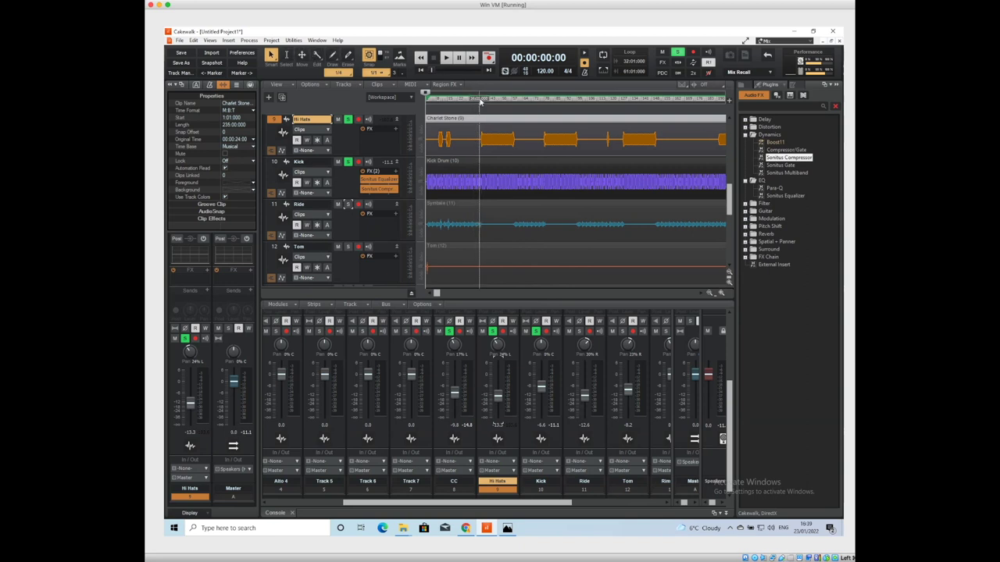
pyautogui.press('space')
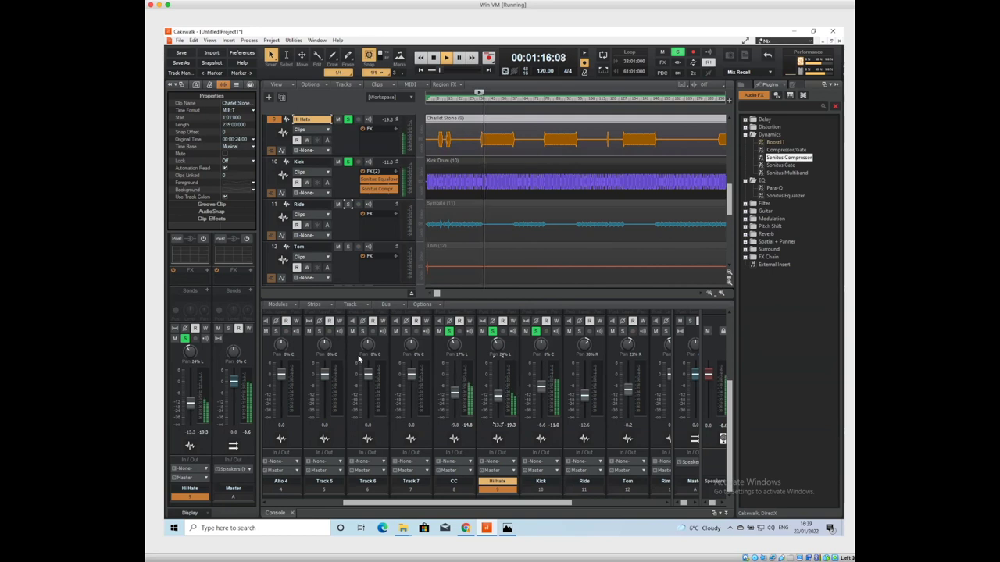
pyautogui.press('space')
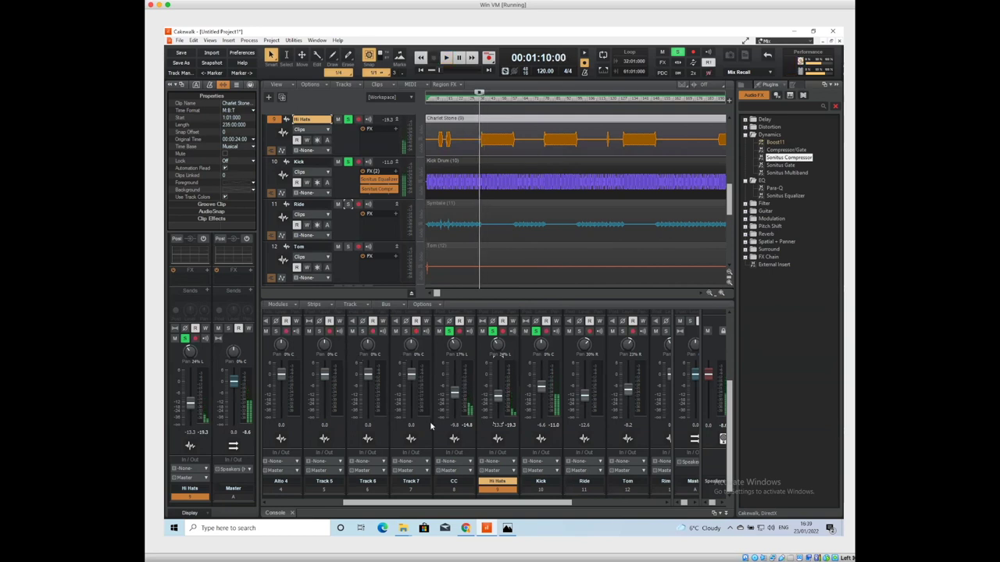
pyautogui.click(536, 331)
pyautogui.click(450, 331)
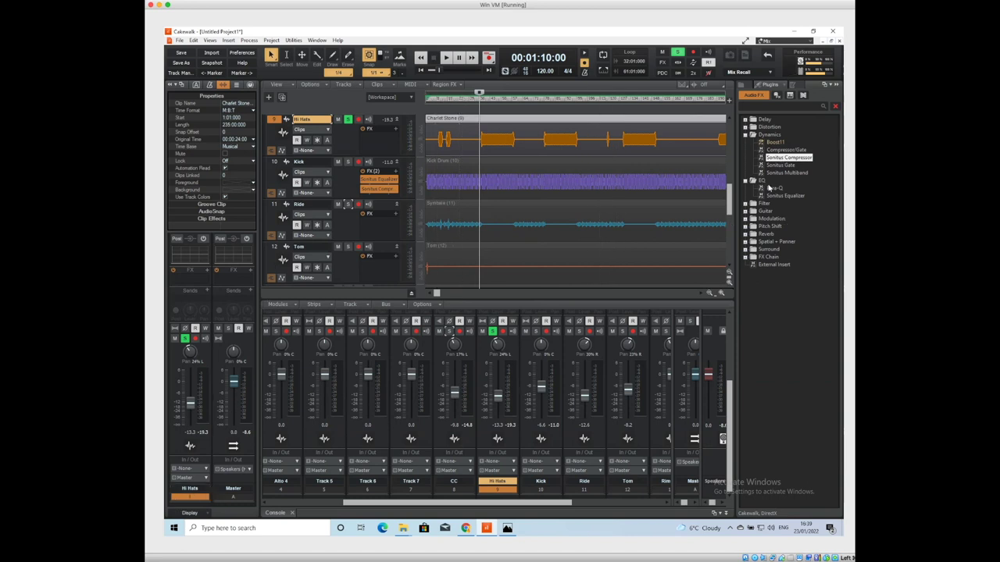
# Step: Add a Sonitus Equalizer to the Hi Hats track and load its Treble Boost preset
pyautogui.click(777, 197)
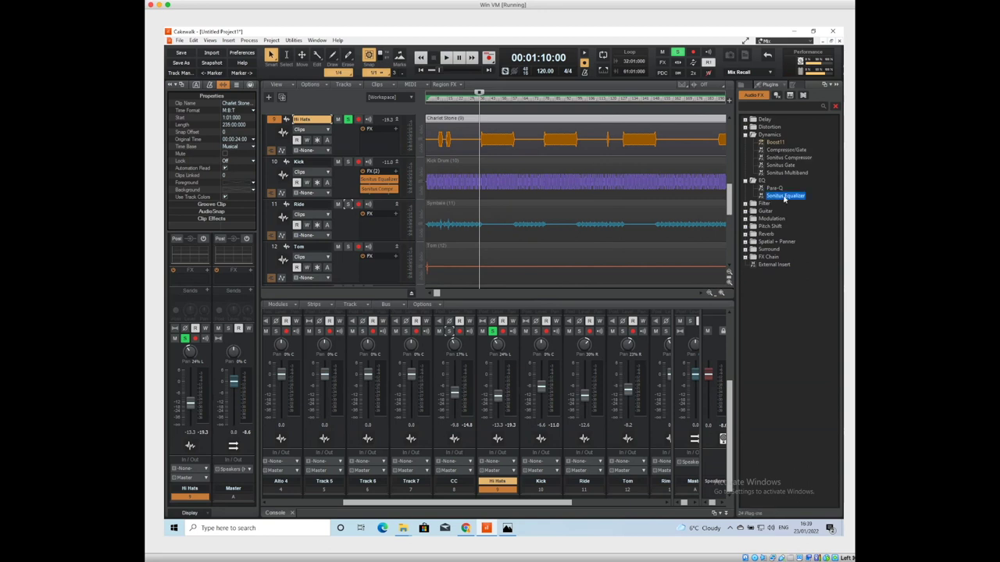
pyautogui.moveTo(784, 198); pyautogui.dragTo(185, 279)
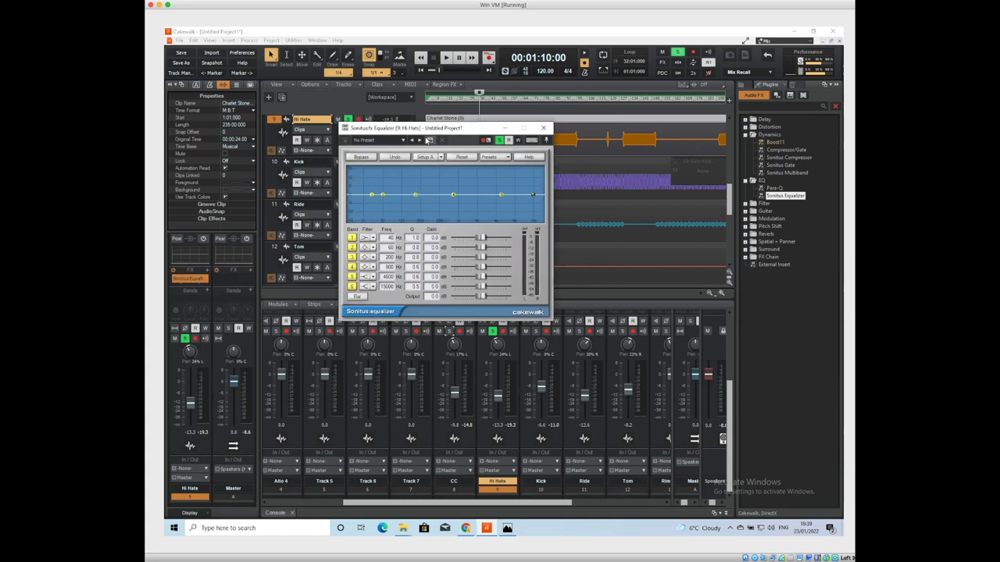
pyautogui.click(501, 158)
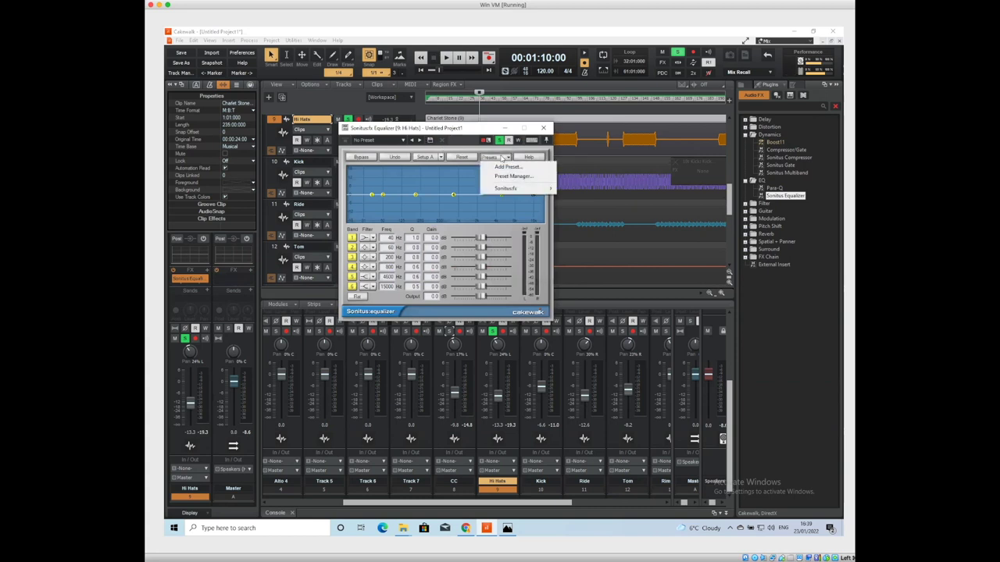
pyautogui.moveTo(512, 190)
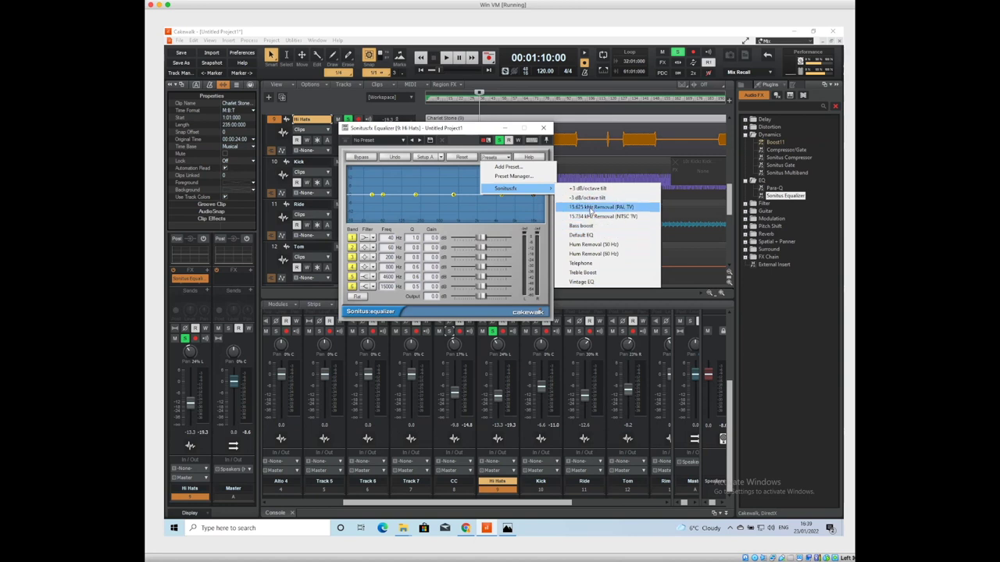
pyautogui.click(593, 273)
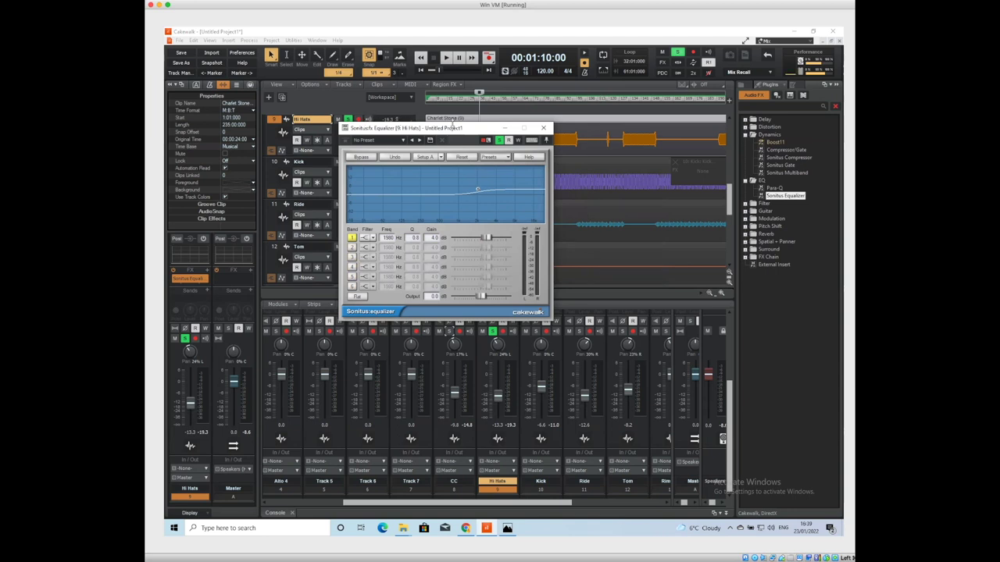
# Step: Compare the soloed Hi Hats with the equalizer active and bypassed, and close the equalizer
pyautogui.press('space')
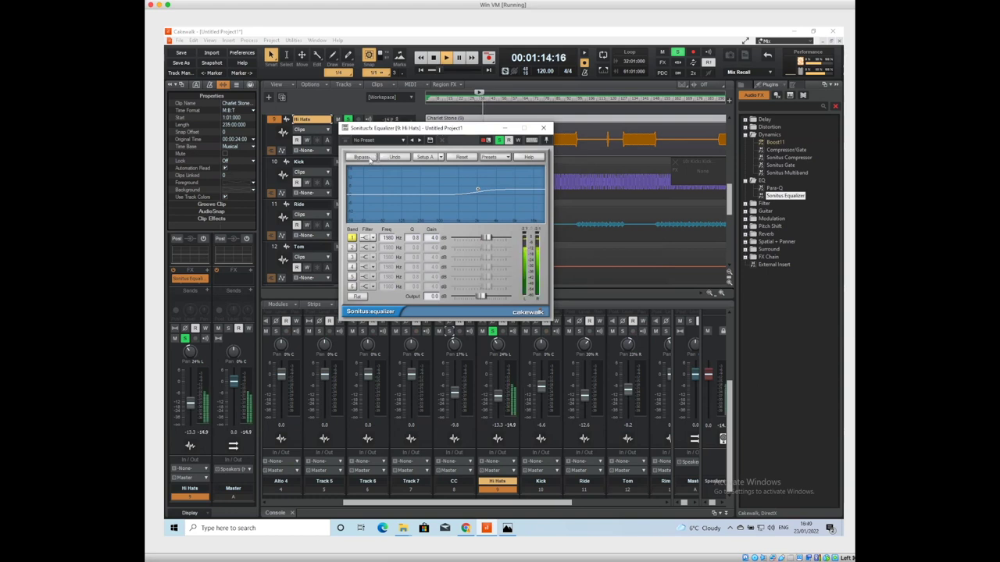
pyautogui.click(366, 159)
pyautogui.click(365, 158)
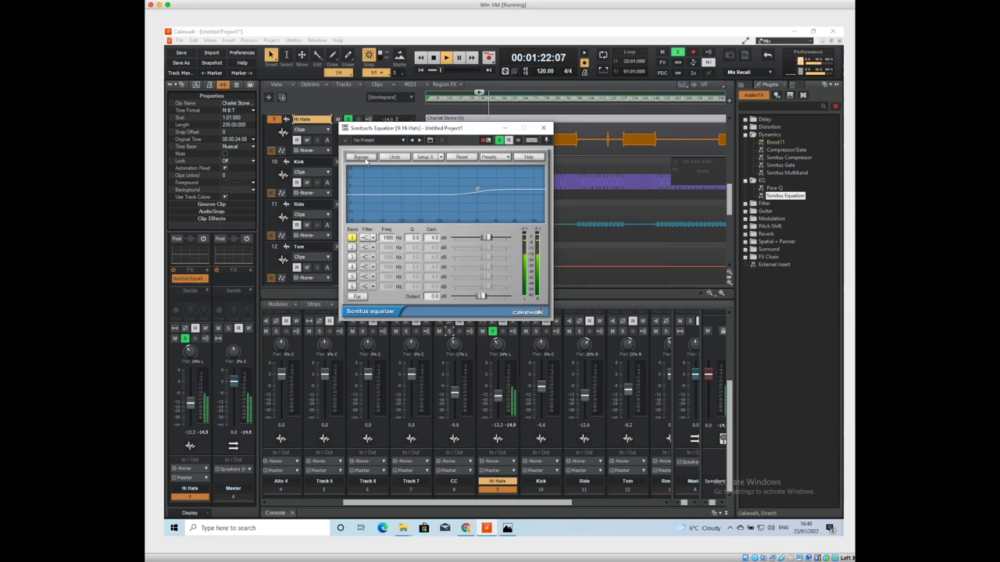
pyautogui.press('space')
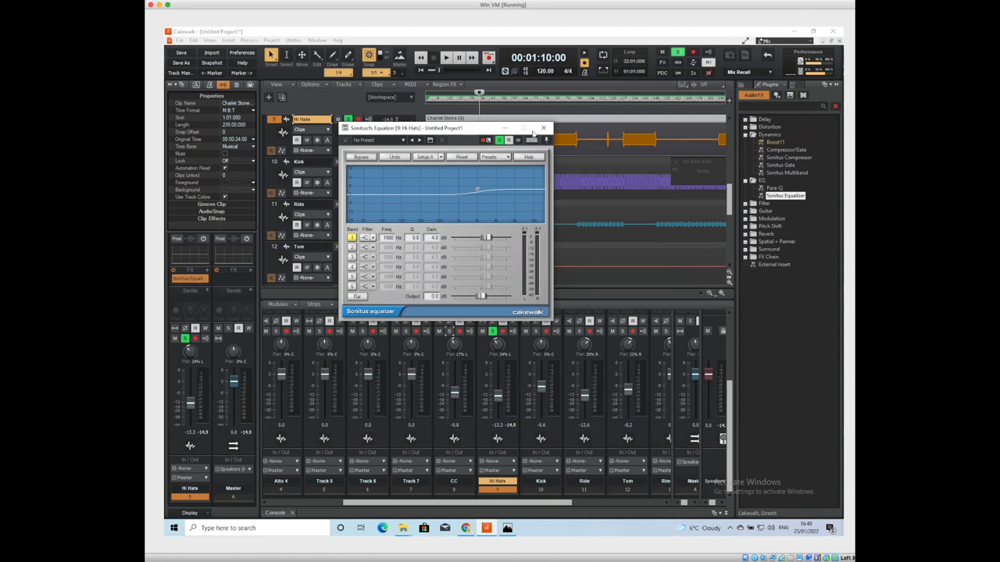
pyautogui.click(543, 127)
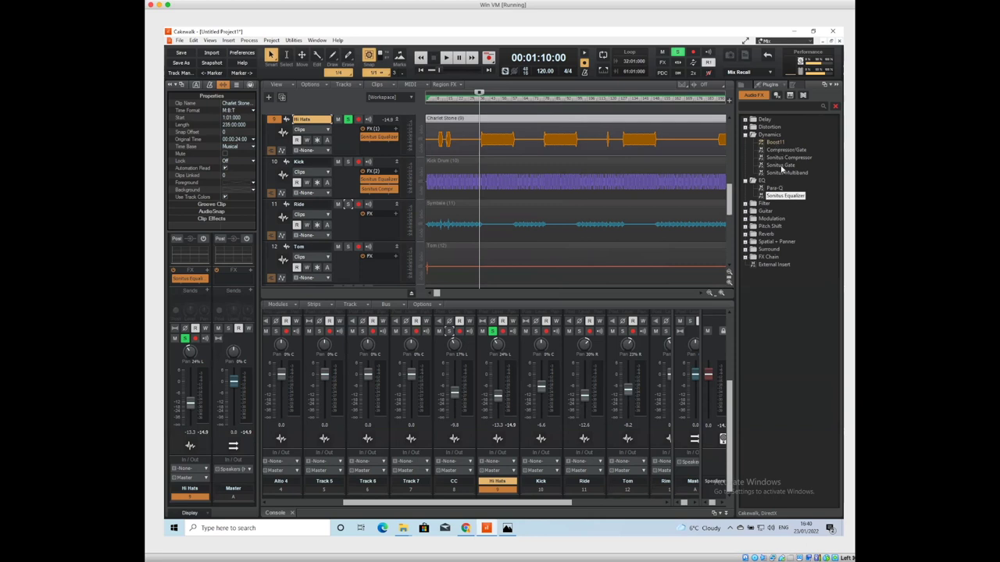
# Step: Add a Sonitus Compressor to the Hi Hats track and load the Snare Drum (GR 5-12dB) music preset
pyautogui.click(795, 159)
pyautogui.moveTo(795, 159); pyautogui.dragTo(205, 282)
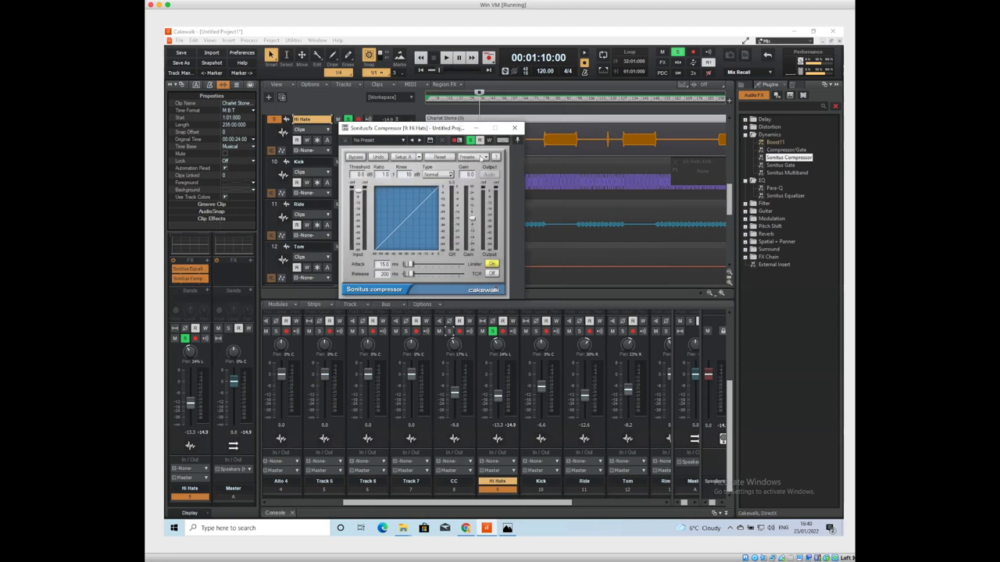
pyautogui.click(483, 157)
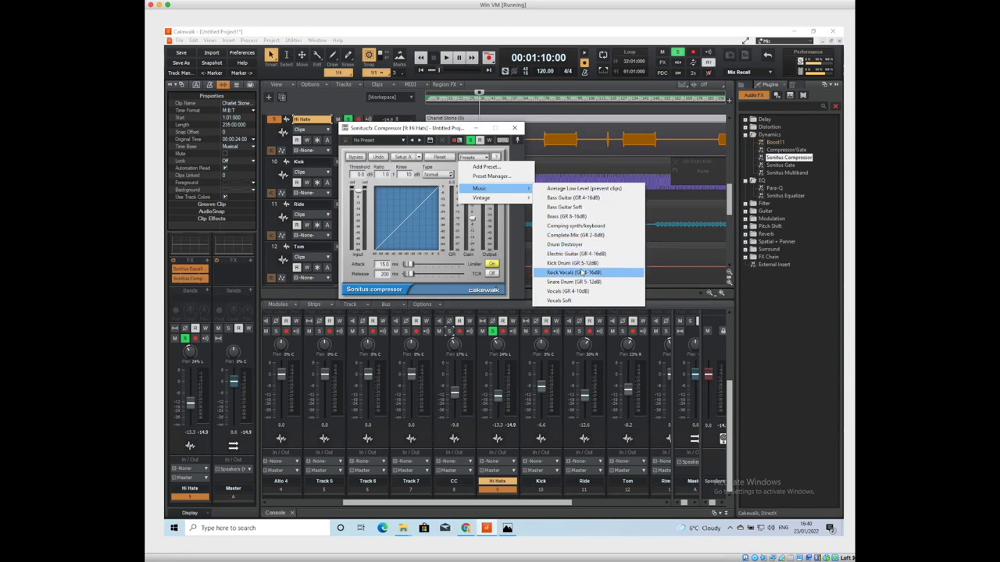
pyautogui.click(574, 282)
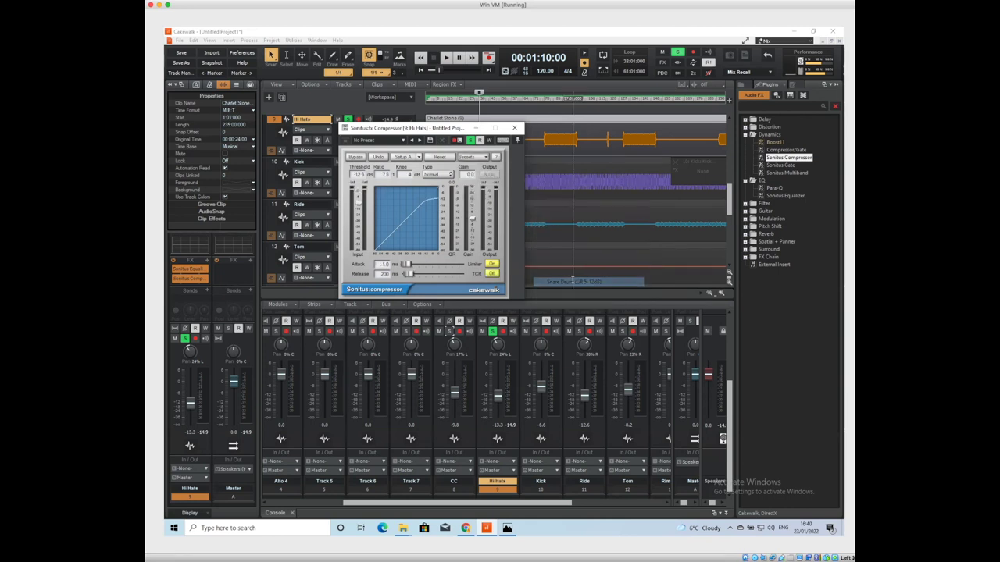
# Step: Audition the soloed Hi Hats with the compressor active and close the compressor
pyautogui.press('space')
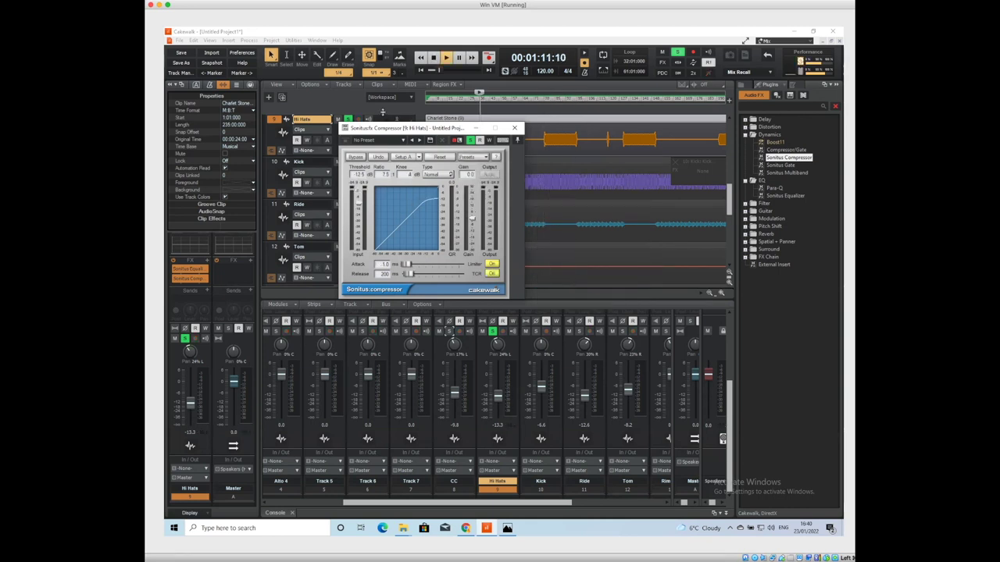
pyautogui.click(515, 128)
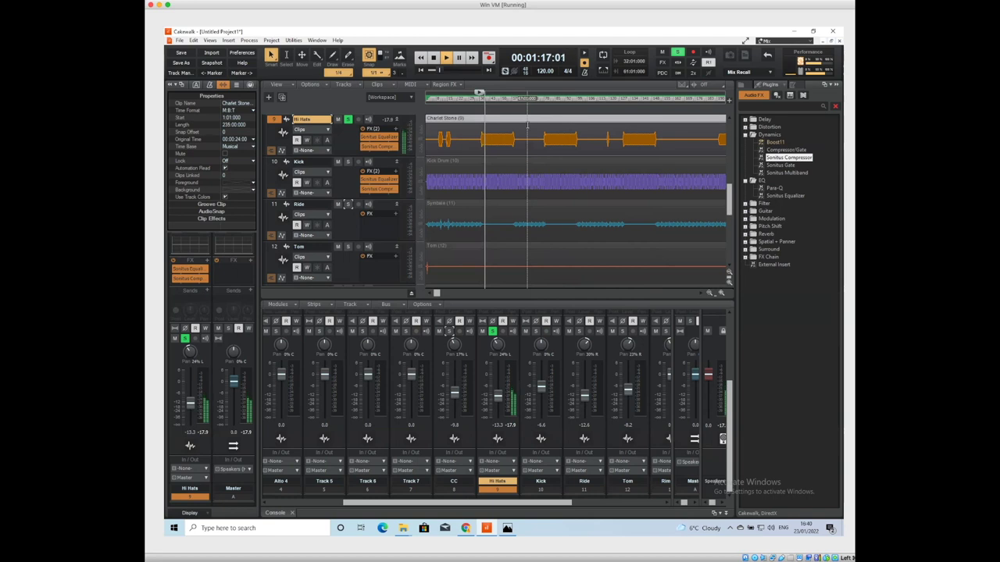
pyautogui.press('space')
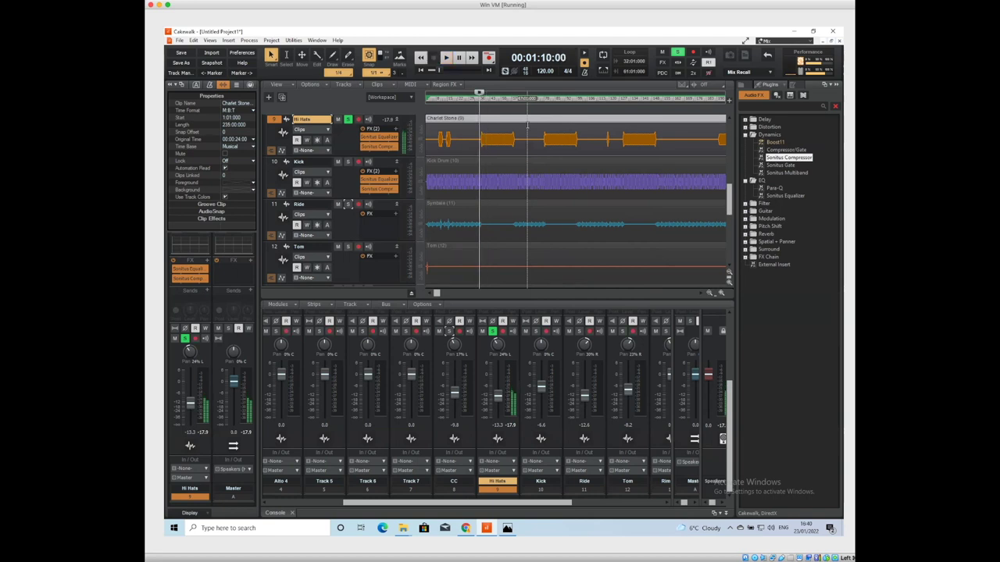